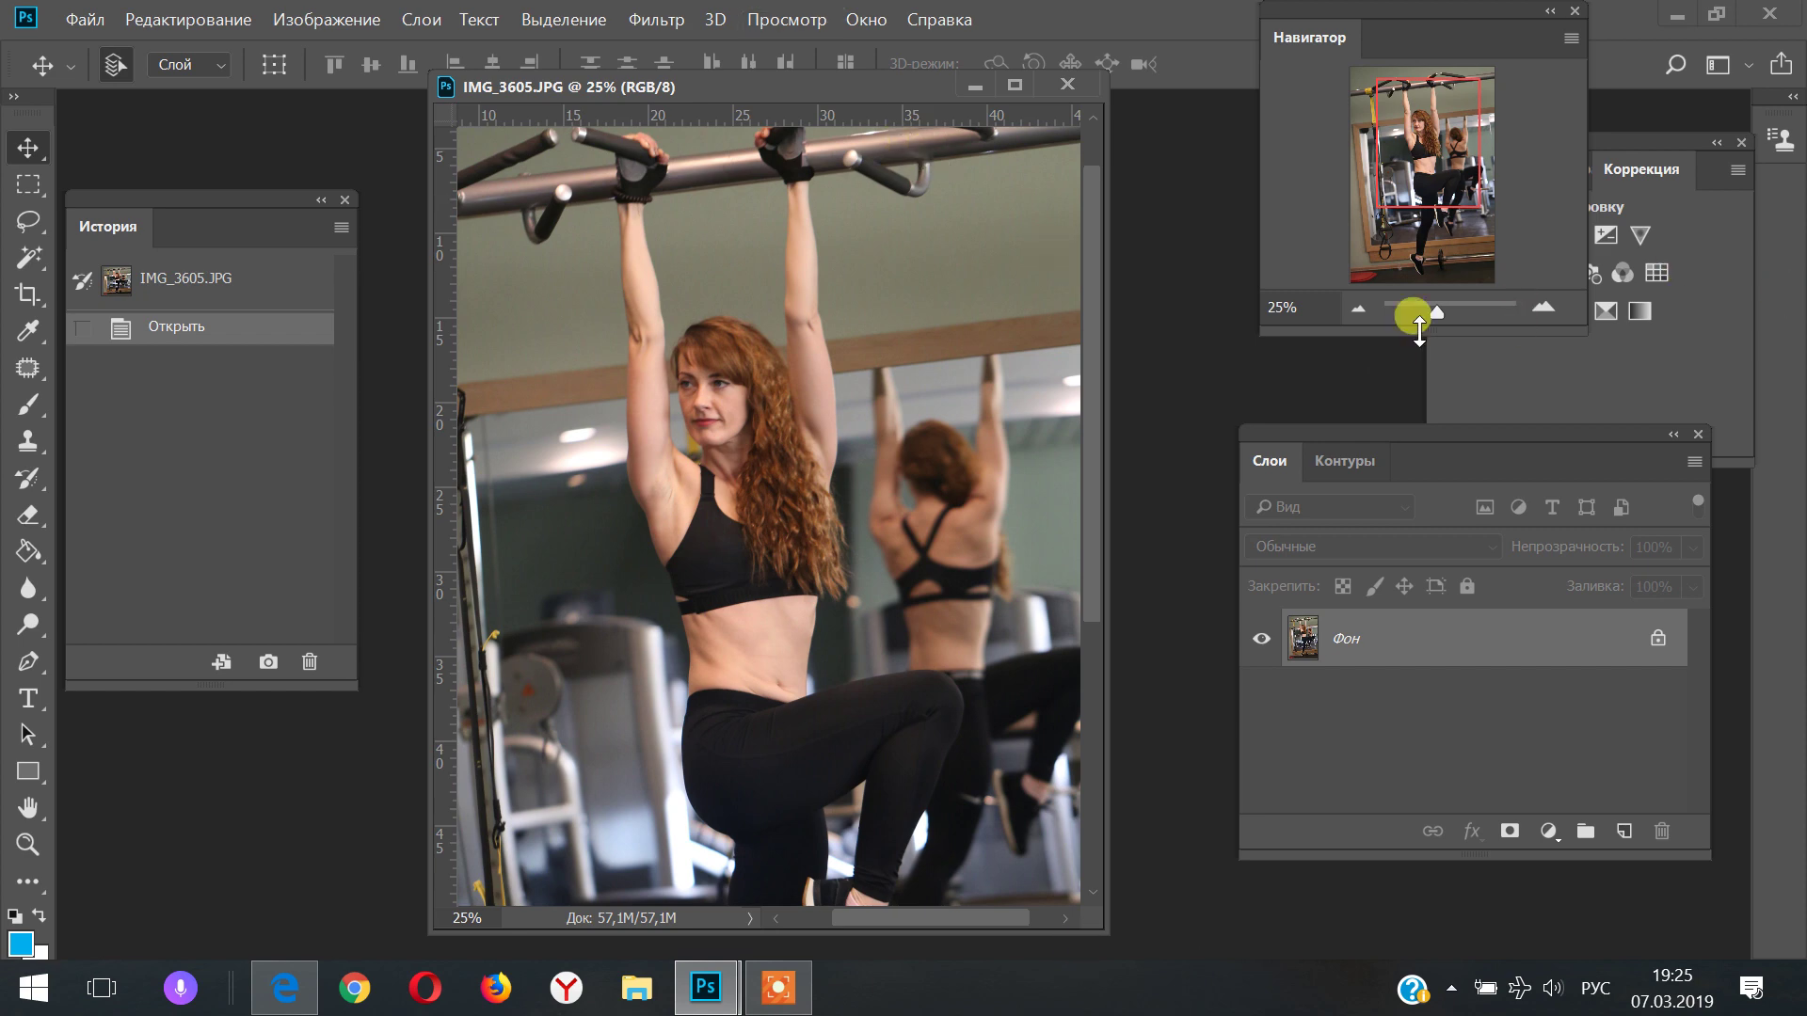
# Pull the crop boundary slightly in from the photo's side and commit the crop
pyautogui.moveTo(1419, 325); pyautogui.dragTo(1432, 320)
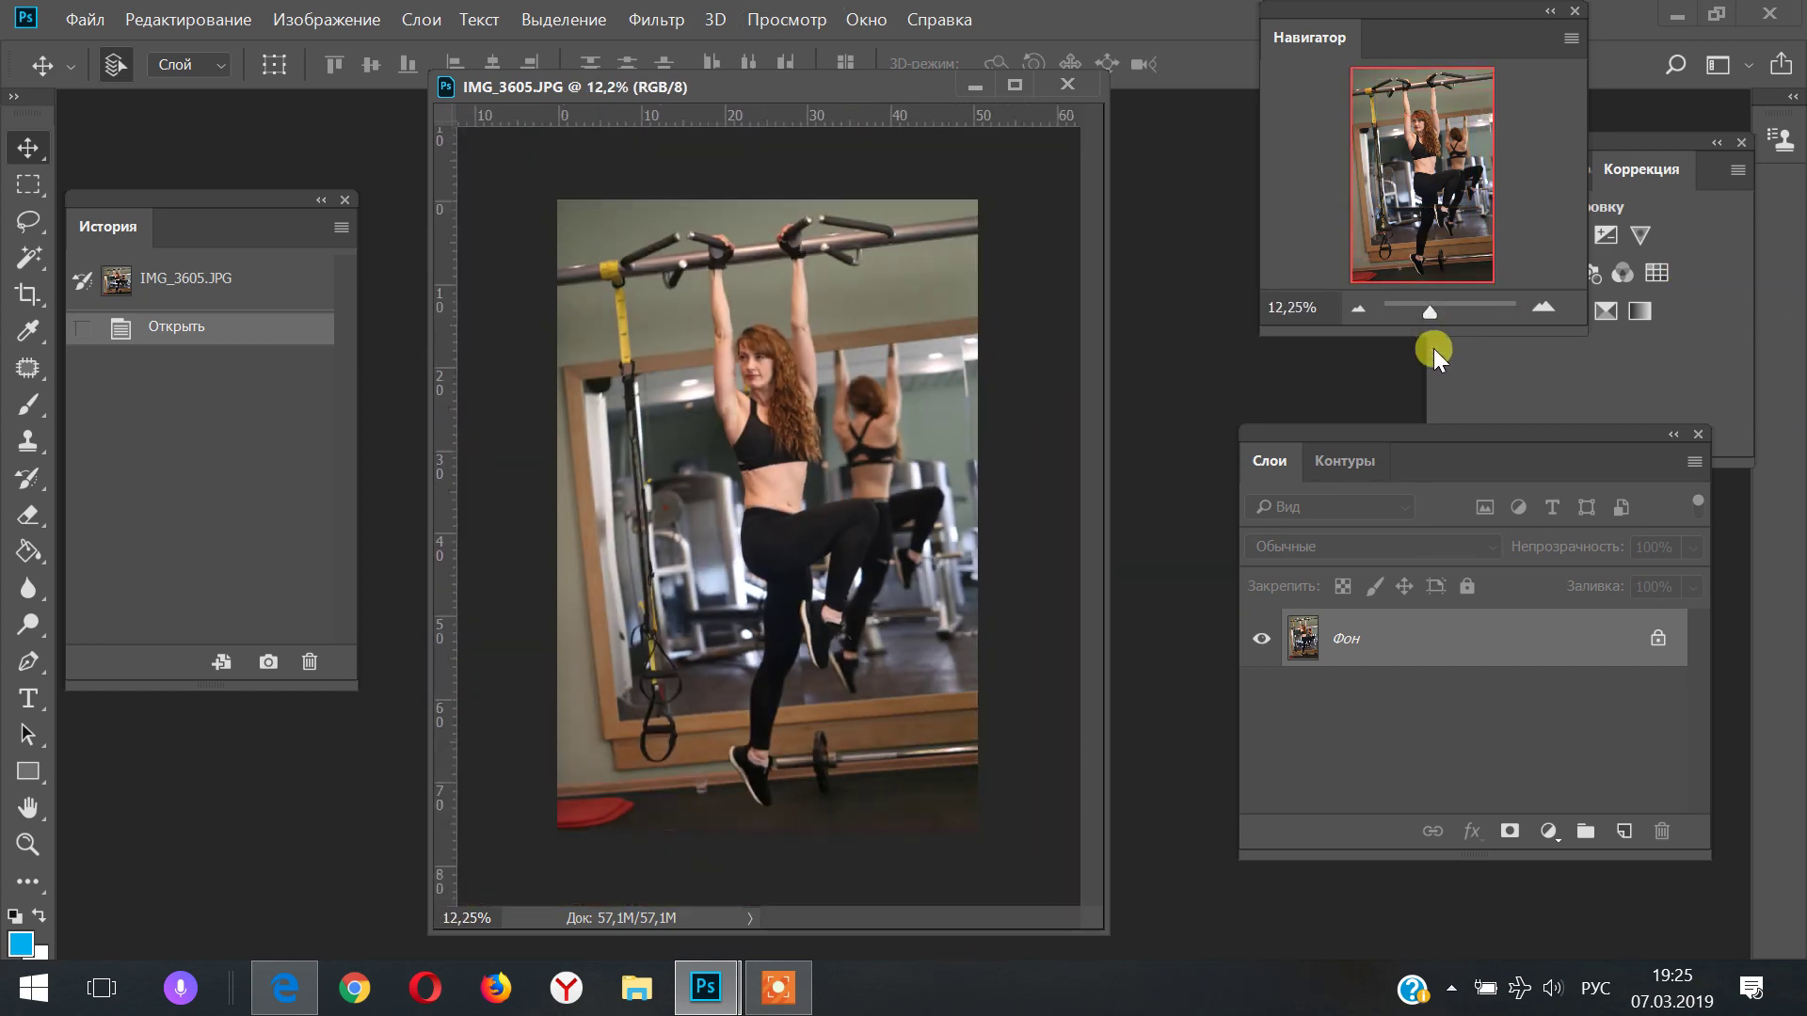
pyautogui.click(27, 844)
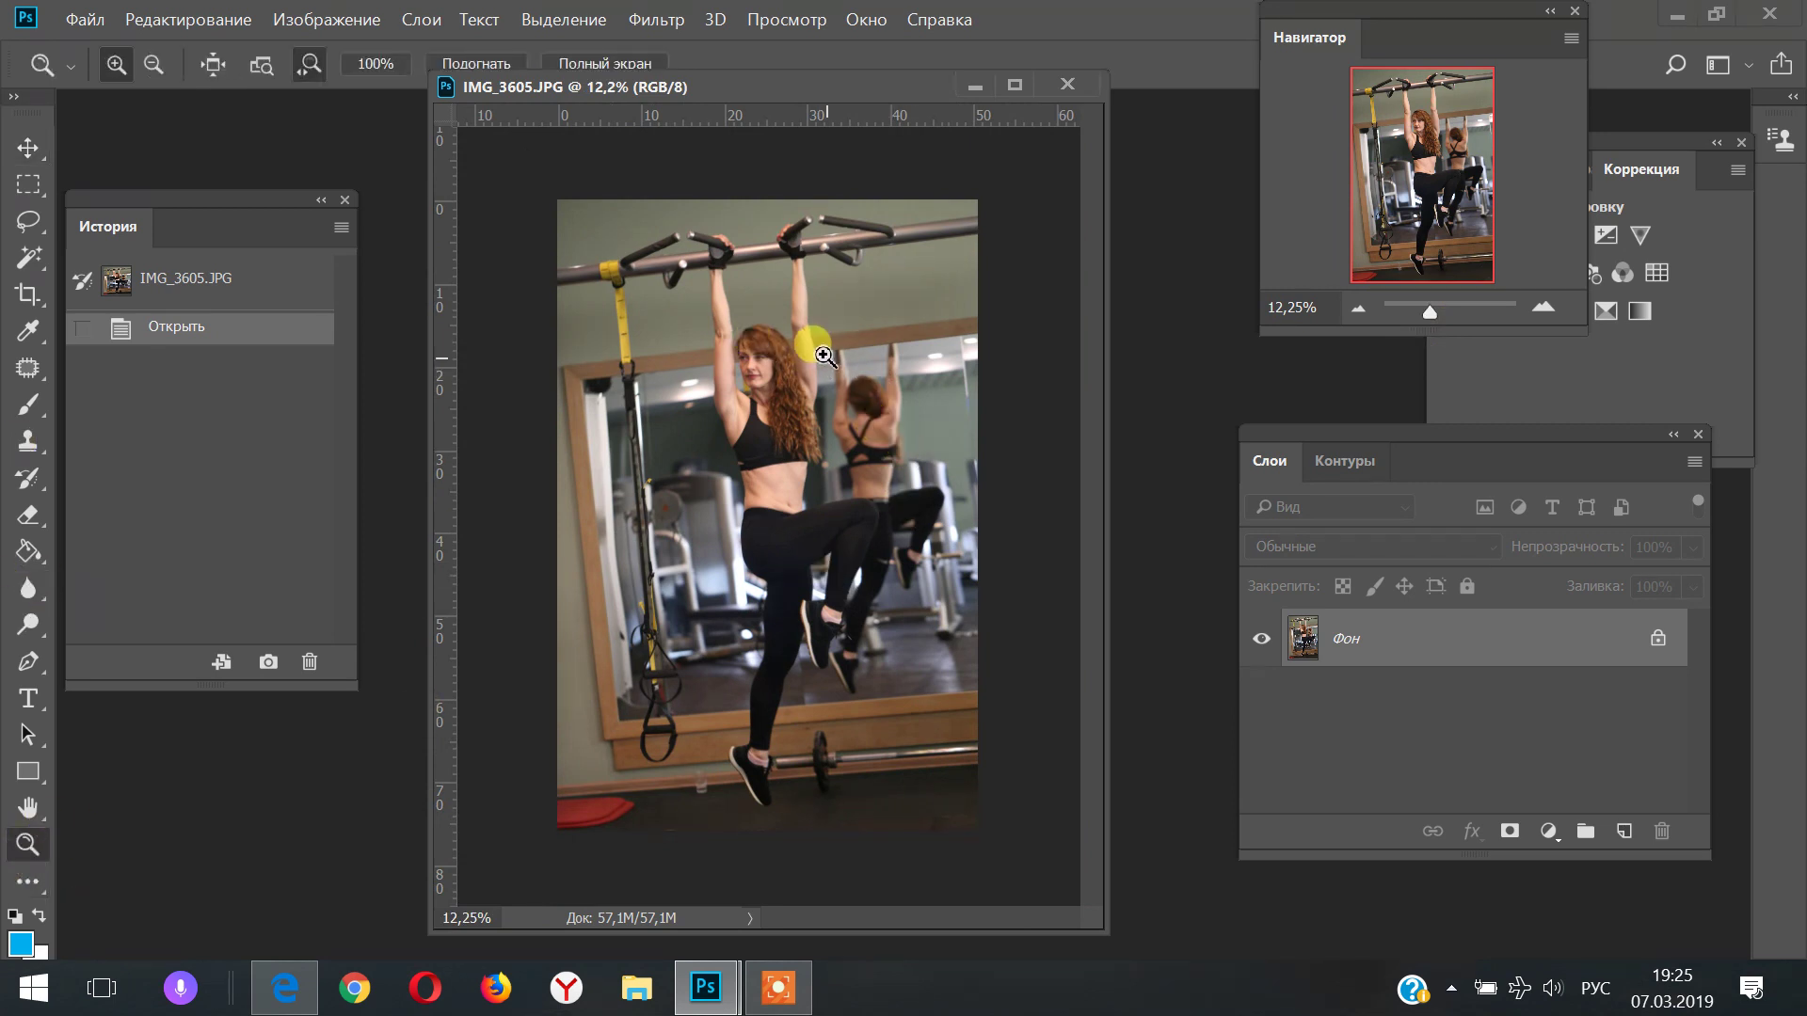
pyautogui.click(854, 367)
pyautogui.click(793, 347)
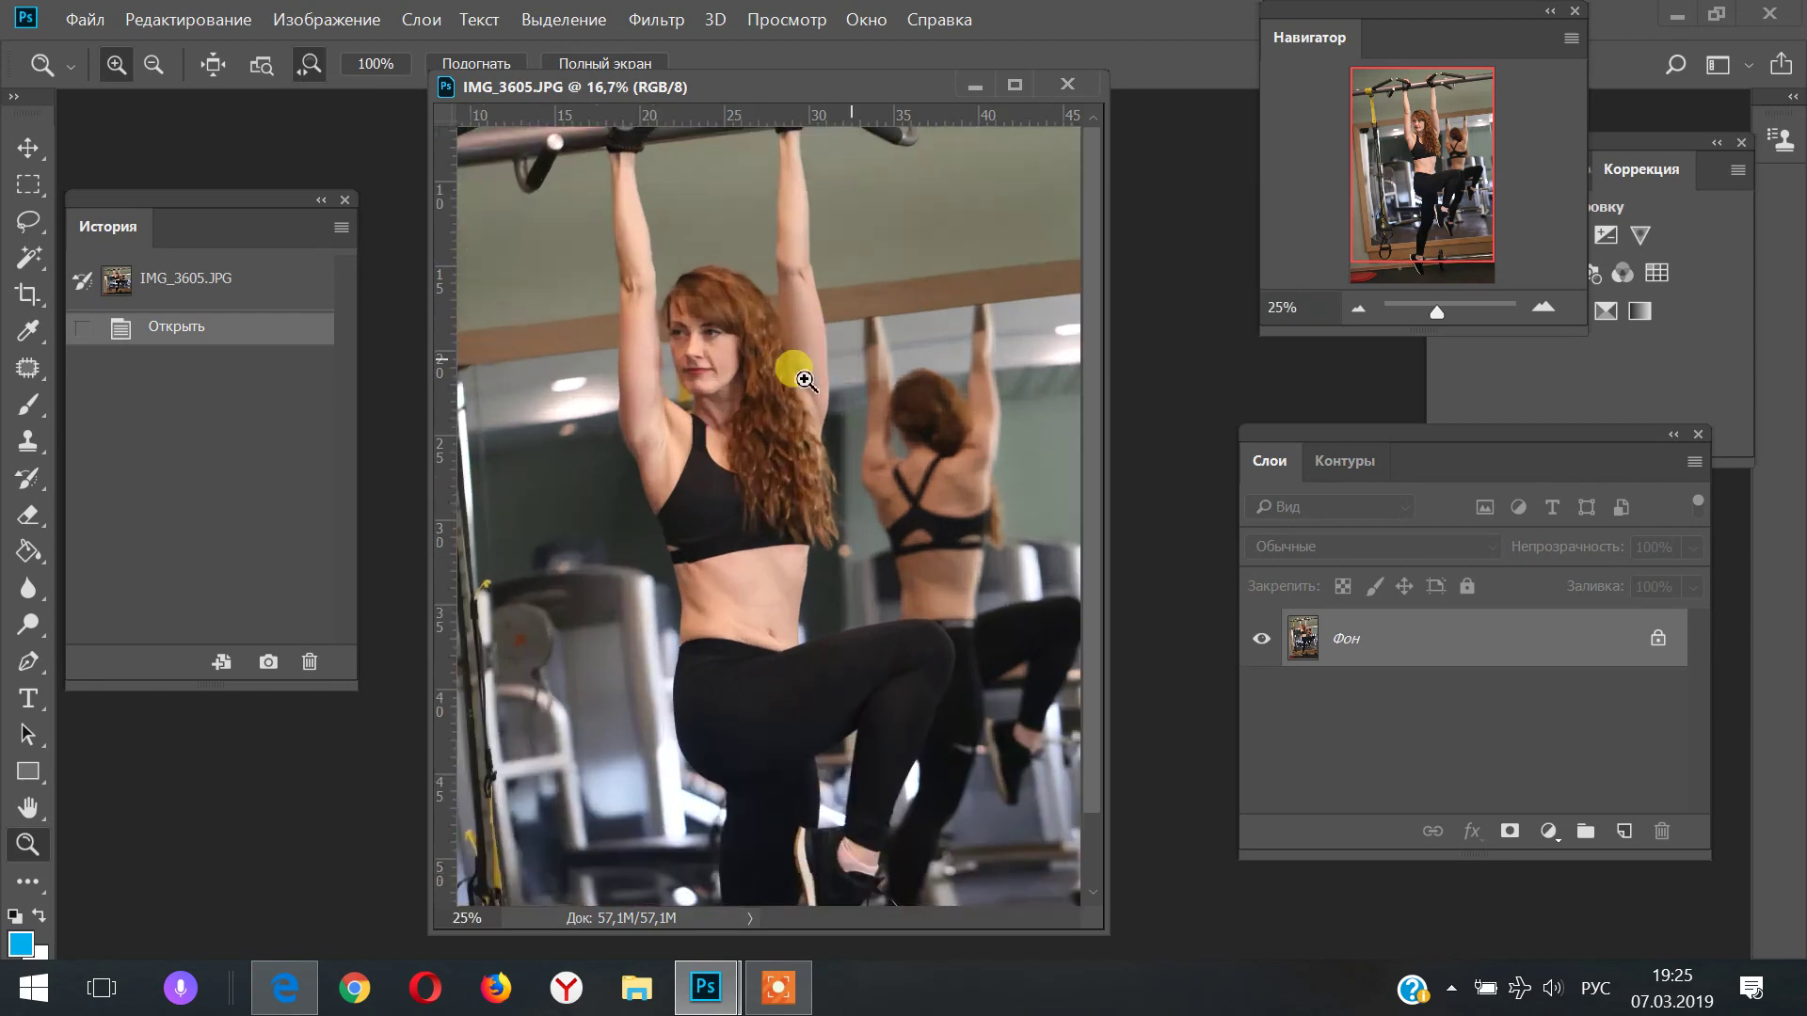
pyautogui.moveTo(1437, 316); pyautogui.dragTo(1431, 316)
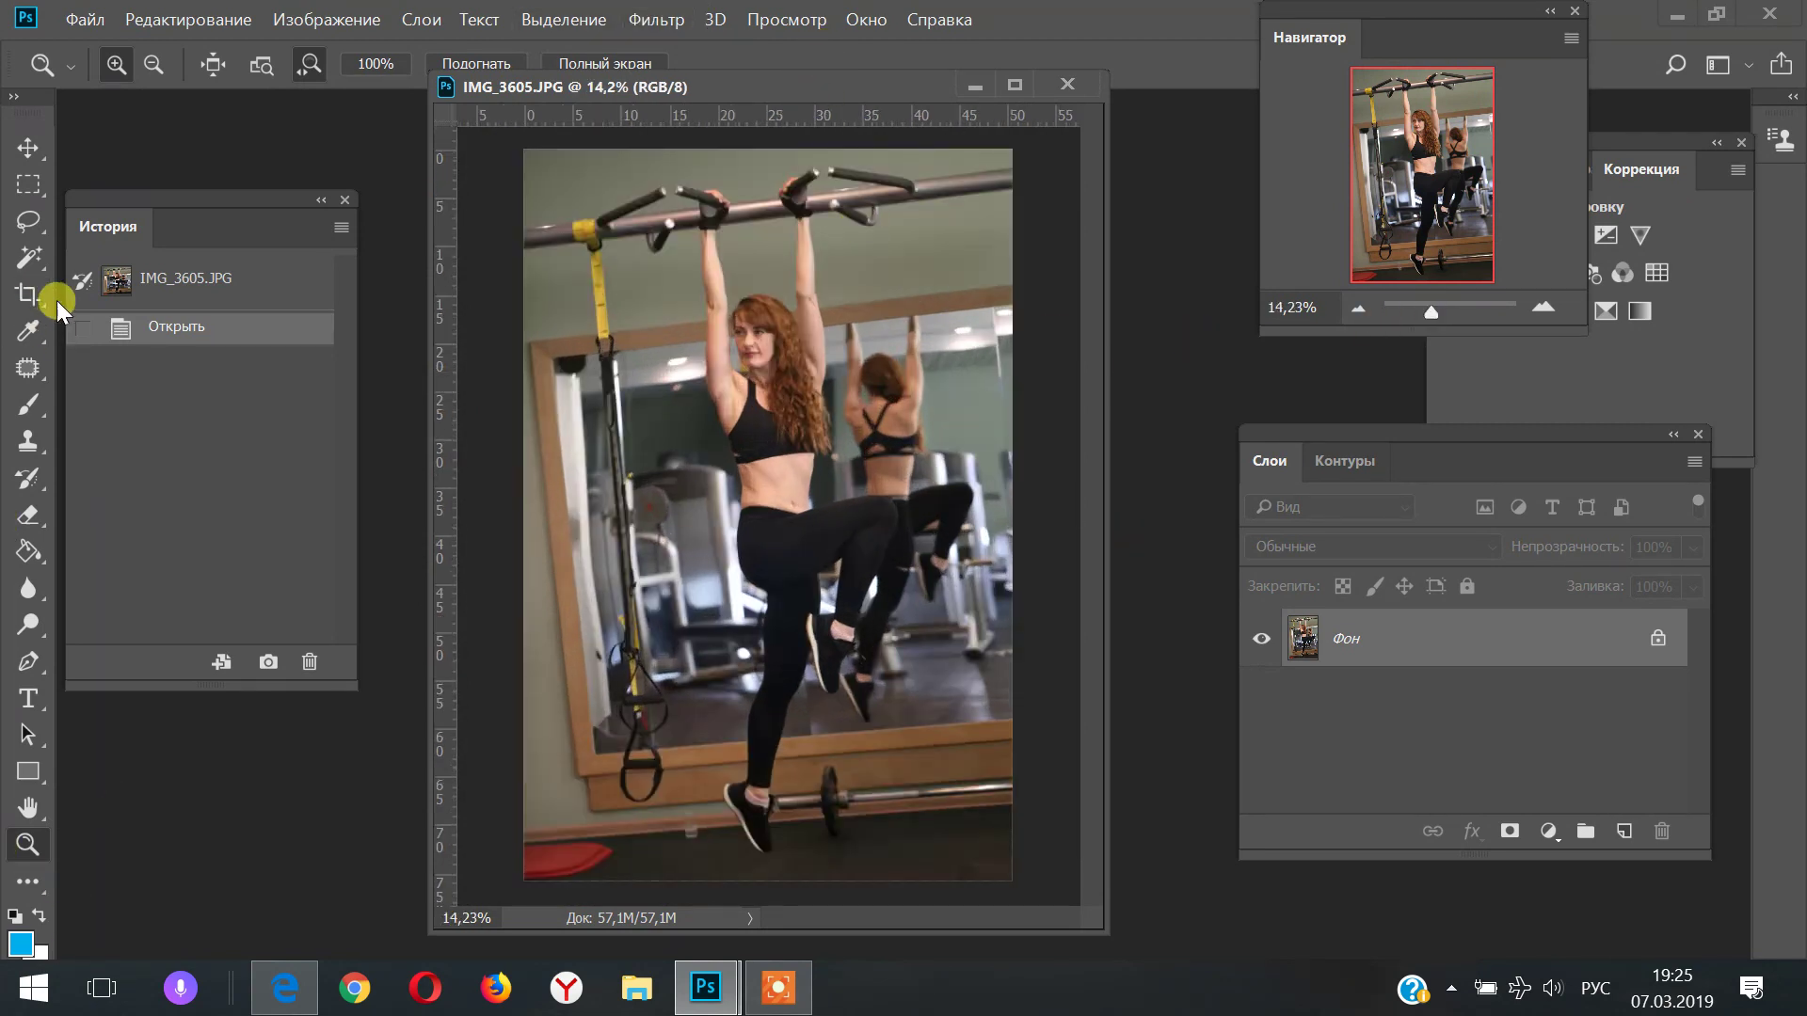
pyautogui.click(29, 293)
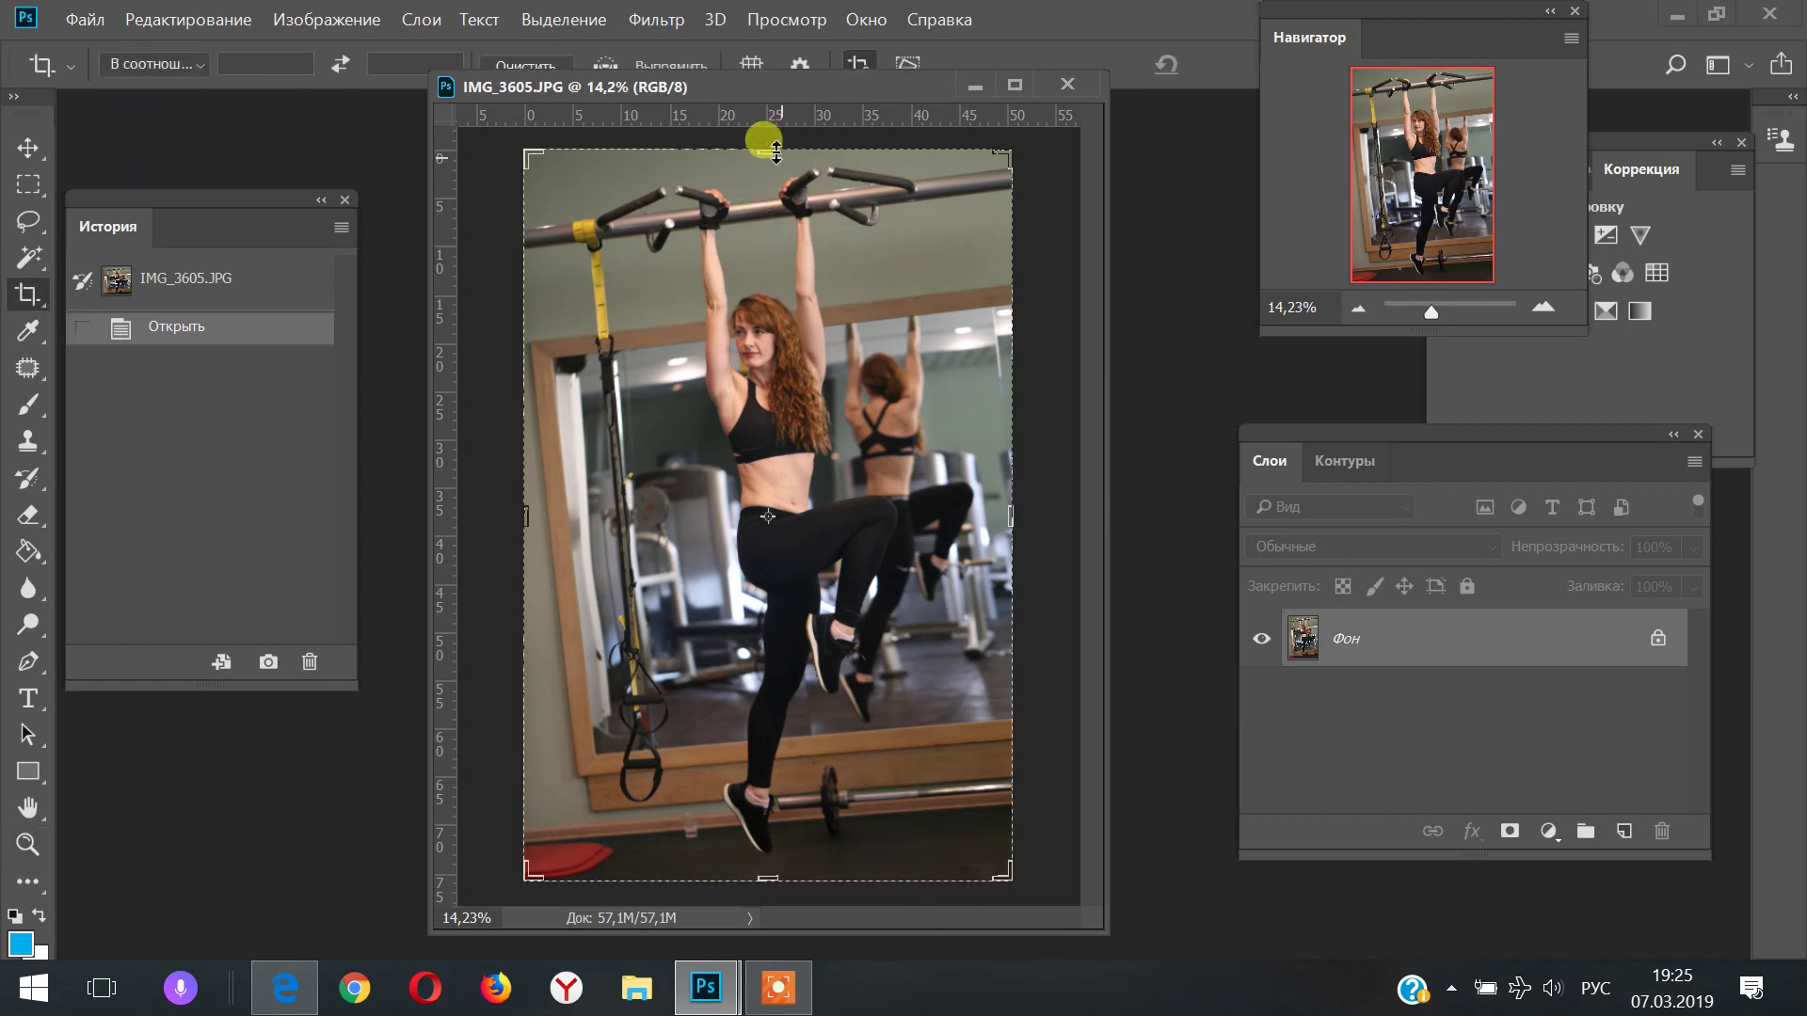
pyautogui.moveTo(524, 517); pyautogui.dragTo(532, 515)
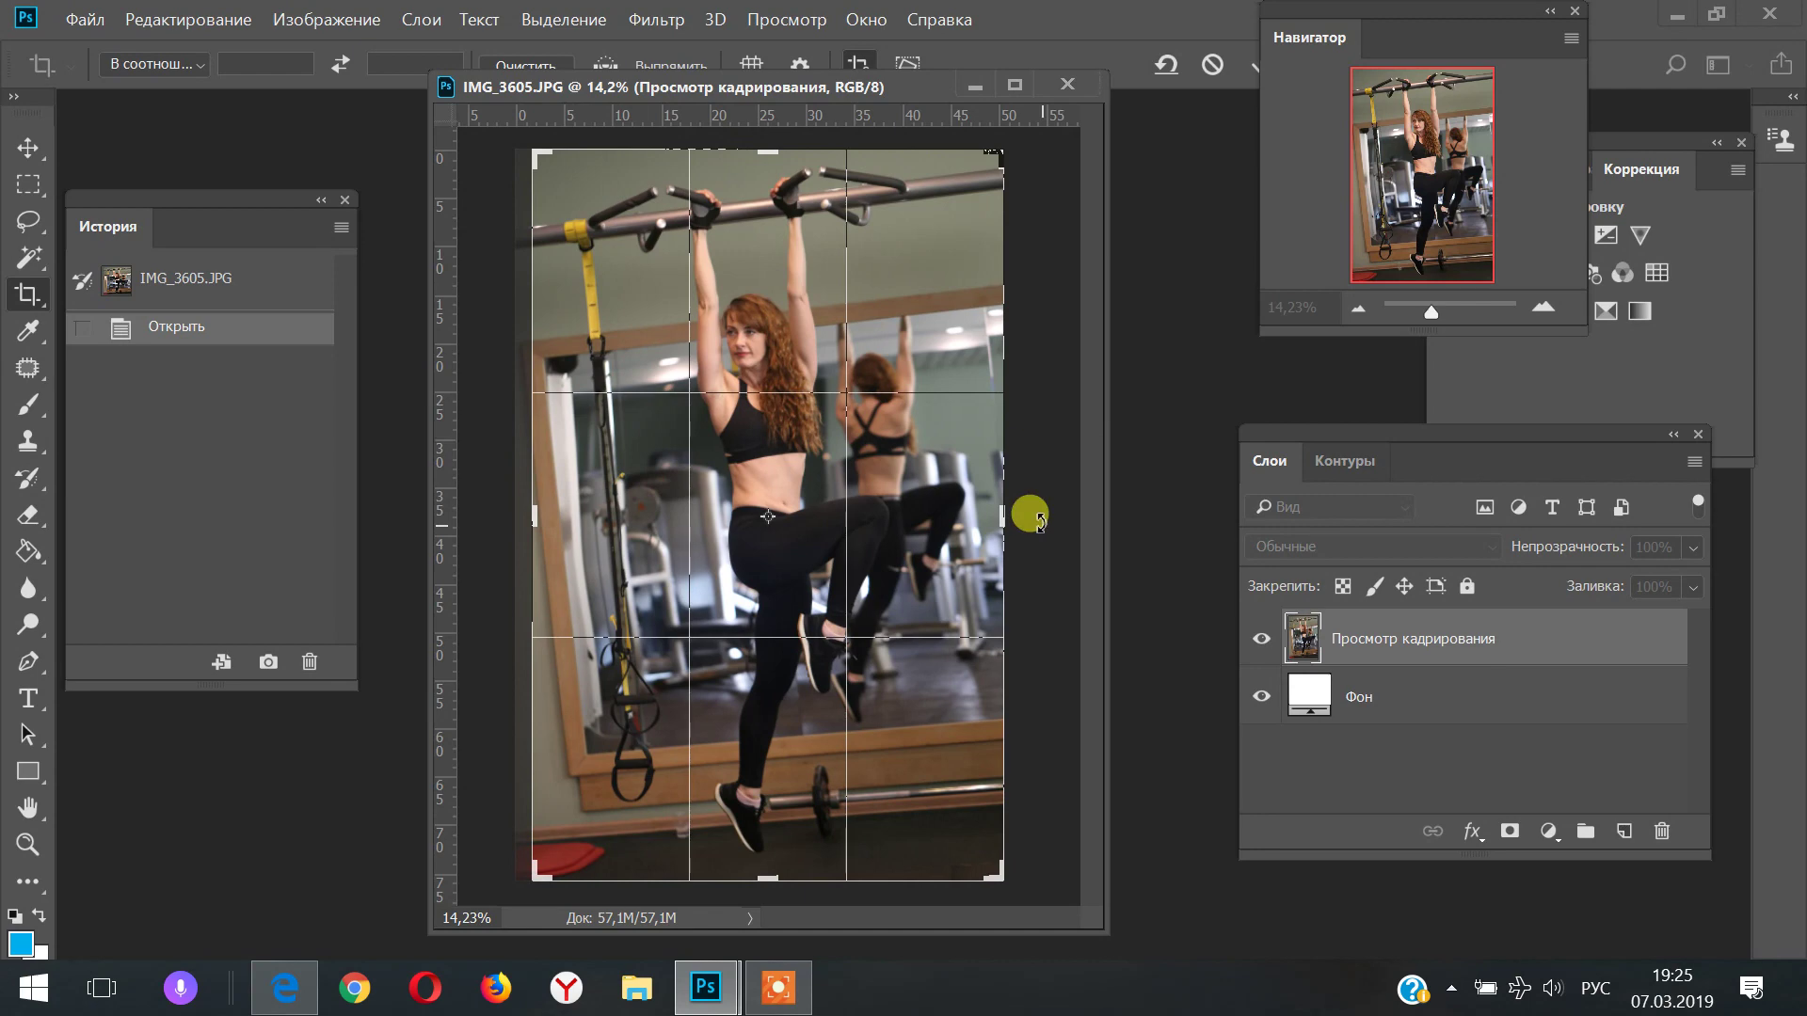
pyautogui.press('Return')
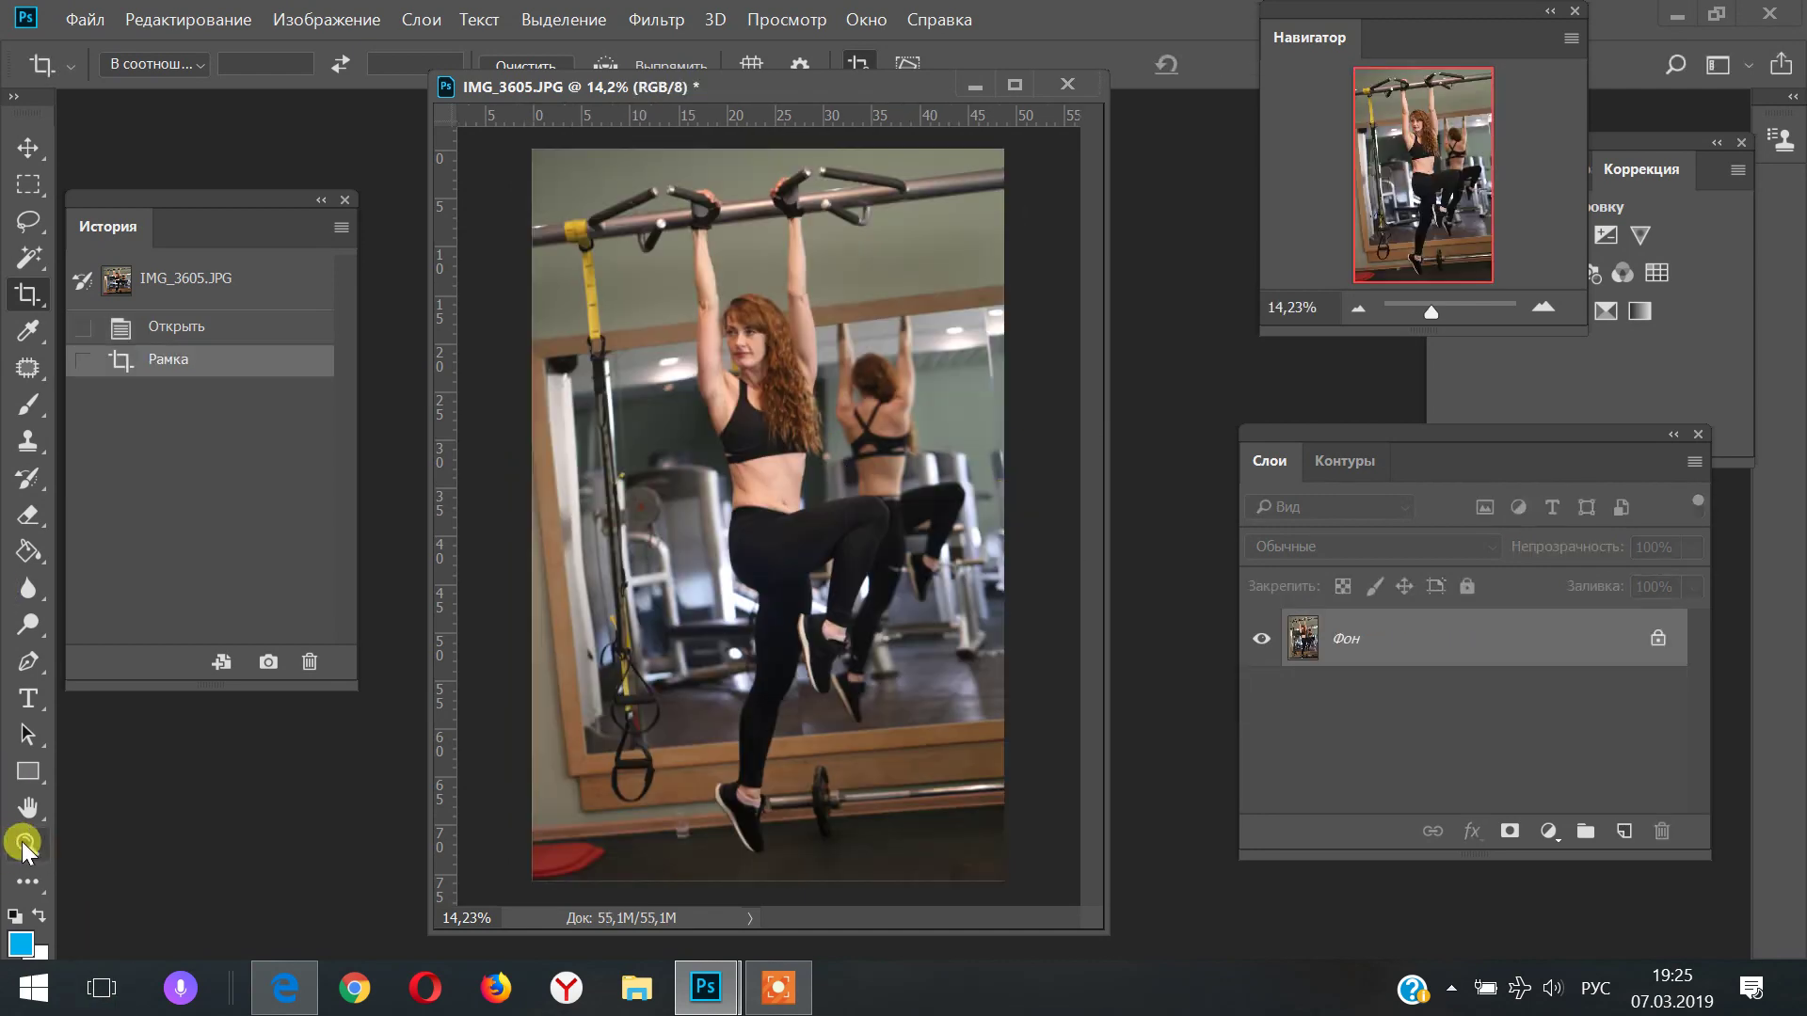
pyautogui.click(24, 844)
pyautogui.click(763, 329)
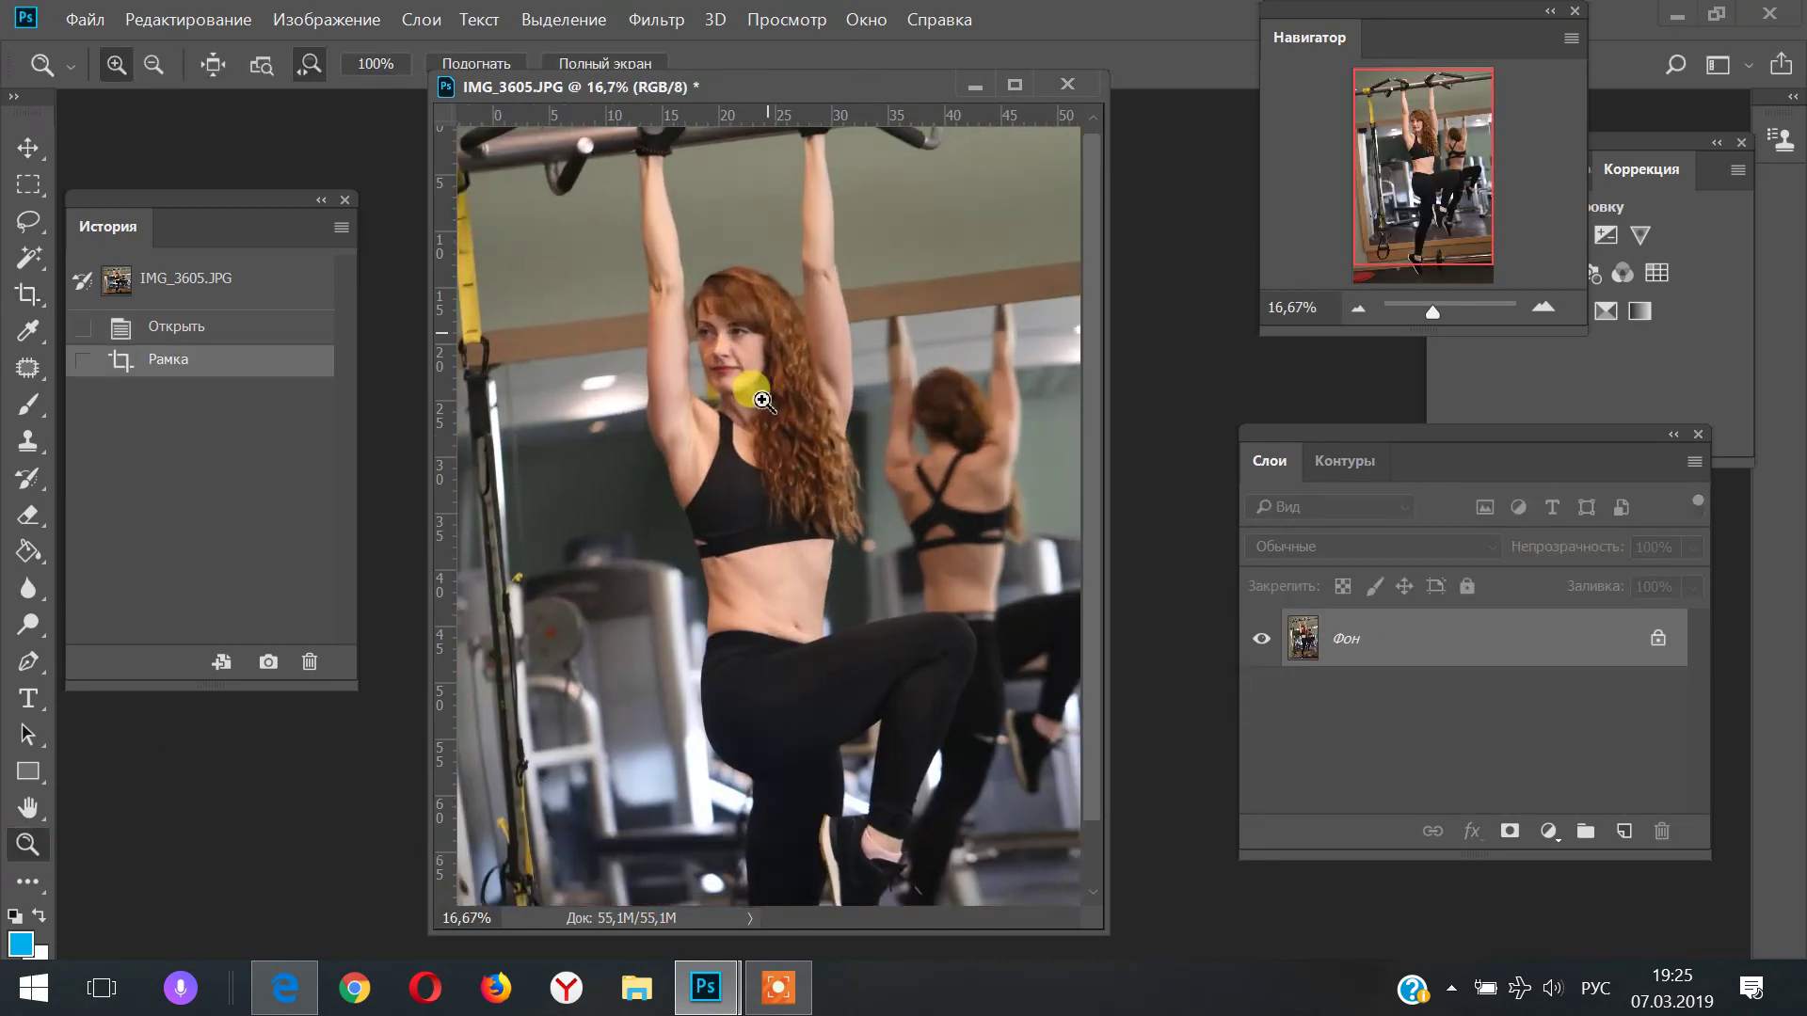
pyautogui.click(762, 400)
# Apply a Levels adjustment with black input 15 and white input 239
pyautogui.click(758, 341)
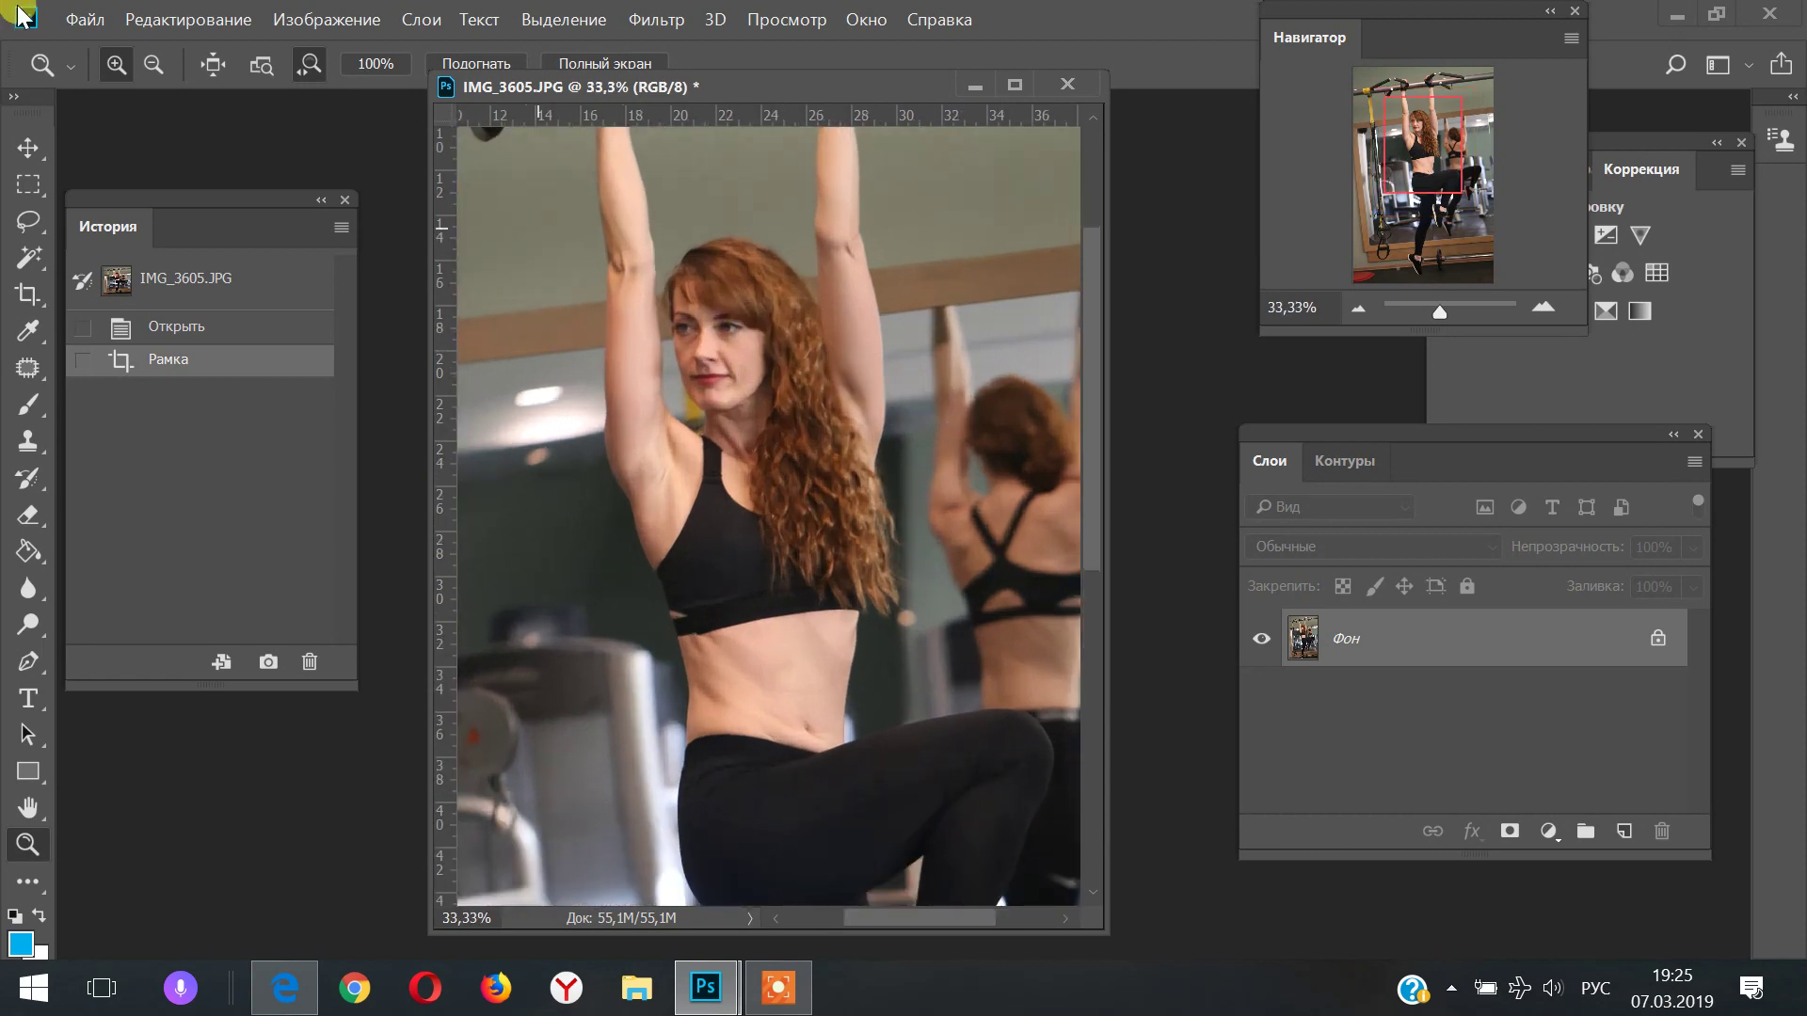
pyautogui.click(205, 20)
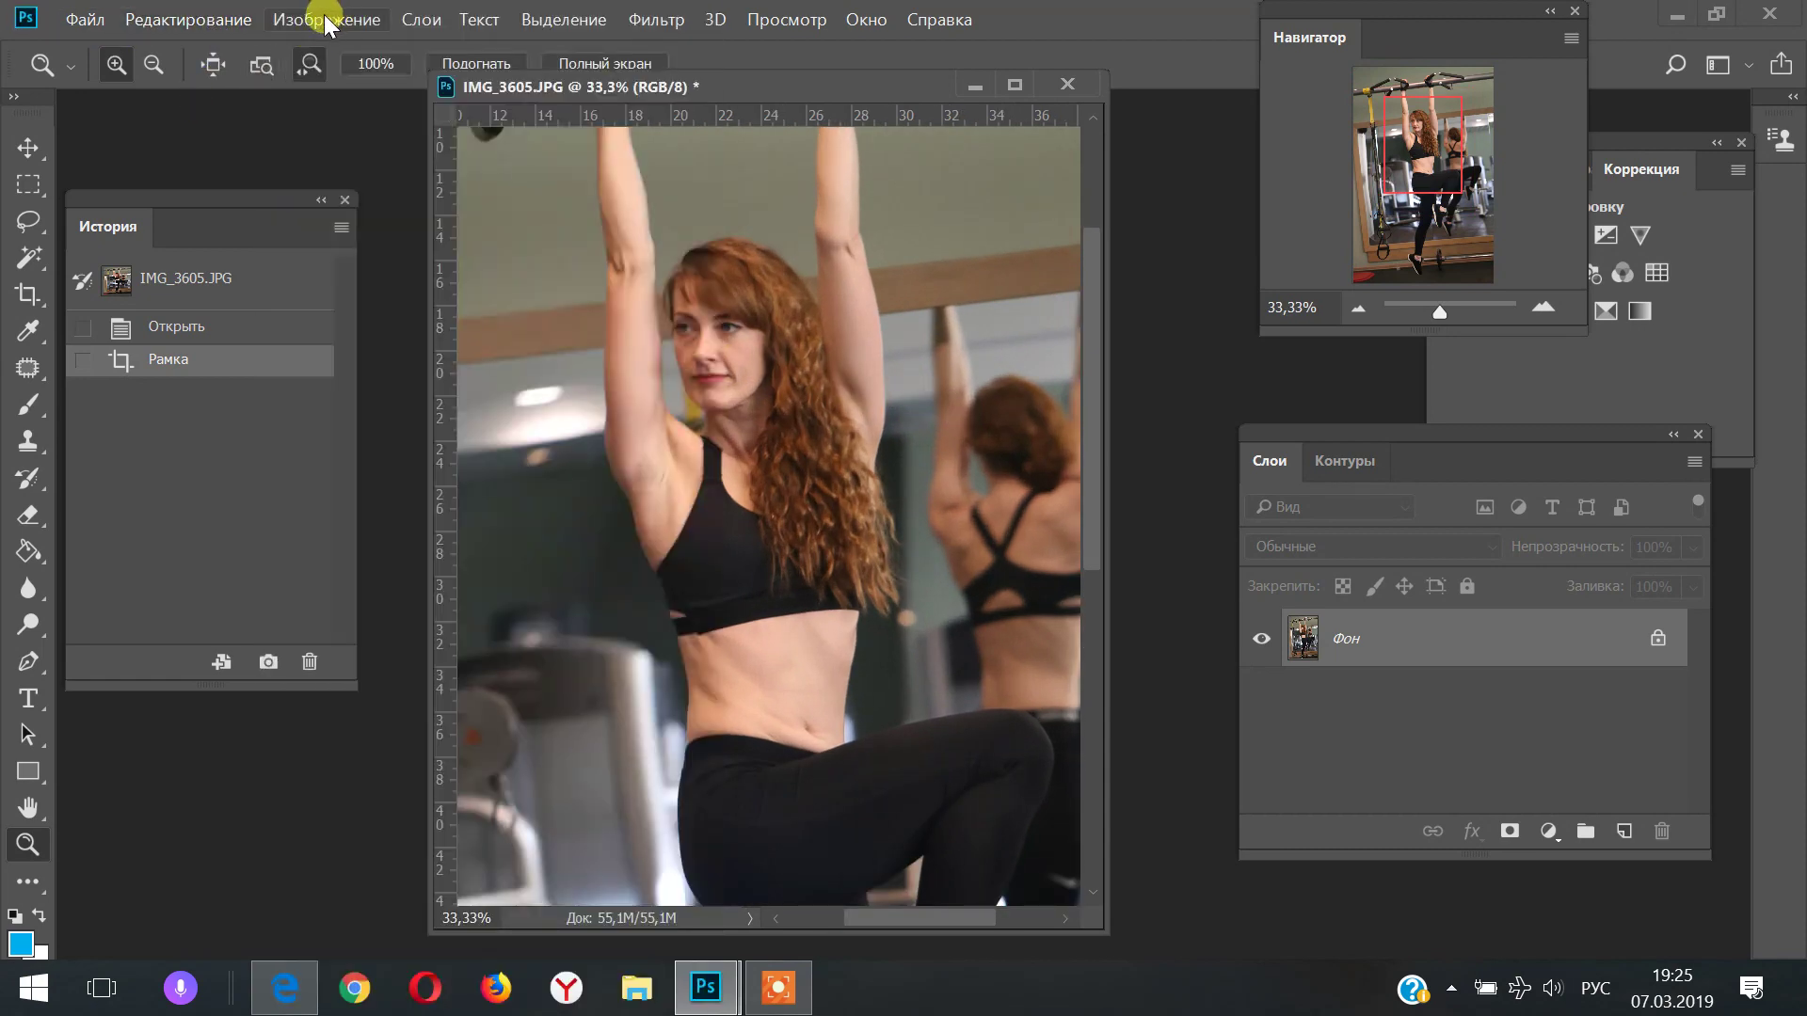
pyautogui.click(327, 20)
pyautogui.moveTo(424, 83)
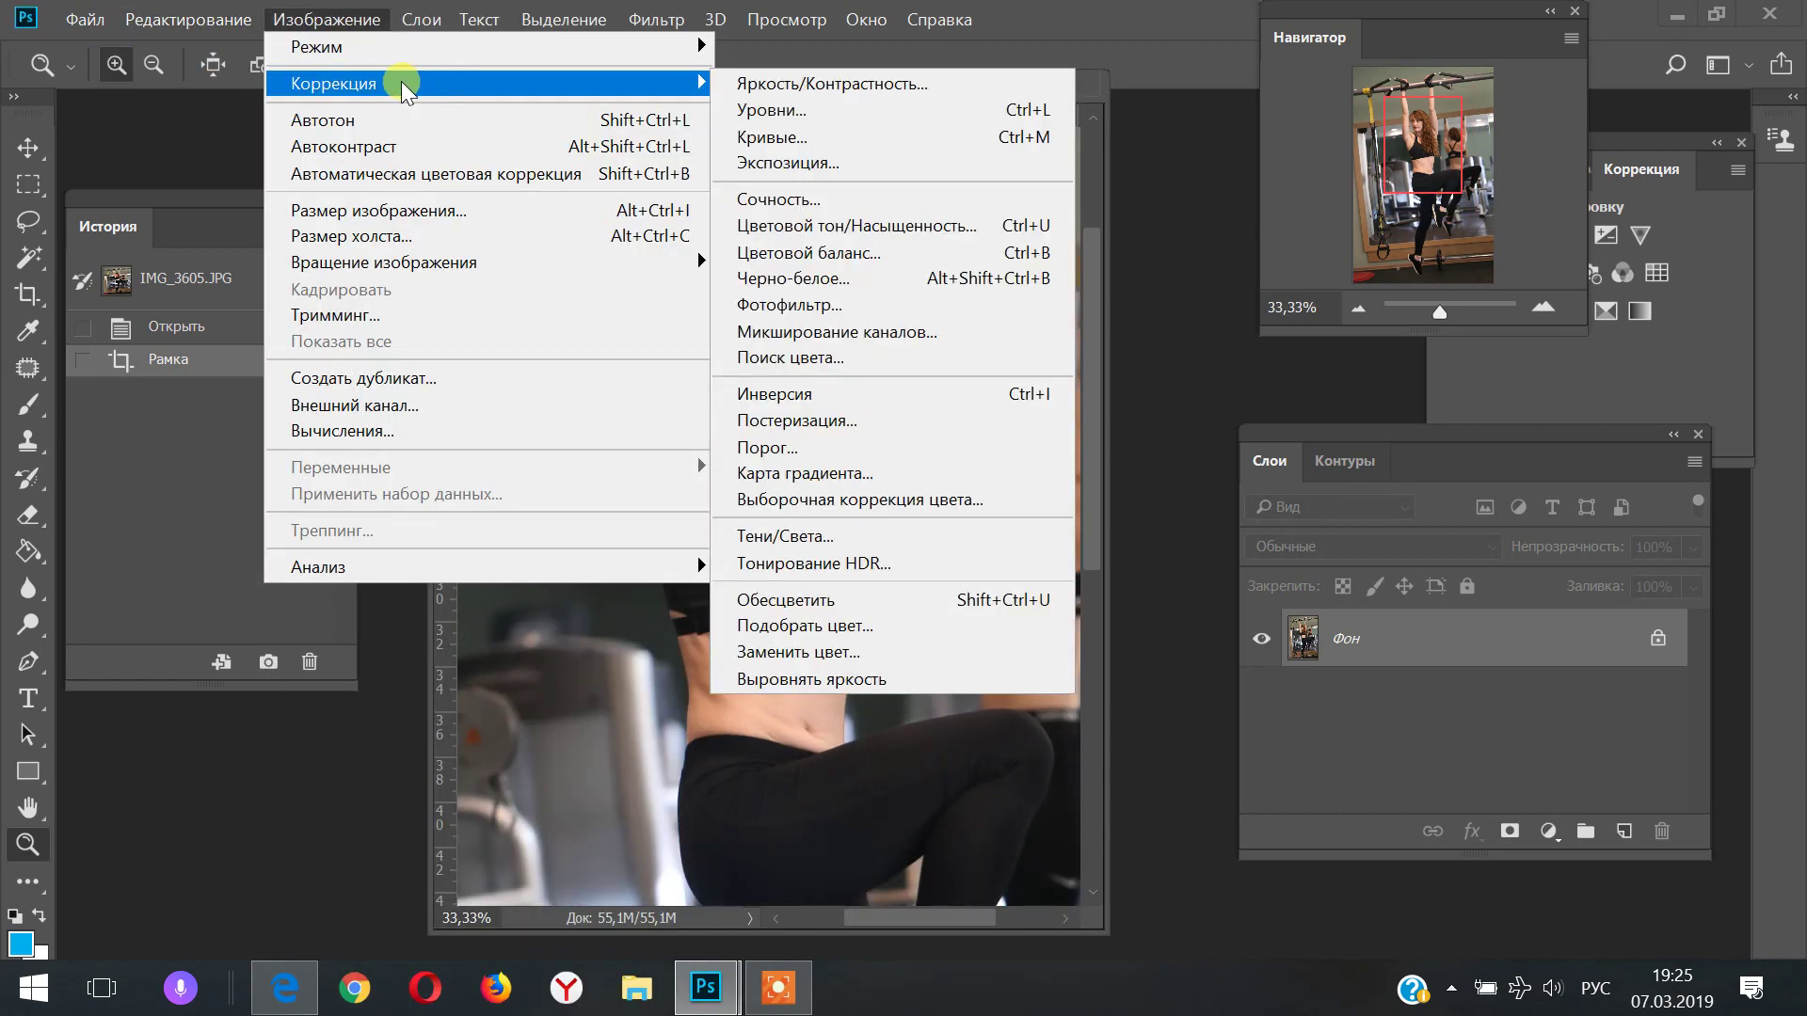
pyautogui.click(787, 111)
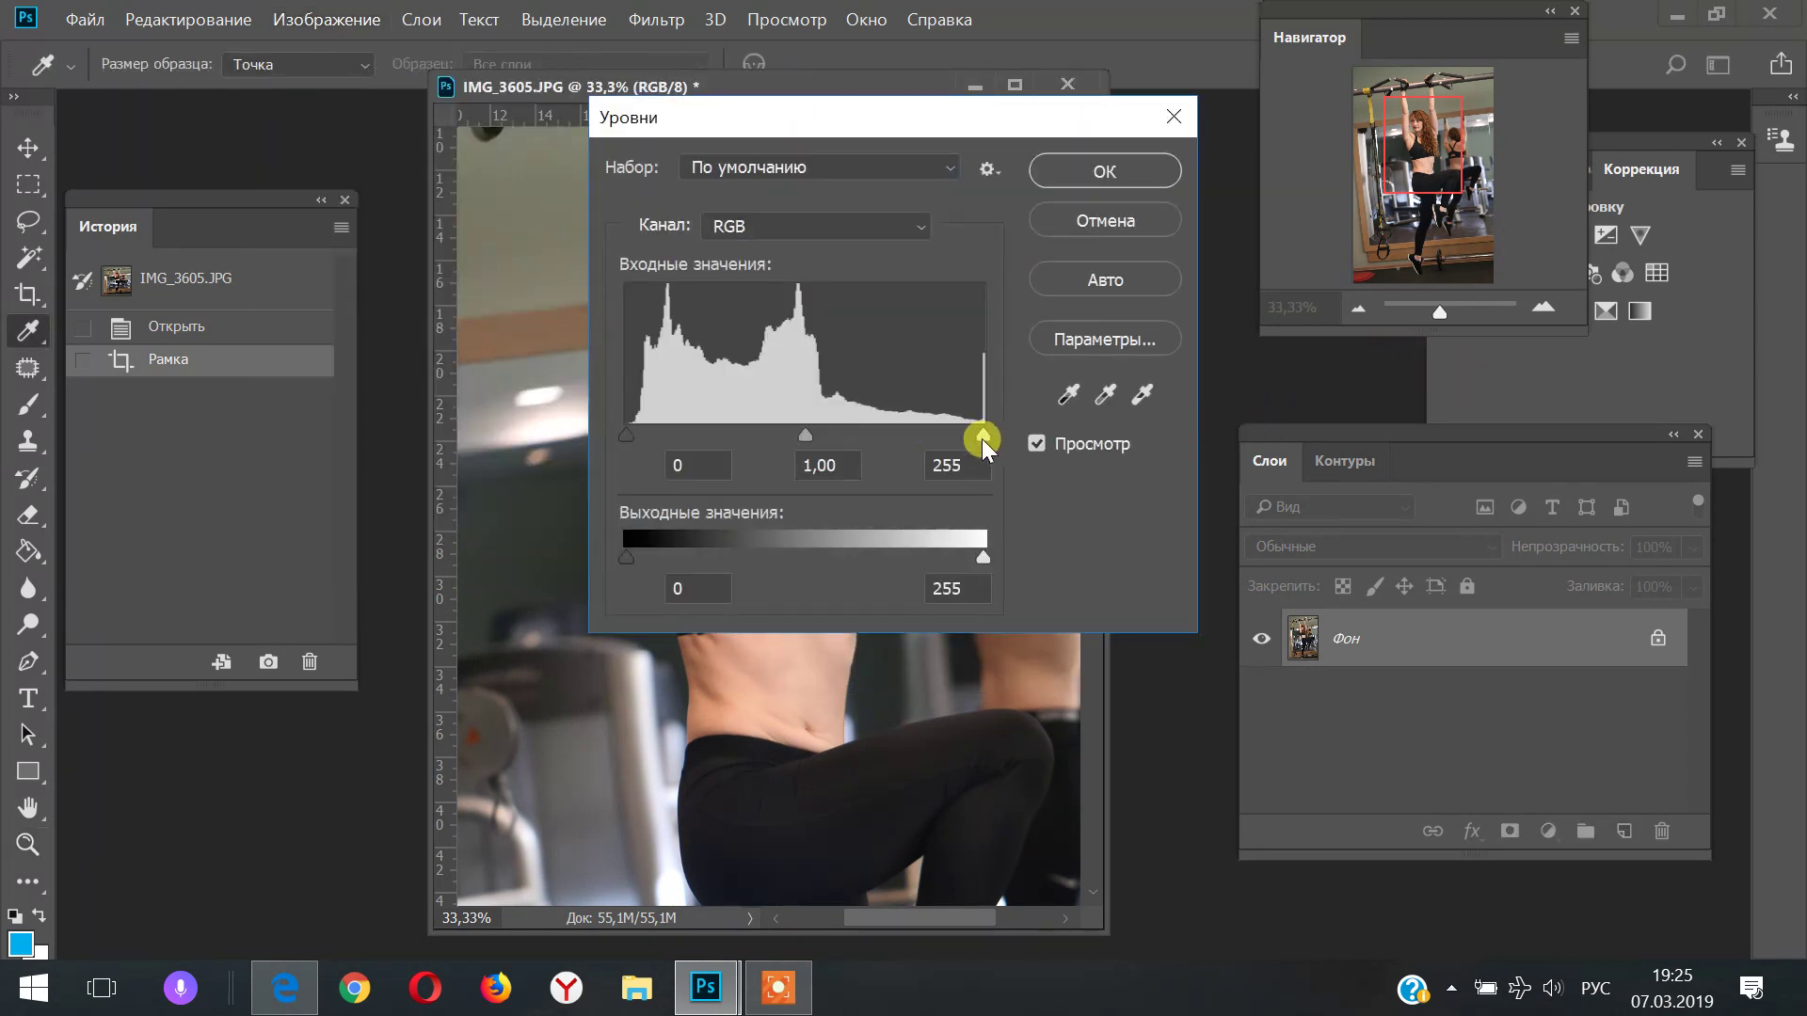
pyautogui.moveTo(980, 434); pyautogui.dragTo(963, 435)
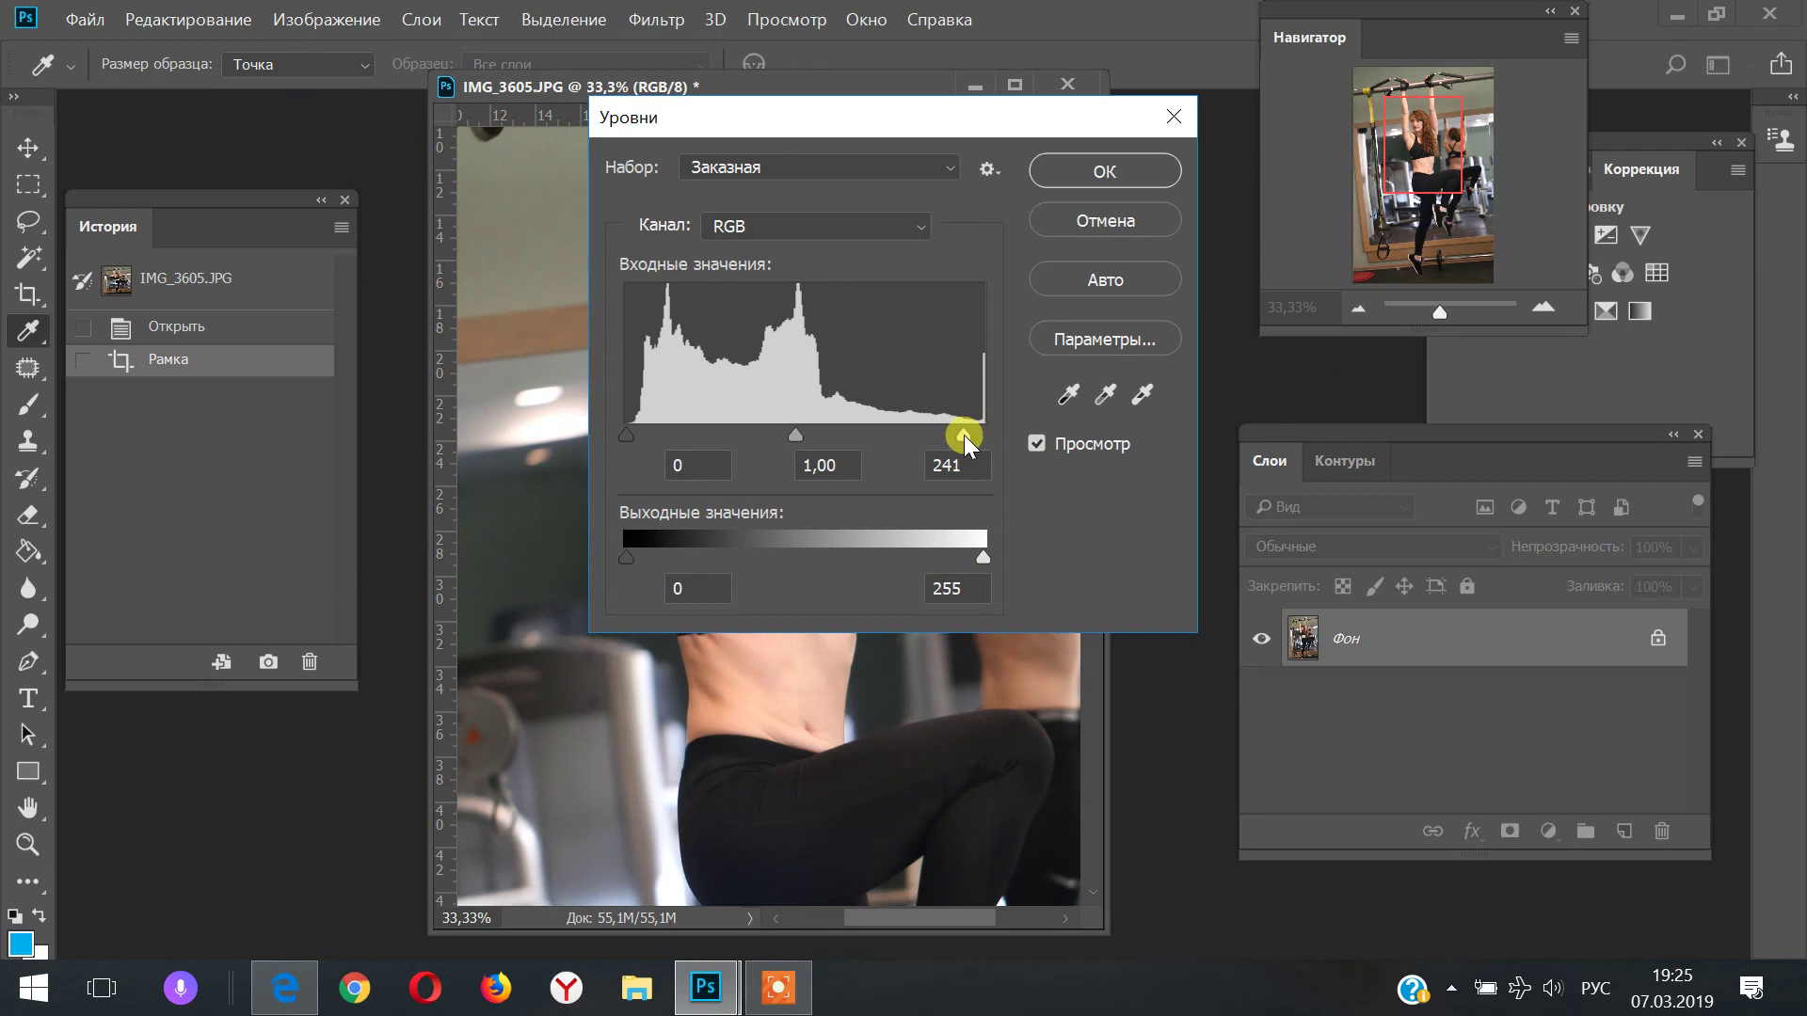
pyautogui.moveTo(630, 438); pyautogui.dragTo(644, 437)
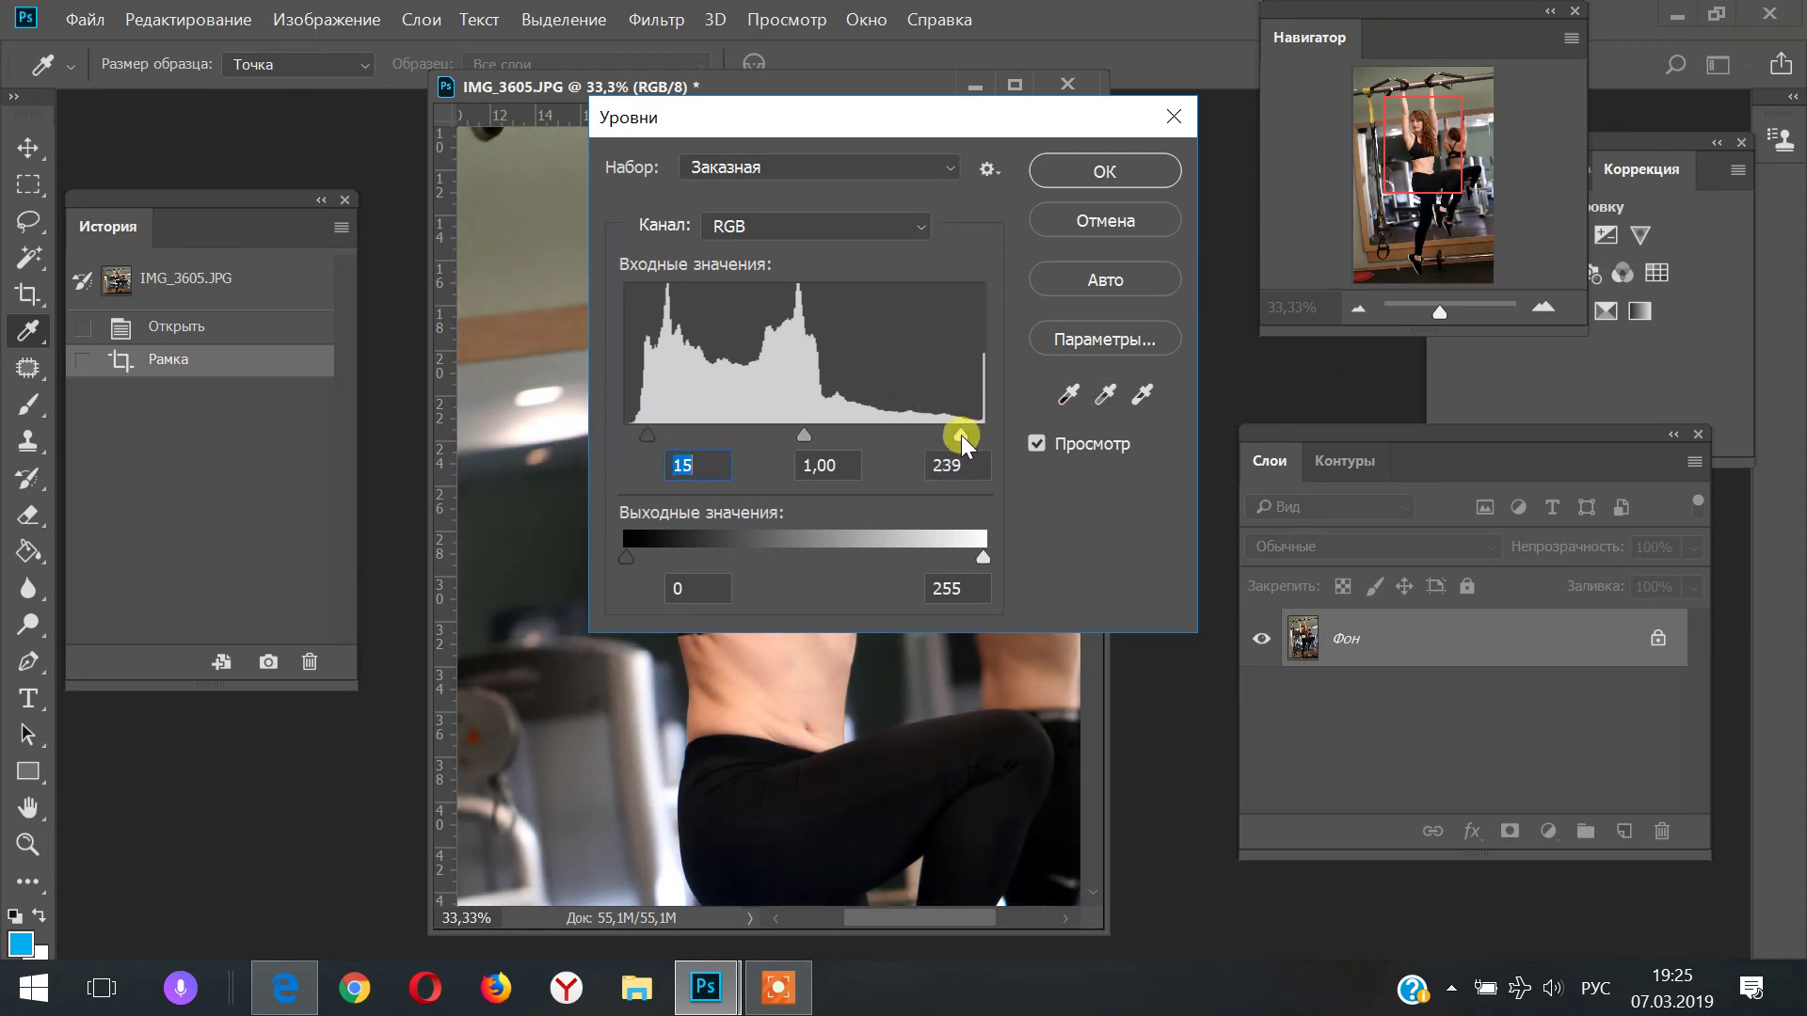
pyautogui.click(1082, 174)
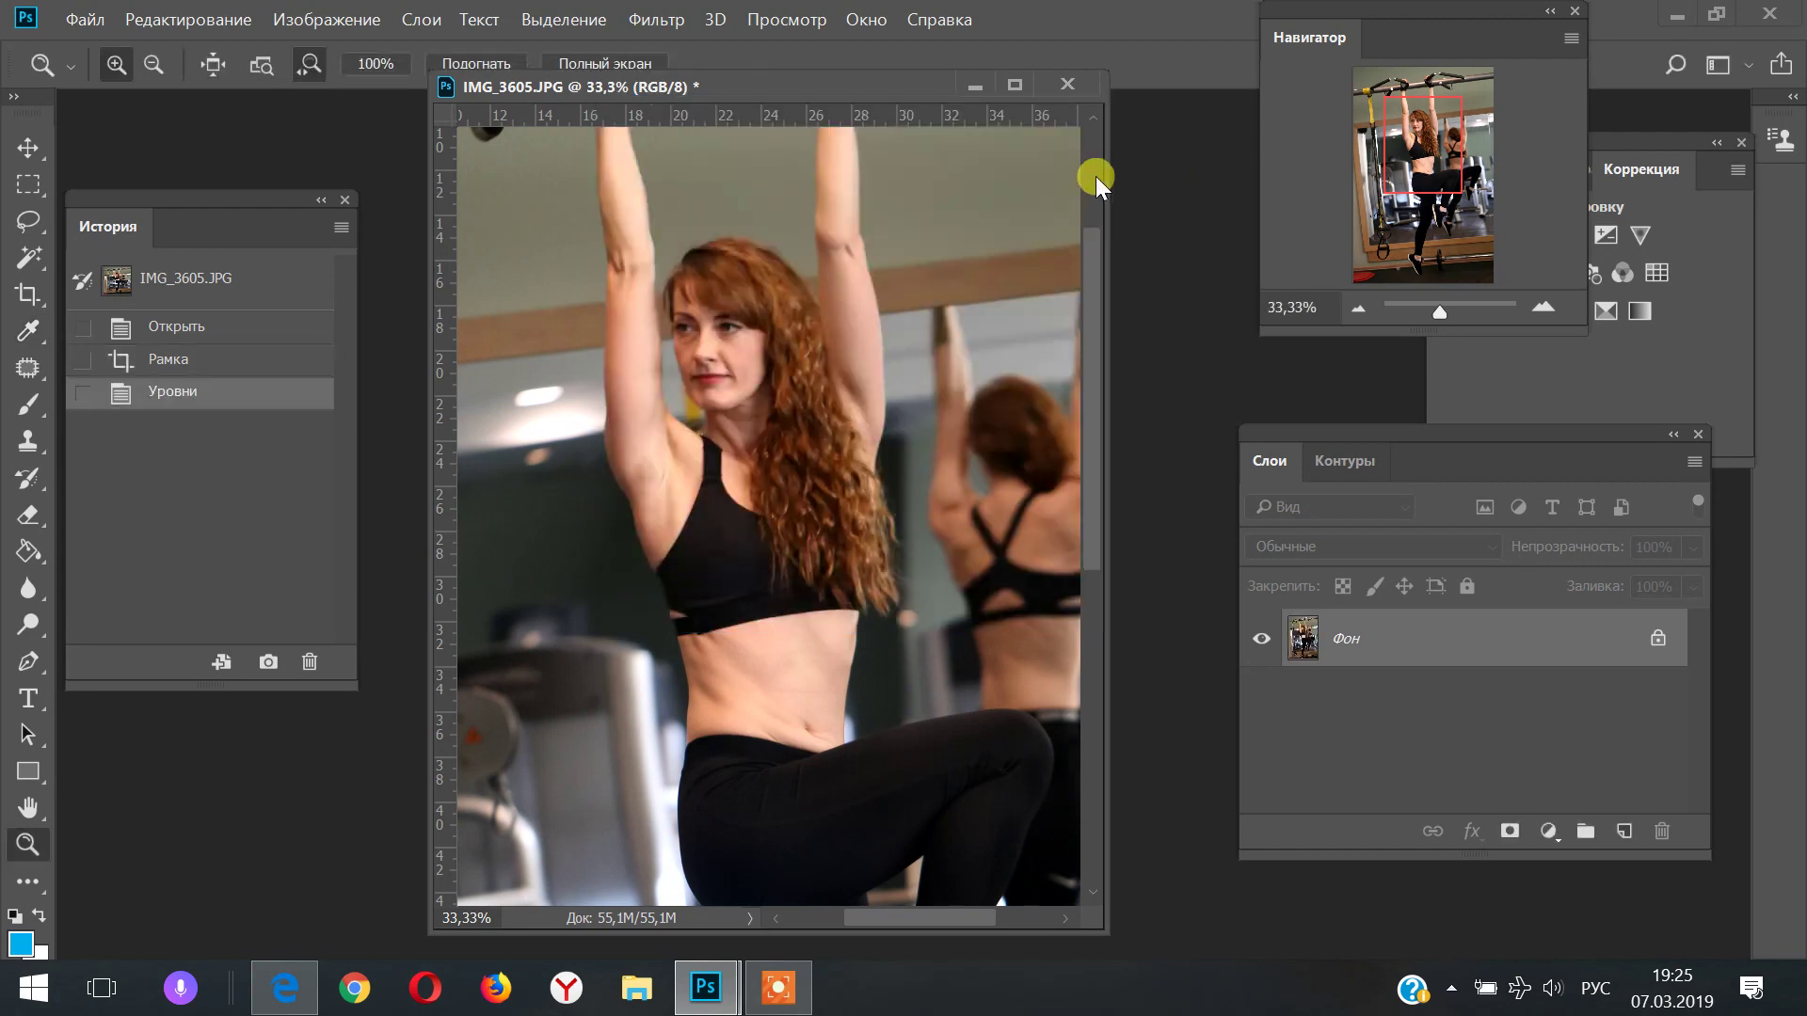
pyautogui.moveTo(1439, 310); pyautogui.dragTo(1431, 312)
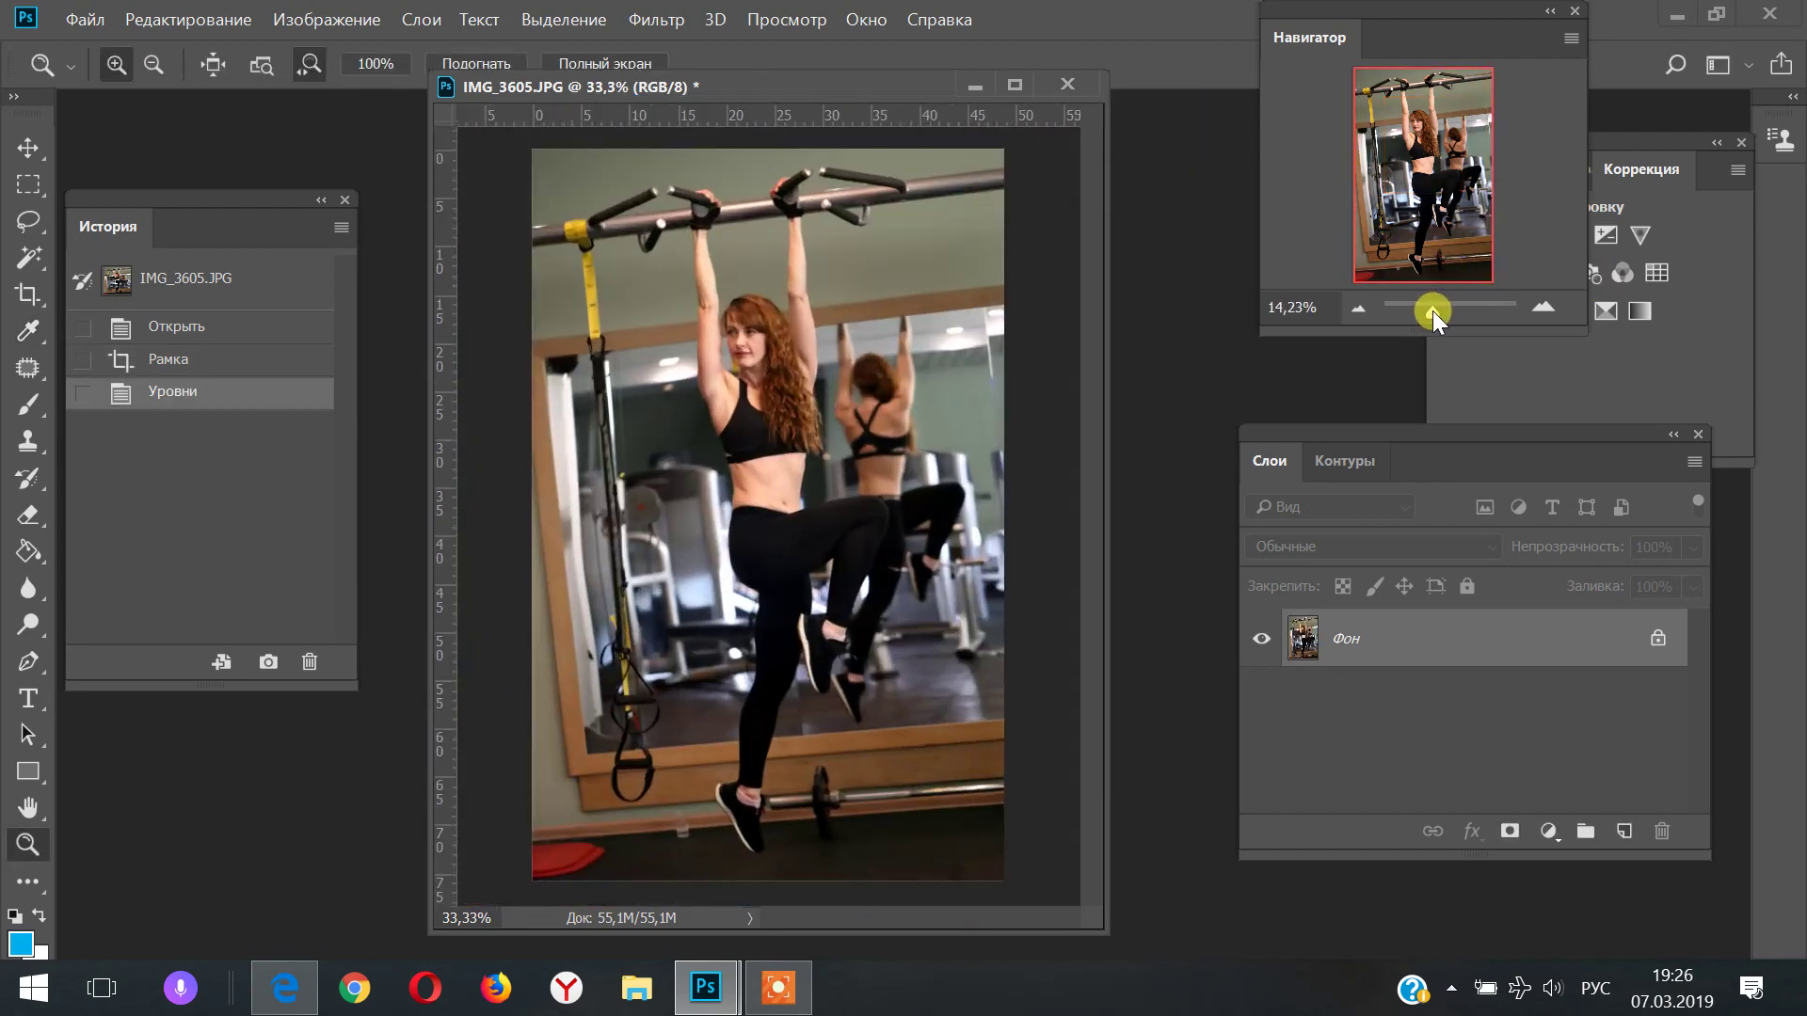
# Save IMG_3605.JPG over the original at JPEG Quality 12 (Maximum)
pyautogui.click(85, 19)
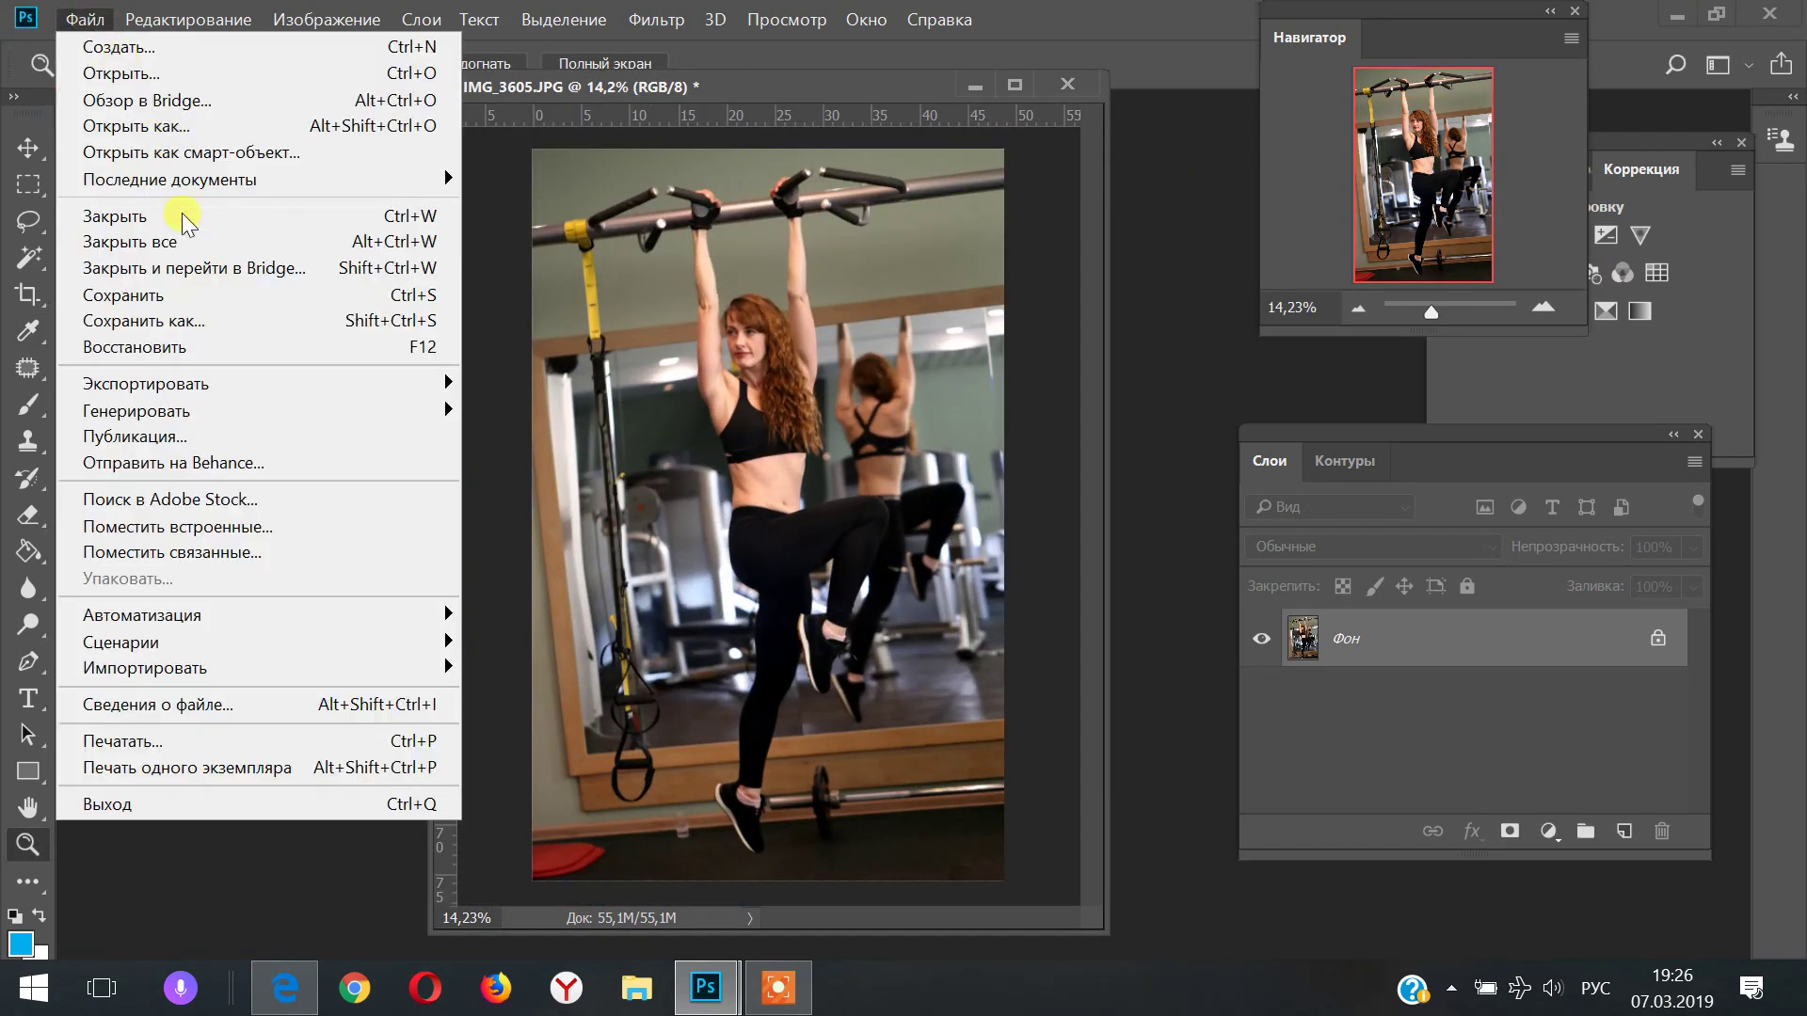
pyautogui.click(177, 295)
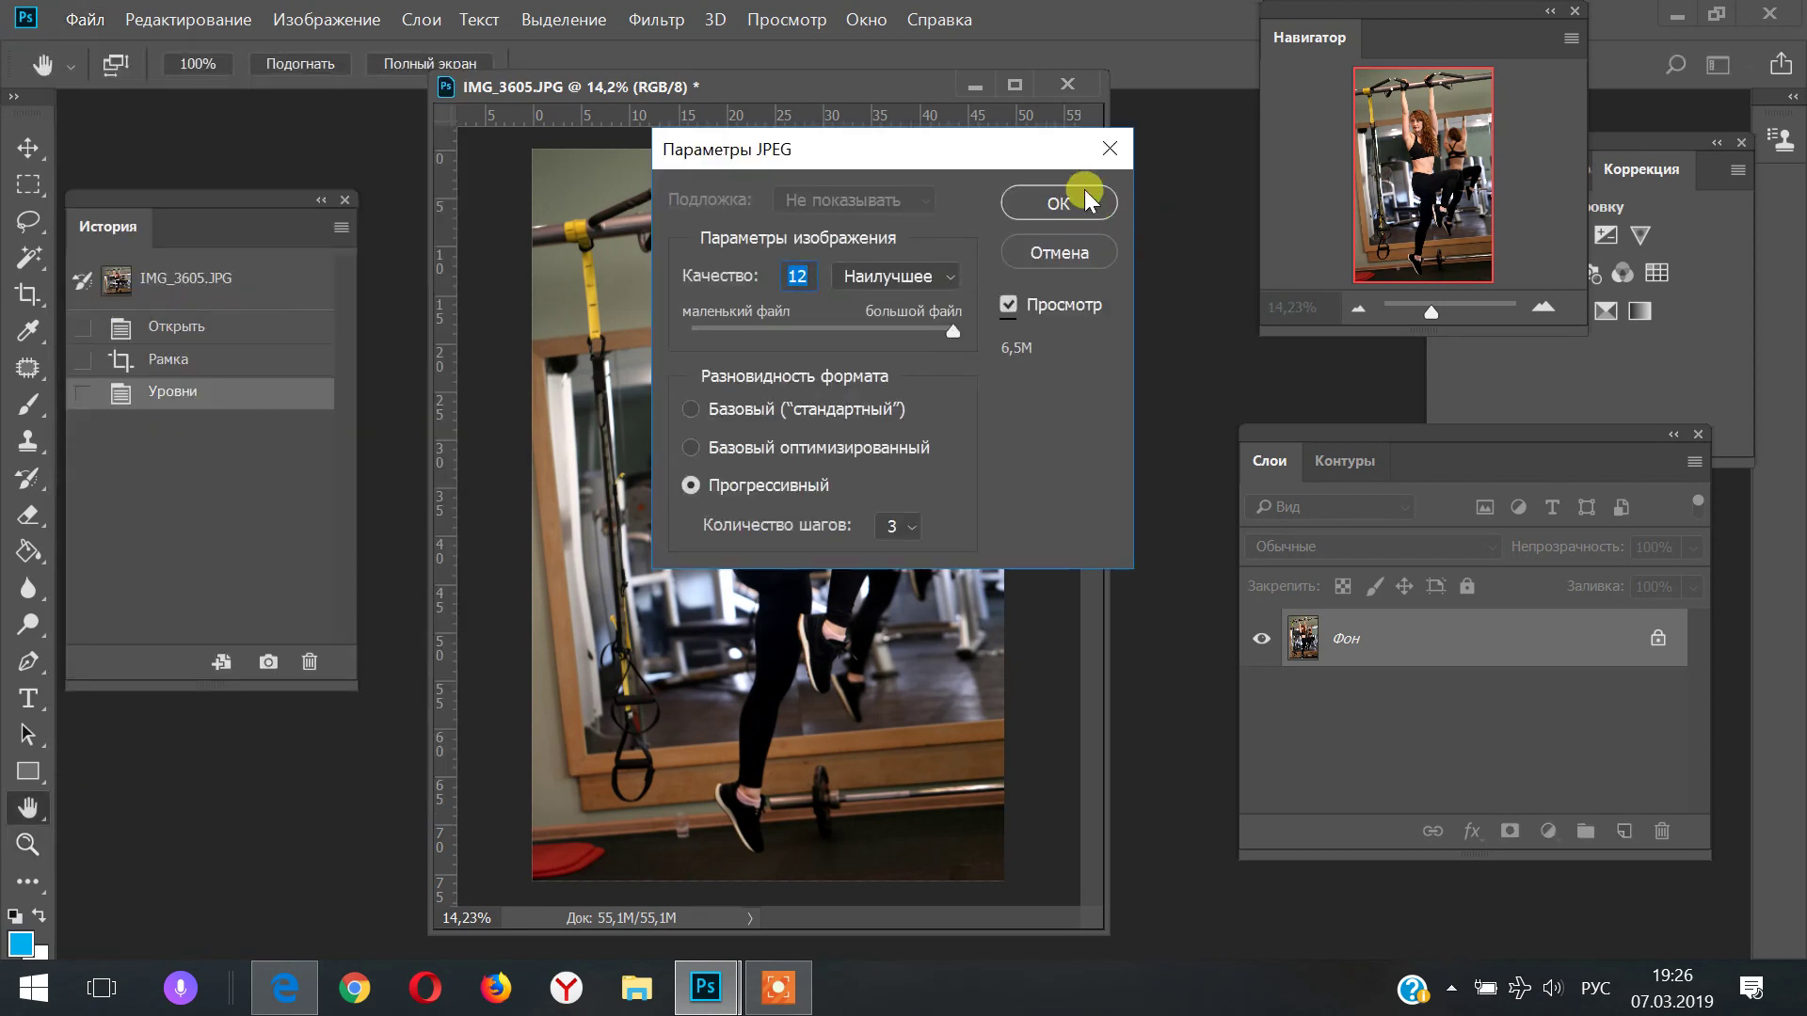
pyautogui.click(1073, 193)
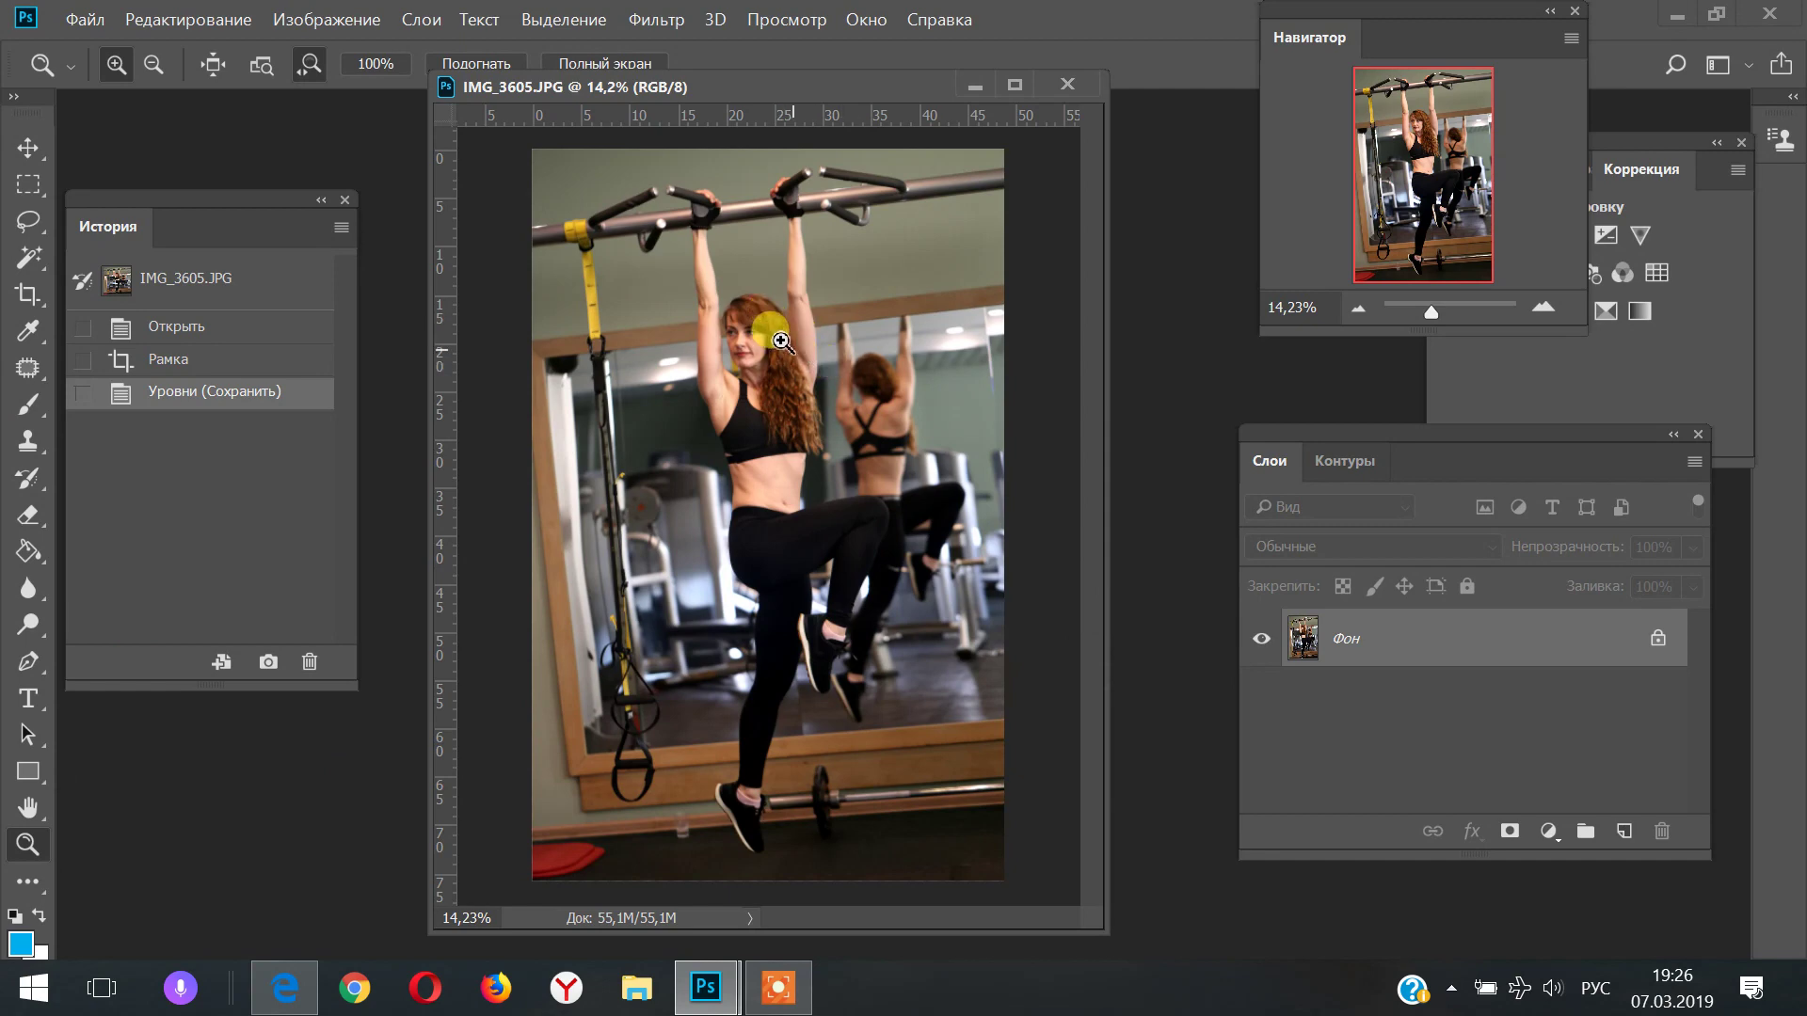
pyautogui.click(810, 363)
# Lighten strands of the woman's hair near the shoulder with the Dodge tool
pyautogui.click(743, 390)
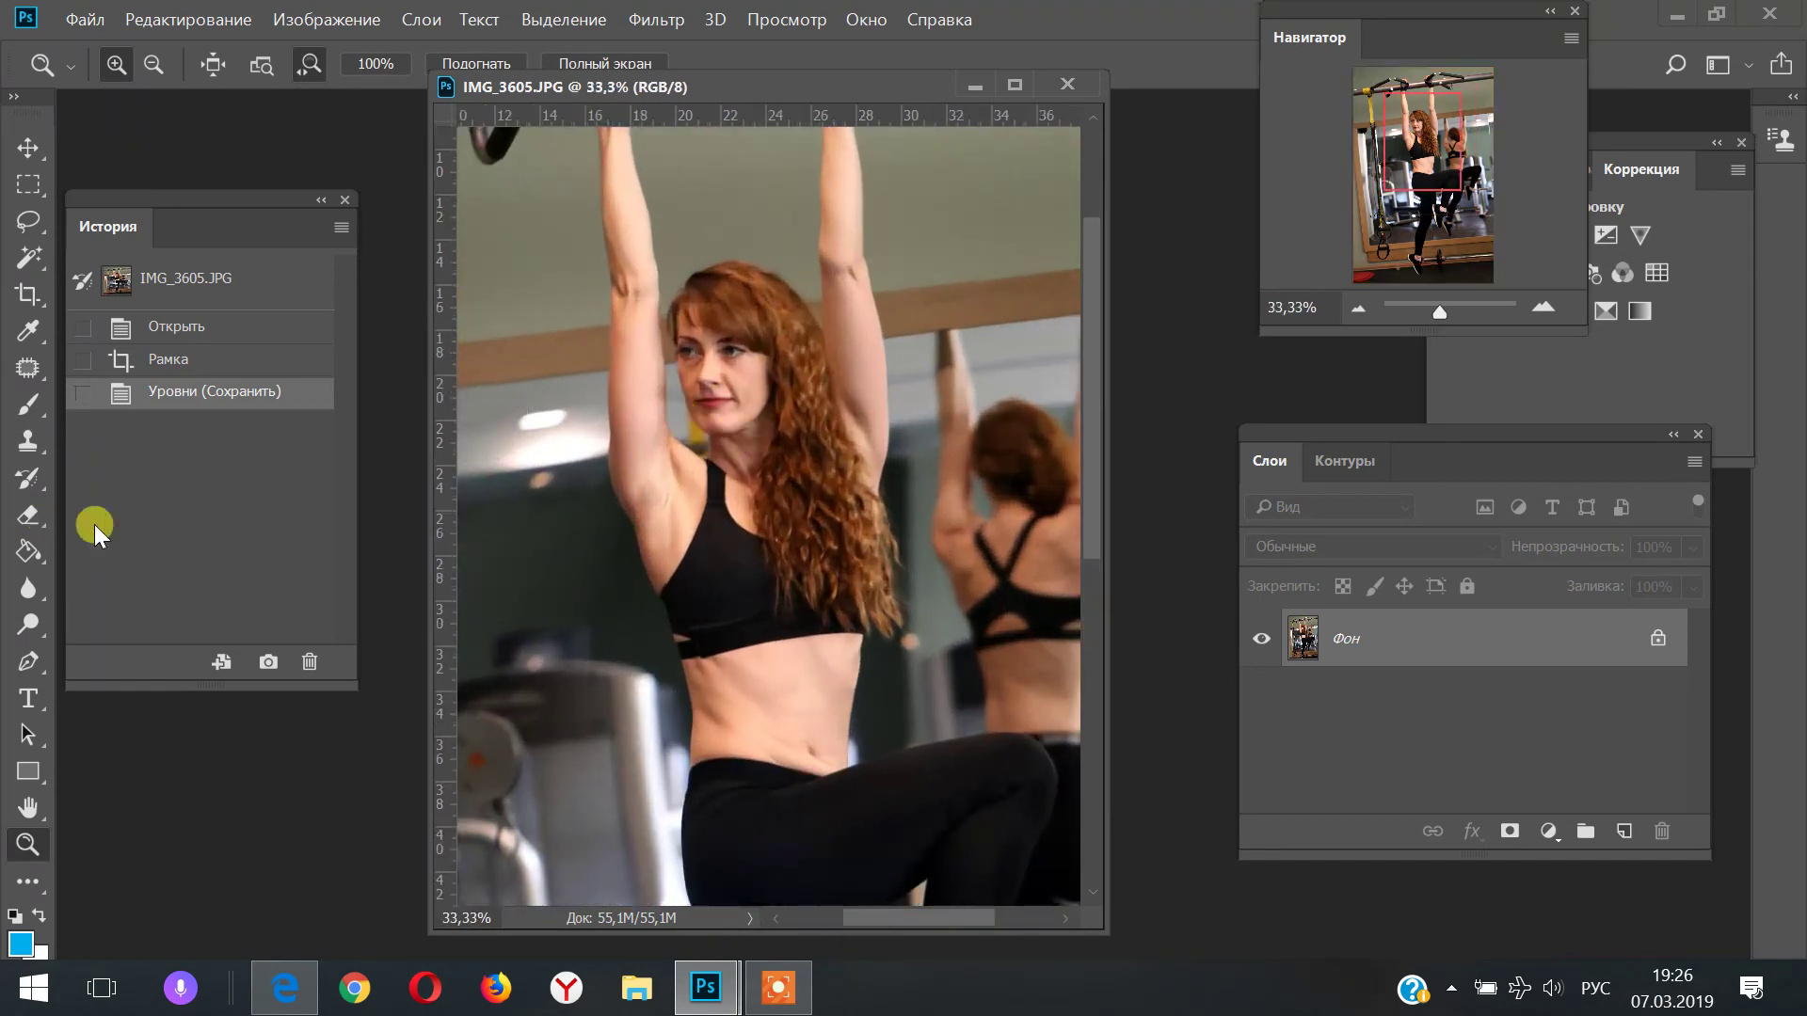
pyautogui.click(29, 624)
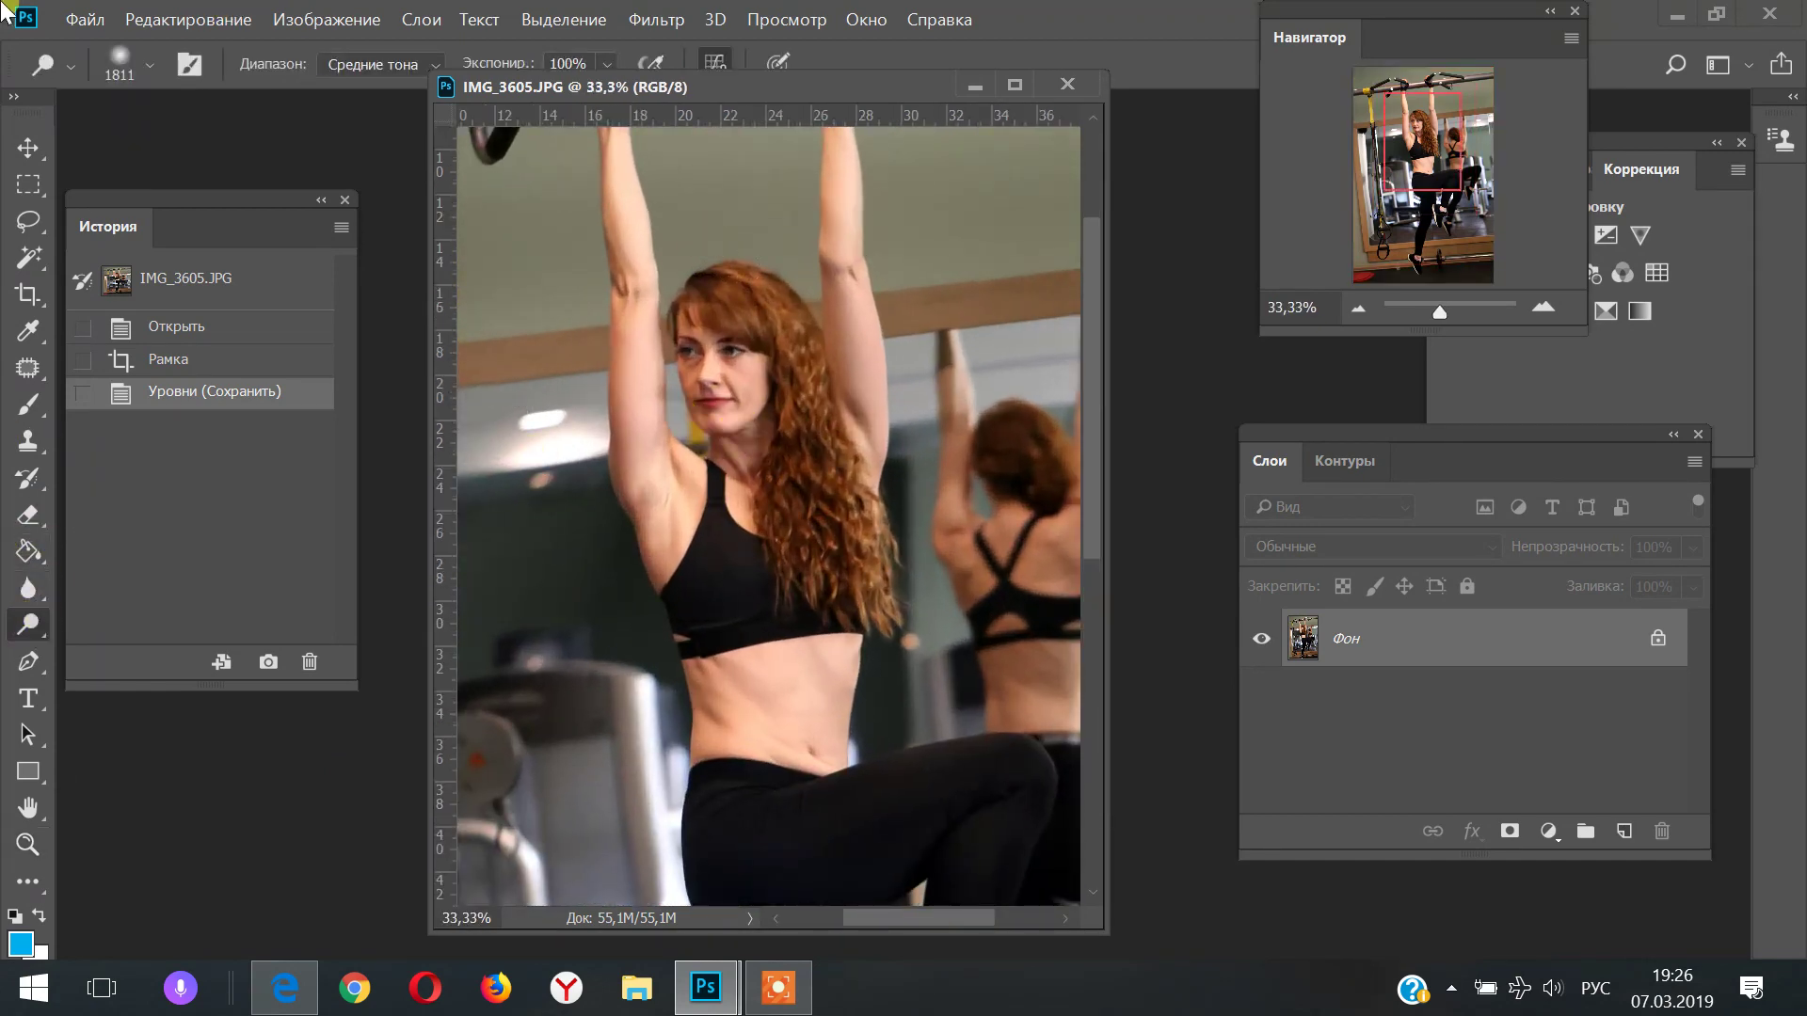
pyautogui.click(126, 49)
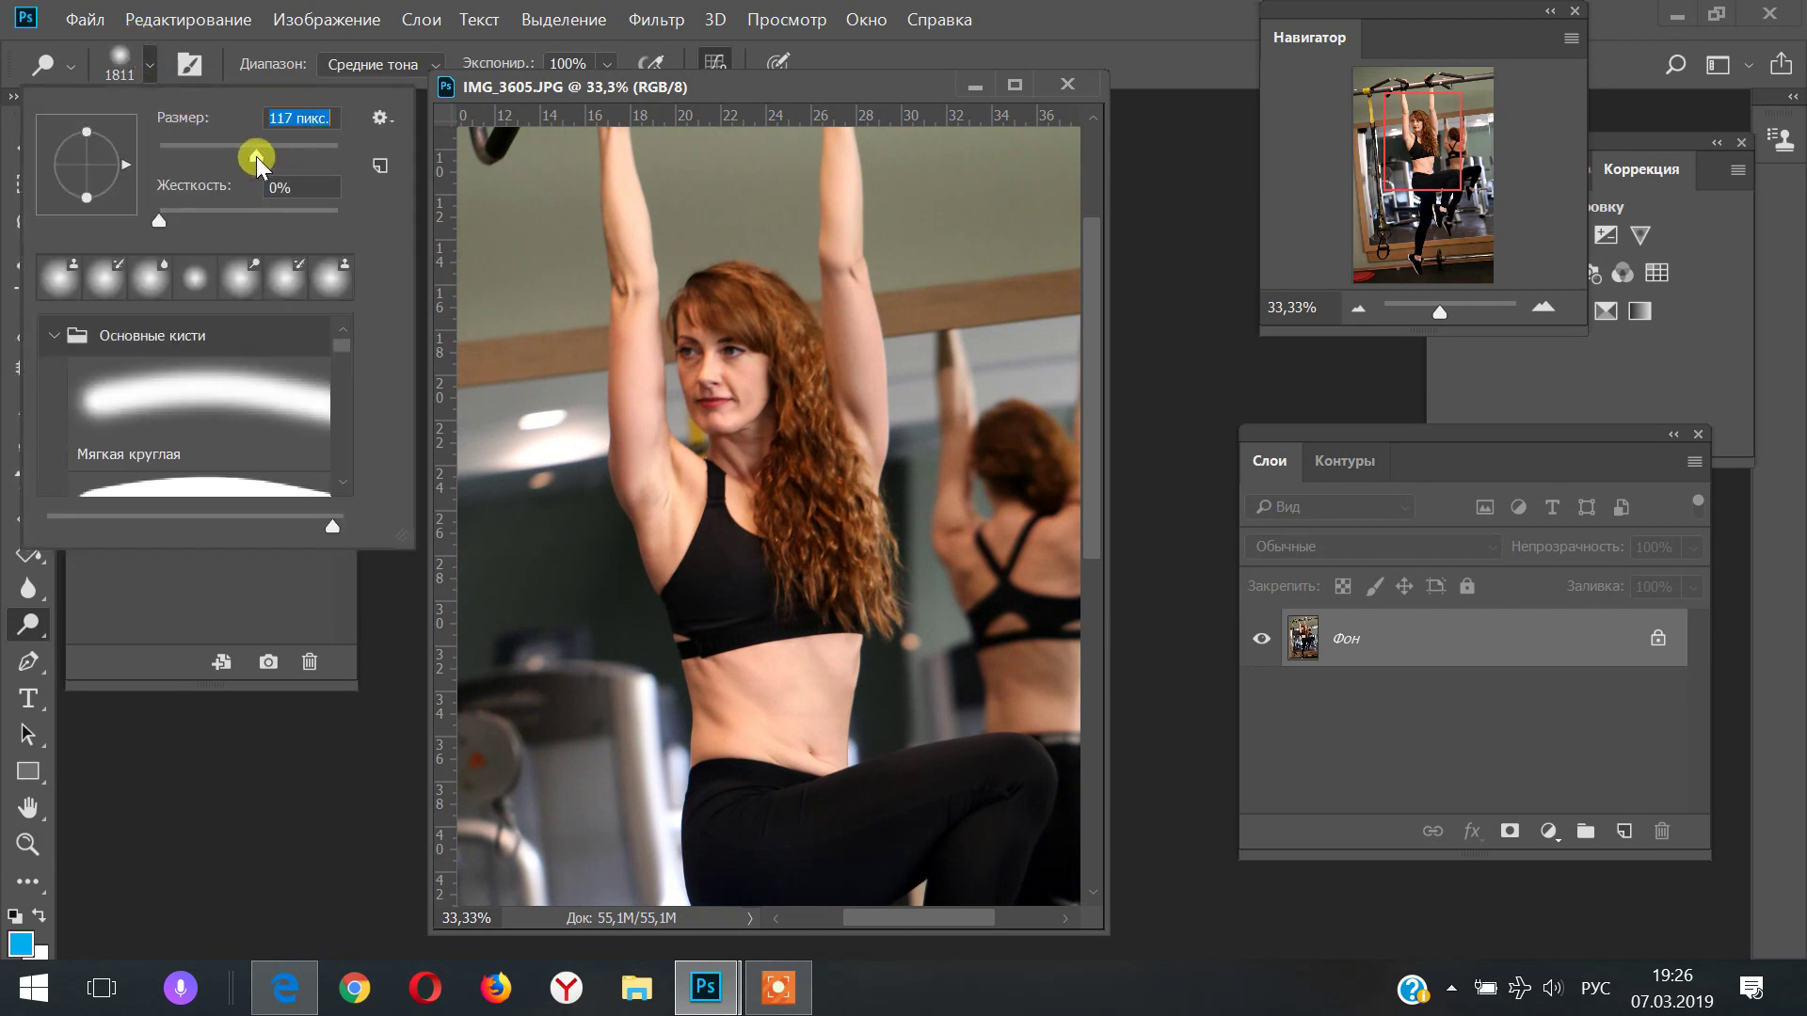
pyautogui.click(242, 653)
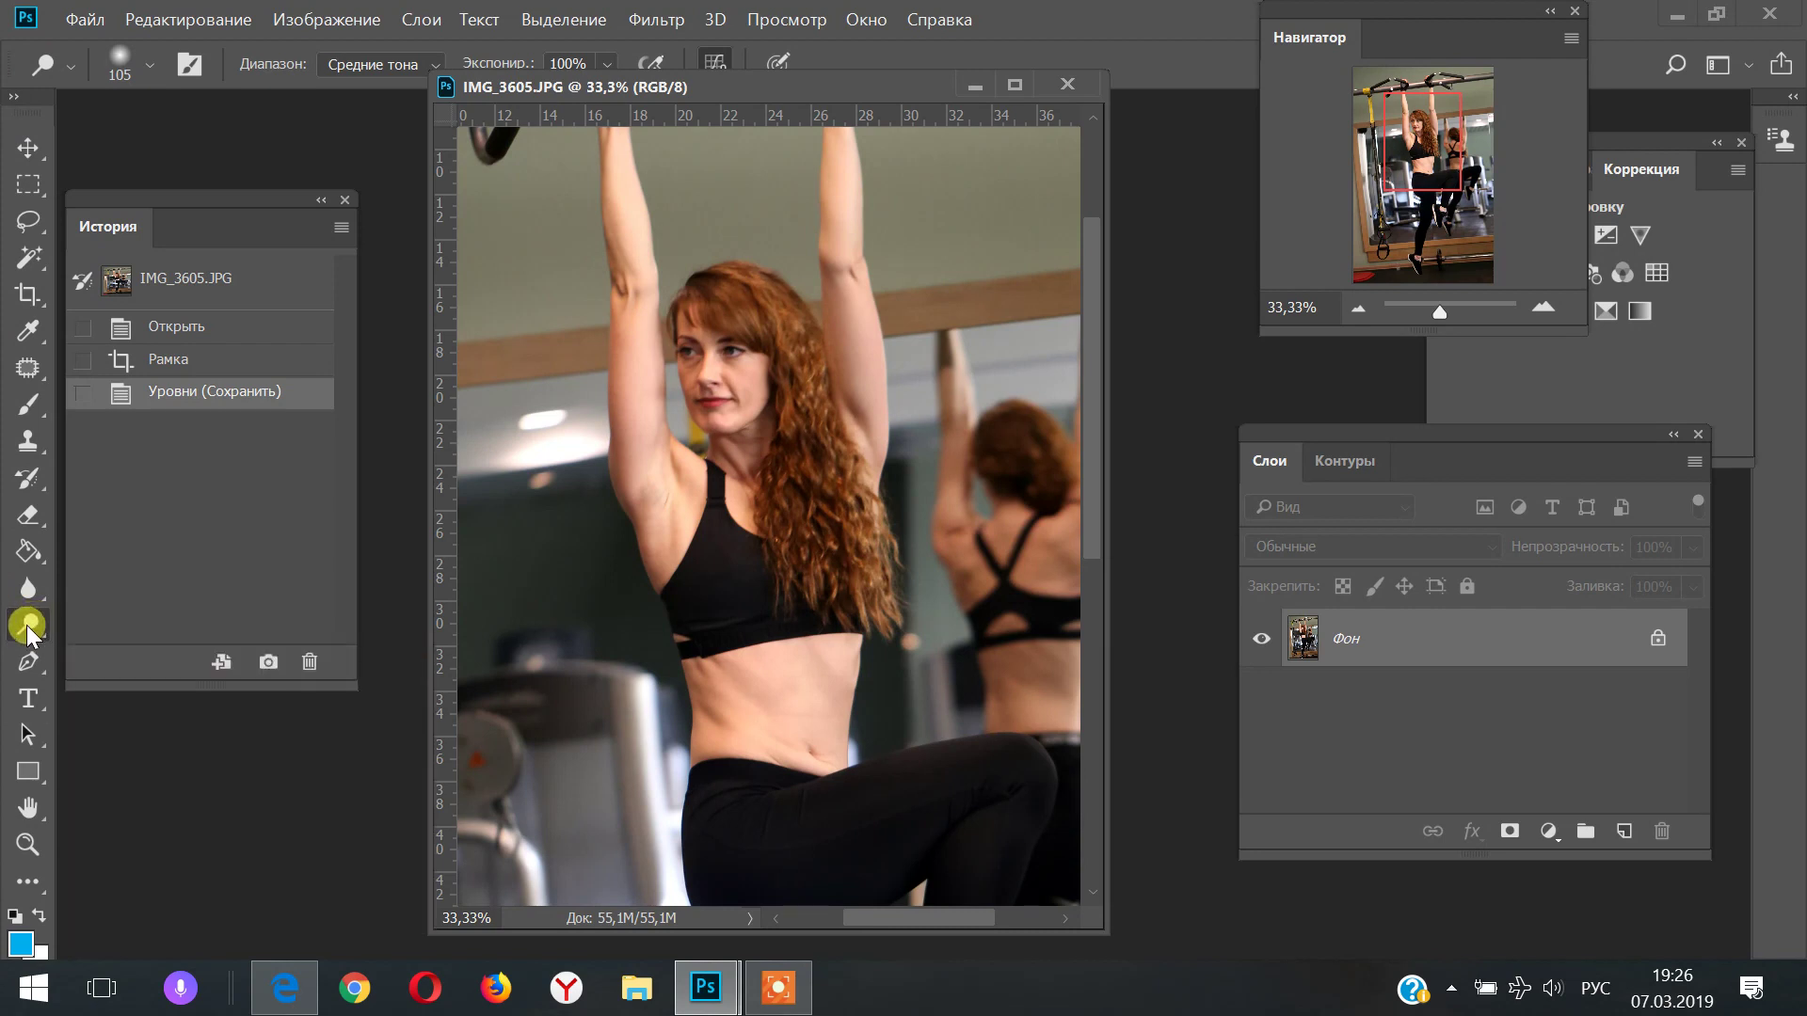
pyautogui.click(26, 625)
pyautogui.rightClick(60, 629)
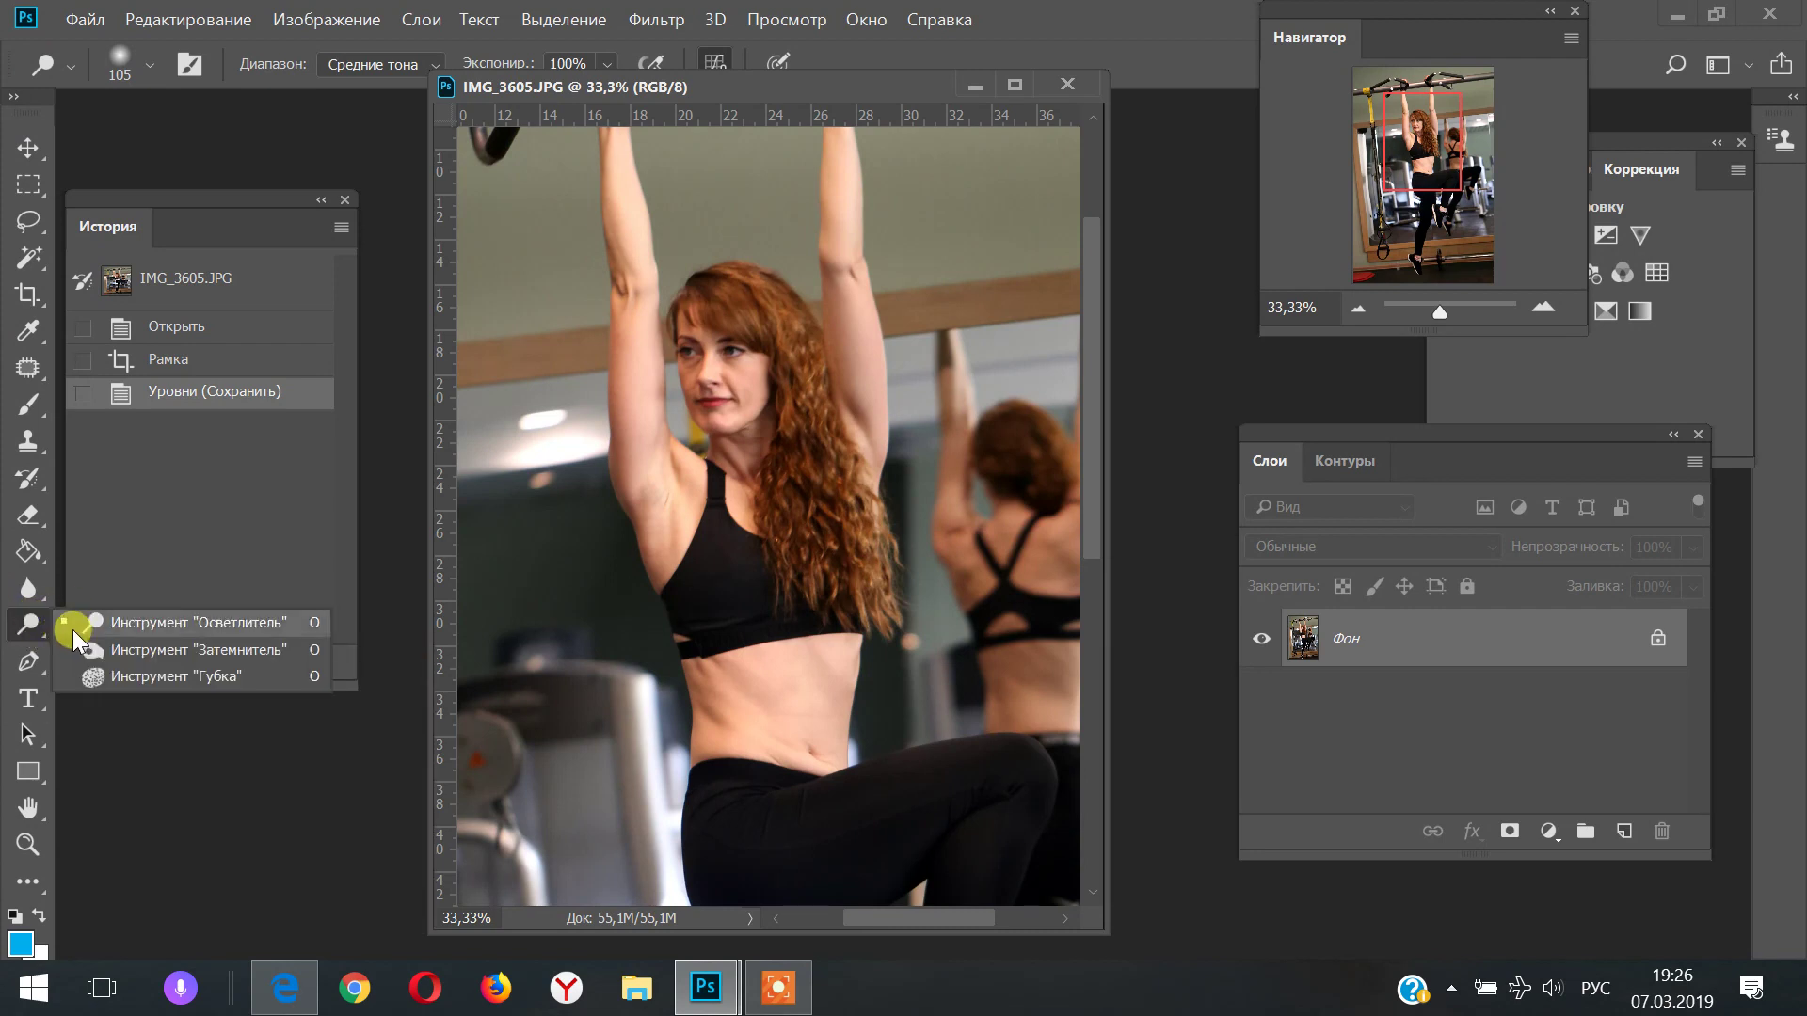
pyautogui.click(126, 625)
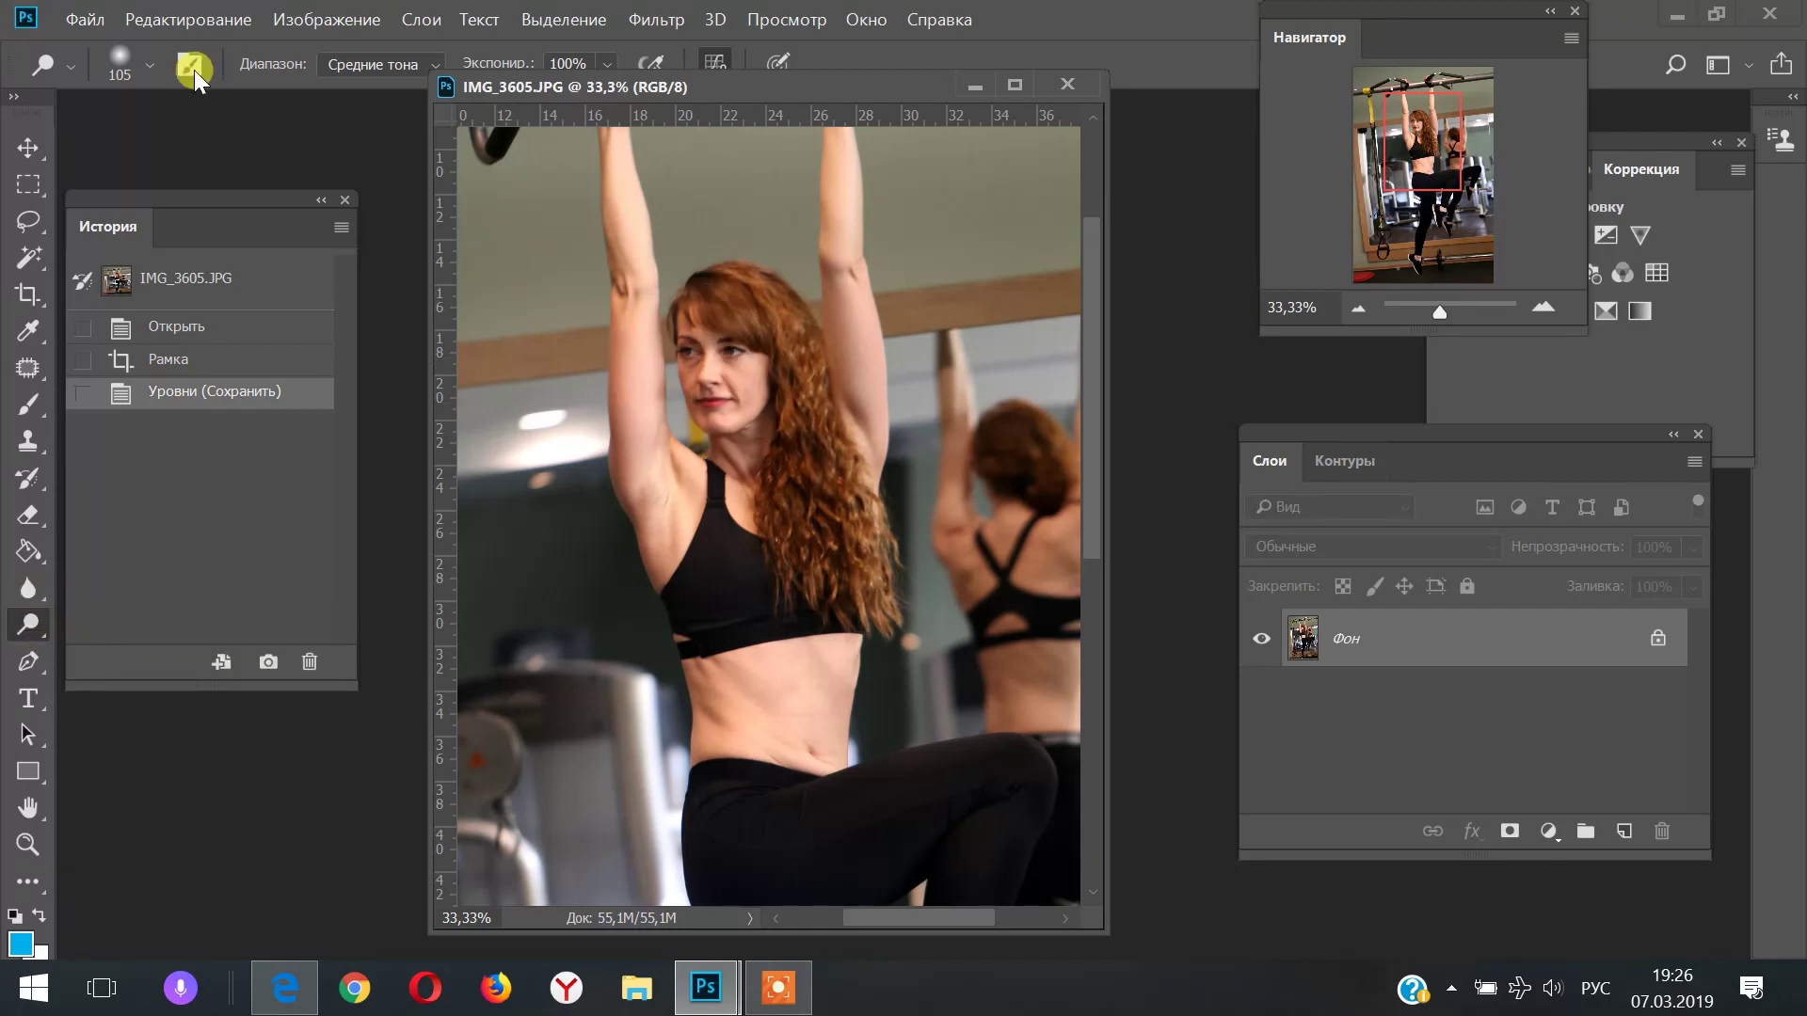
pyautogui.click(119, 63)
pyautogui.moveTo(271, 166); pyautogui.dragTo(269, 166)
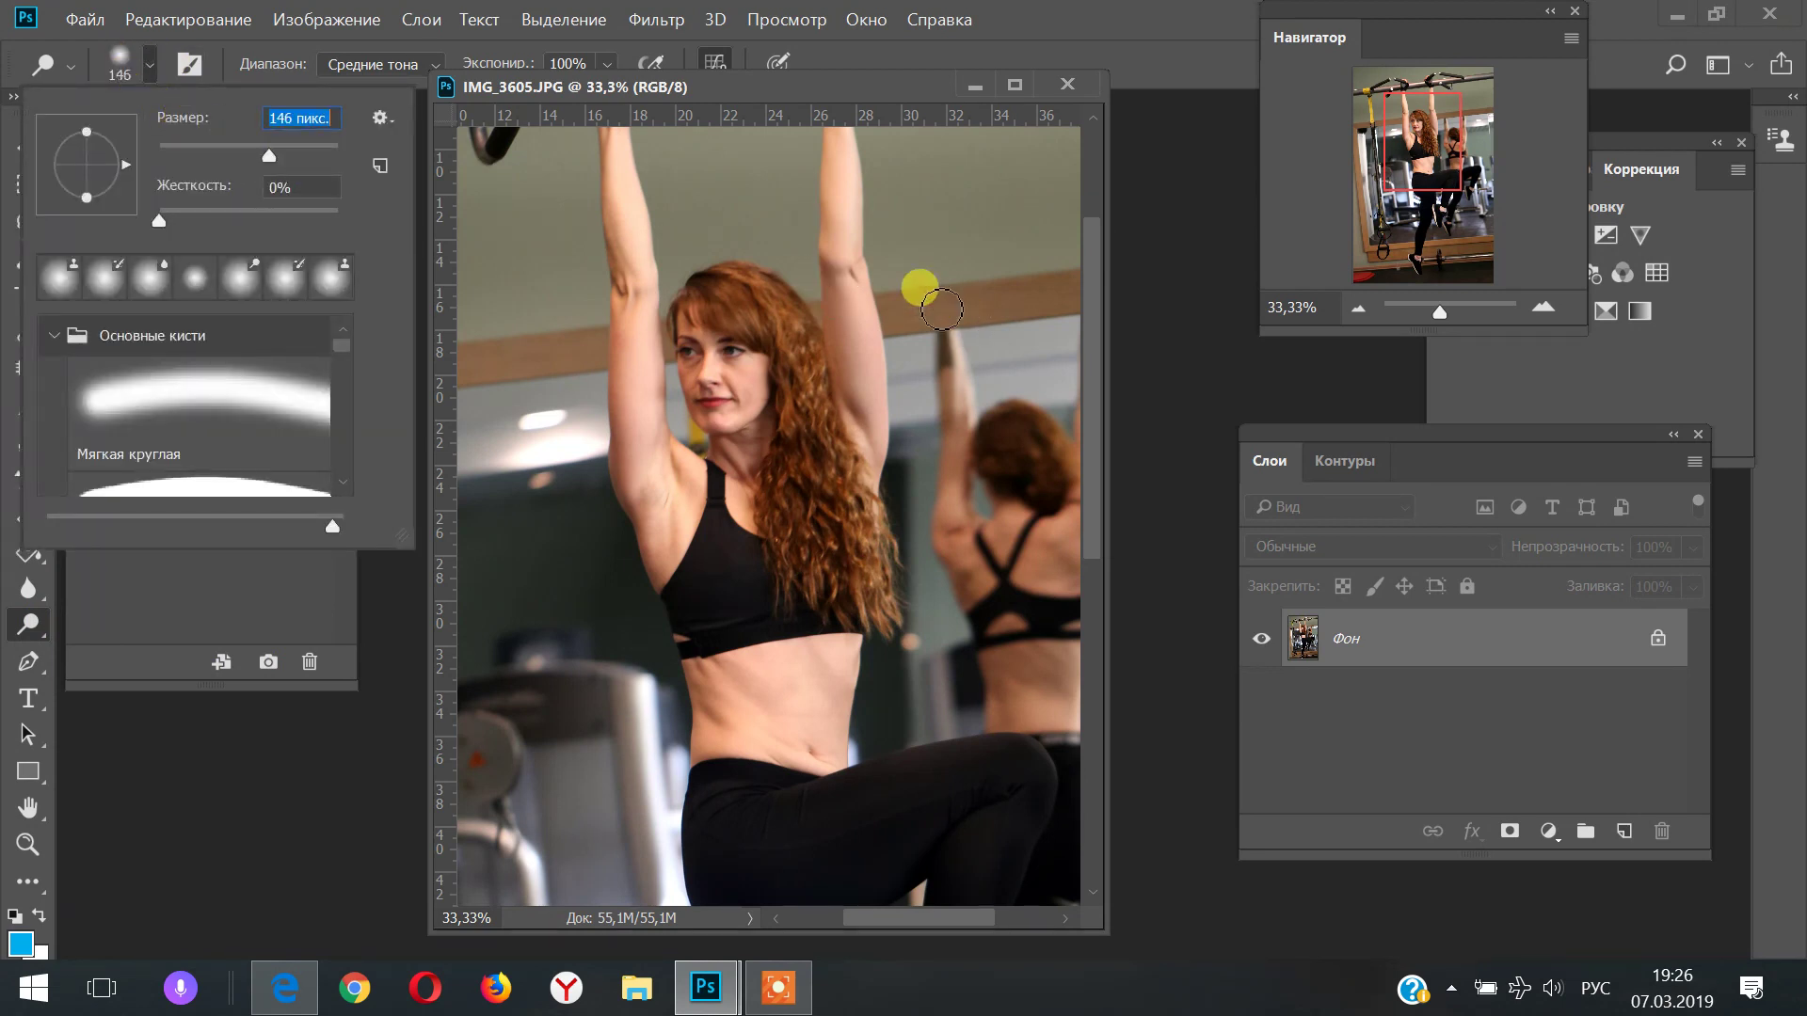
pyautogui.moveTo(701, 278)
pyautogui.mouseDown()
pyautogui.moveTo(800, 325)
pyautogui.moveTo(837, 439)
pyautogui.mouseUp()
pyautogui.moveTo(854, 577)
pyautogui.mouseDown()
pyautogui.moveTo(778, 488)
pyautogui.moveTo(851, 568)
pyautogui.moveTo(879, 541)
pyautogui.mouseUp()
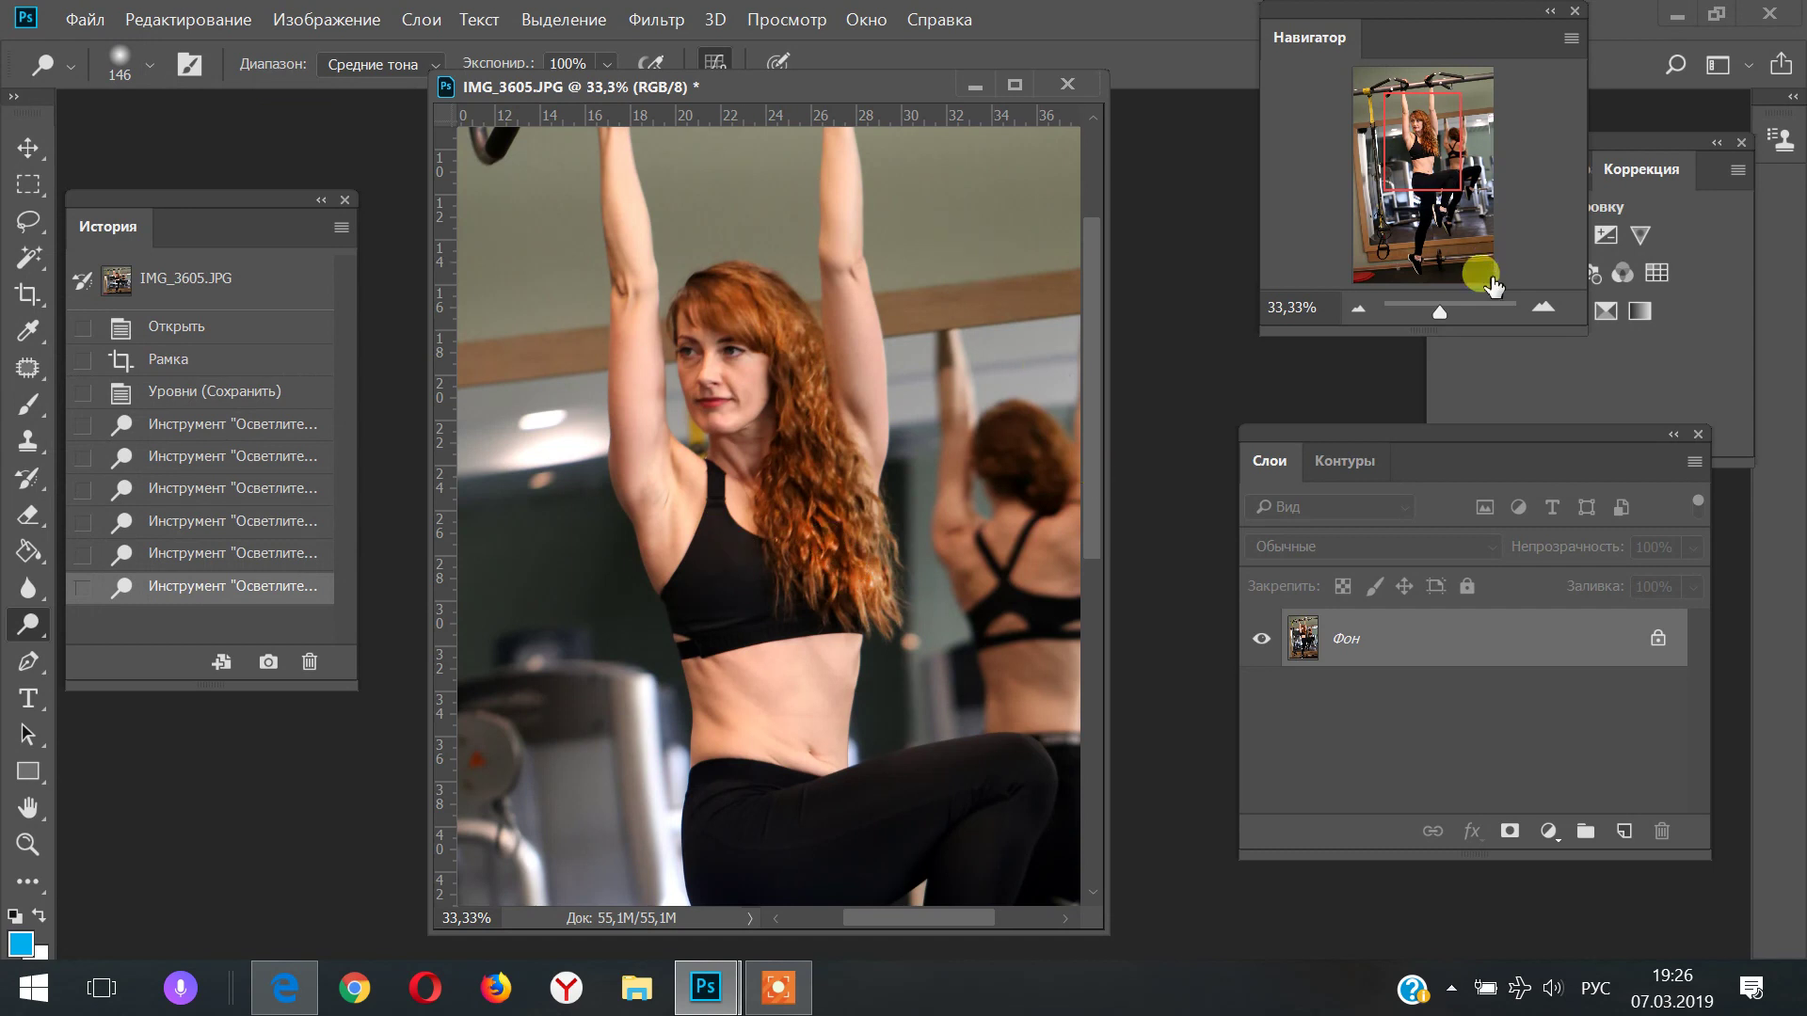
pyautogui.click(27, 148)
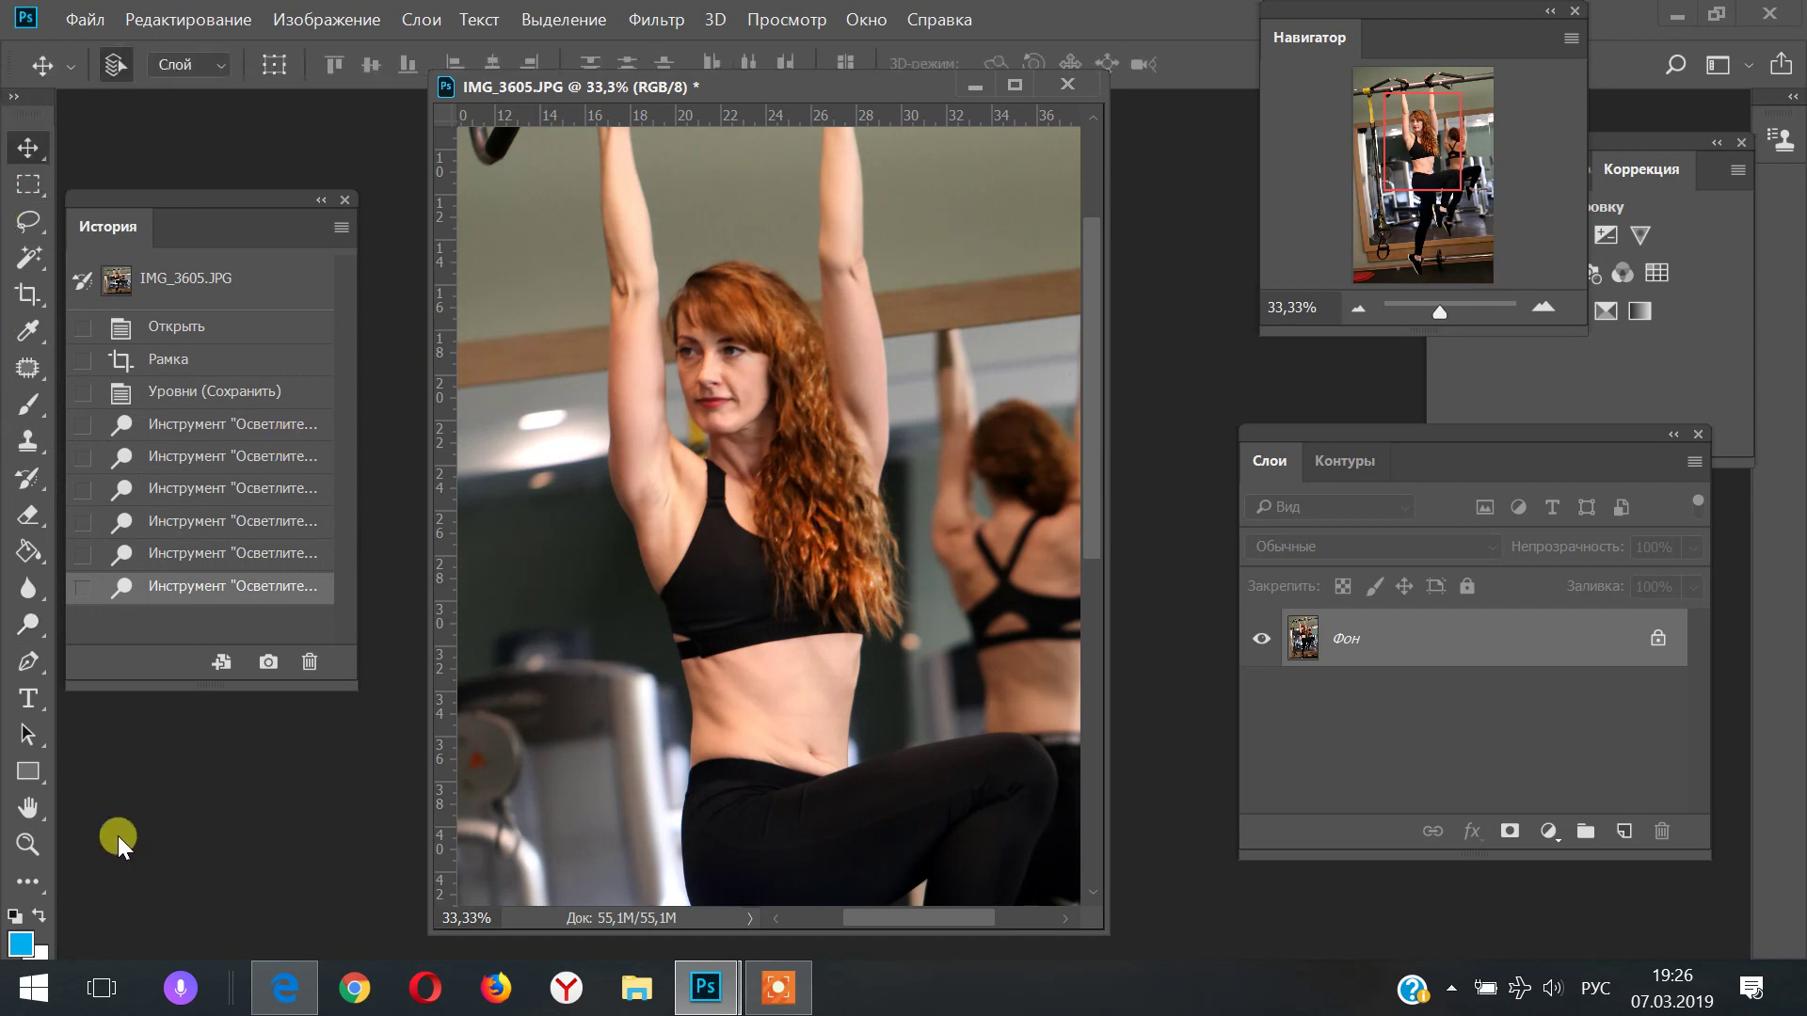
# Zoom in on the face, enlarge the document window and pan up to the bar
pyautogui.click(27, 843)
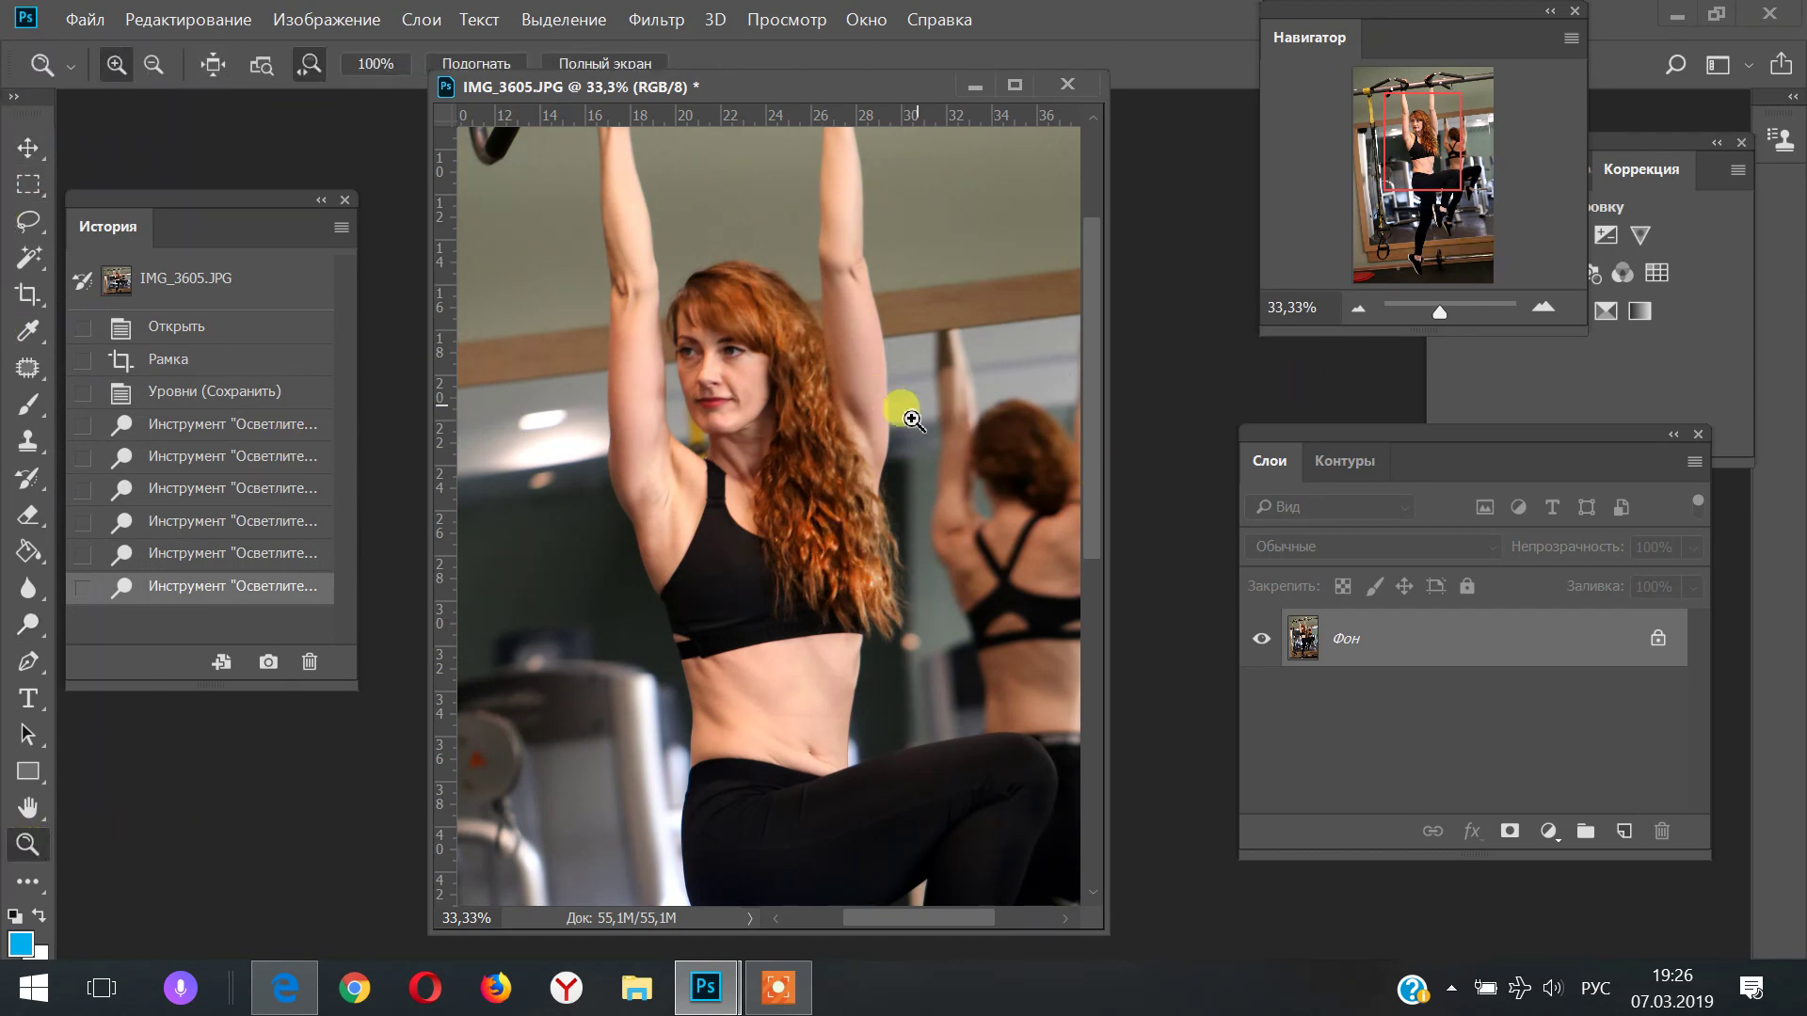
pyautogui.scroll(-5, 682, 654)
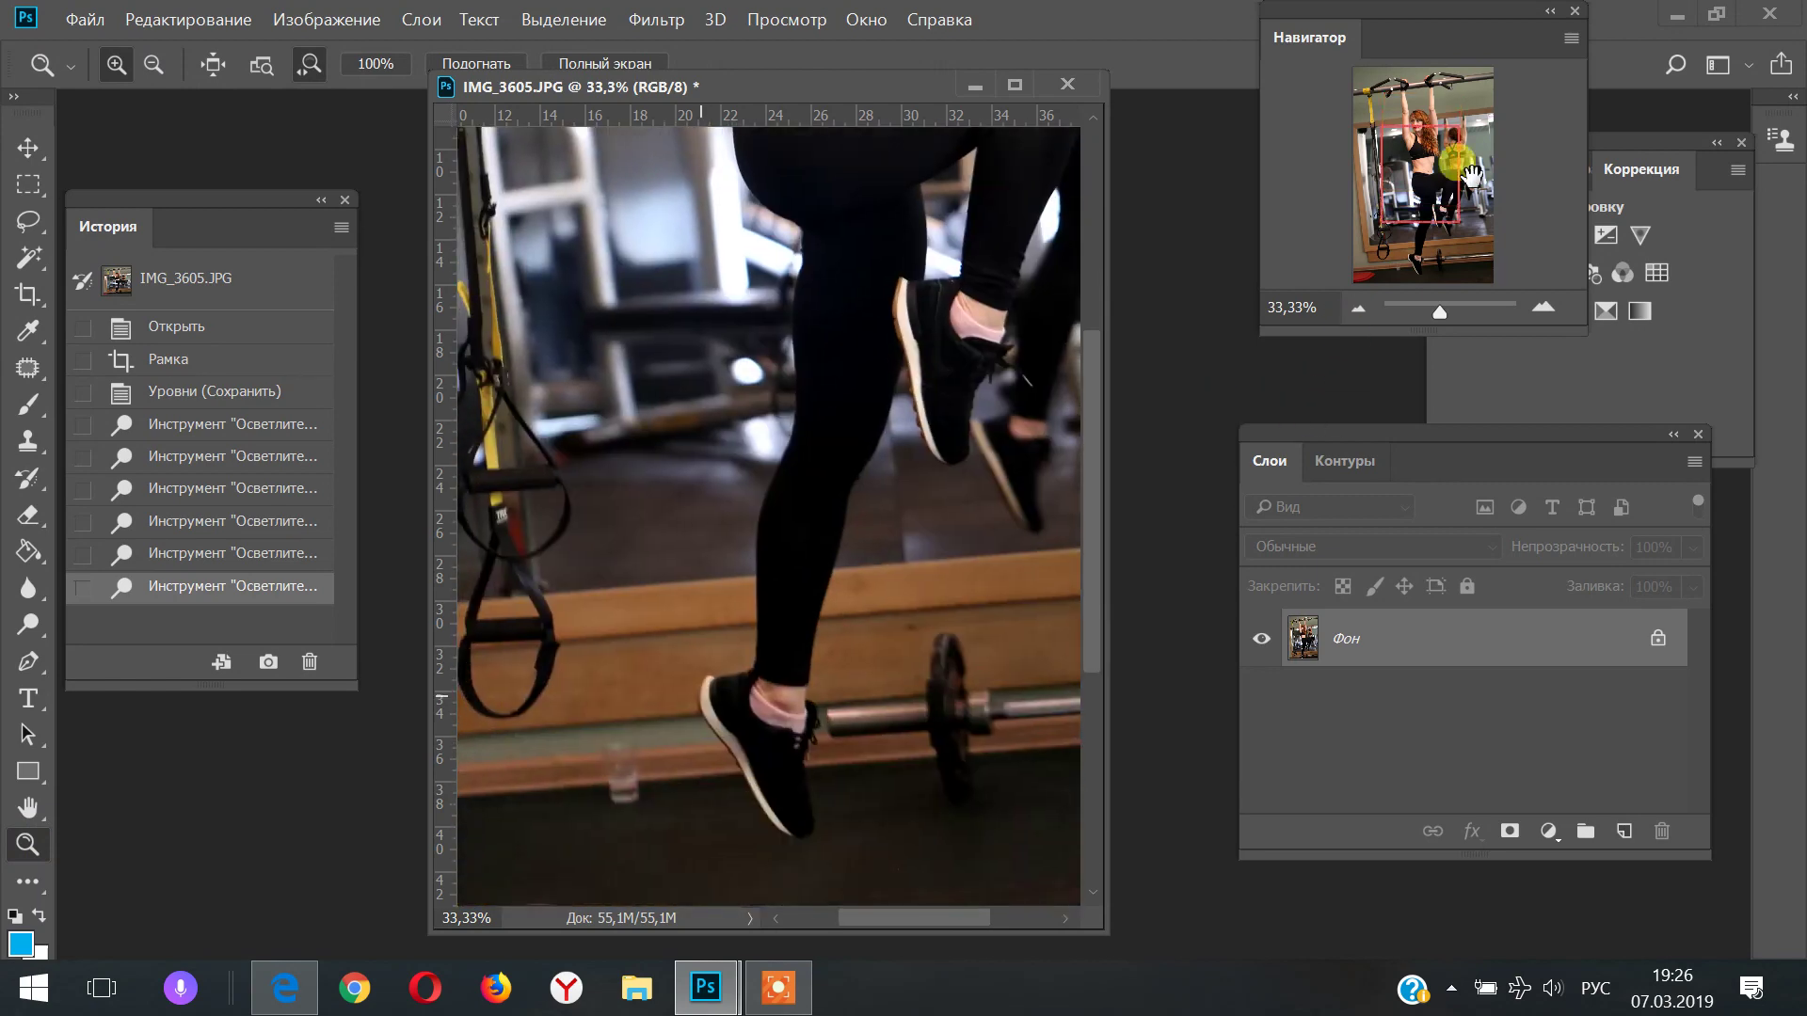
pyautogui.scroll(10, 693, 524)
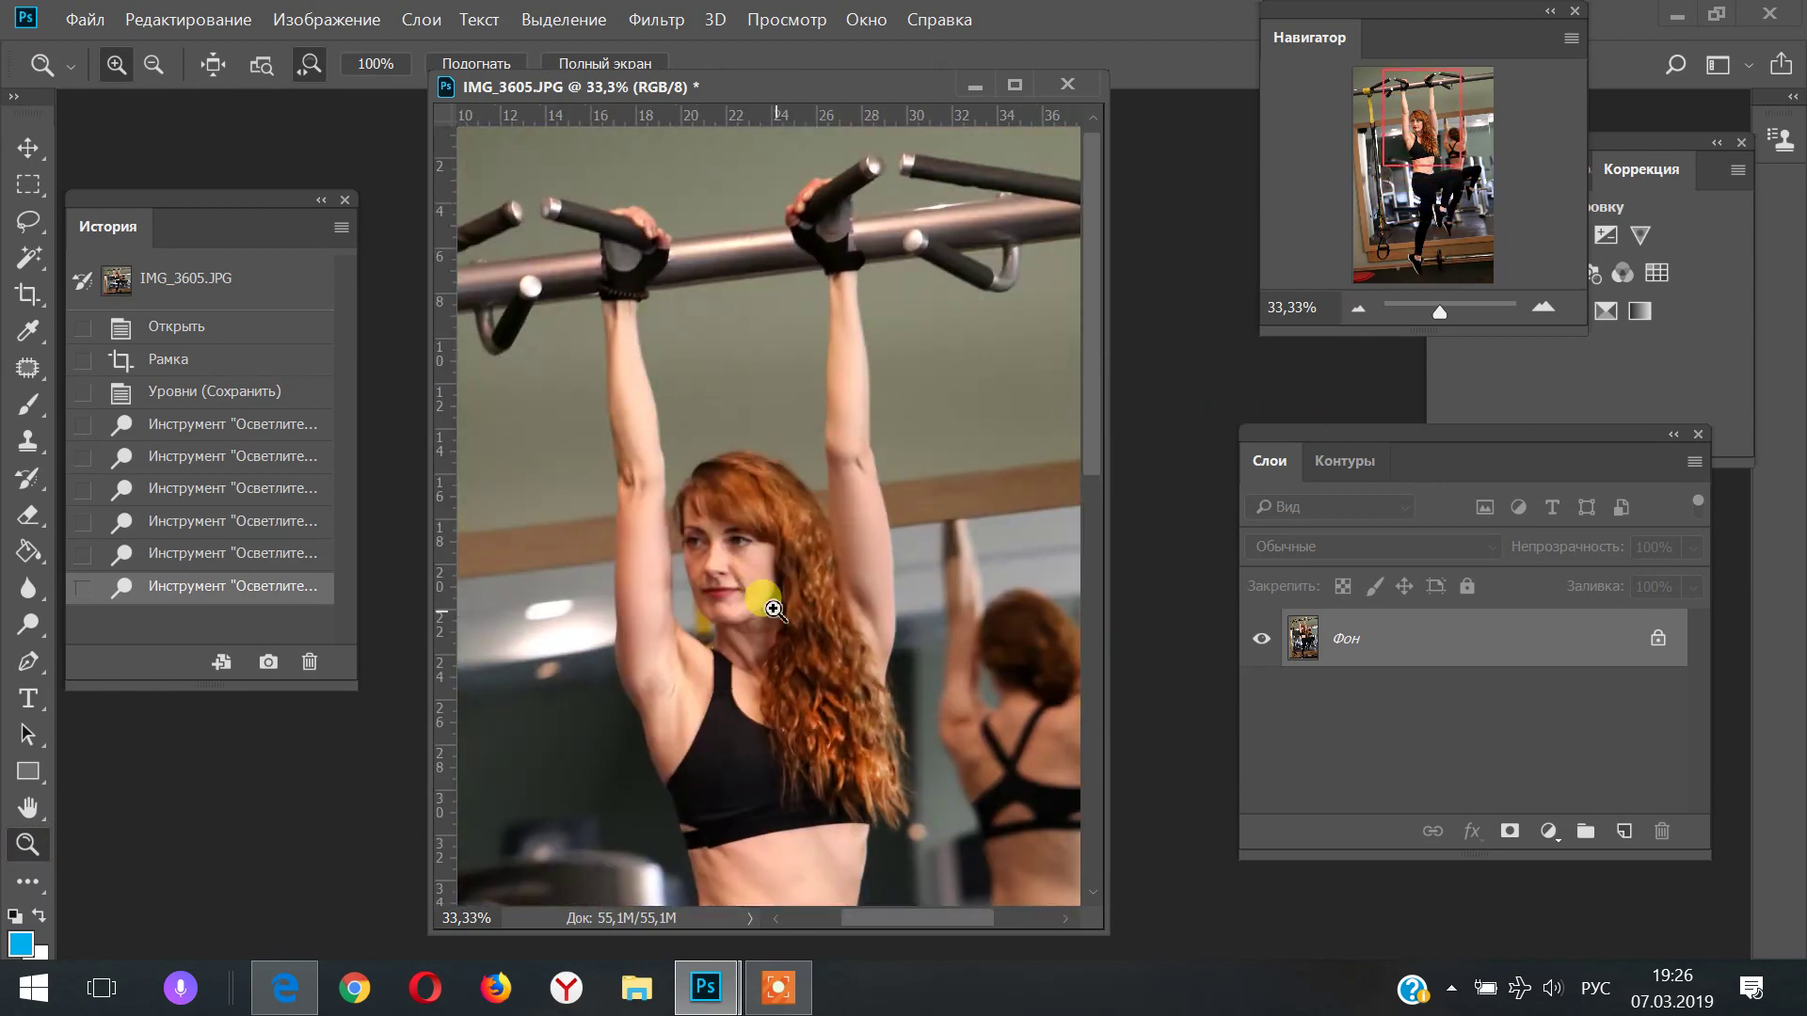
pyautogui.click(696, 534)
pyautogui.click(664, 705)
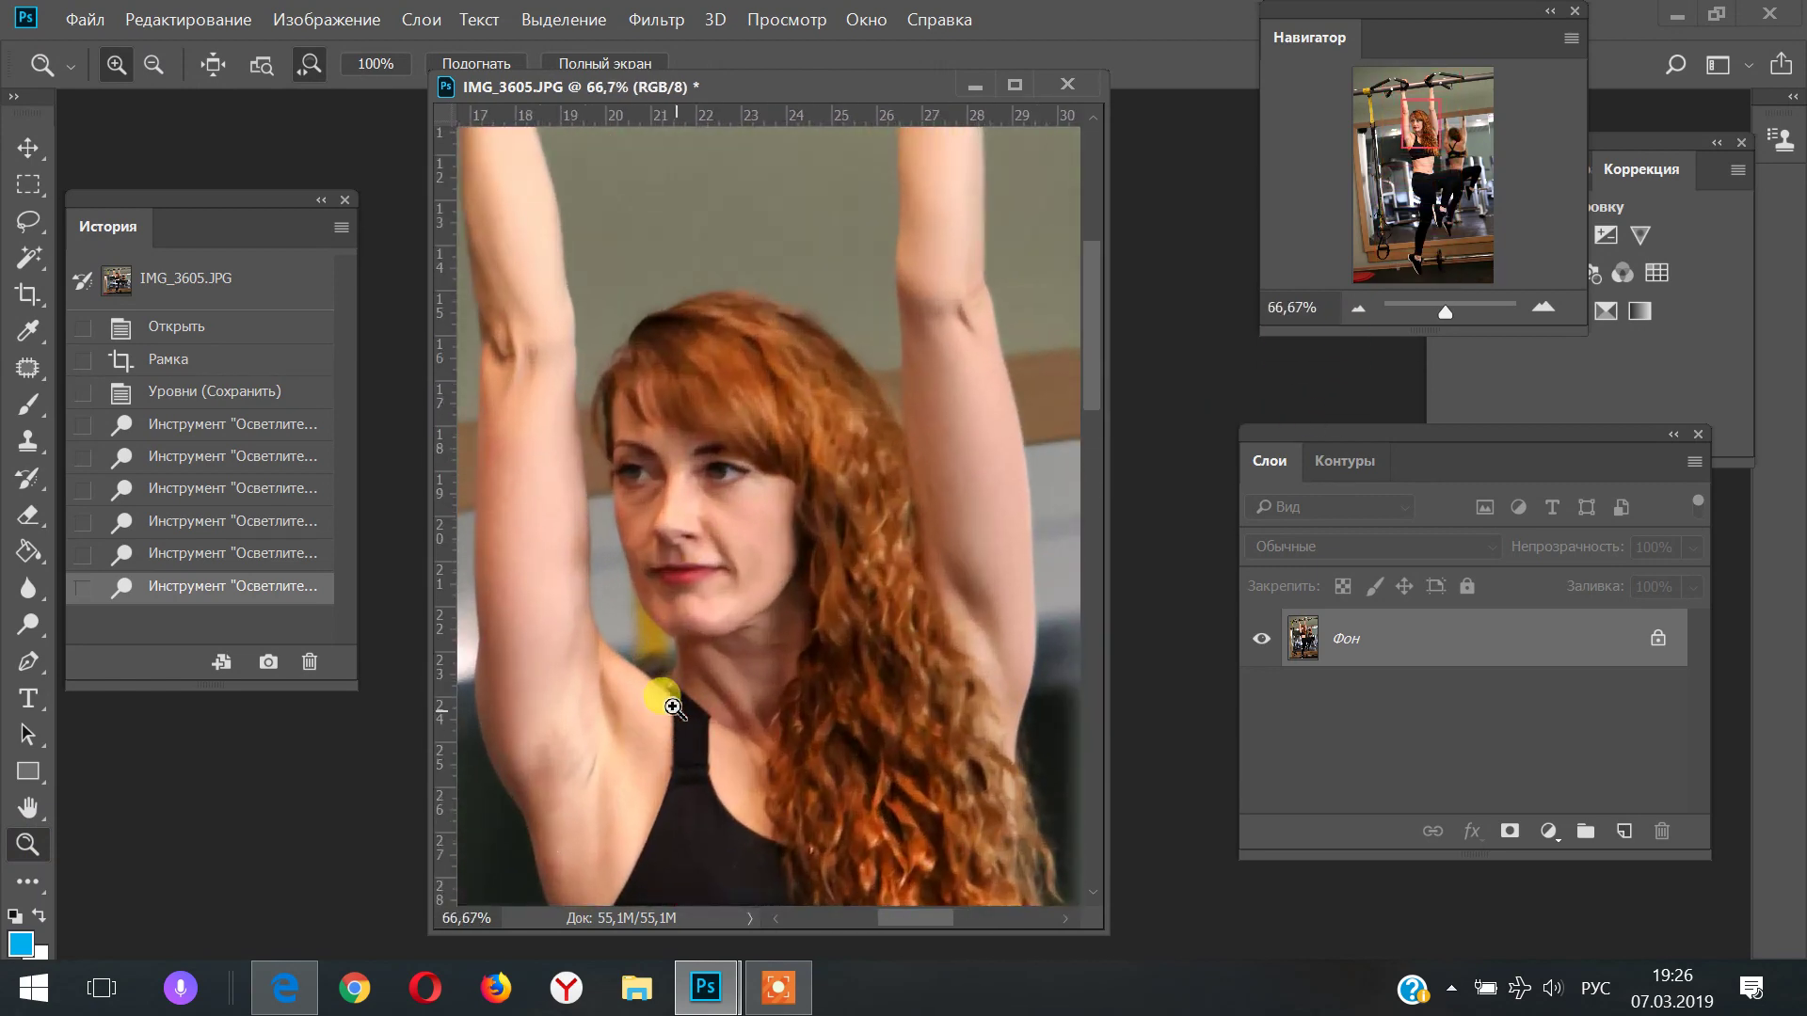
pyautogui.scroll(-2, 640, 612)
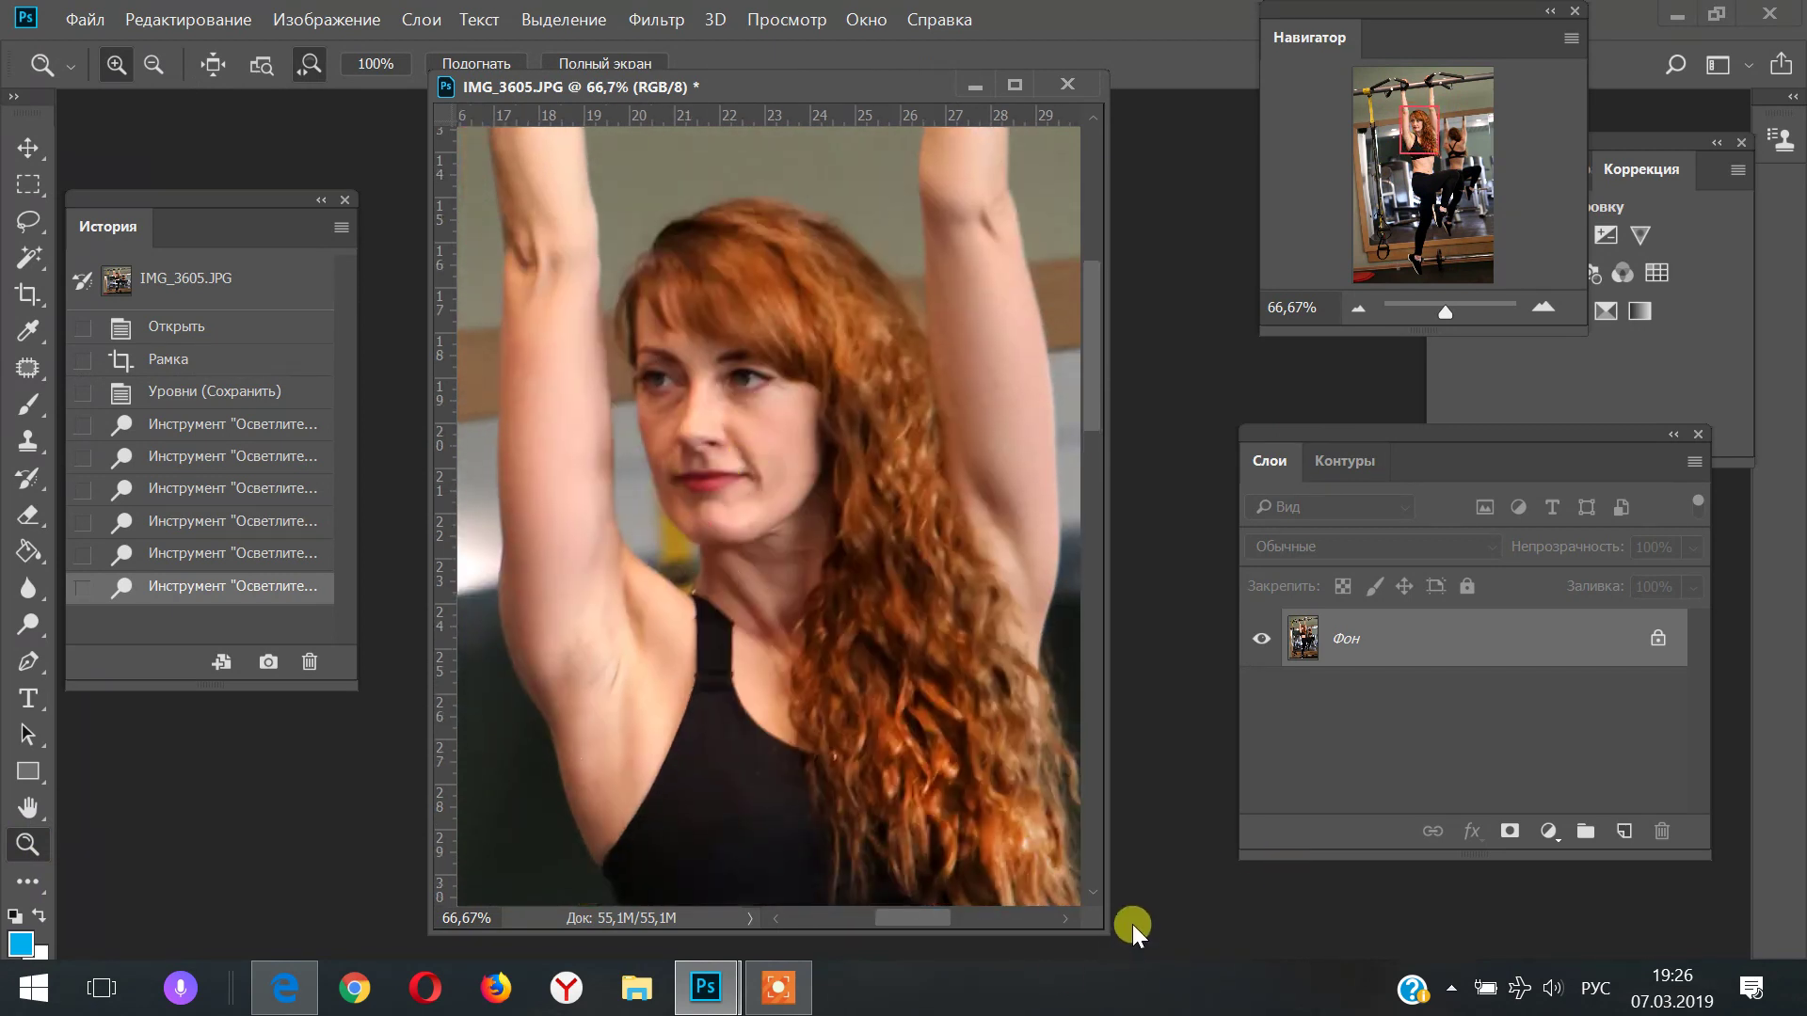
pyautogui.moveTo(1087, 917); pyautogui.dragTo(1219, 986)
pyautogui.moveTo(597, 391); pyautogui.dragTo(671, 656)
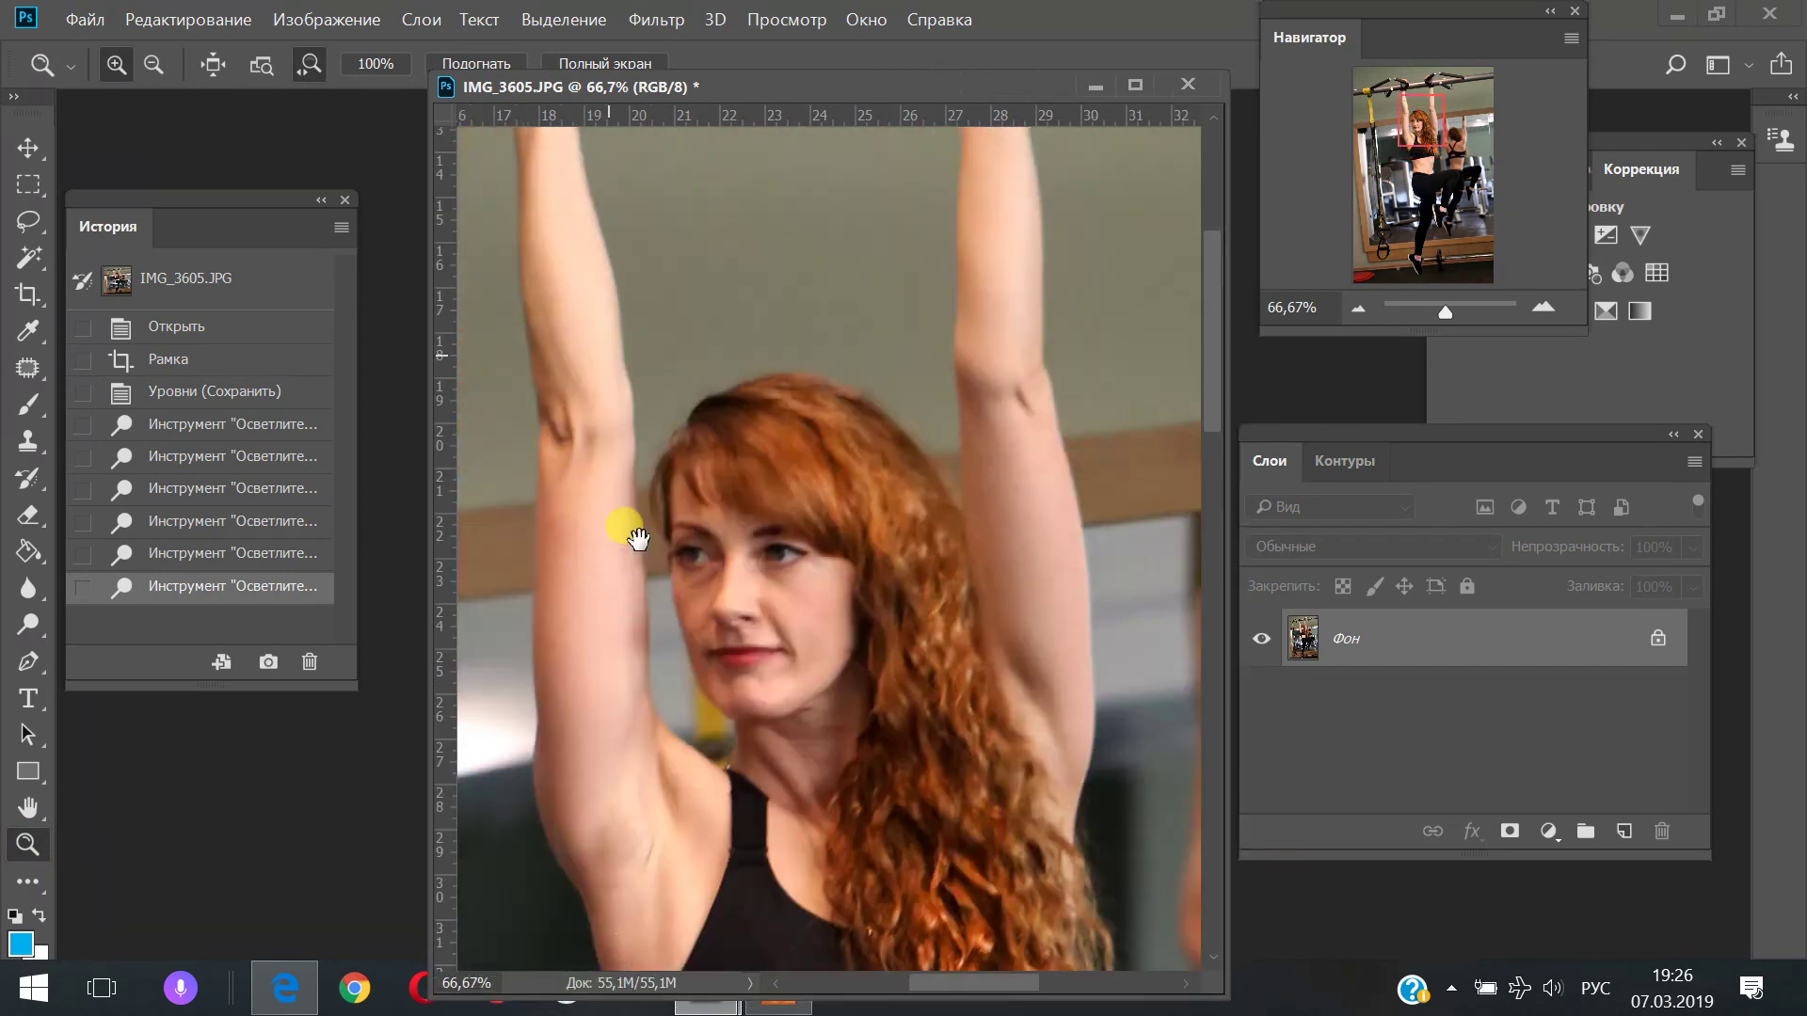
pyautogui.click(32, 472)
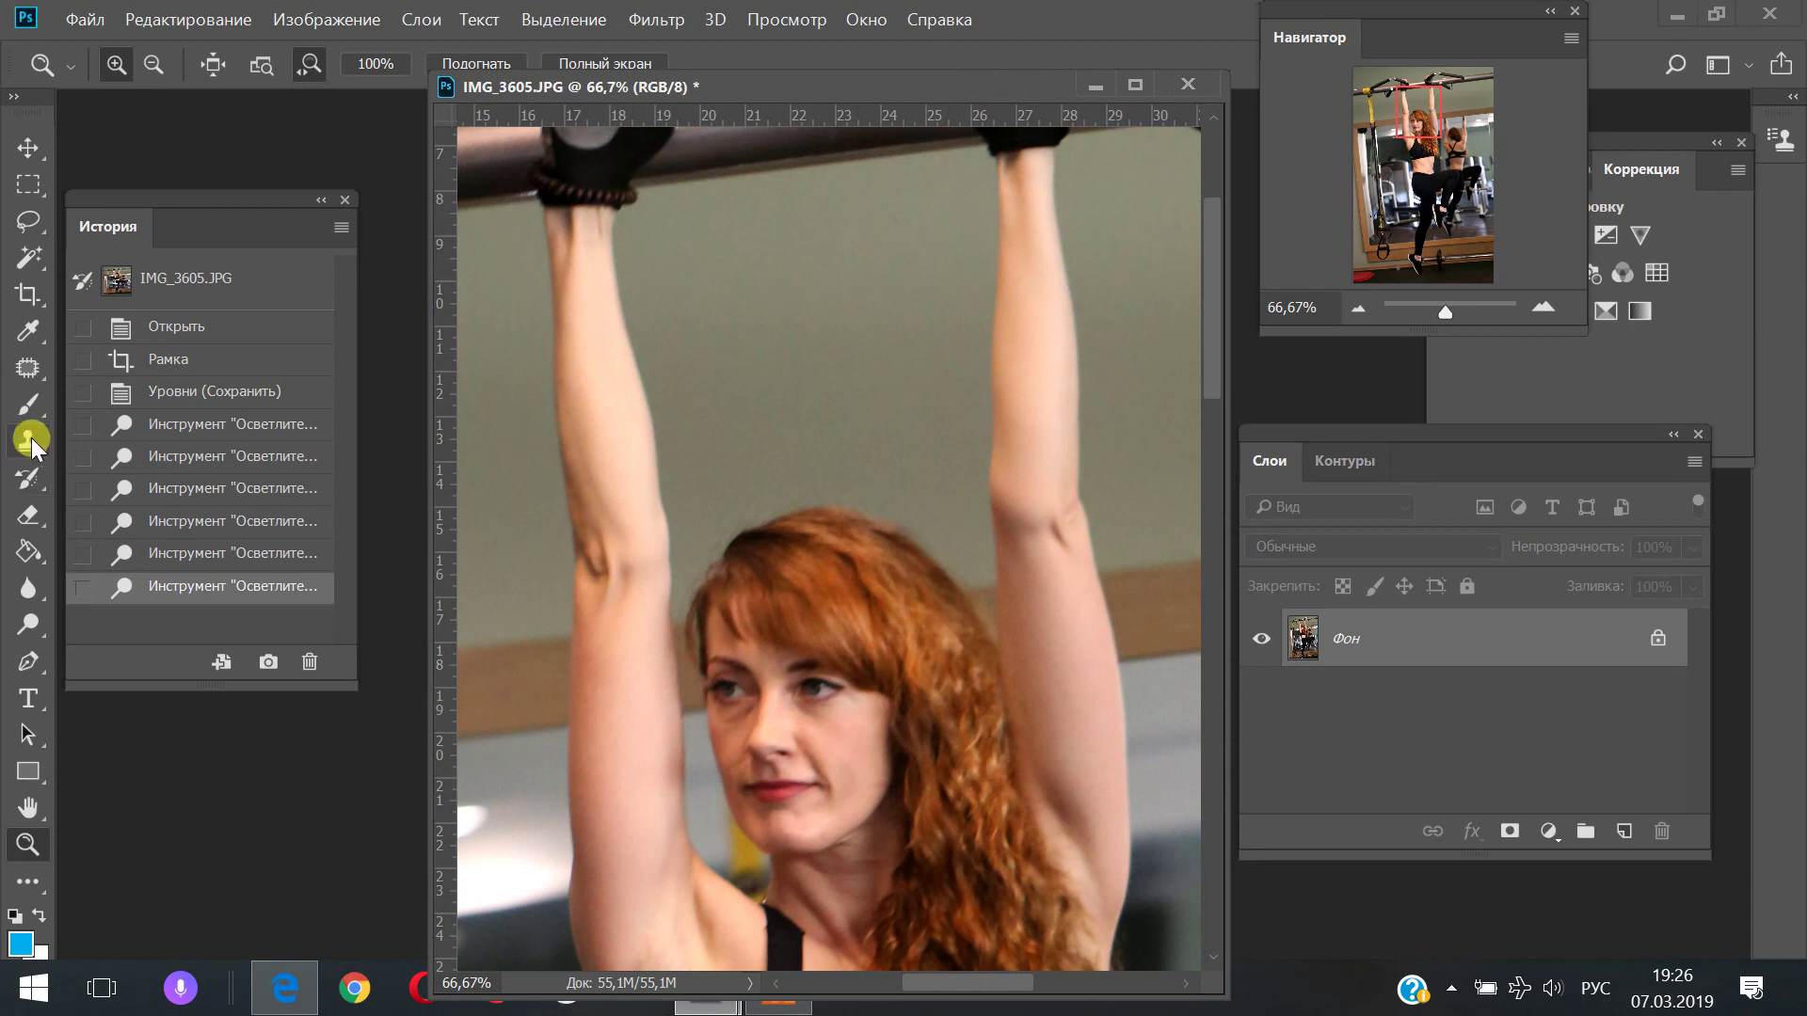
# Choose the Clone Stamp and lower its opacity to 58%
pyautogui.click(31, 438)
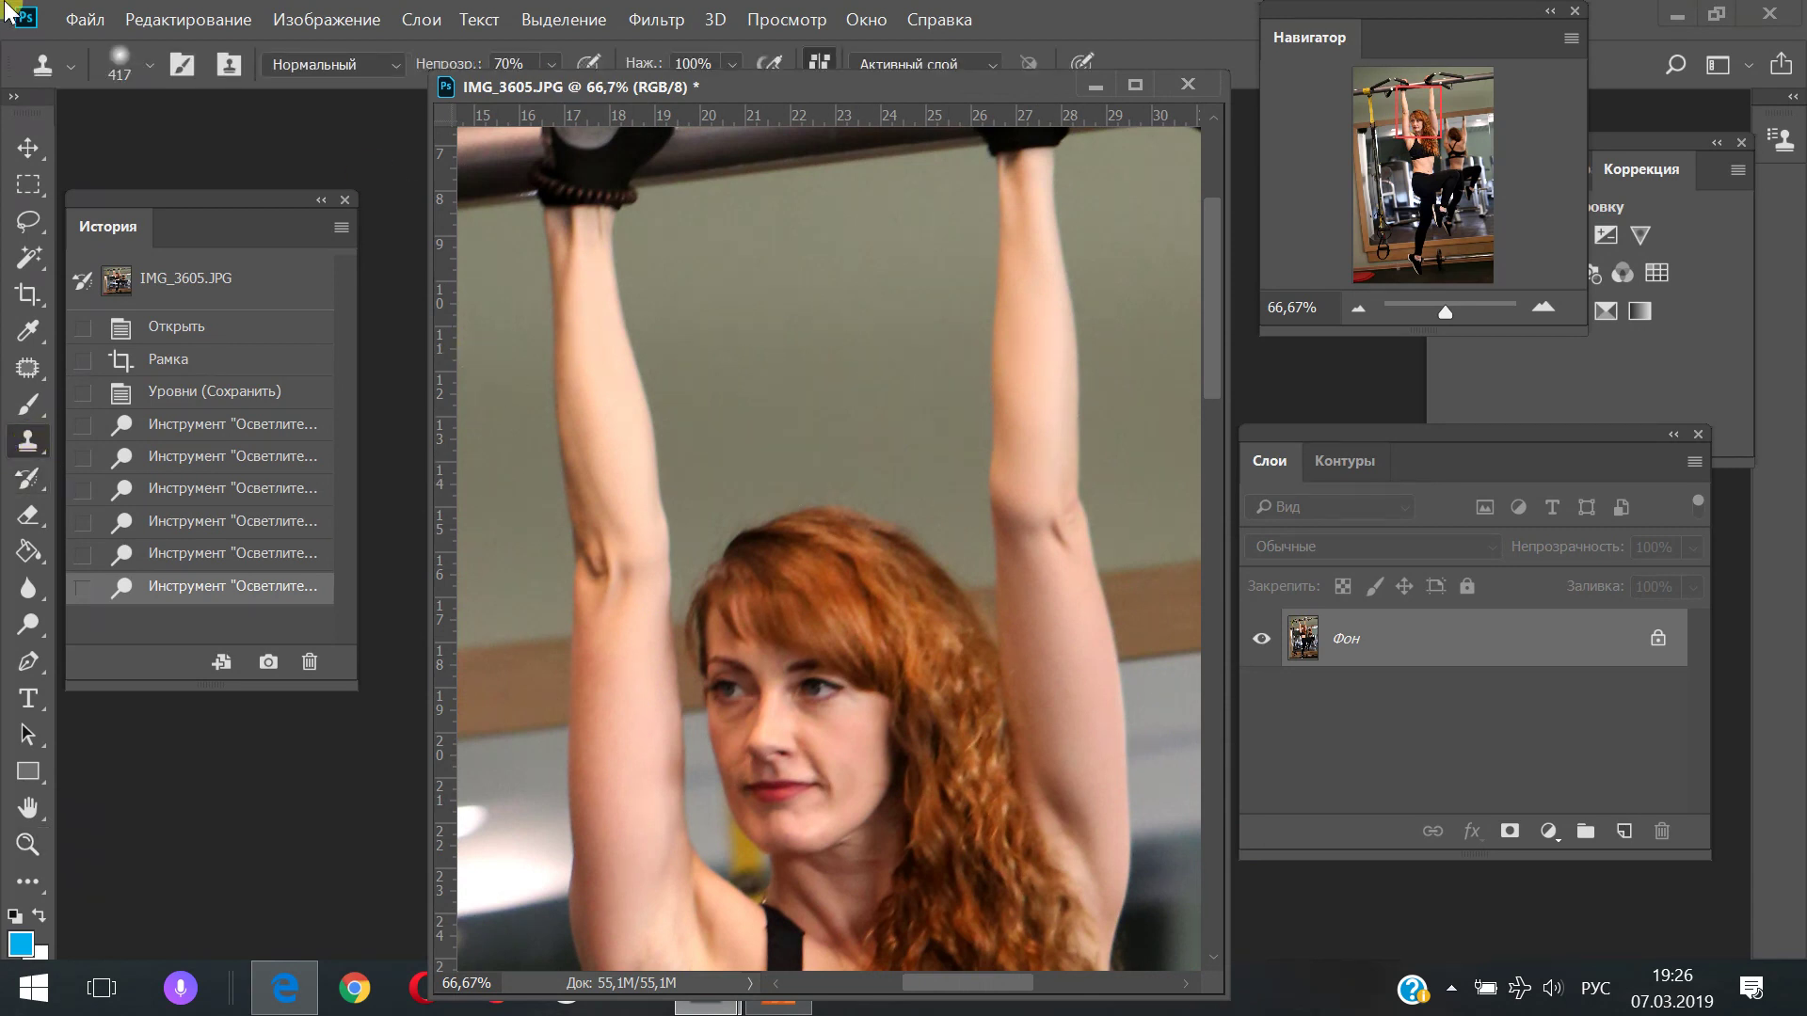
pyautogui.click(148, 65)
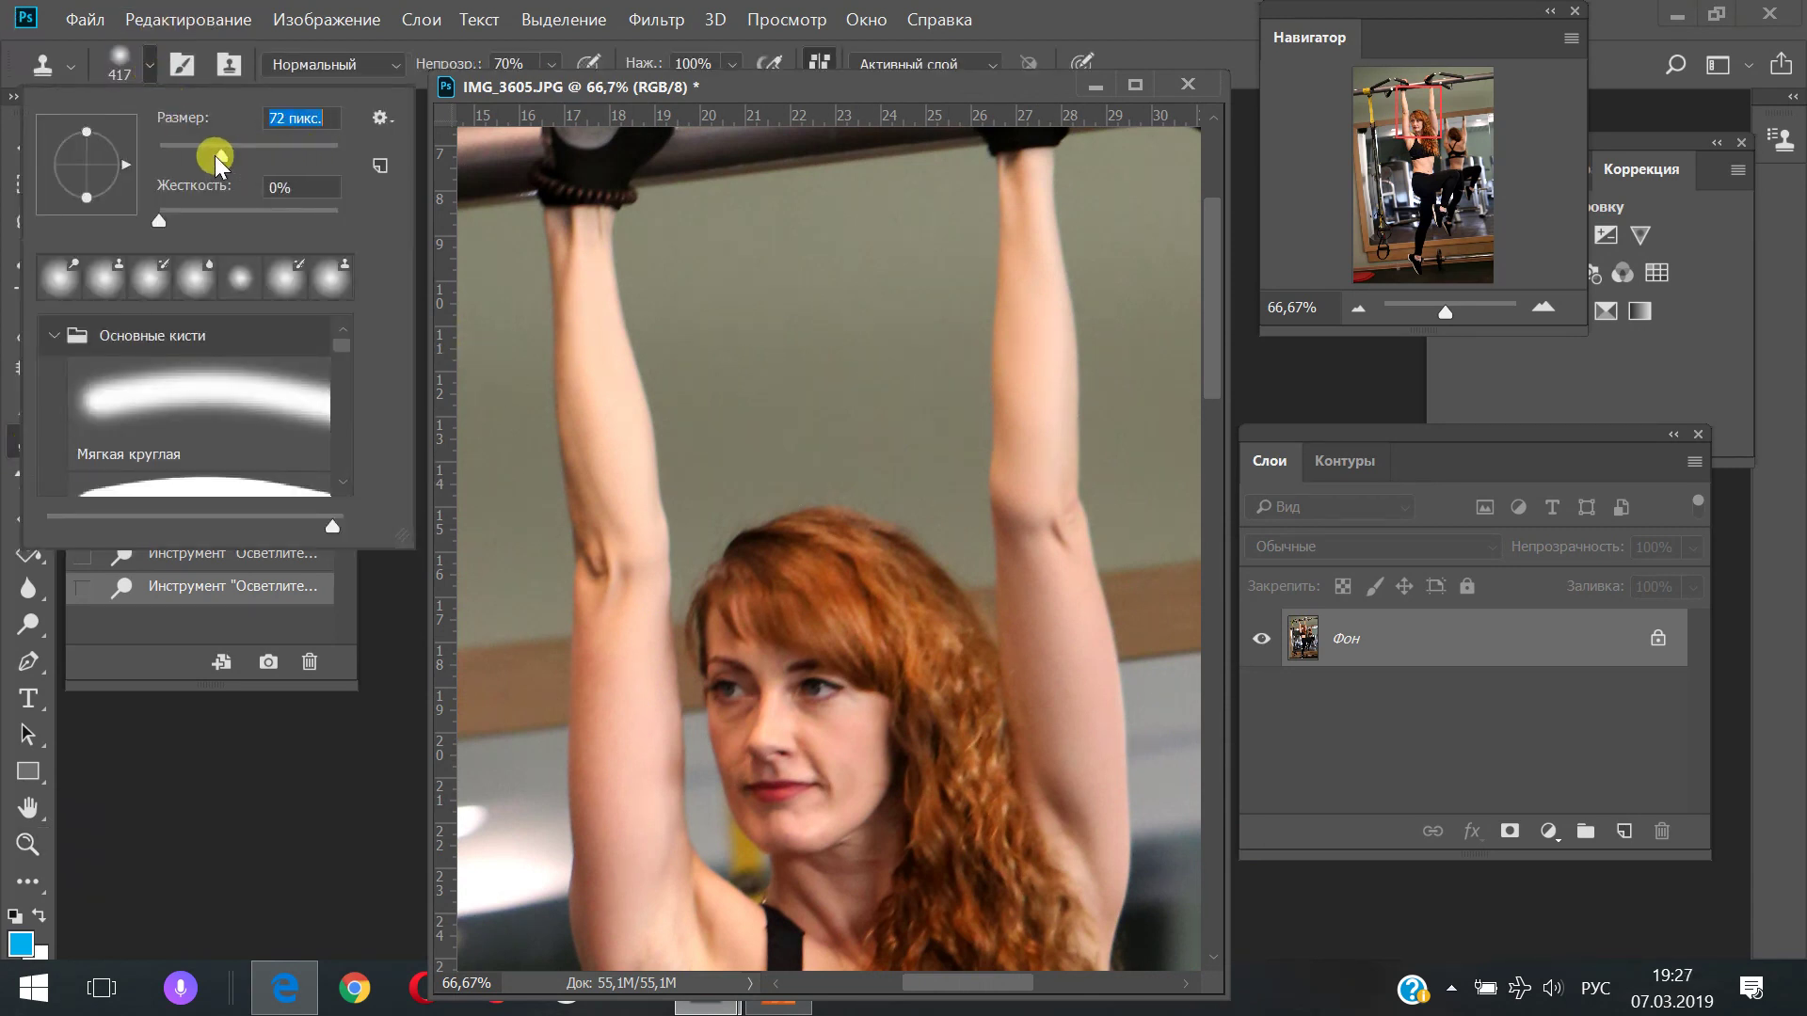
pyautogui.click(552, 63)
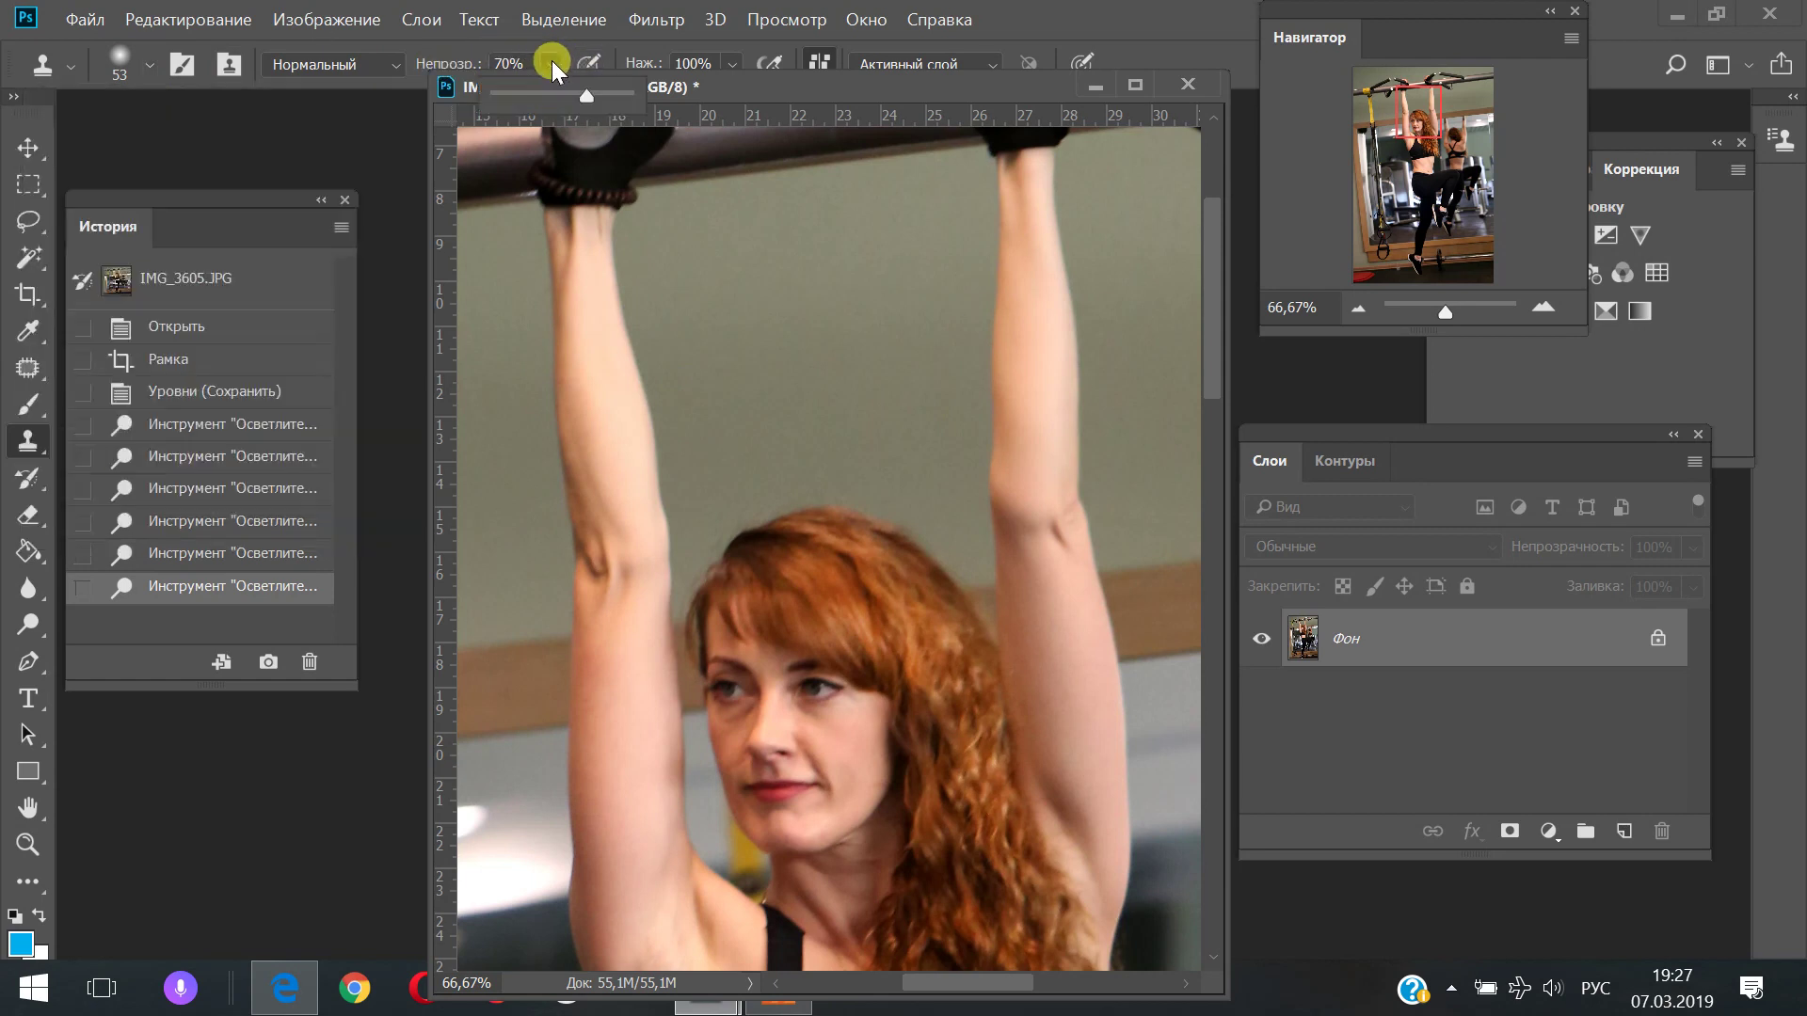
pyautogui.moveTo(584, 94); pyautogui.dragTo(563, 94)
pyautogui.moveTo(556, 119); pyautogui.dragTo(553, 119)
# Zoom to 100% on the midriff and set a soft 92 px clone brush
pyautogui.click(44, 864)
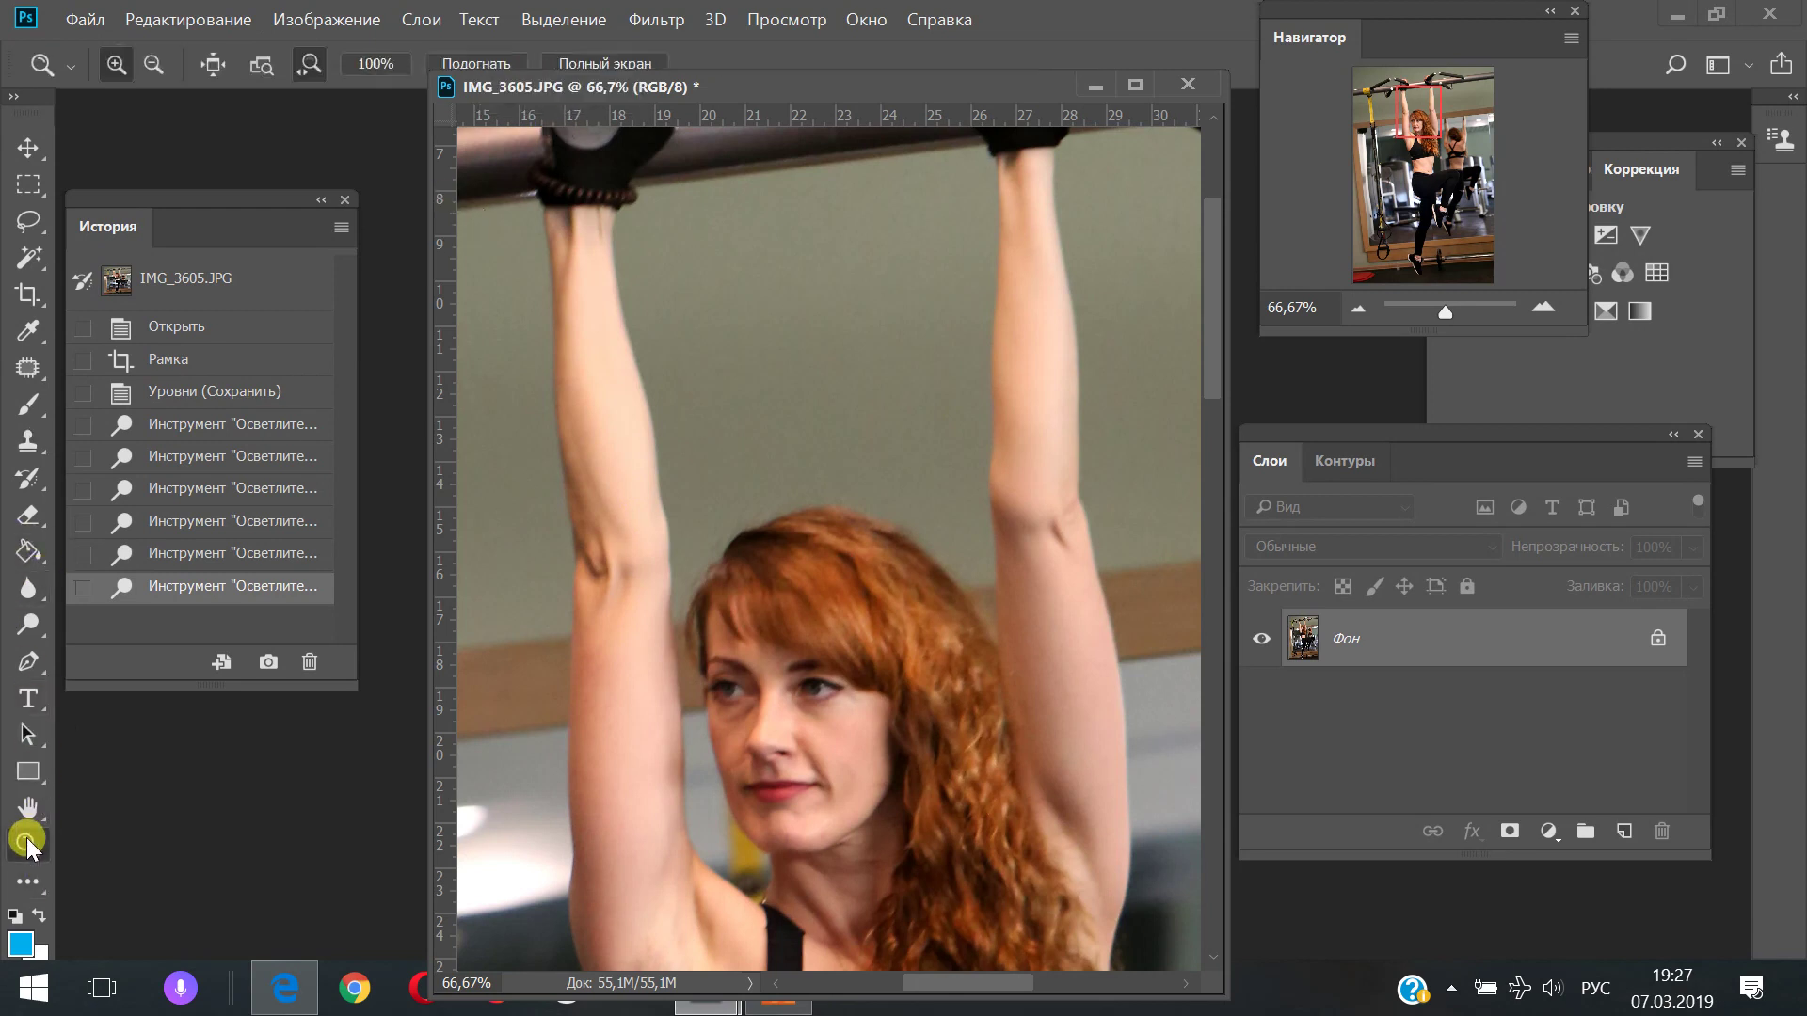
pyautogui.moveTo(802, 817); pyautogui.dragTo(788, 499)
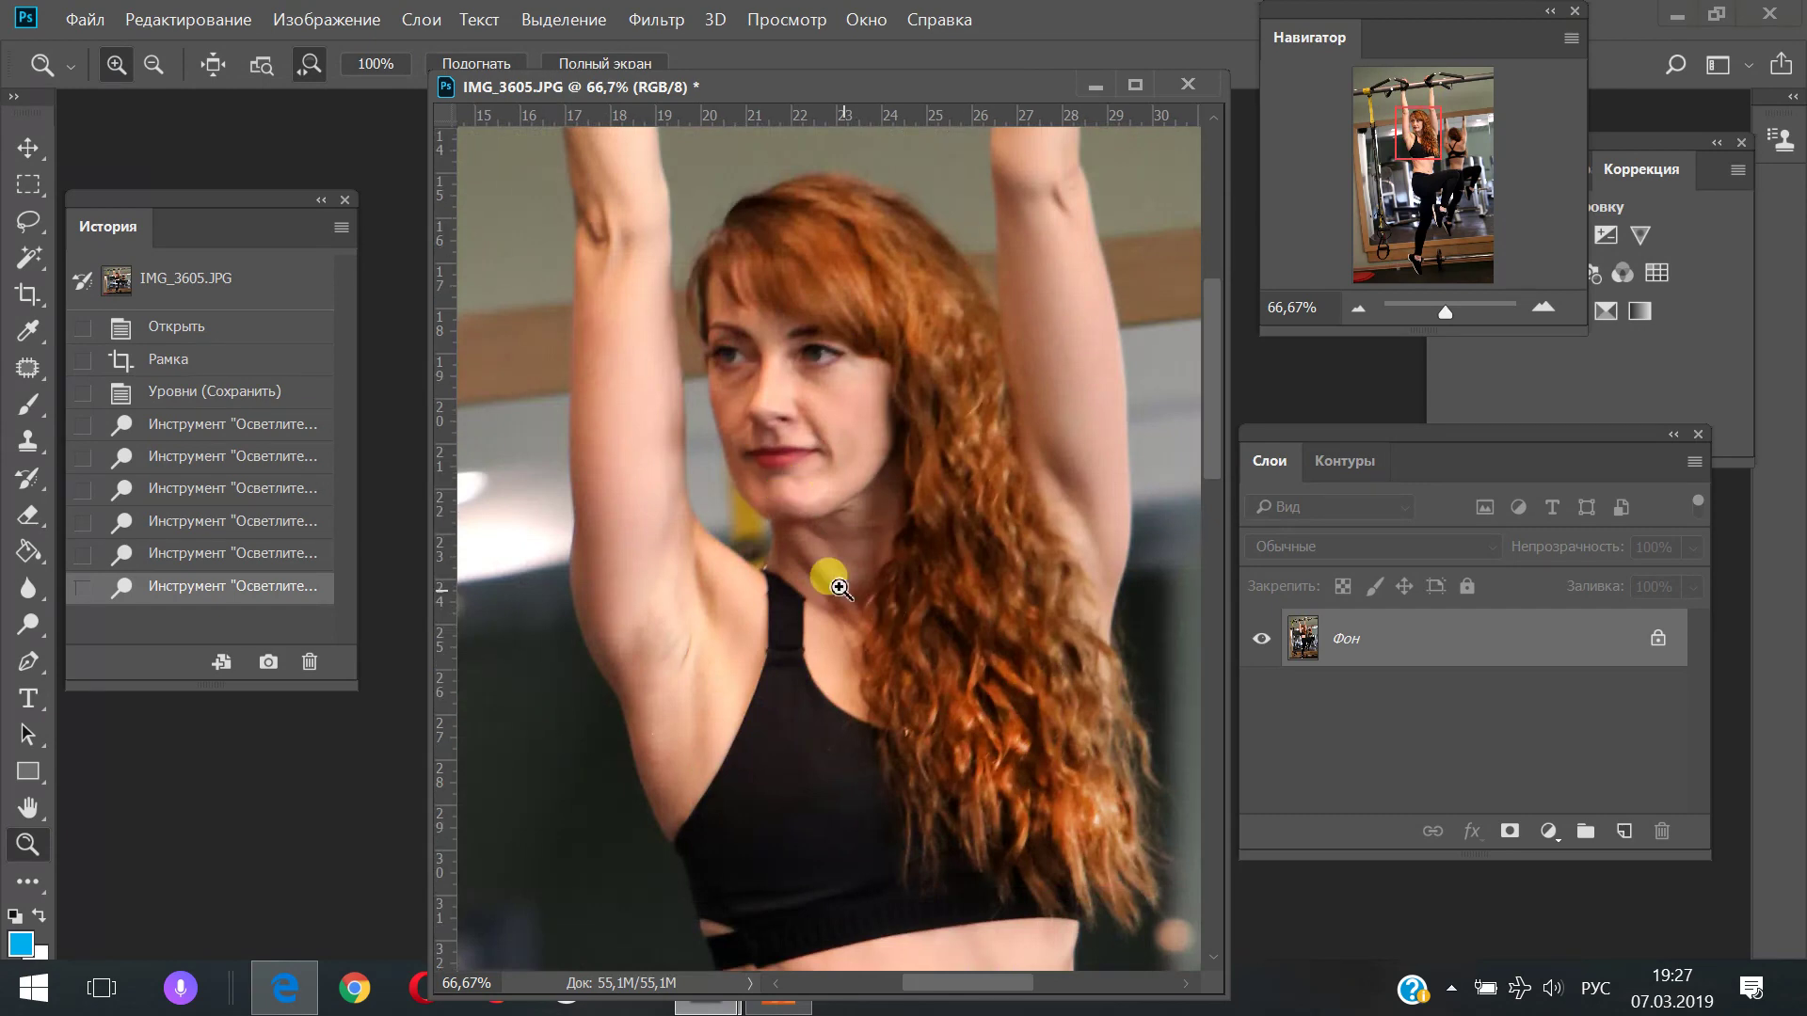
pyautogui.moveTo(829, 859); pyautogui.dragTo(767, 383)
pyautogui.moveTo(871, 772); pyautogui.dragTo(871, 548)
pyautogui.click(764, 649)
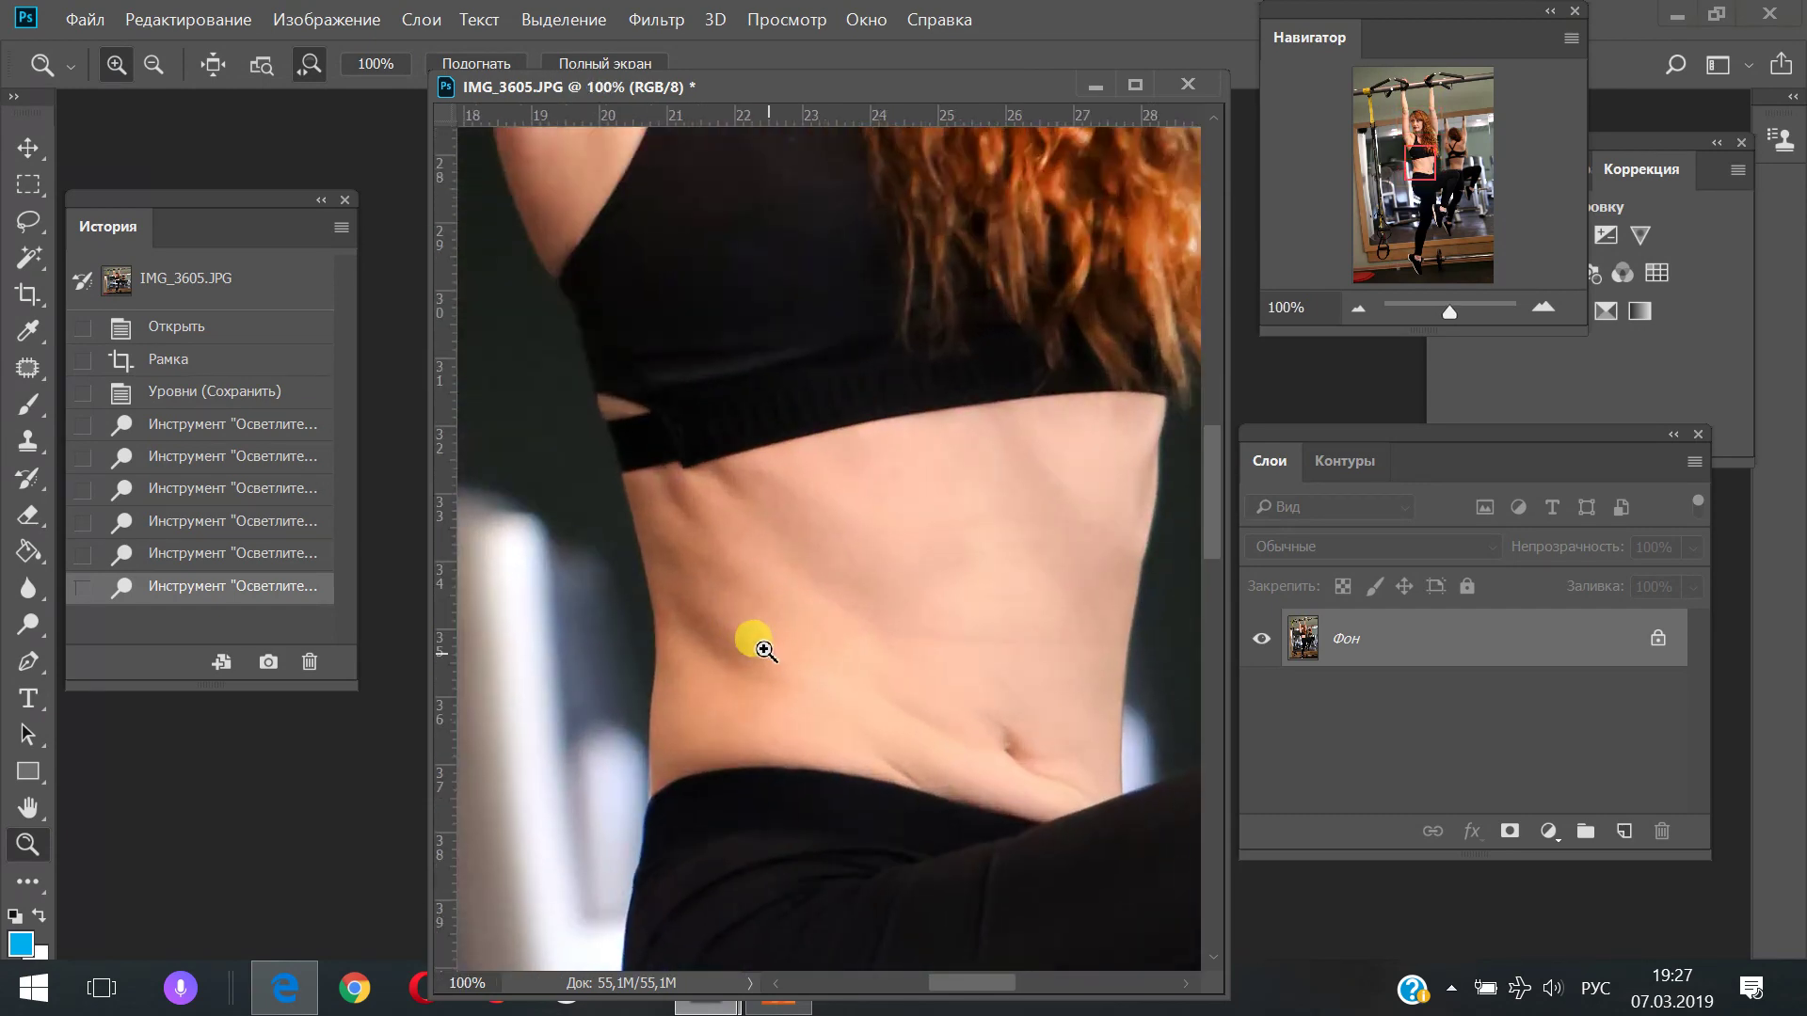
pyautogui.click(28, 442)
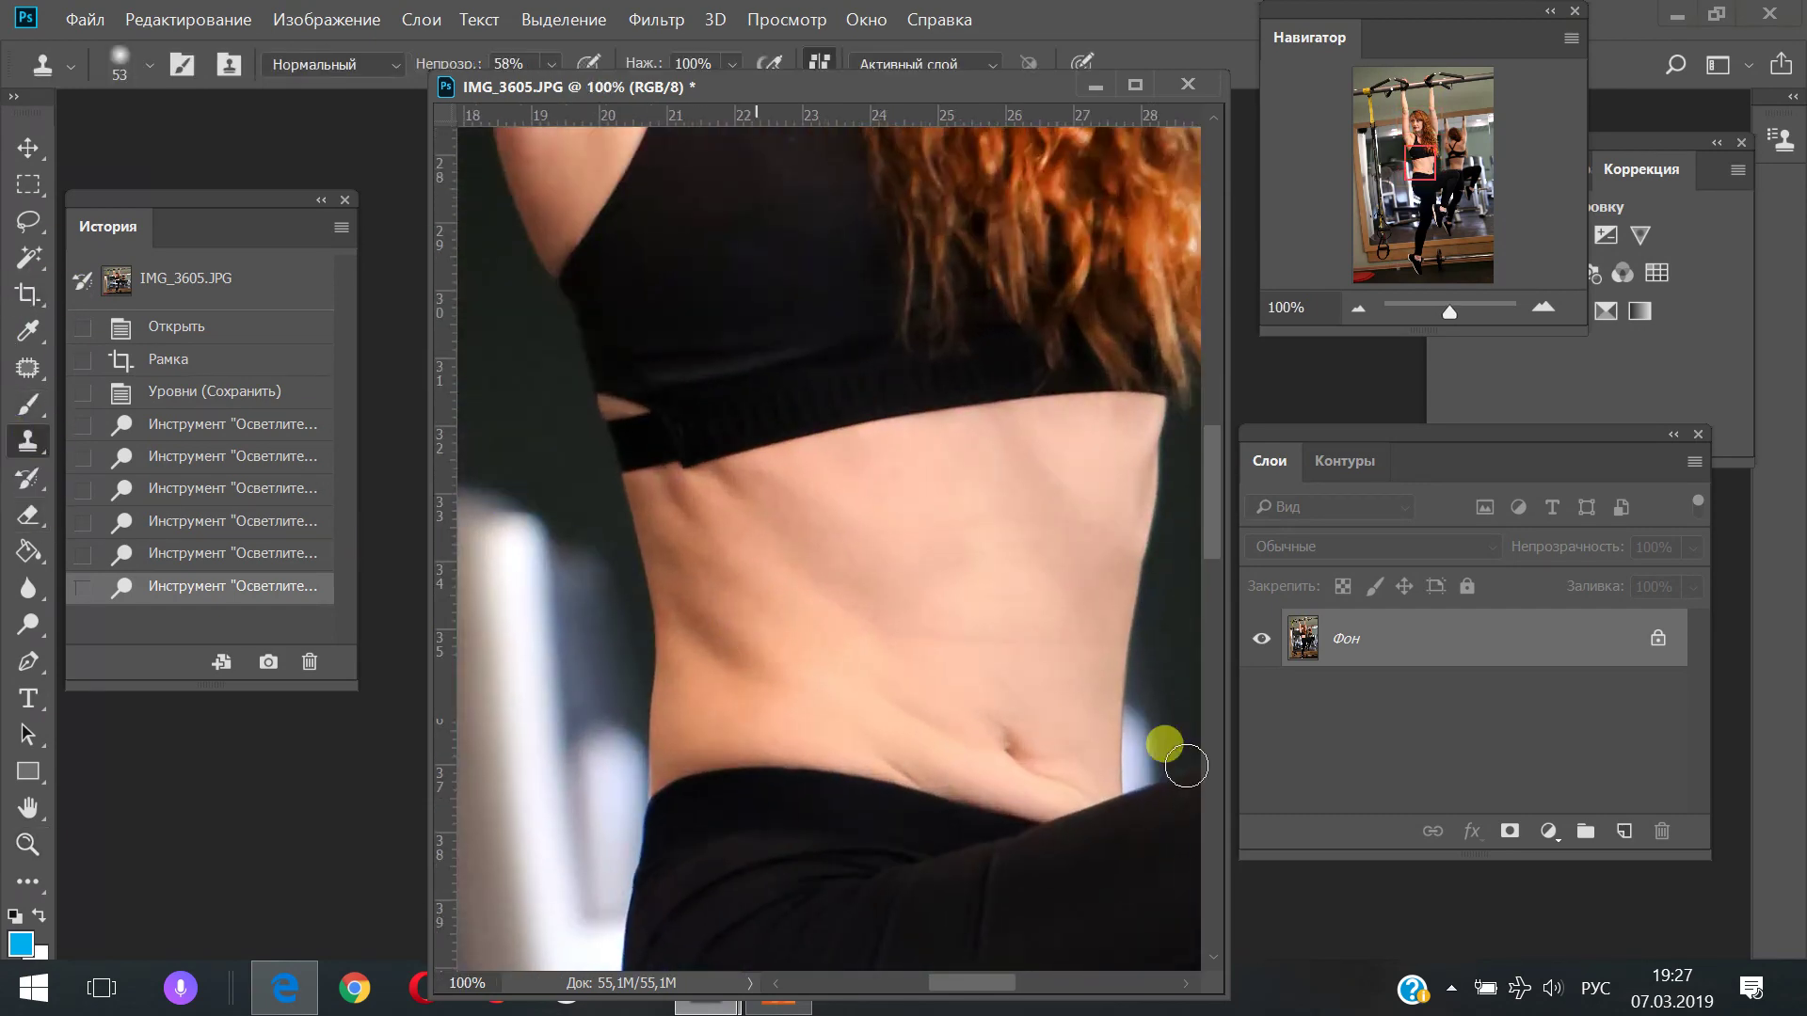
pyautogui.click(104, 66)
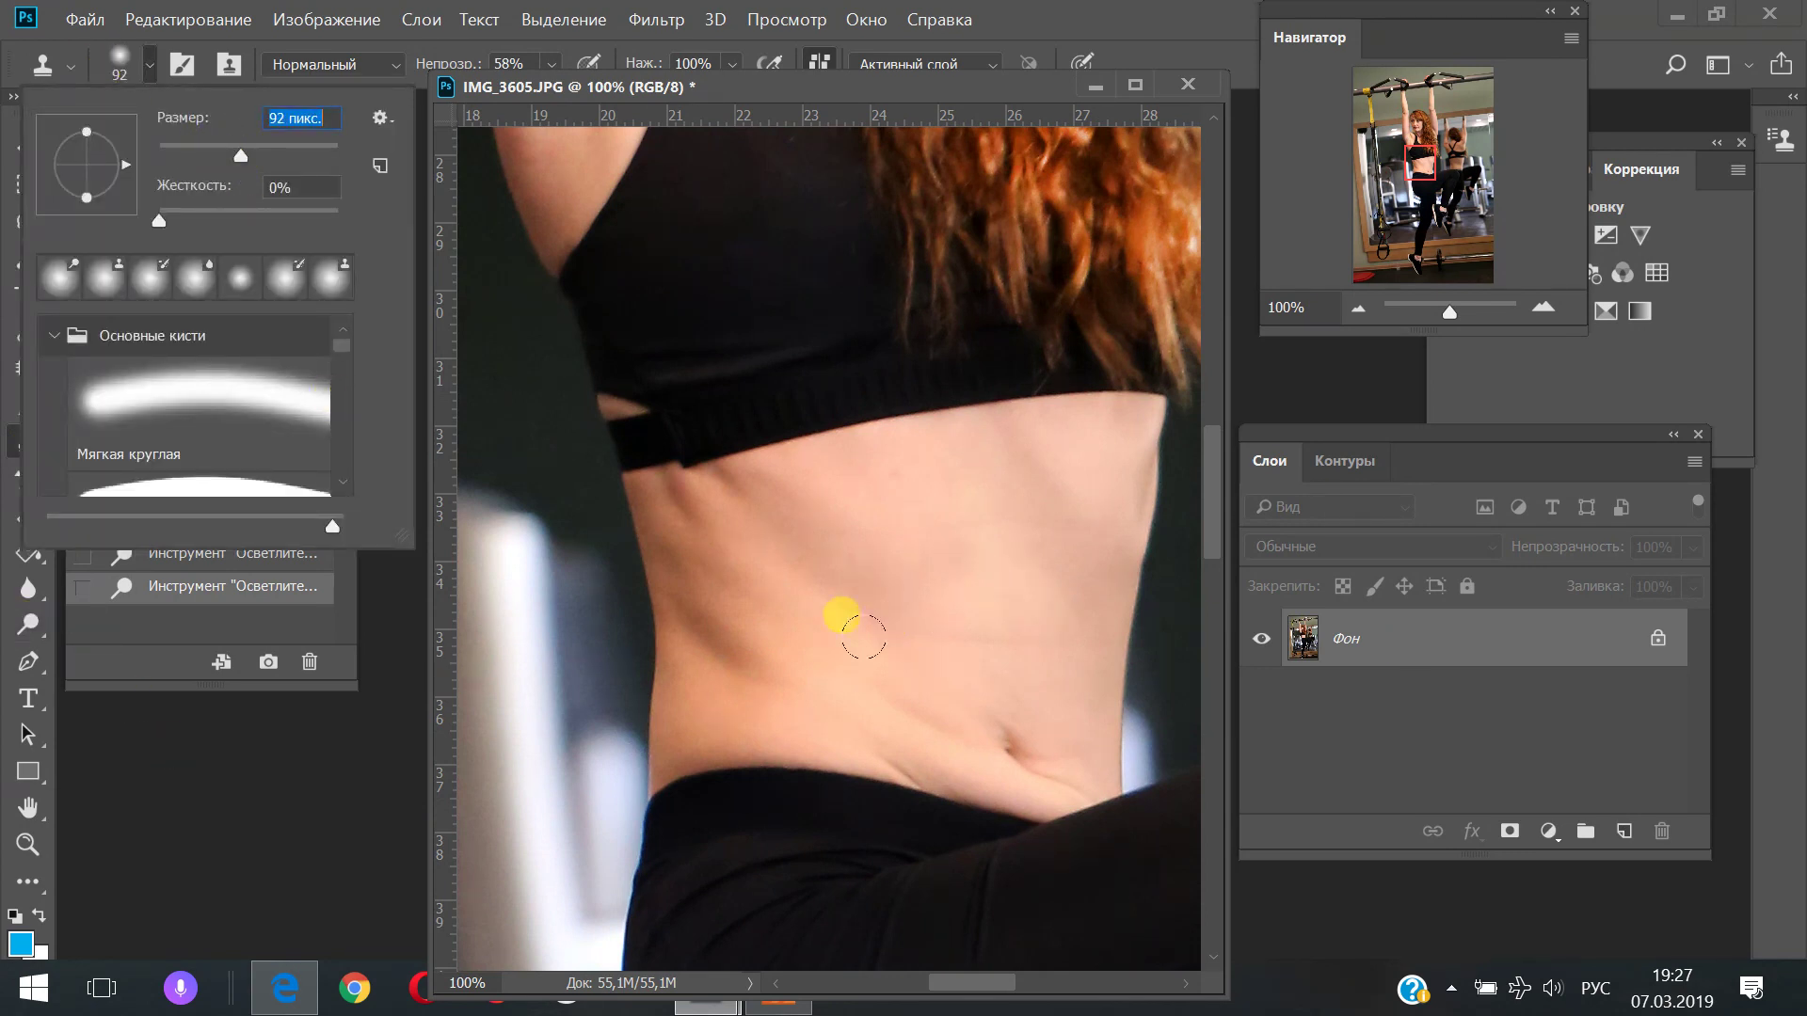
pyautogui.click(853, 664)
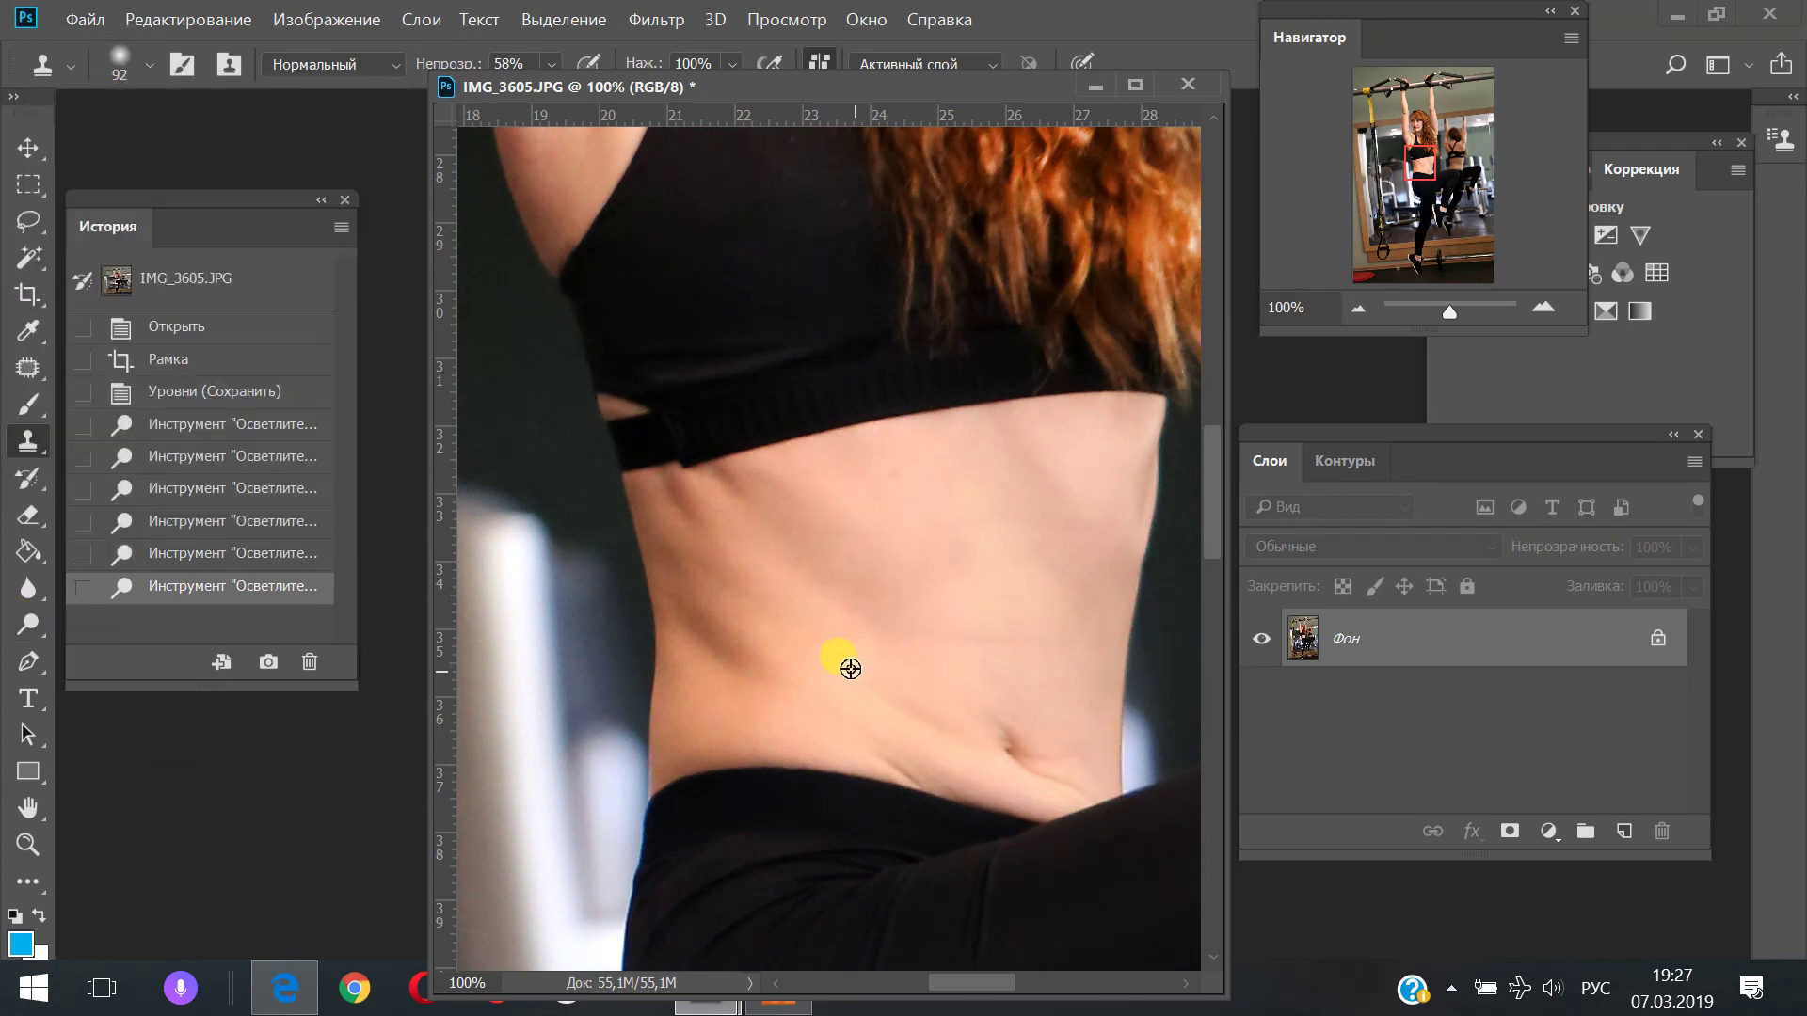
# Stamp over nine patches of stomach skin around and above the navel
pyautogui.click(720, 612)
pyautogui.click(736, 571)
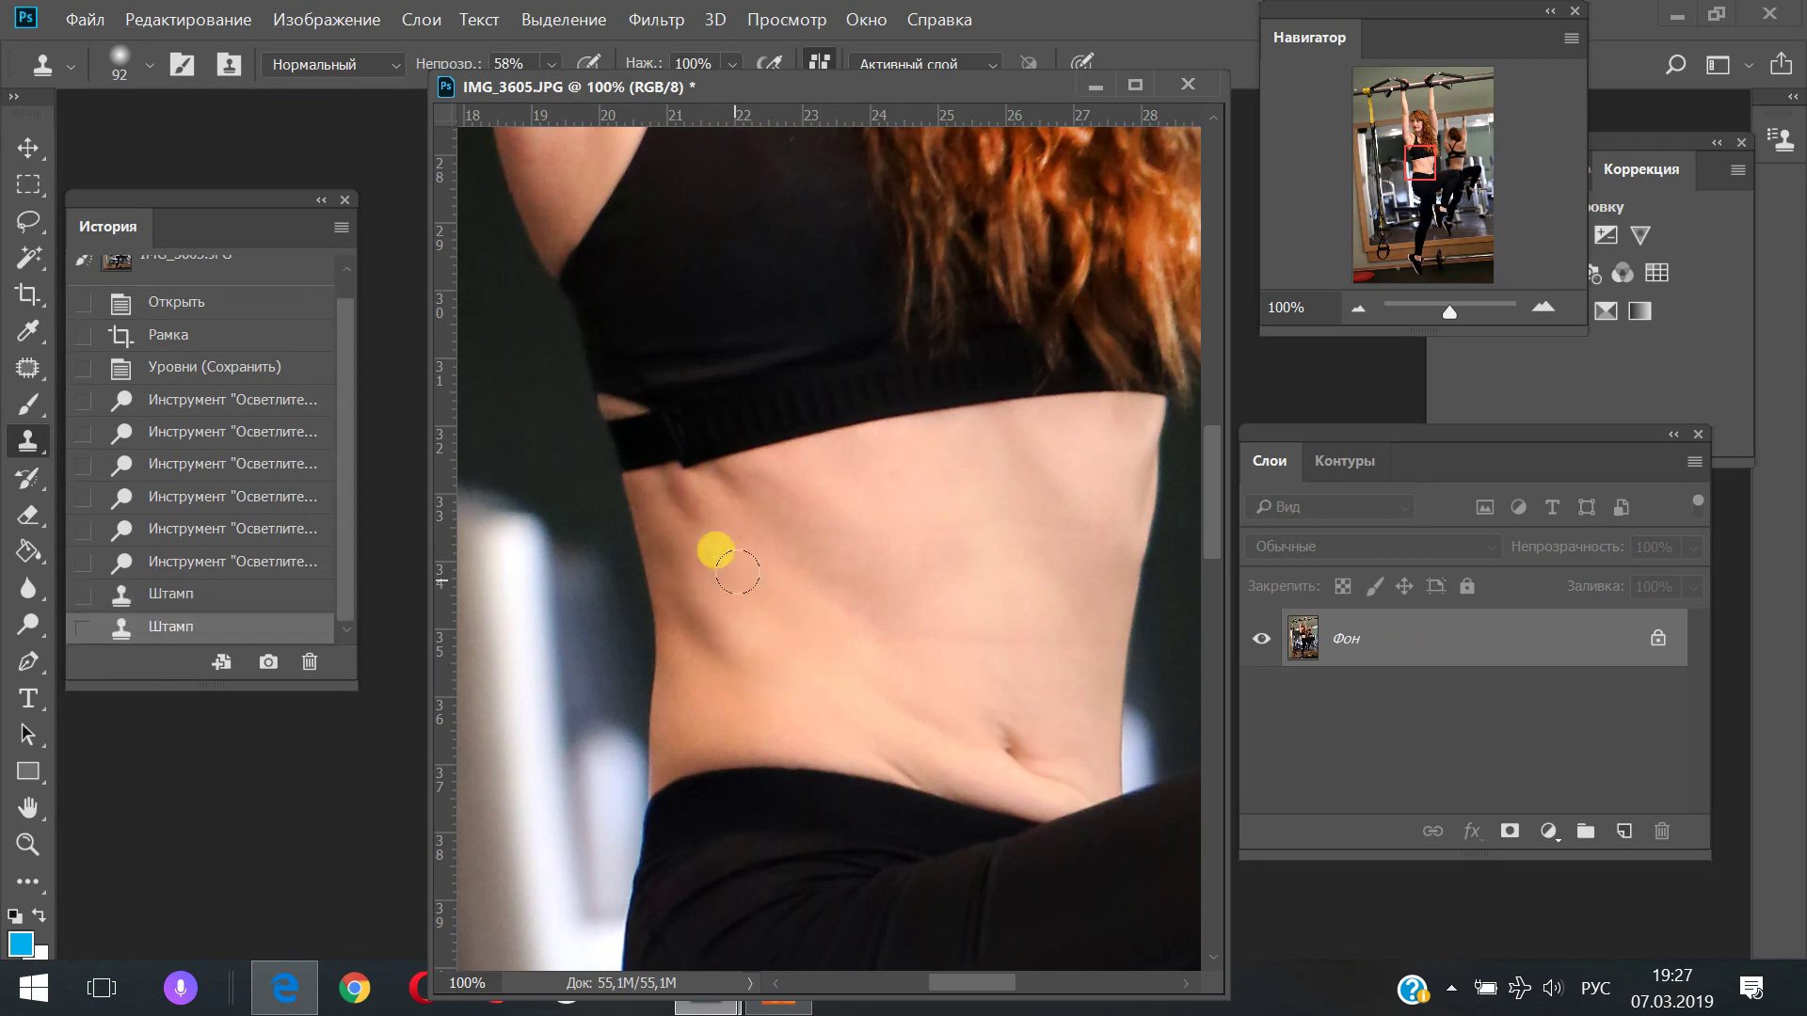
pyautogui.click(877, 656)
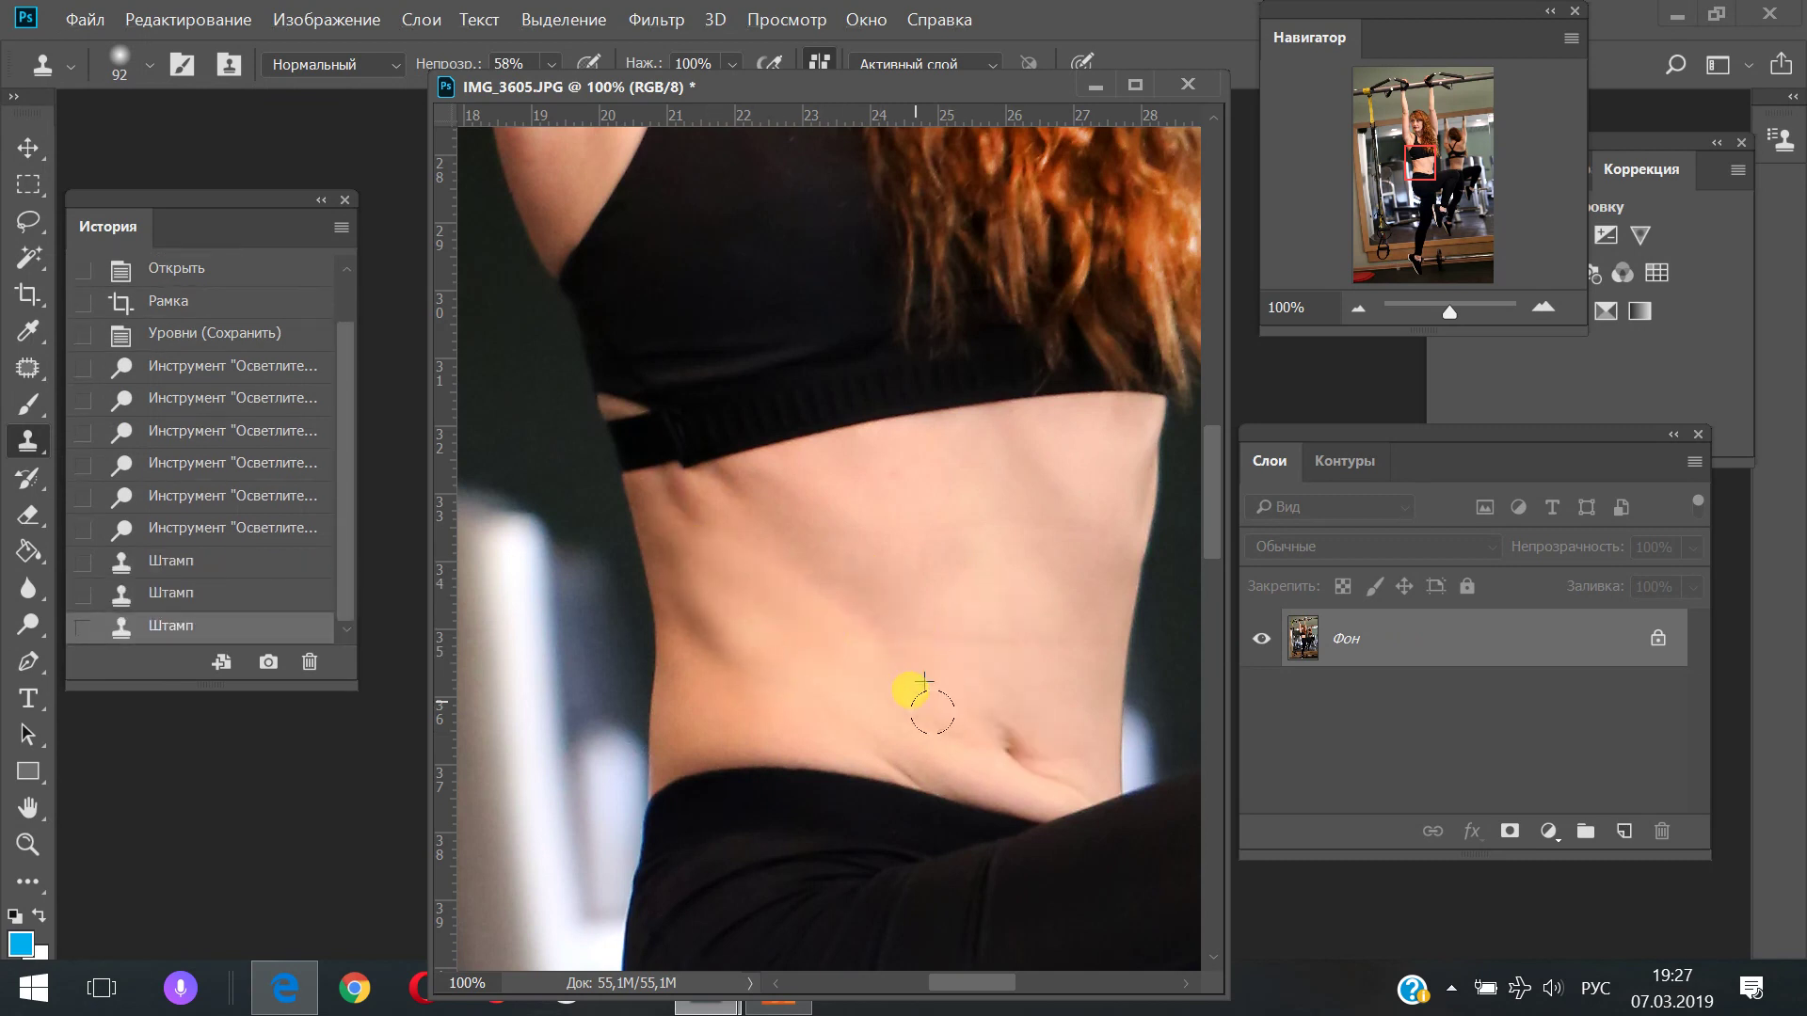
pyautogui.click(927, 710)
pyautogui.click(861, 710)
pyautogui.click(908, 743)
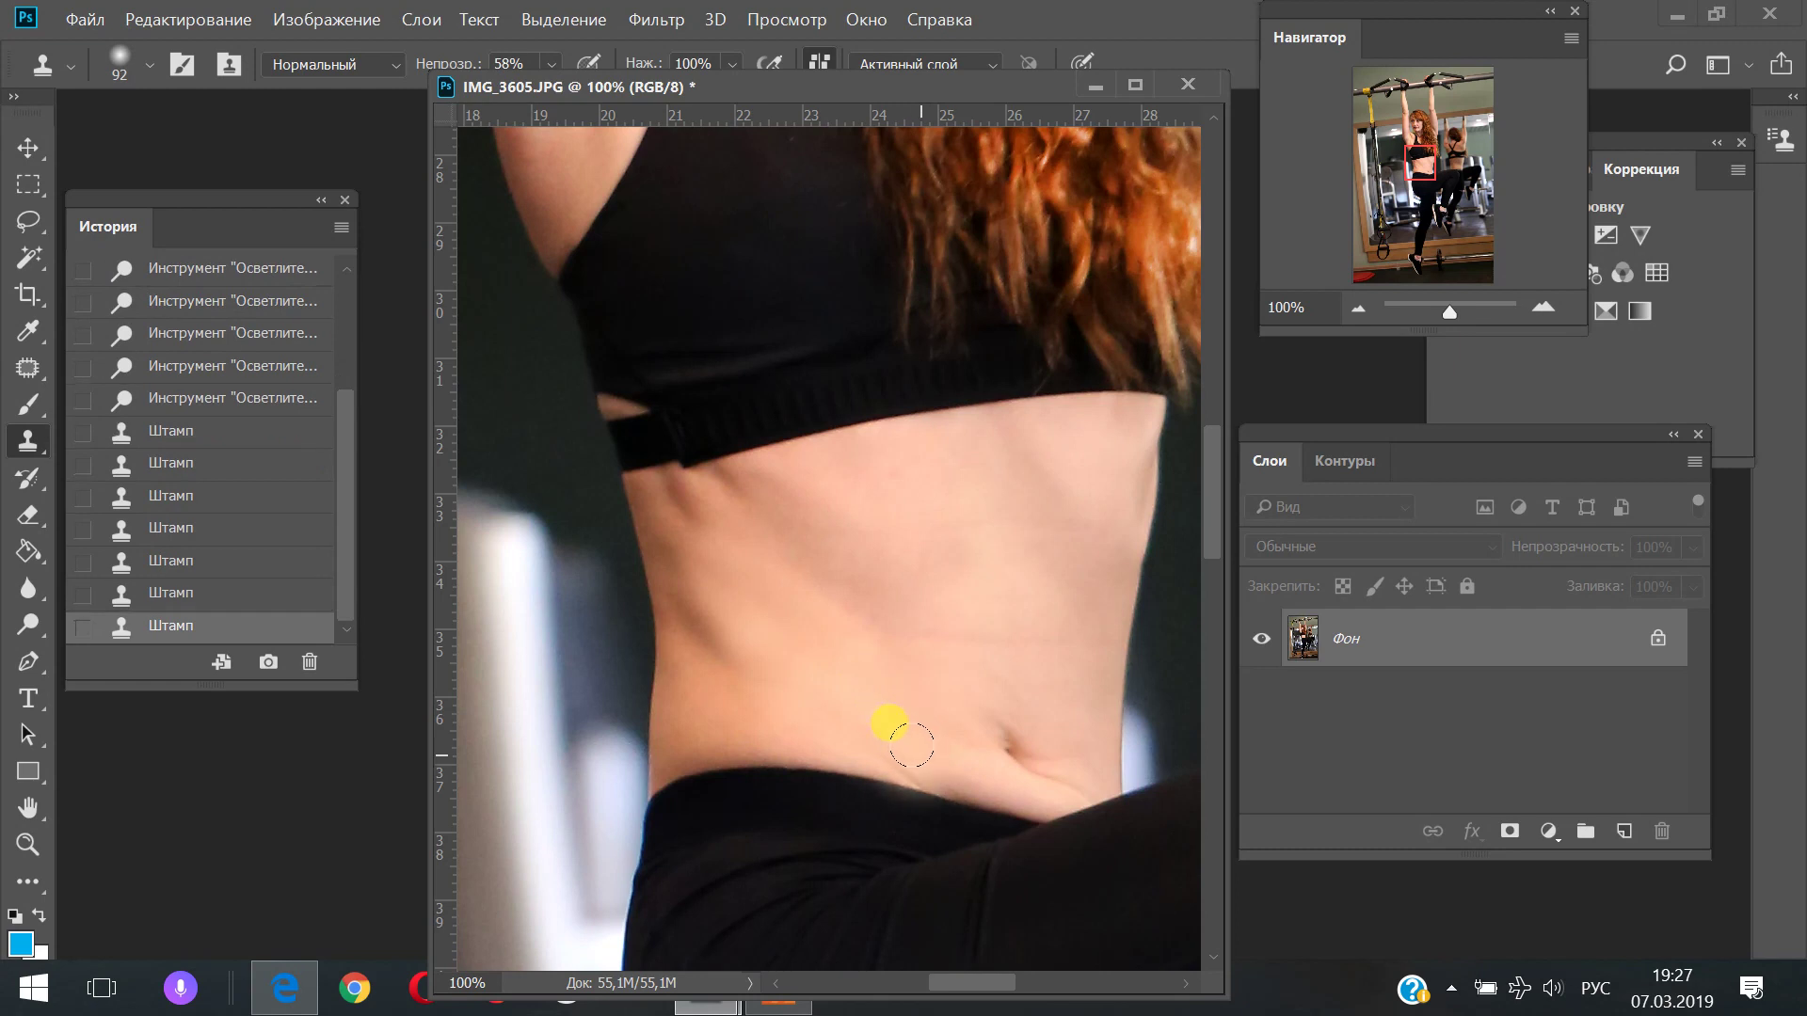
pyautogui.click(1008, 587)
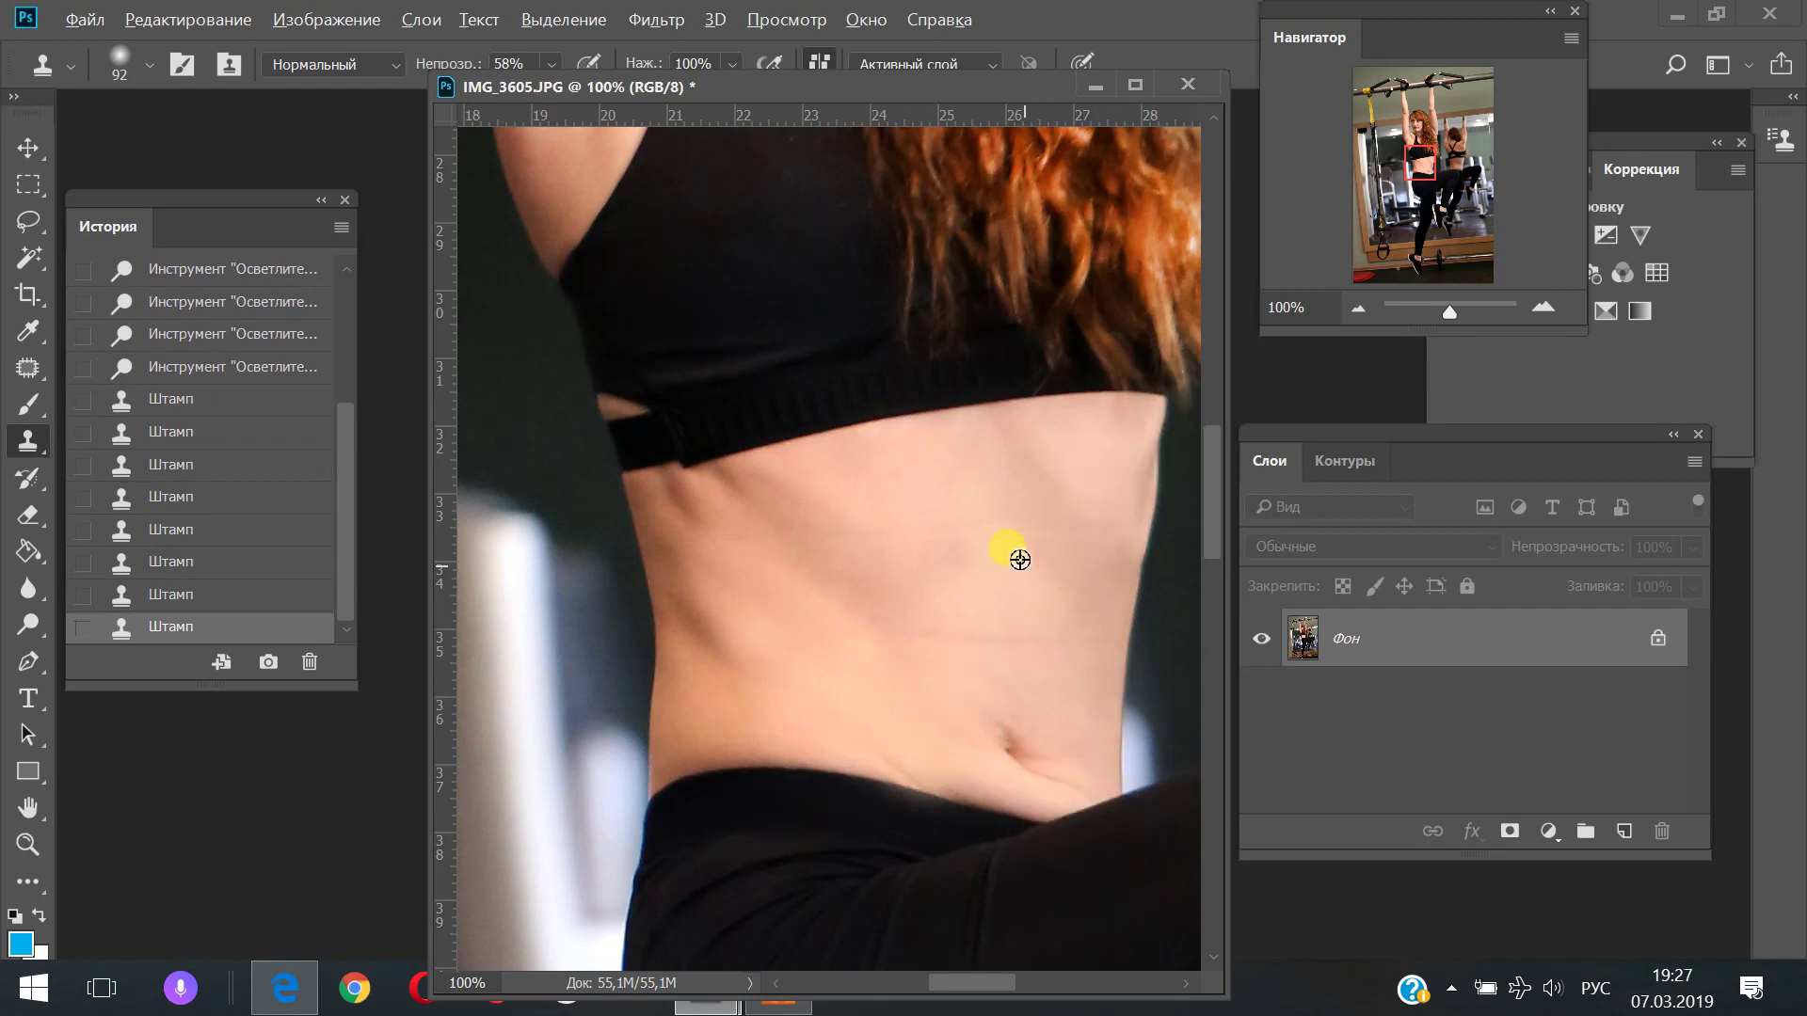
pyautogui.click(1019, 557)
pyautogui.click(786, 549)
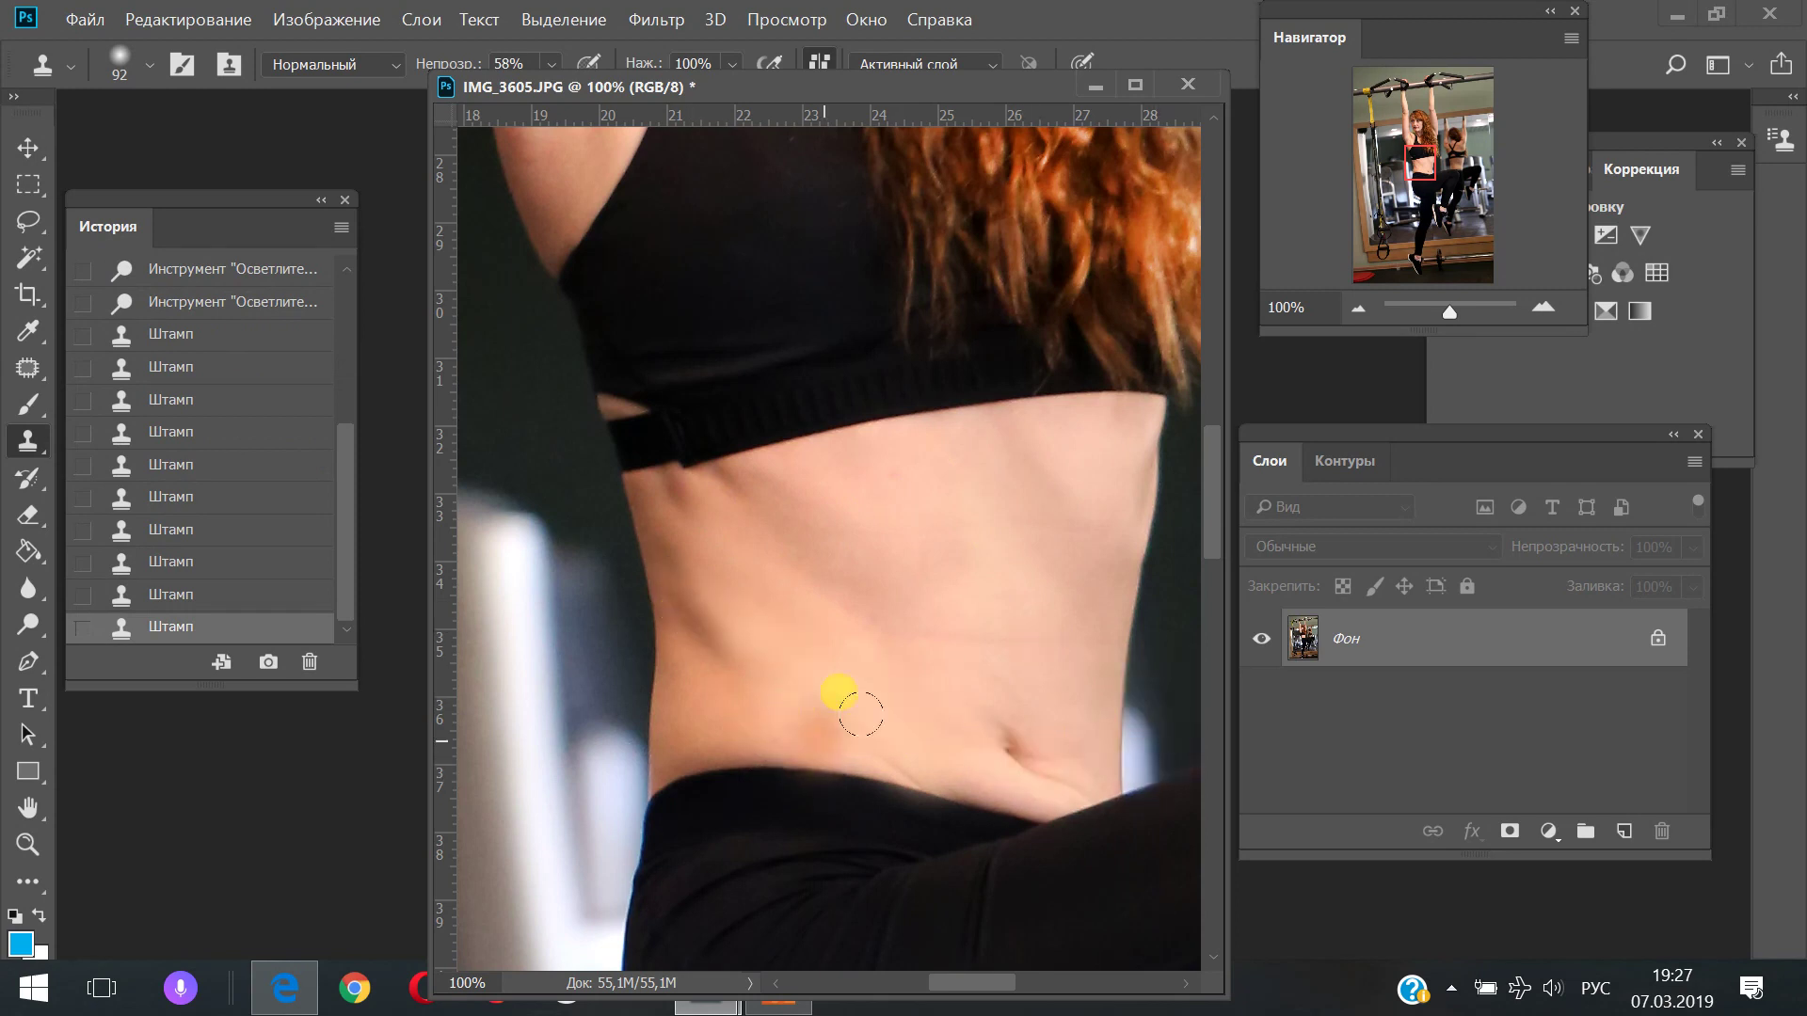
# Clone over the skin under the raised arm, then pan back to the stomach
pyautogui.scroll(5, 743, 753)
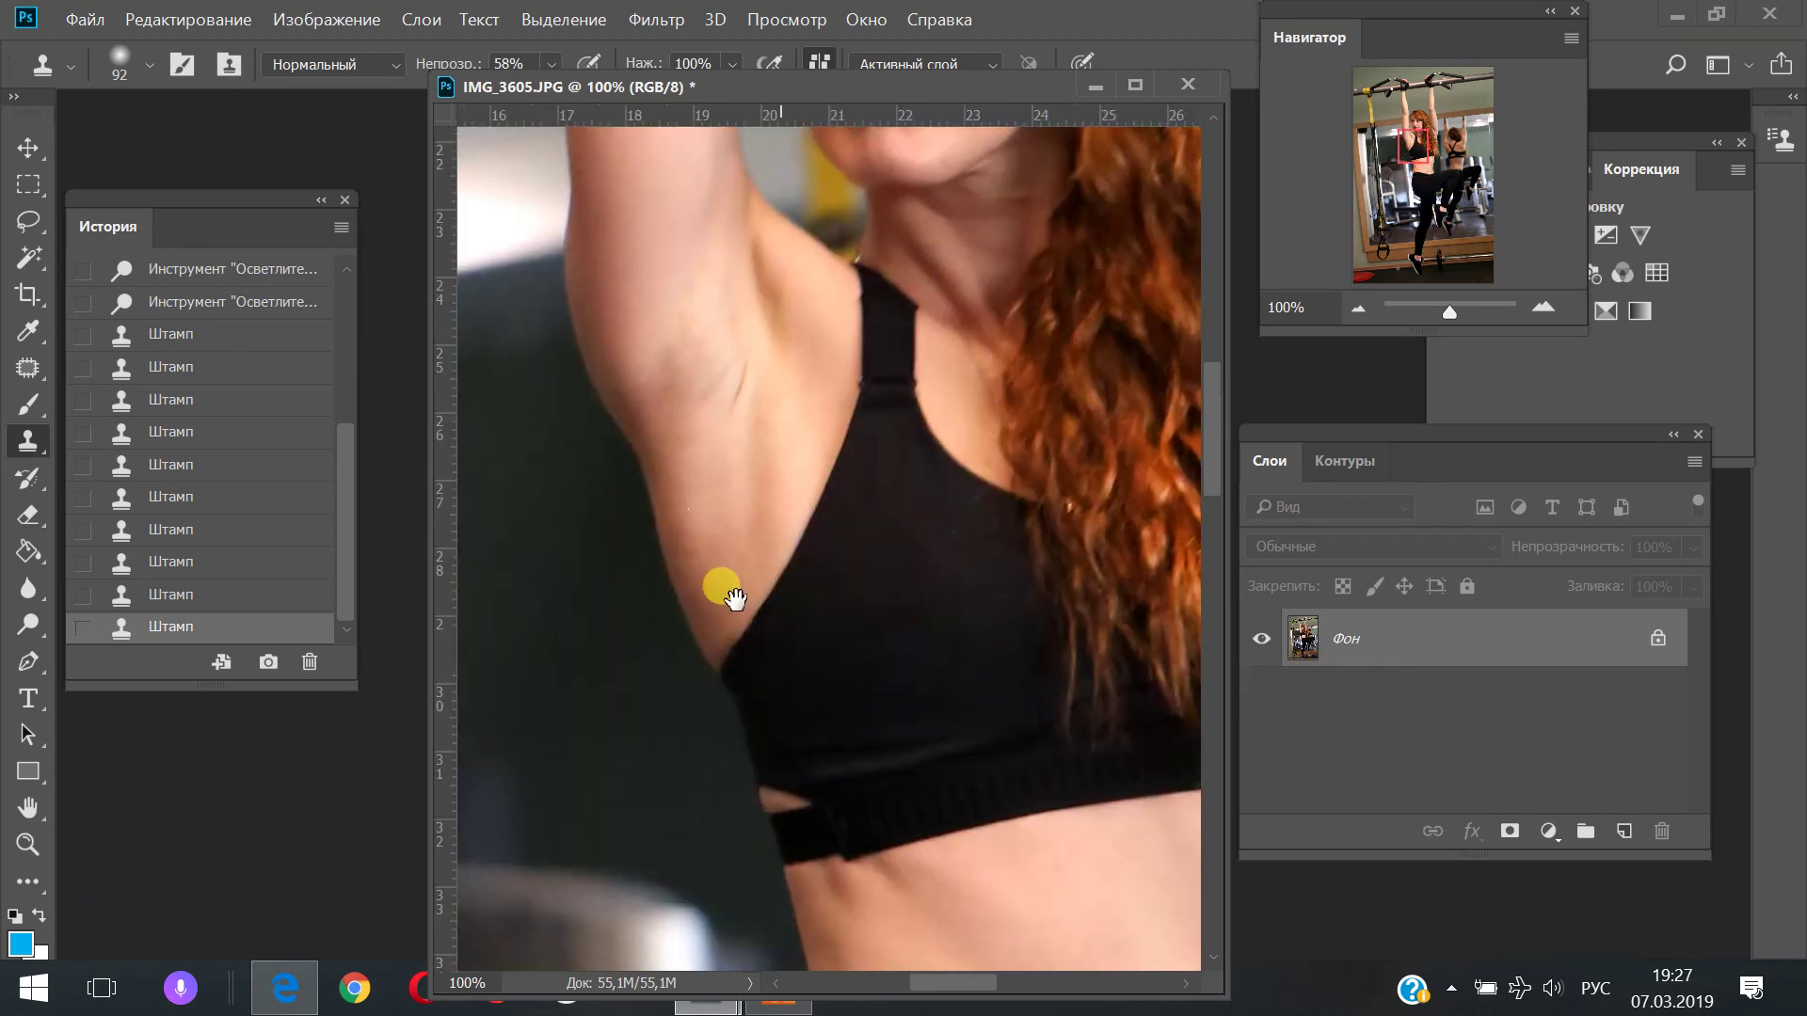
pyautogui.scroll(4, 733, 518)
pyautogui.click(764, 520)
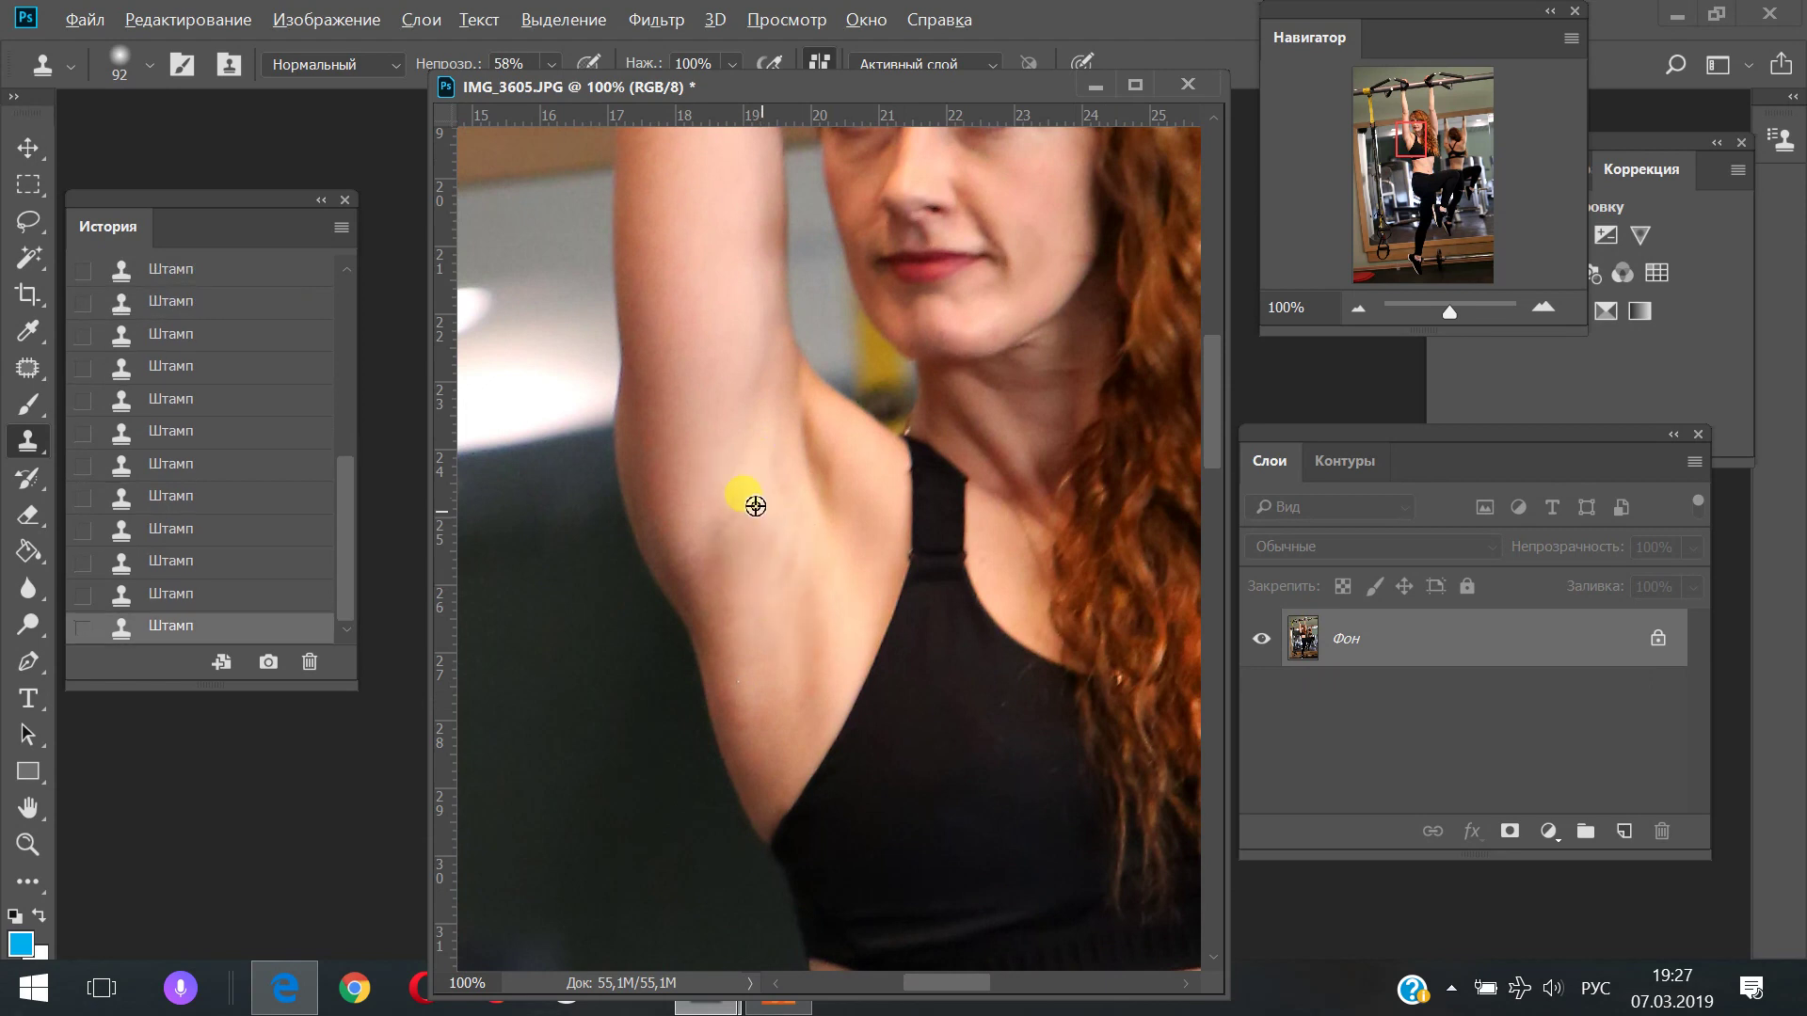
pyautogui.scroll(5, 807, 556)
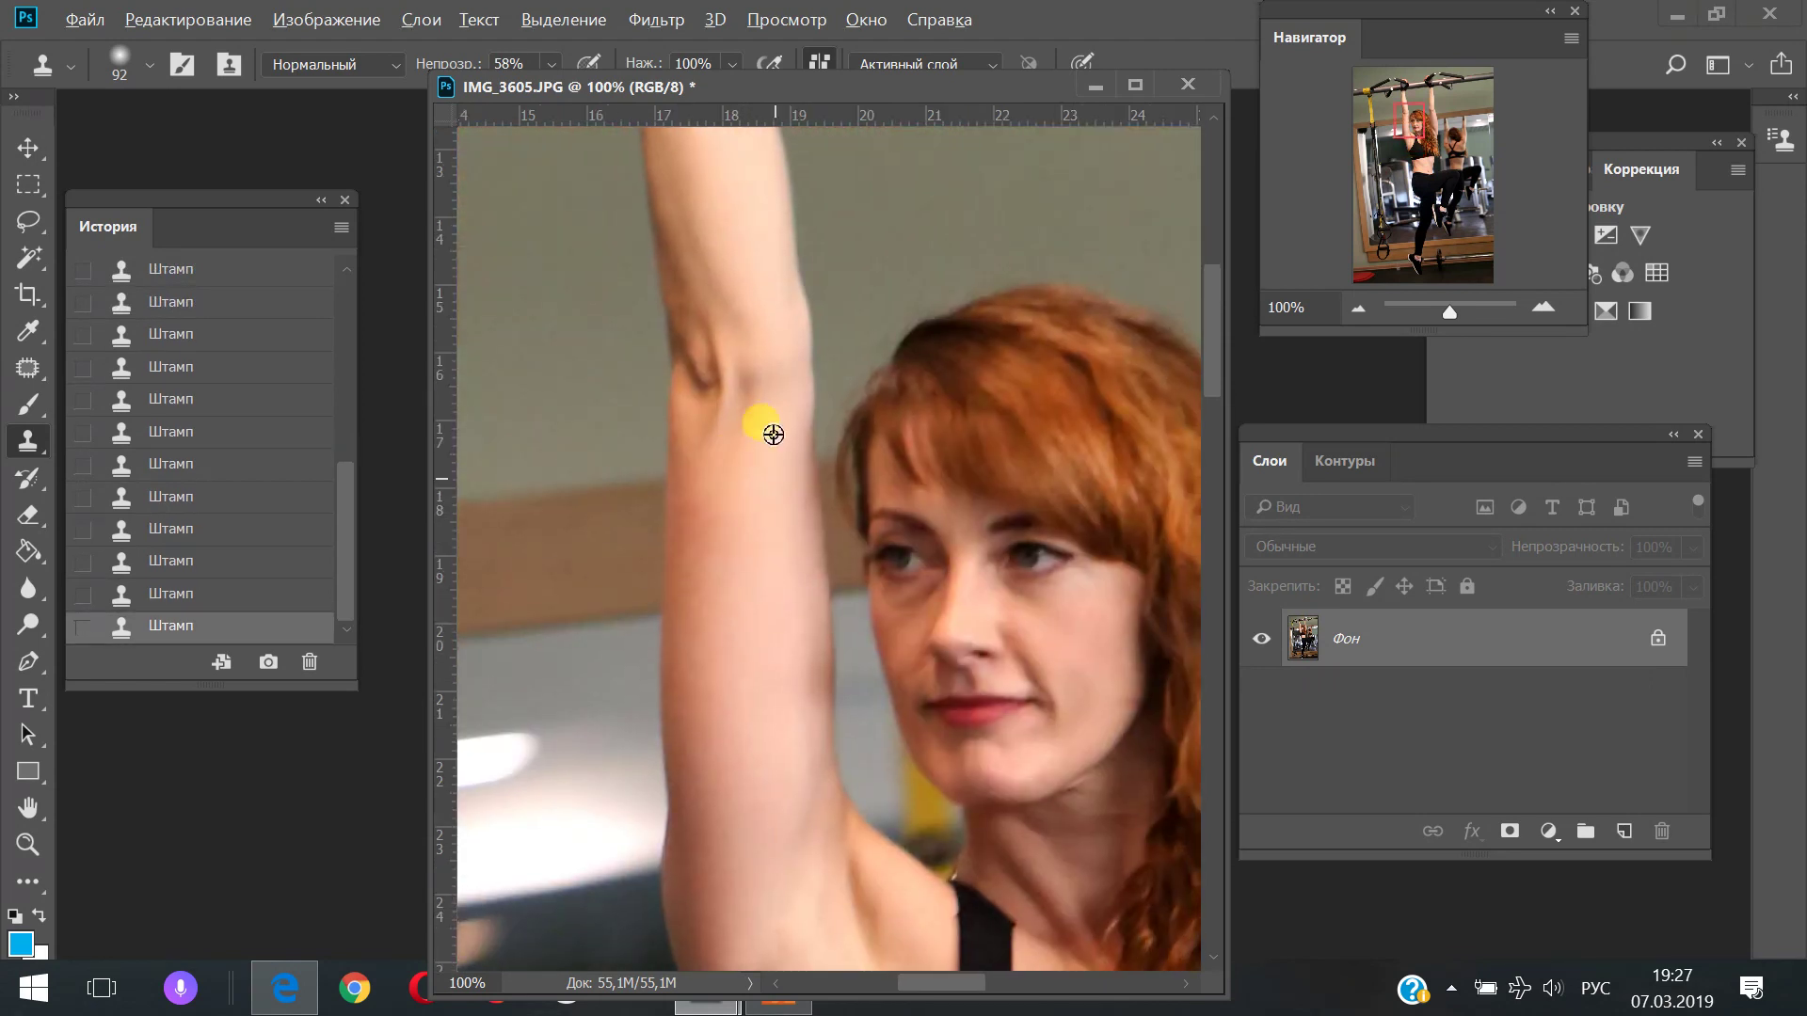
pyautogui.moveTo(739, 407); pyautogui.dragTo(869, 828)
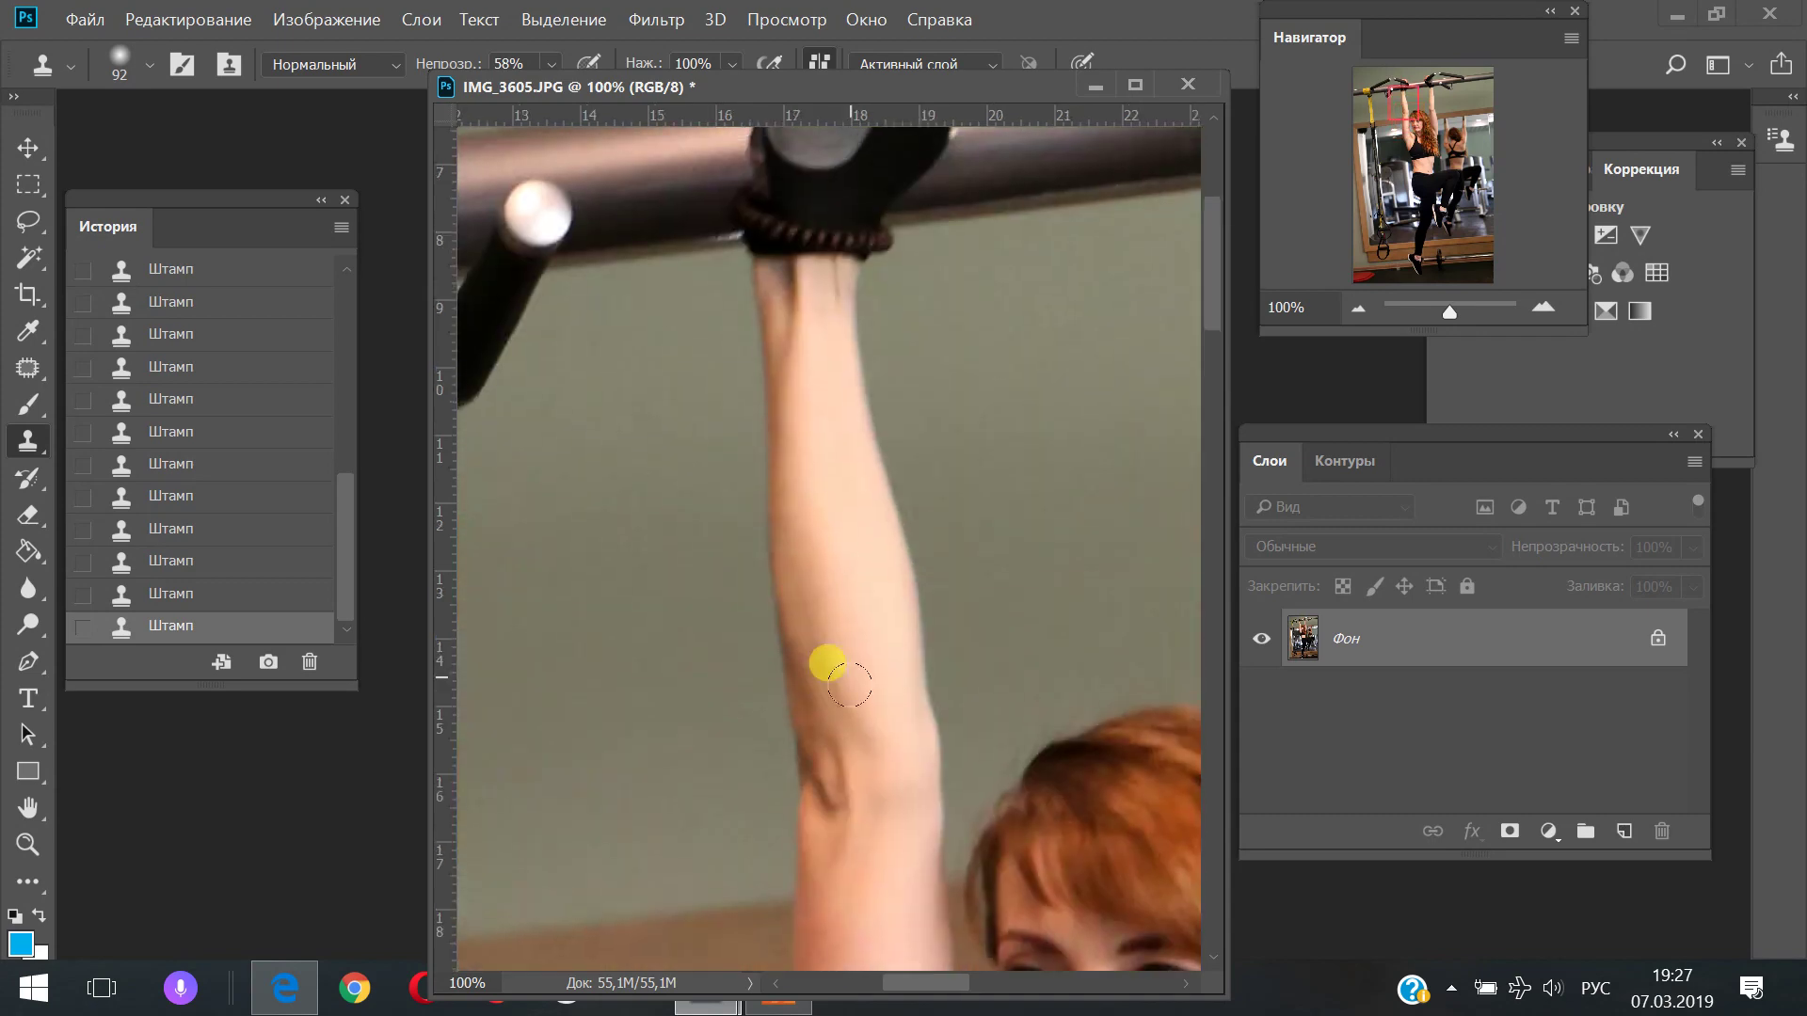
pyautogui.moveTo(778, 615); pyautogui.dragTo(423, 504)
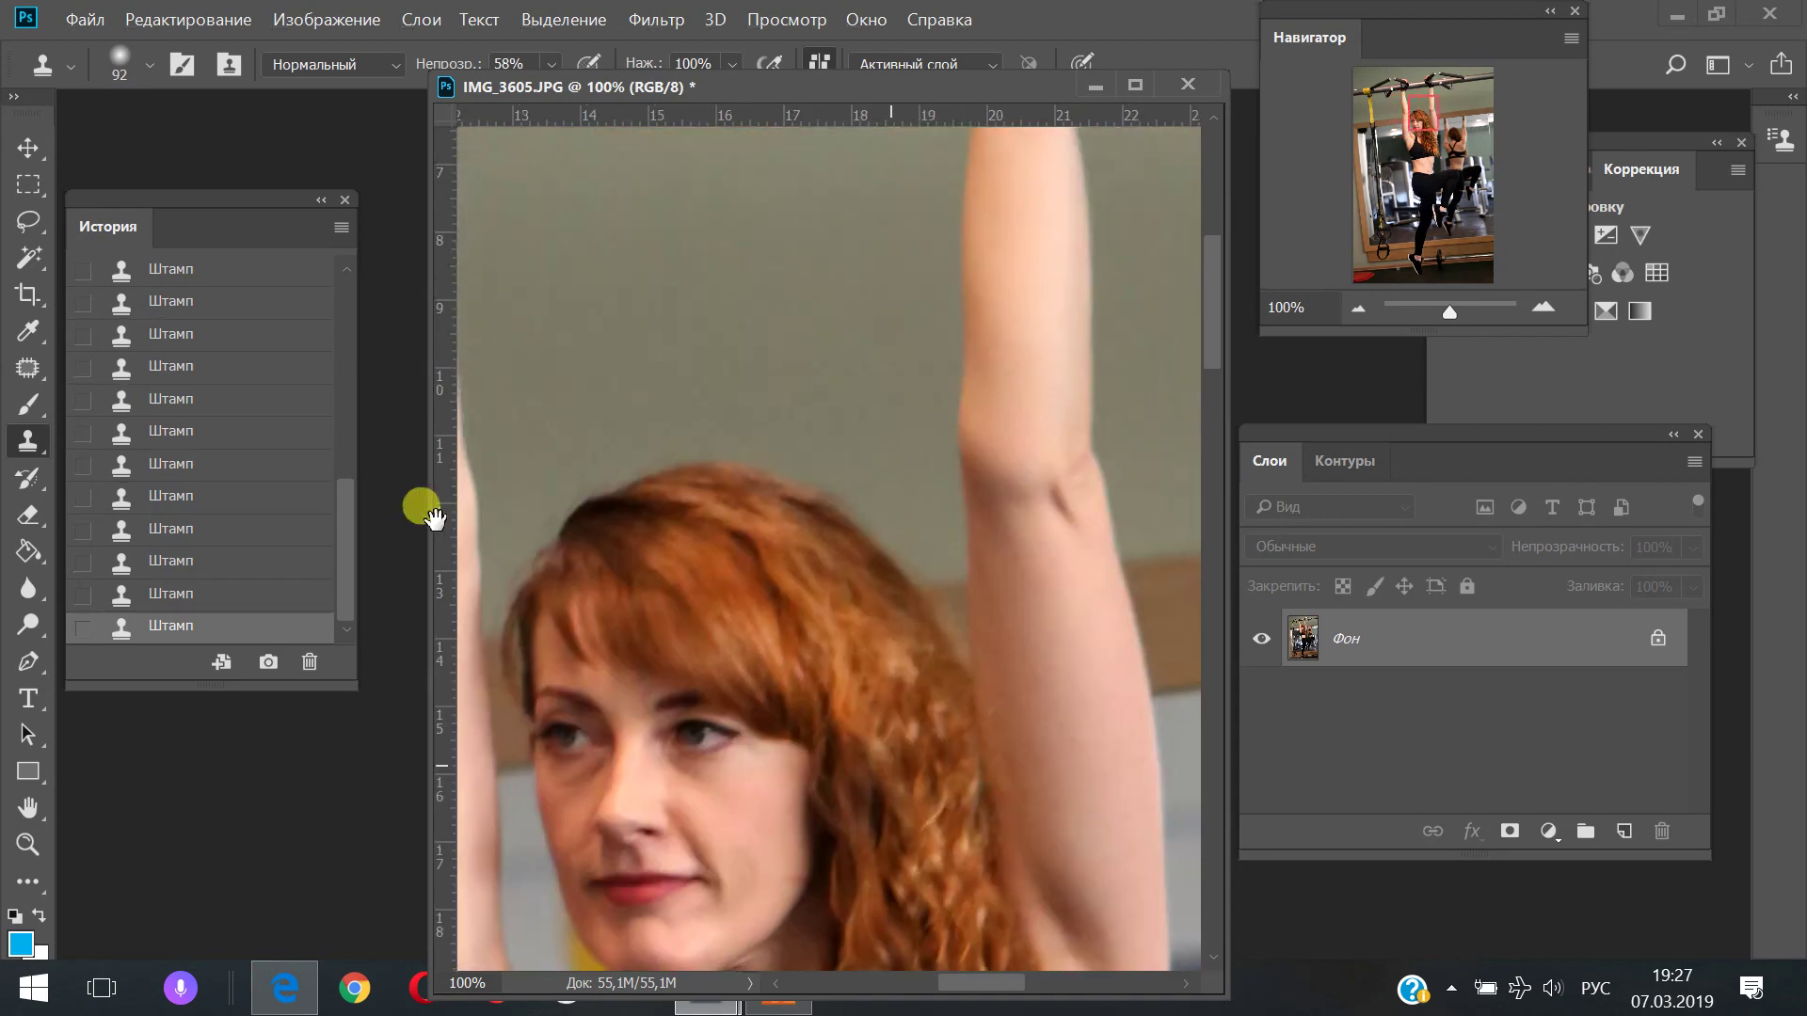
pyautogui.moveTo(879, 517)
pyautogui.mouseDown()
pyautogui.moveTo(859, 323)
pyautogui.moveTo(1033, 411)
pyautogui.mouseUp()
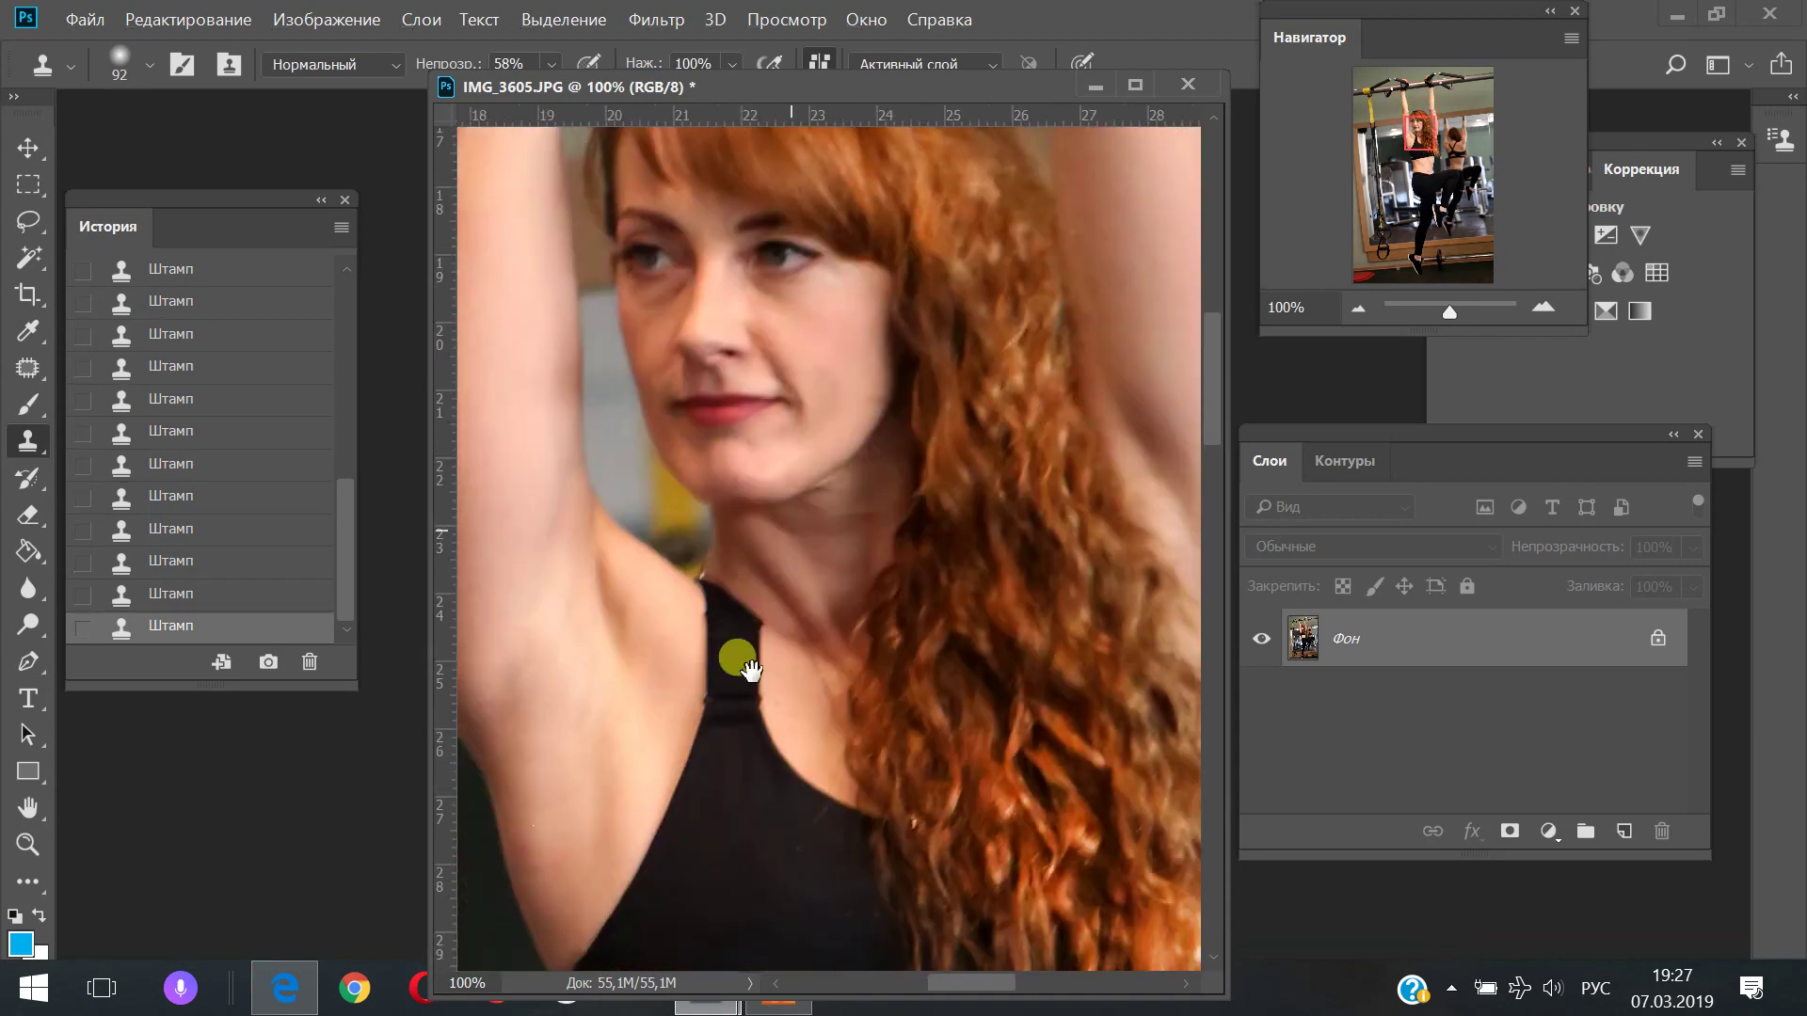
pyautogui.moveTo(734, 649)
pyautogui.mouseDown()
pyautogui.moveTo(810, 483)
pyautogui.moveTo(738, 222)
pyautogui.mouseUp()
pyautogui.moveTo(851, 894)
pyautogui.mouseDown()
pyautogui.moveTo(860, 534)
pyautogui.moveTo(653, 290)
pyautogui.moveTo(796, 511)
pyautogui.mouseUp()
# Shrink the clone brush and stamp skin around the navel from a new source
pyautogui.click(113, 62)
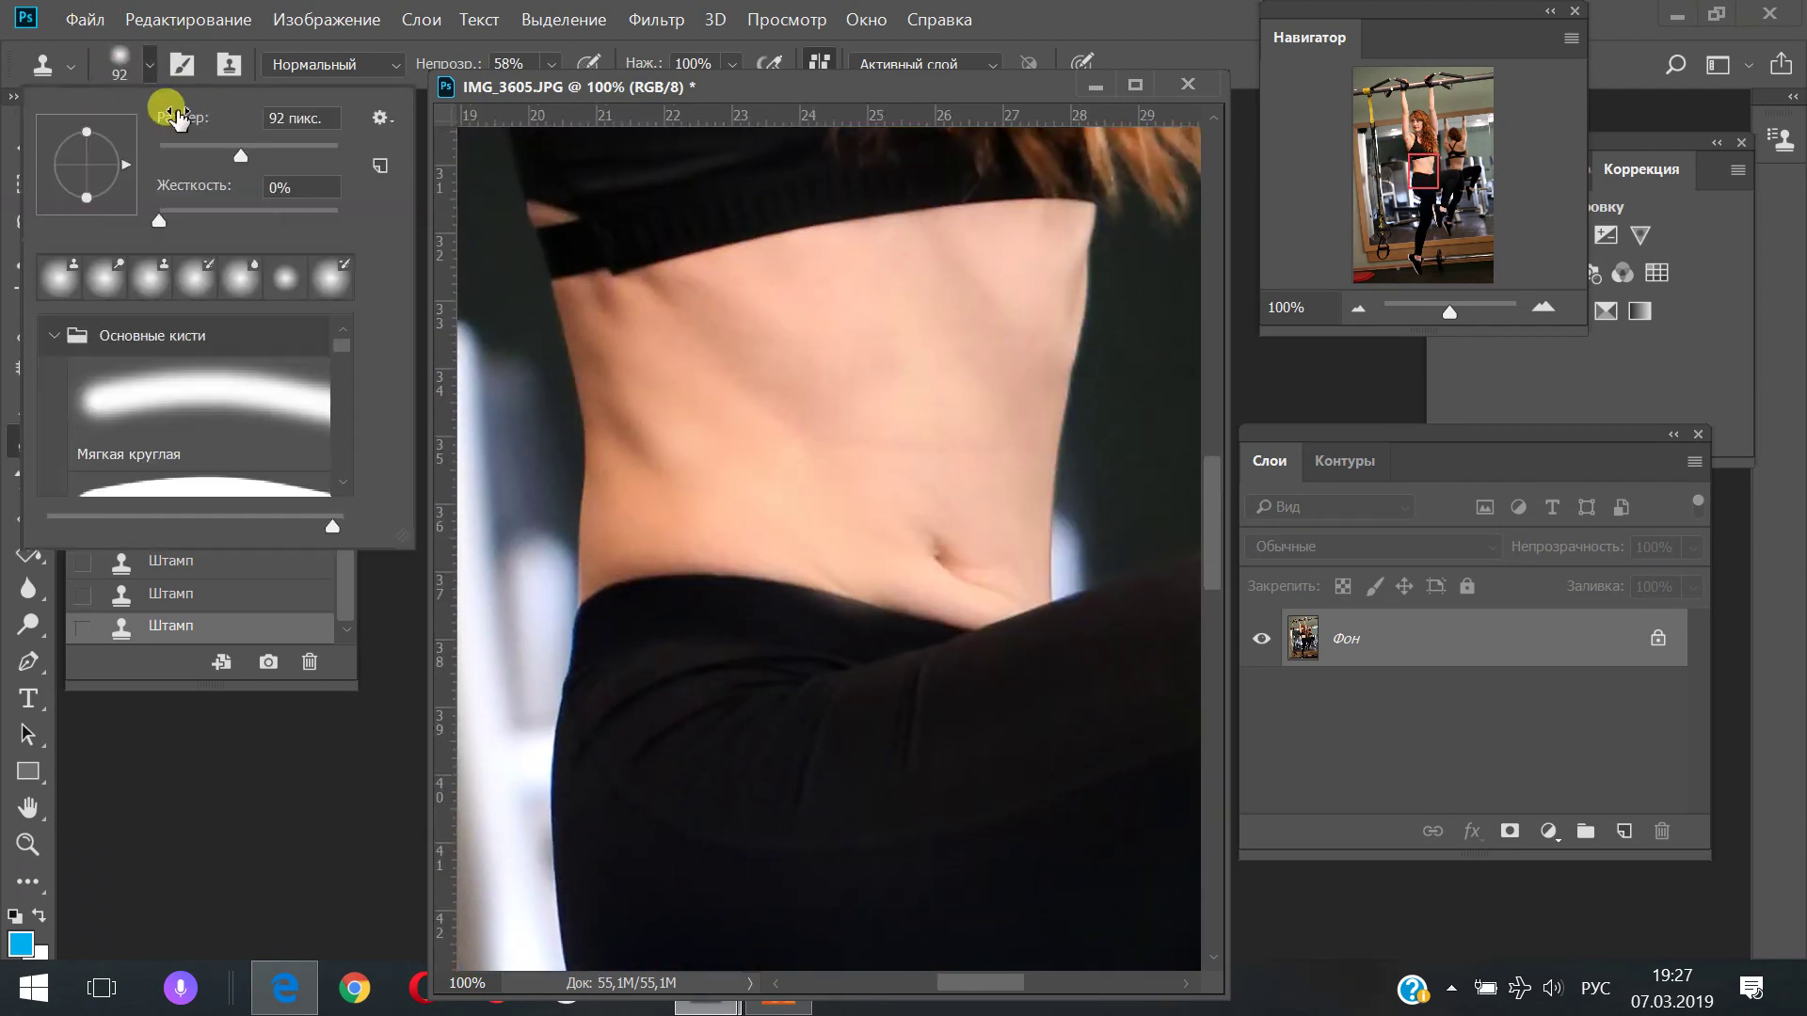
pyautogui.click(820, 547)
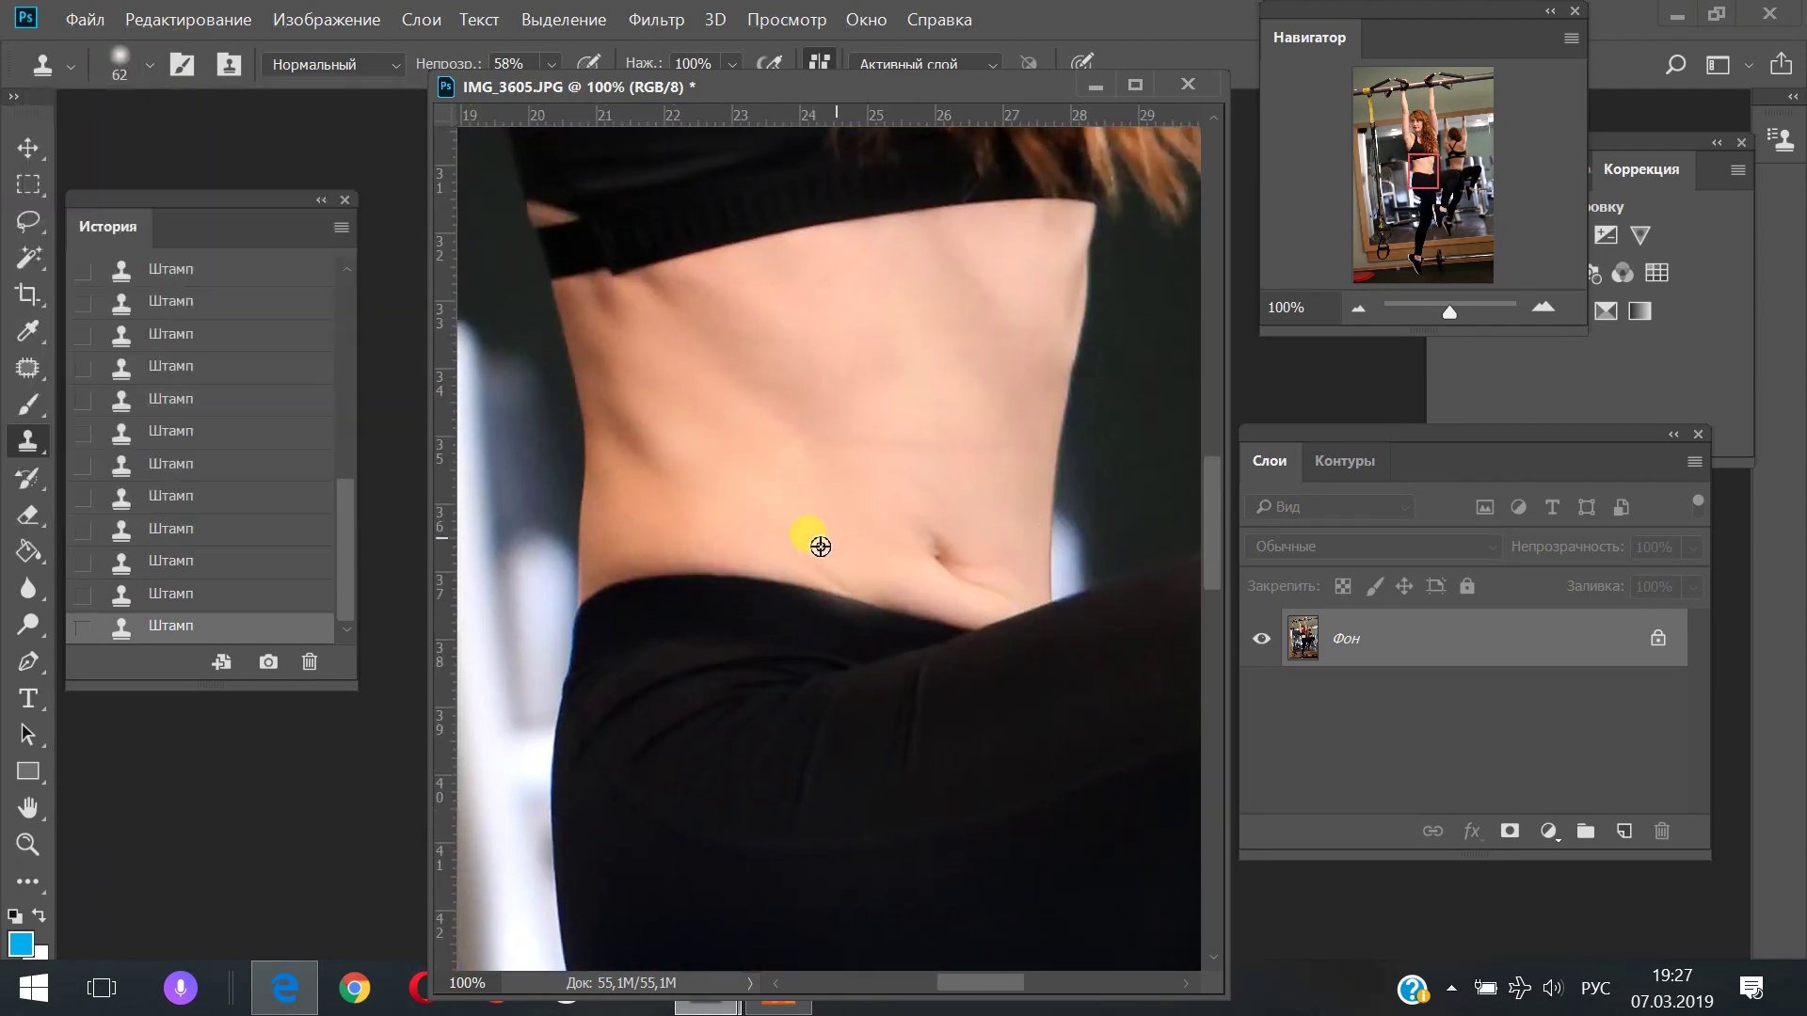
pyautogui.click(871, 560)
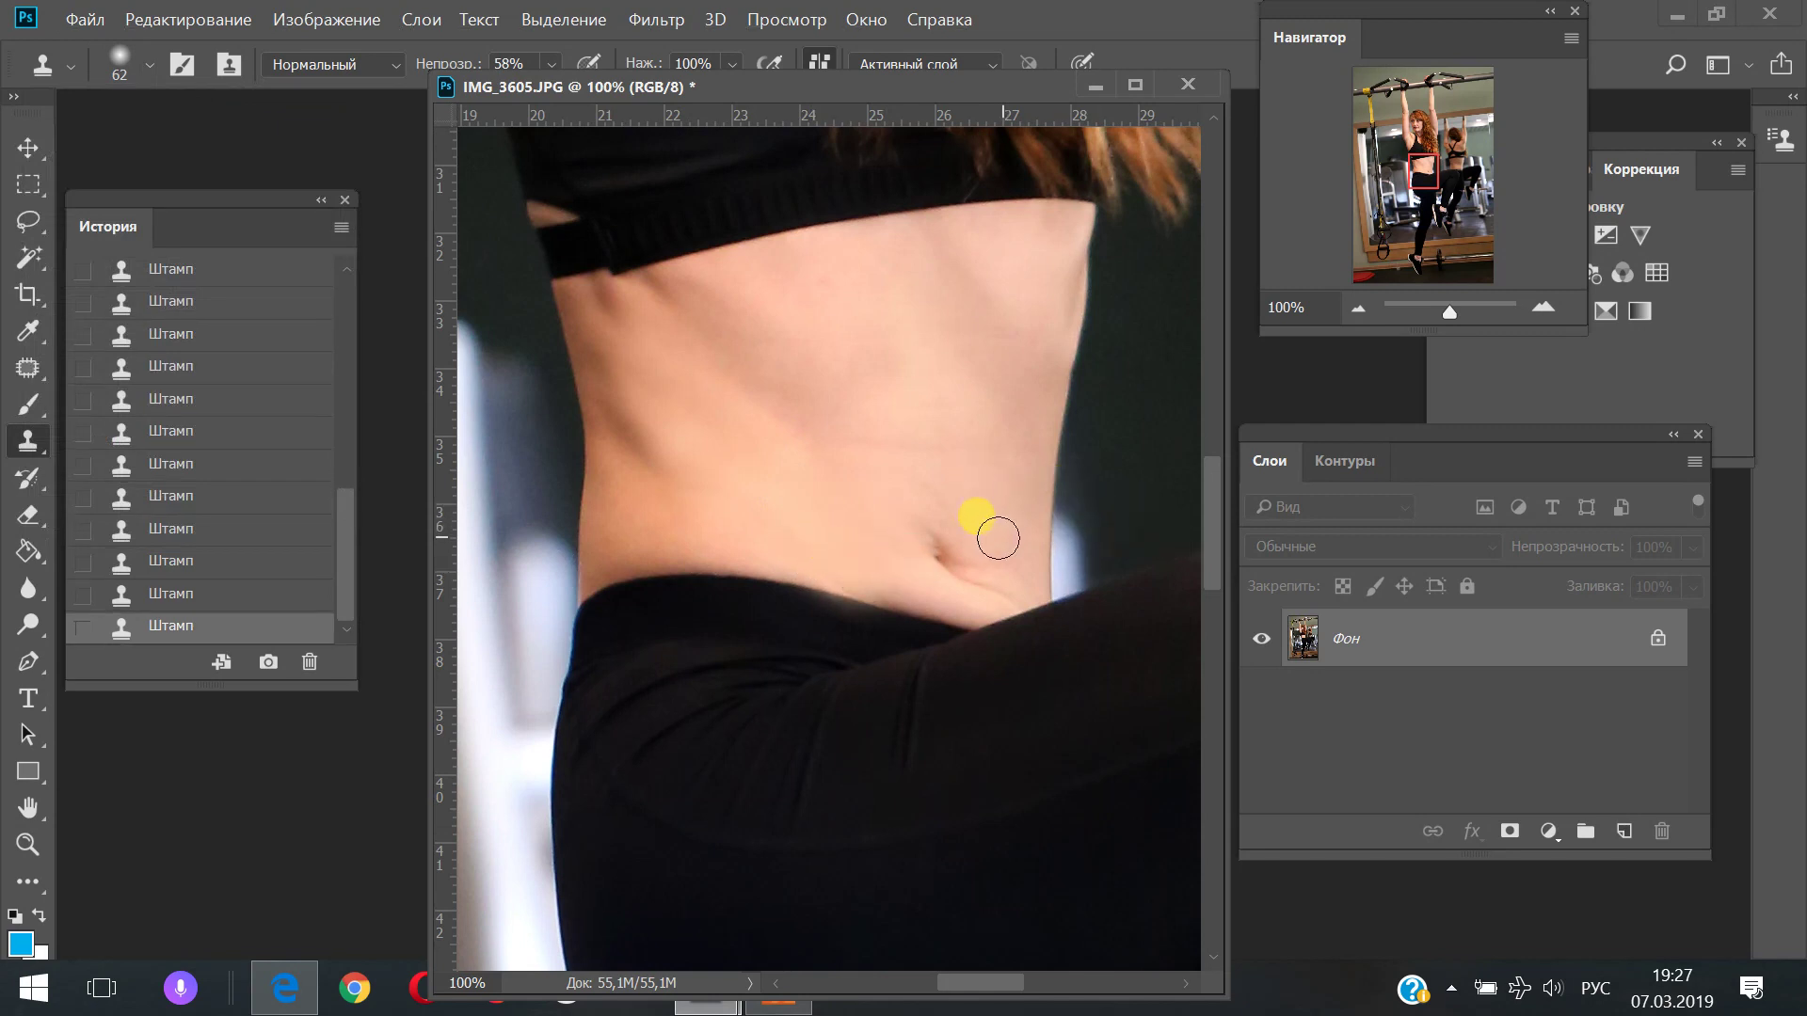
pyautogui.moveTo(998, 529); pyautogui.dragTo(972, 582)
pyautogui.keyDown('alt'); pyautogui.click(915, 572); pyautogui.keyUp('alt')
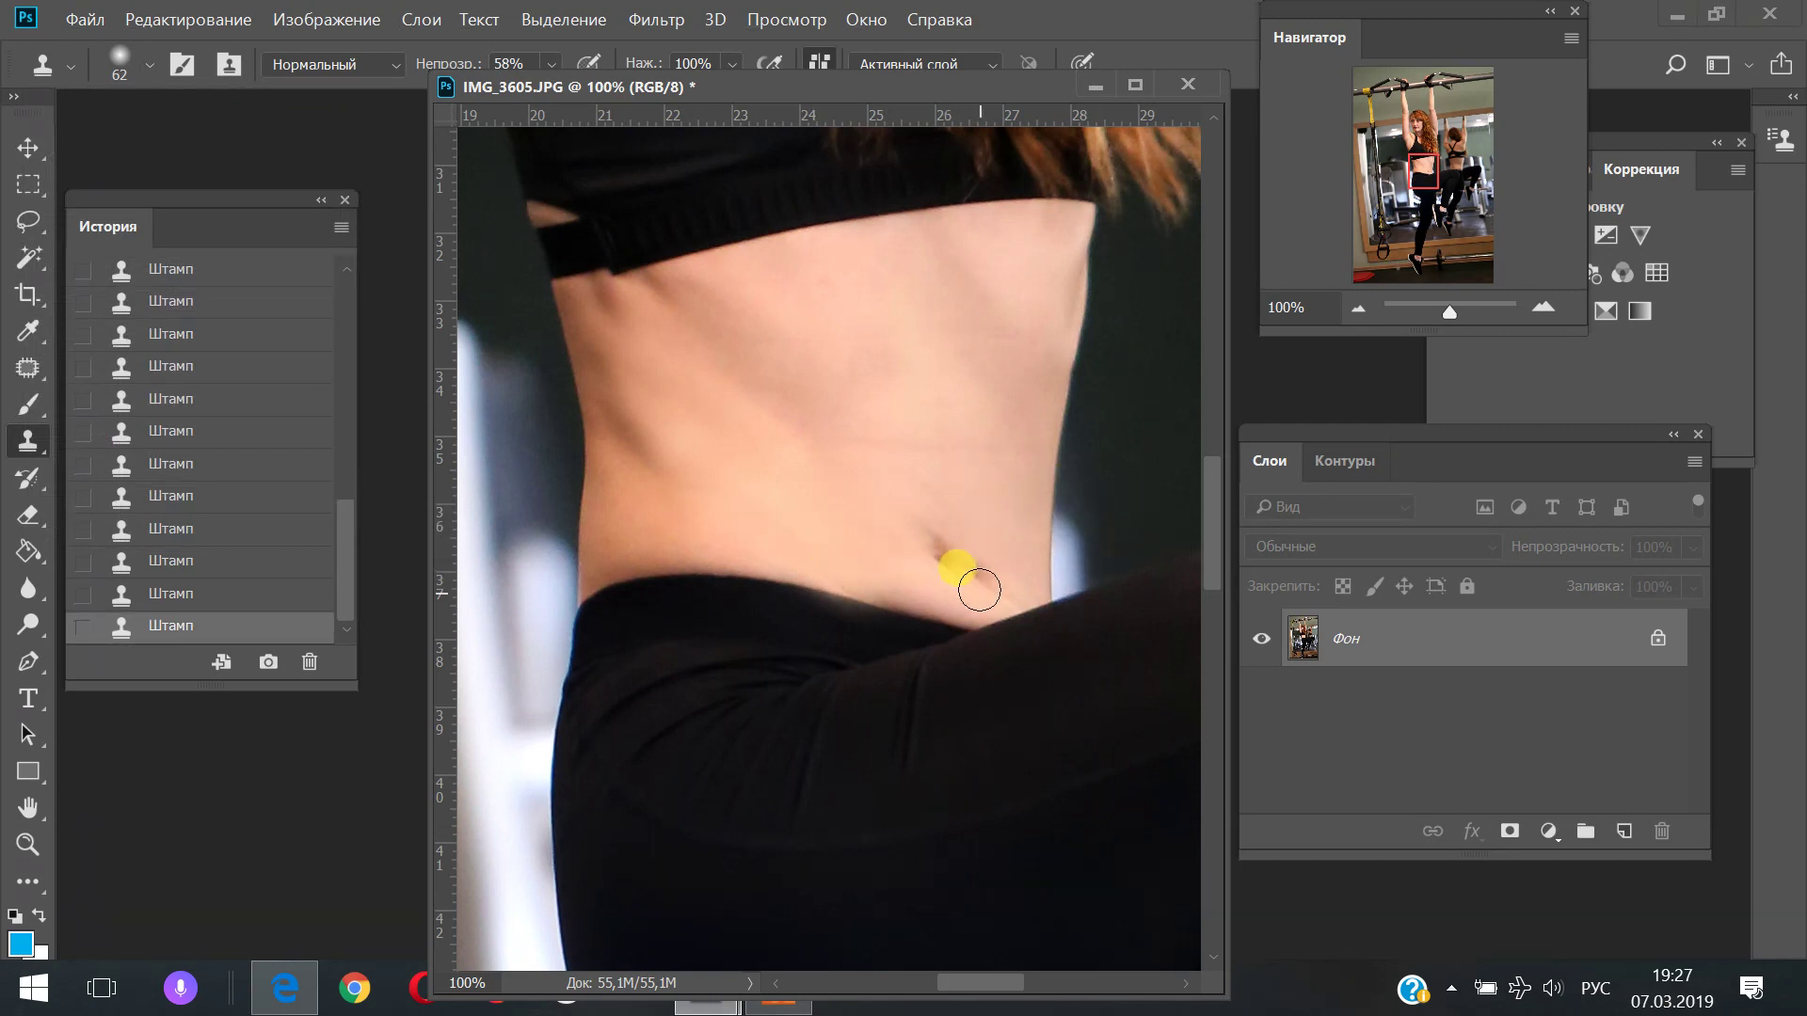
# Toggle the History panel off and back on via the Window menu
pyautogui.click(188, 19)
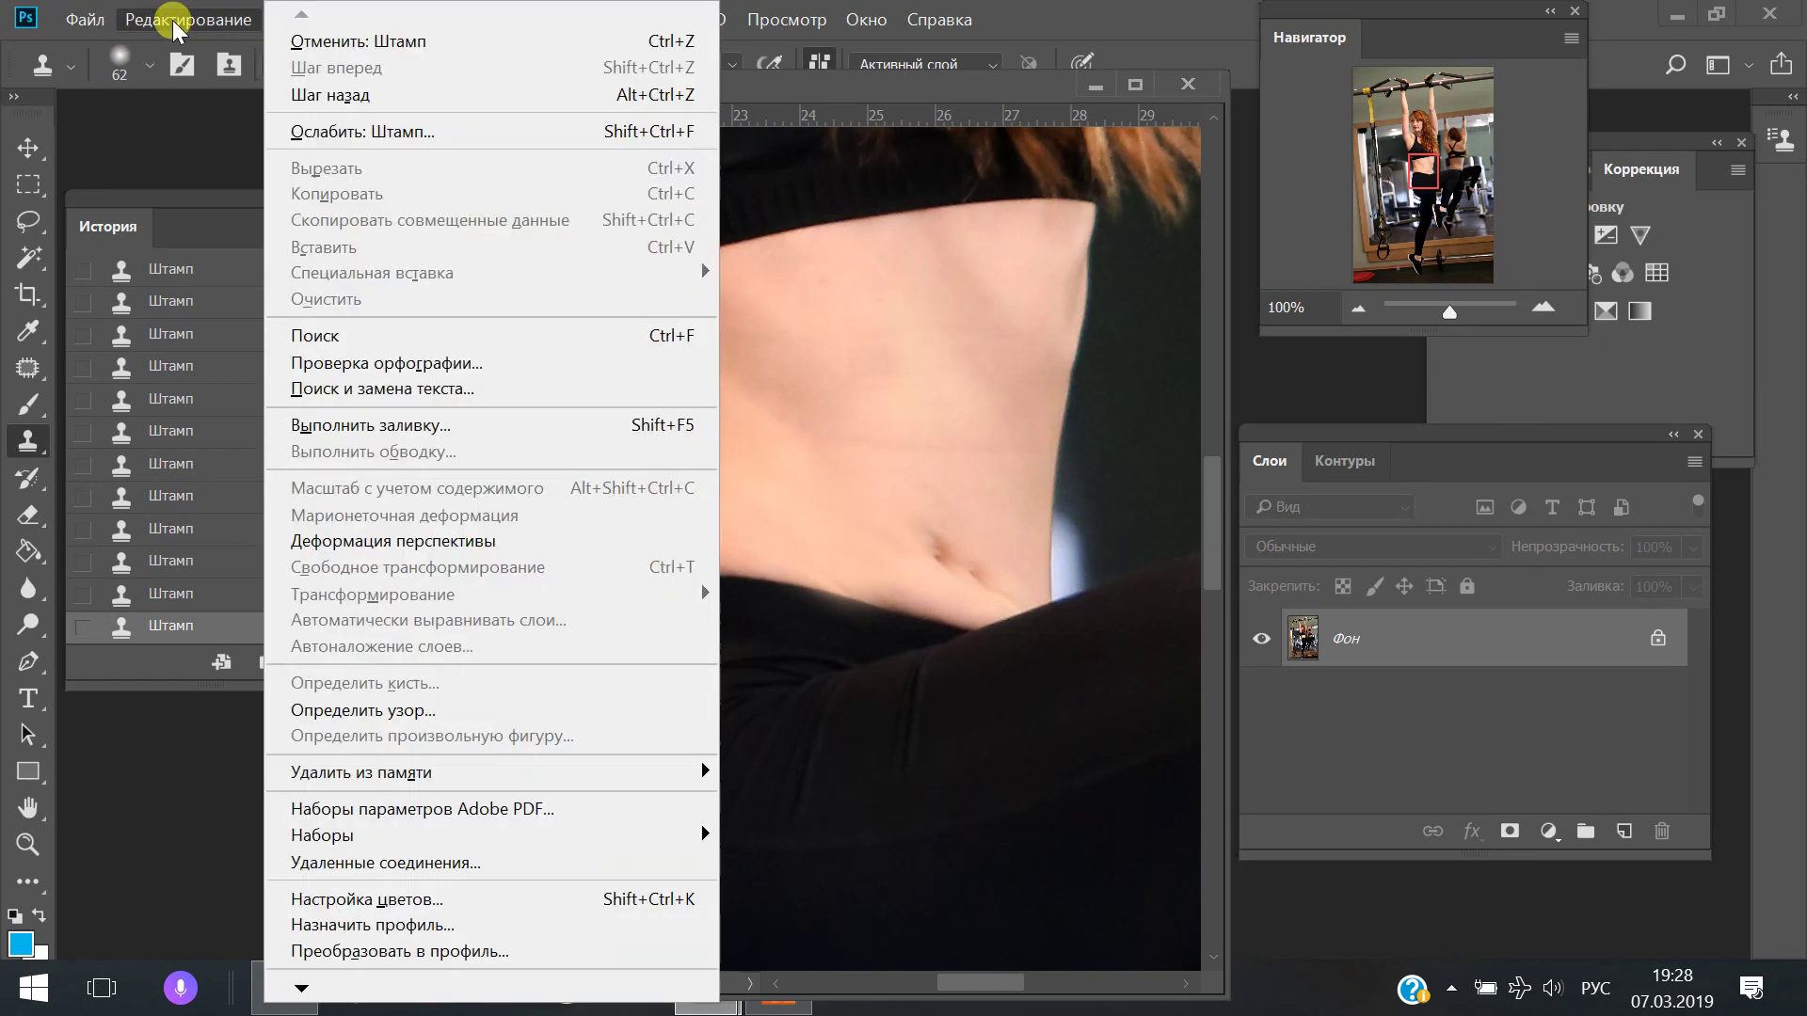
pyautogui.press('Escape')
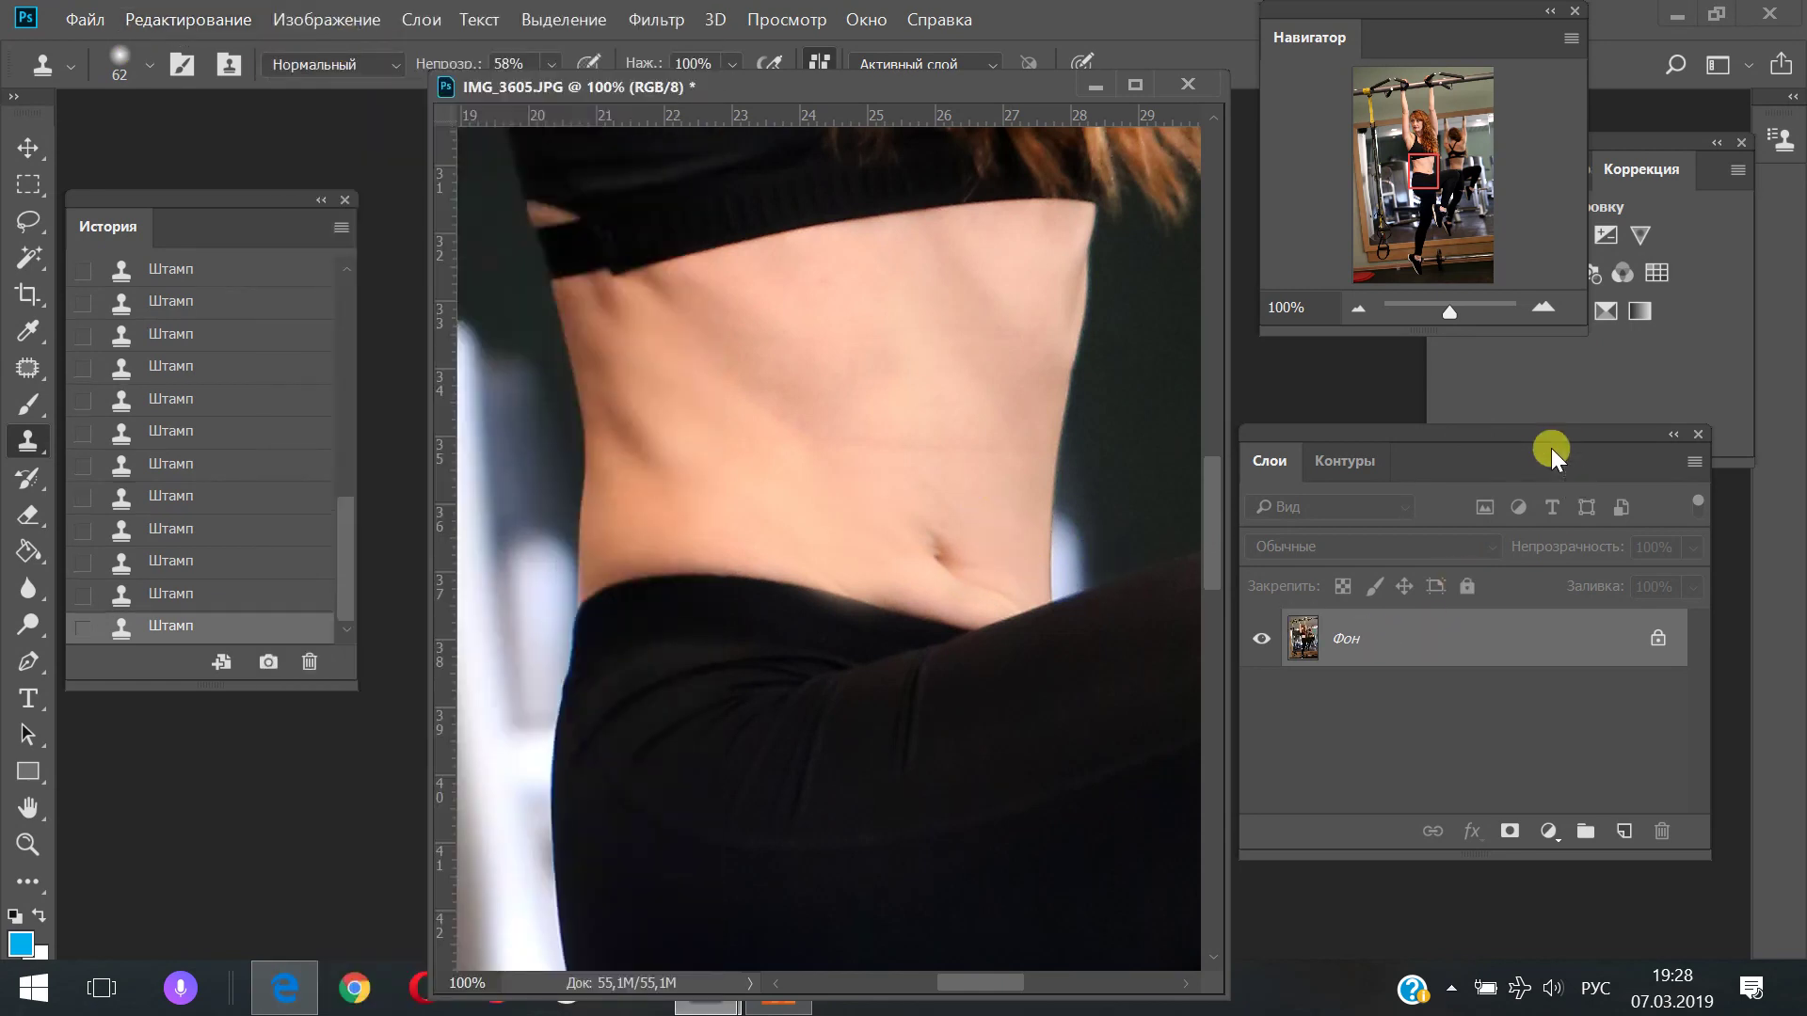
pyautogui.click(864, 21)
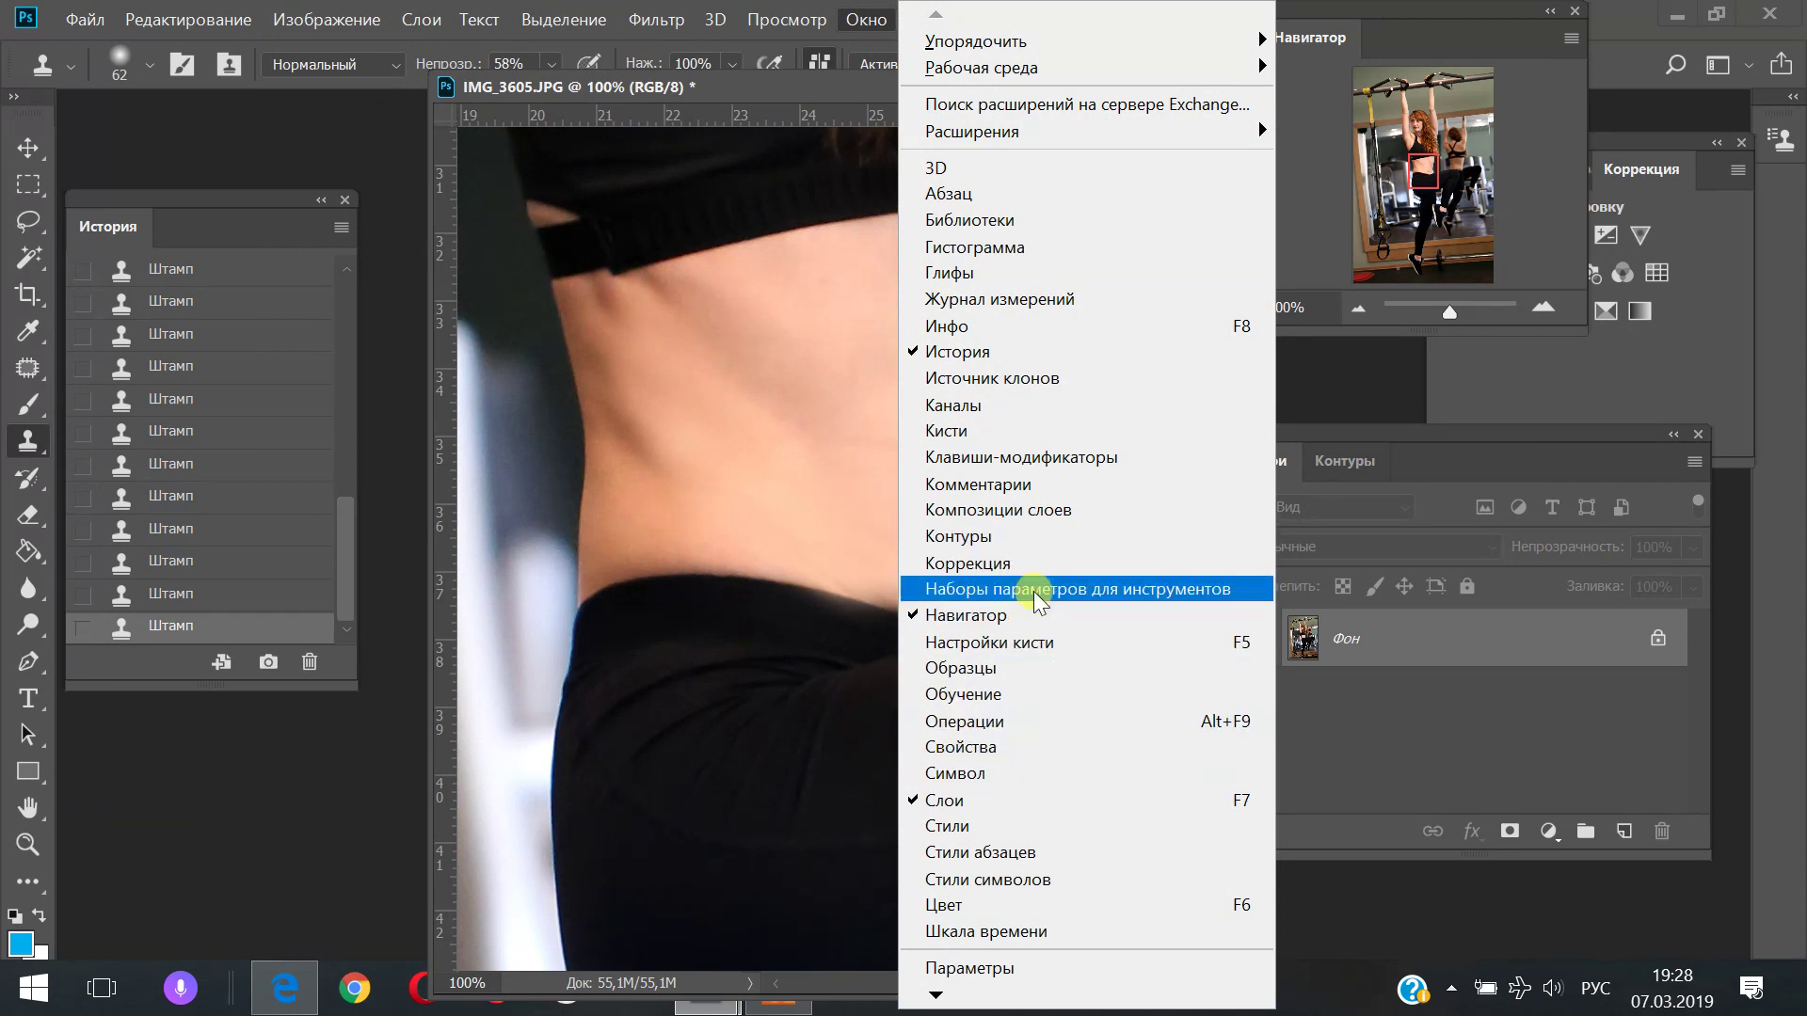
pyautogui.click(997, 354)
pyautogui.click(858, 19)
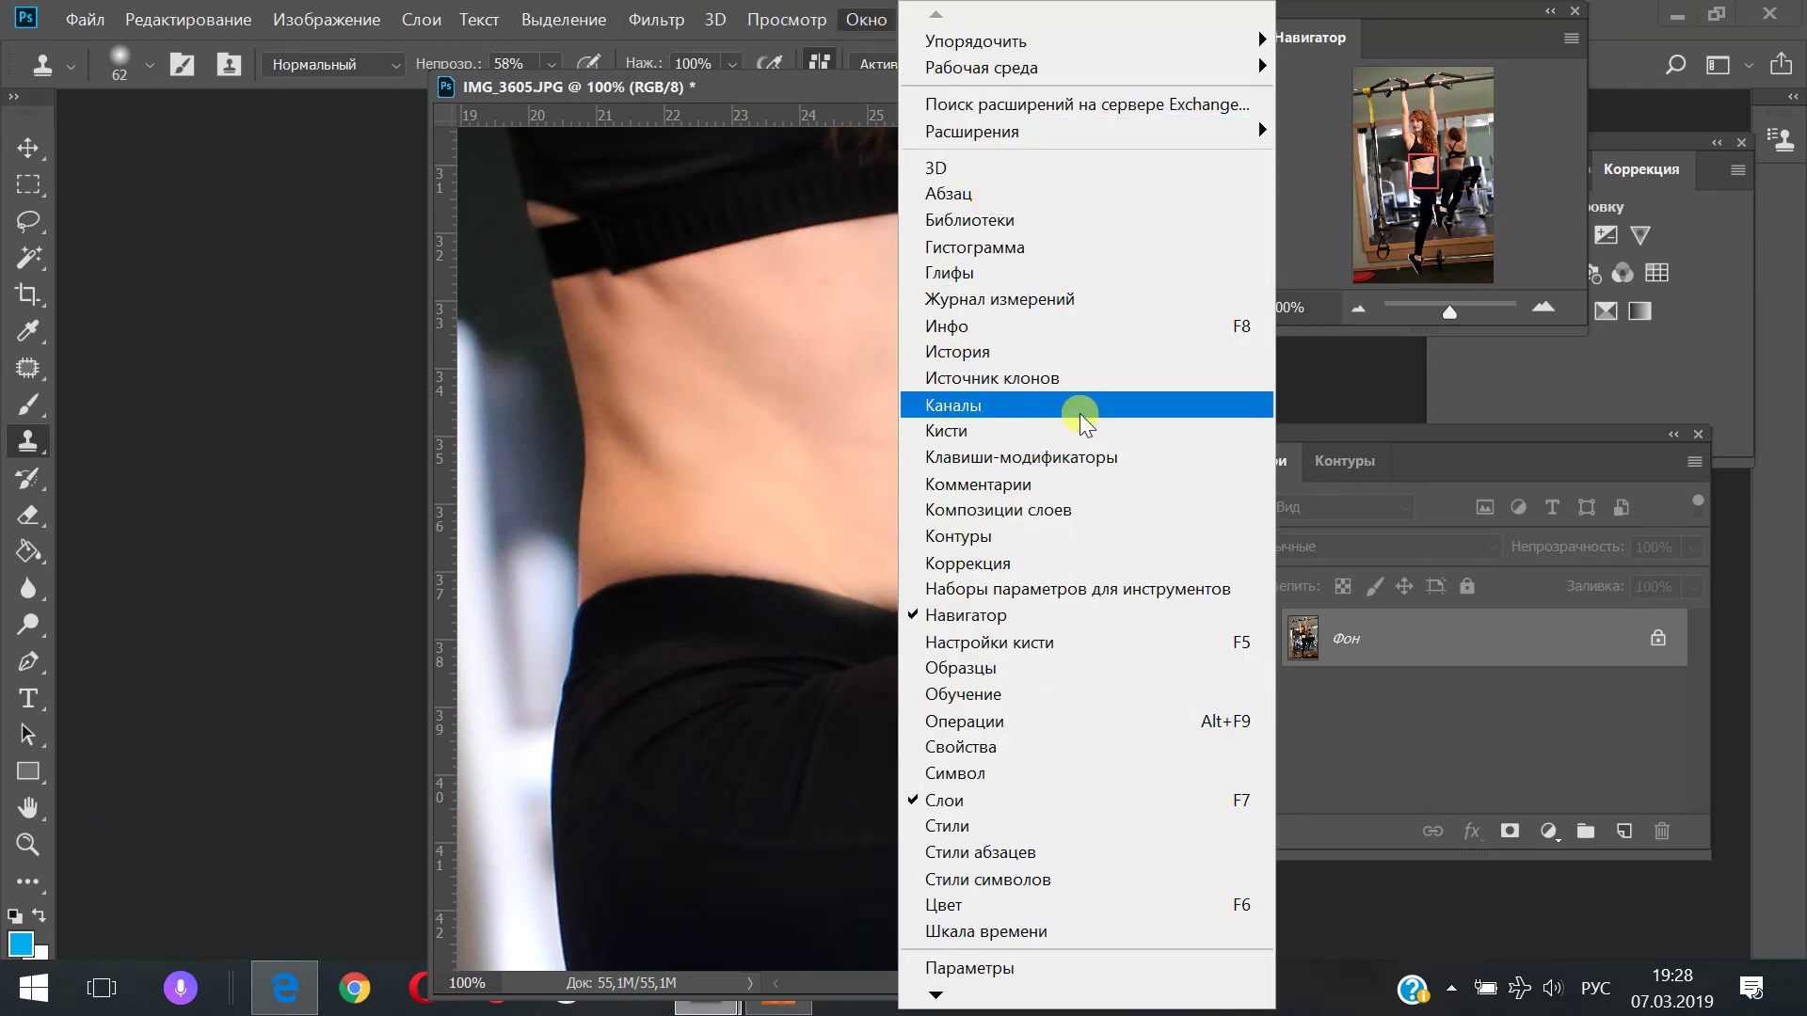
pyautogui.click(998, 354)
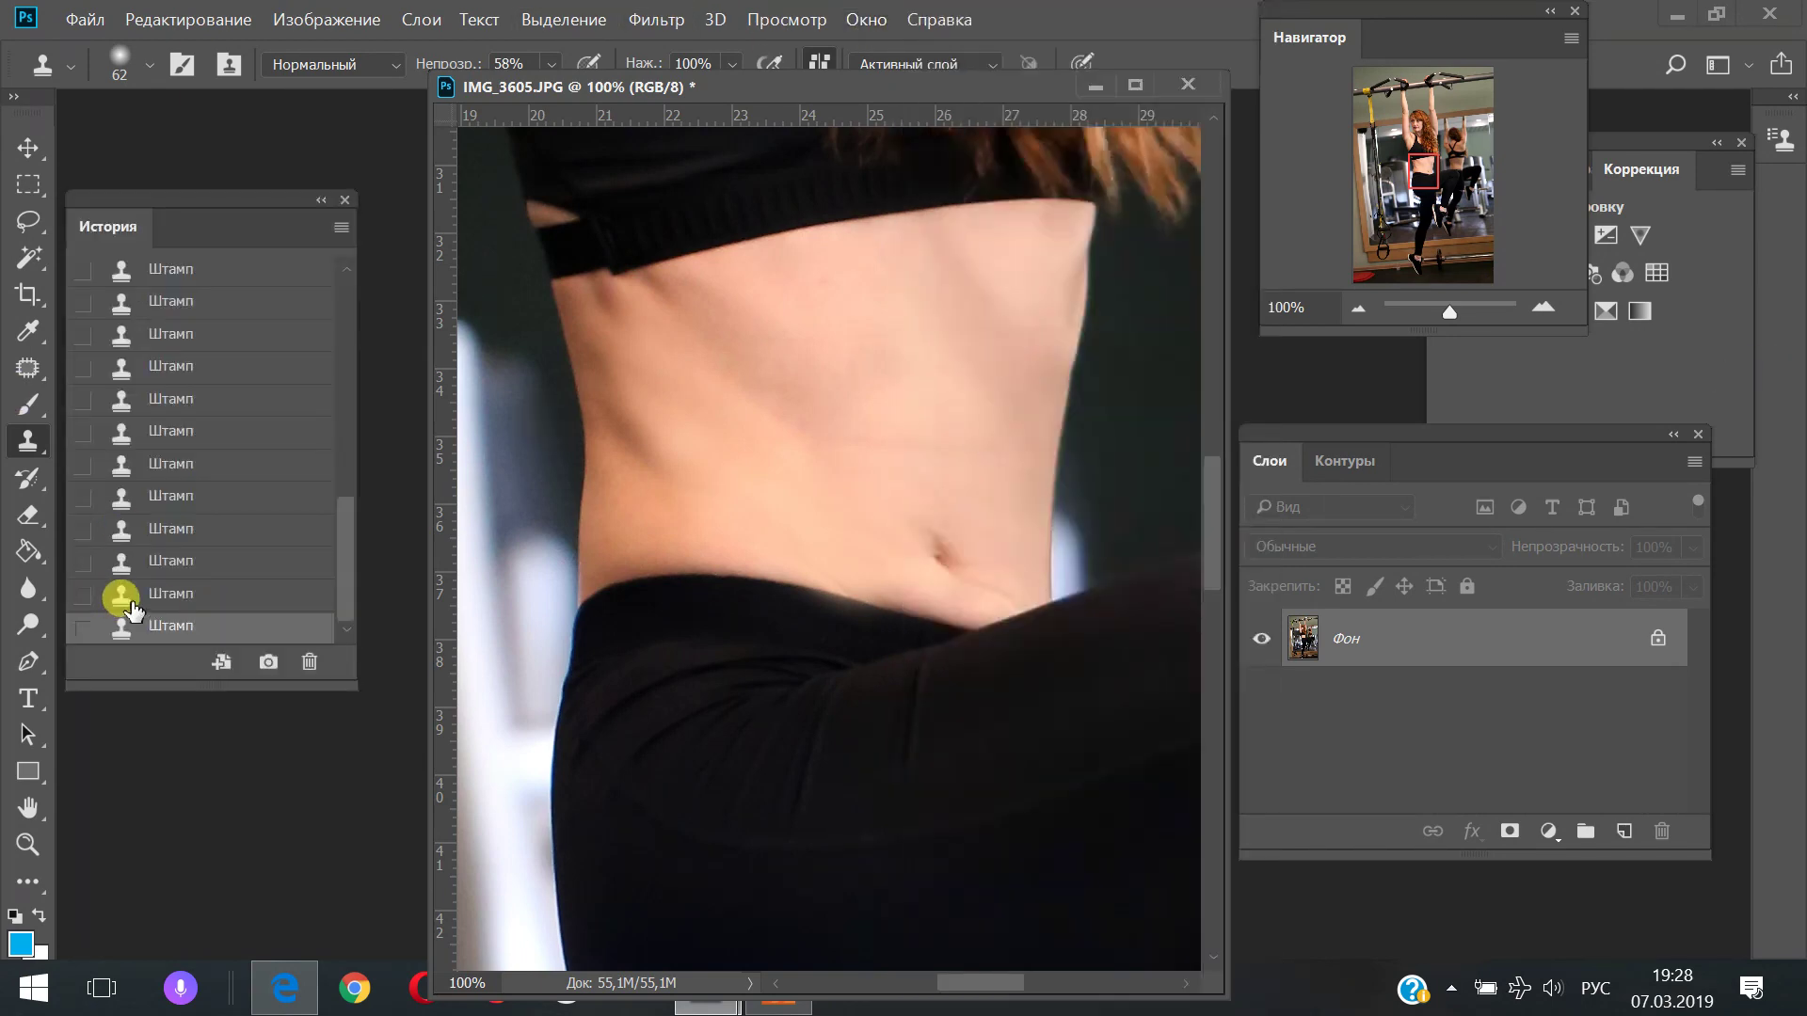
# Undo the last stroke and re-clone the navel and upper abdomen skin
pyautogui.hotkey('ctrl', 'z')
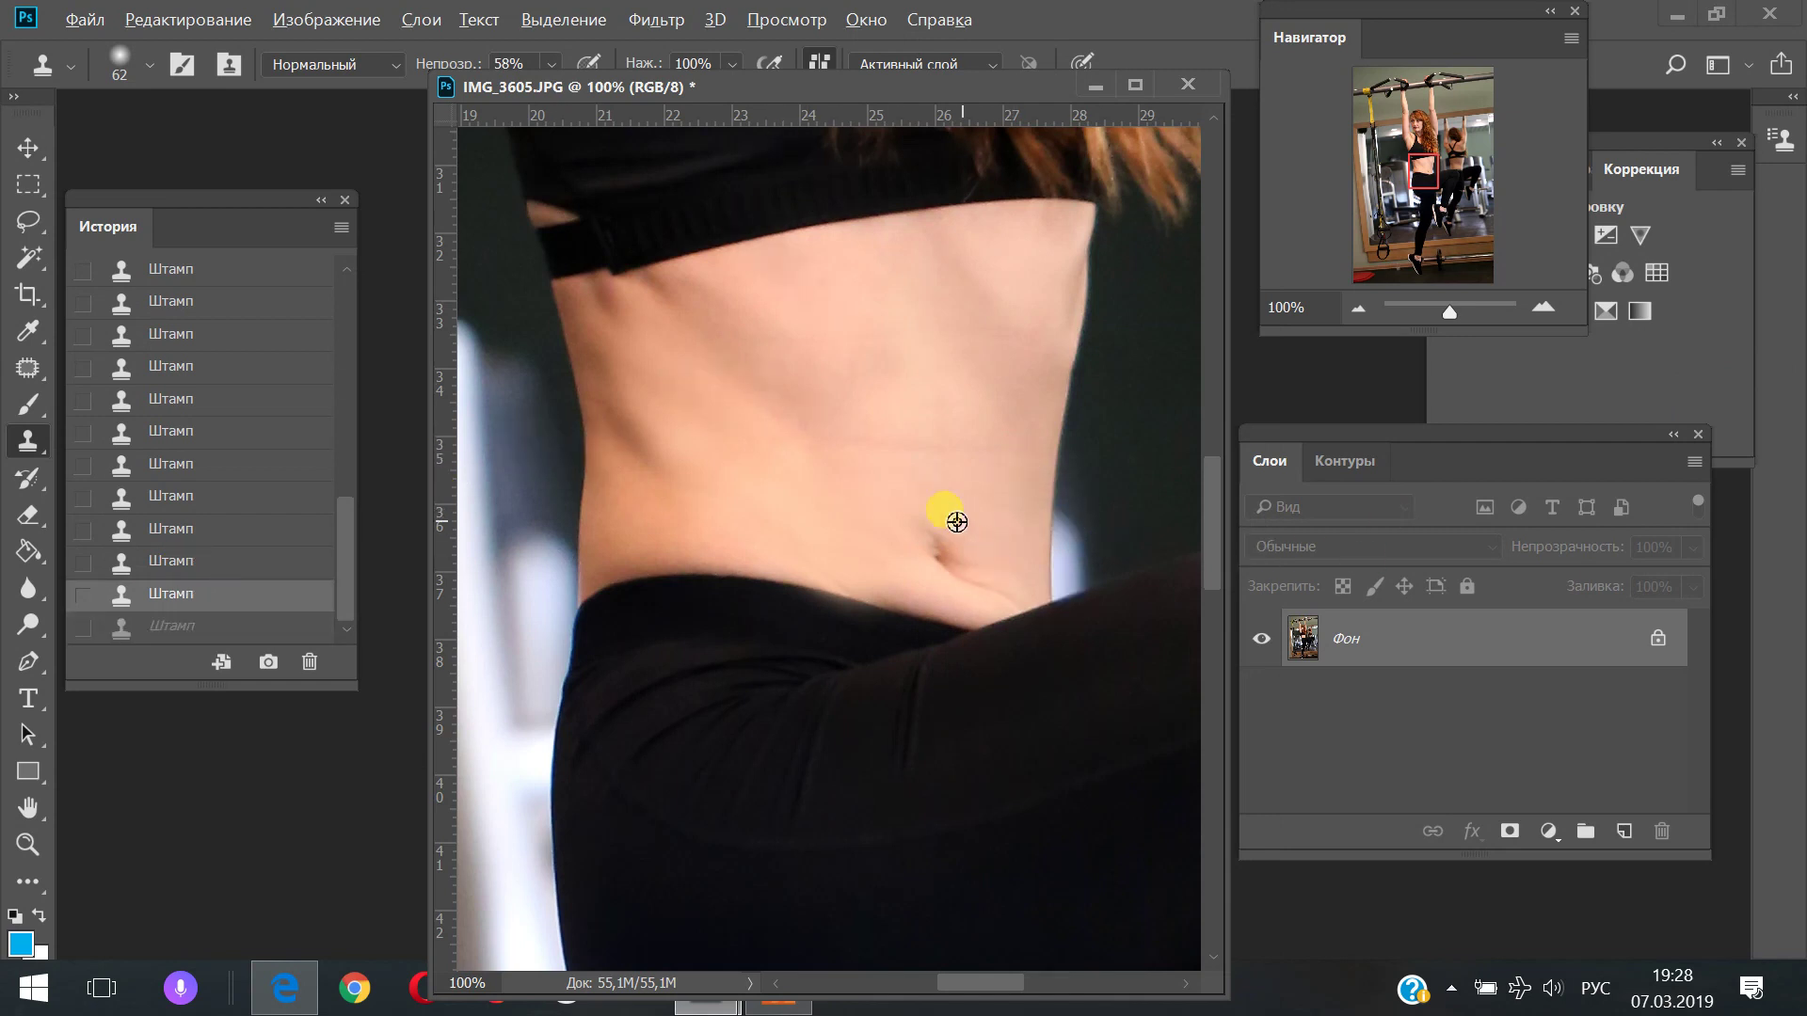
pyautogui.moveTo(988, 536); pyautogui.dragTo(988, 576)
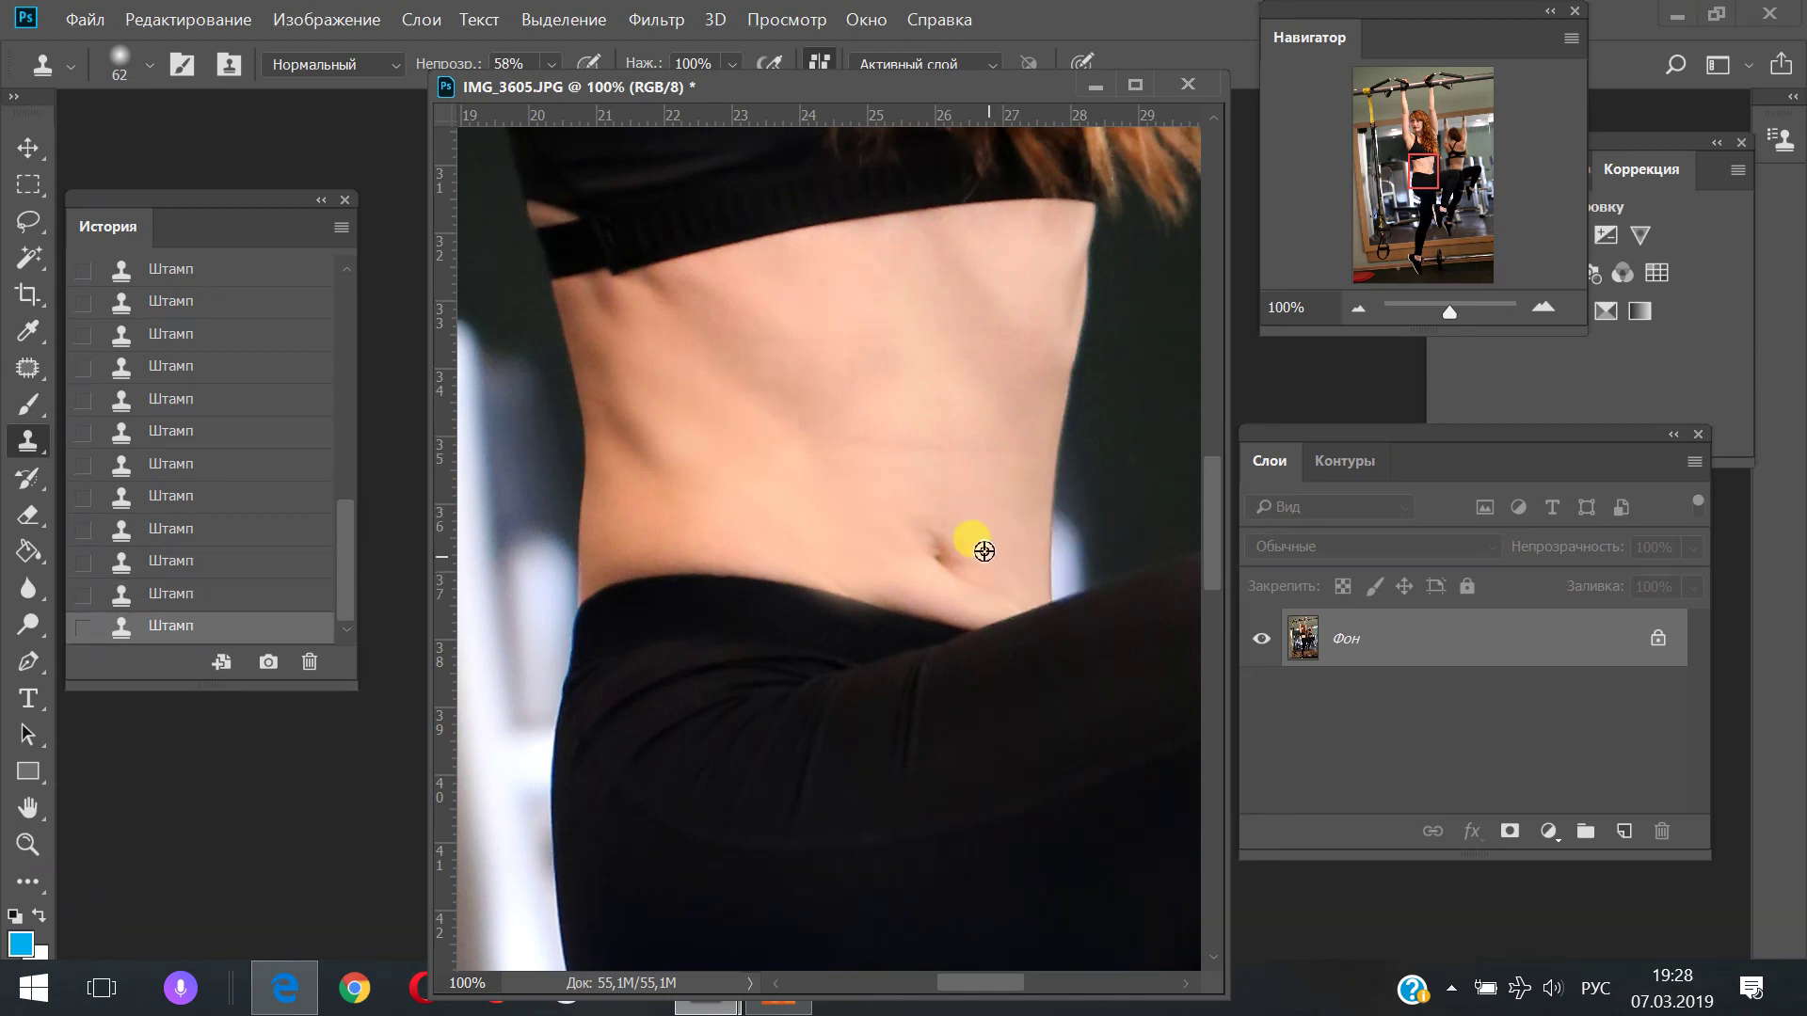
pyautogui.moveTo(979, 585); pyautogui.dragTo(988, 591)
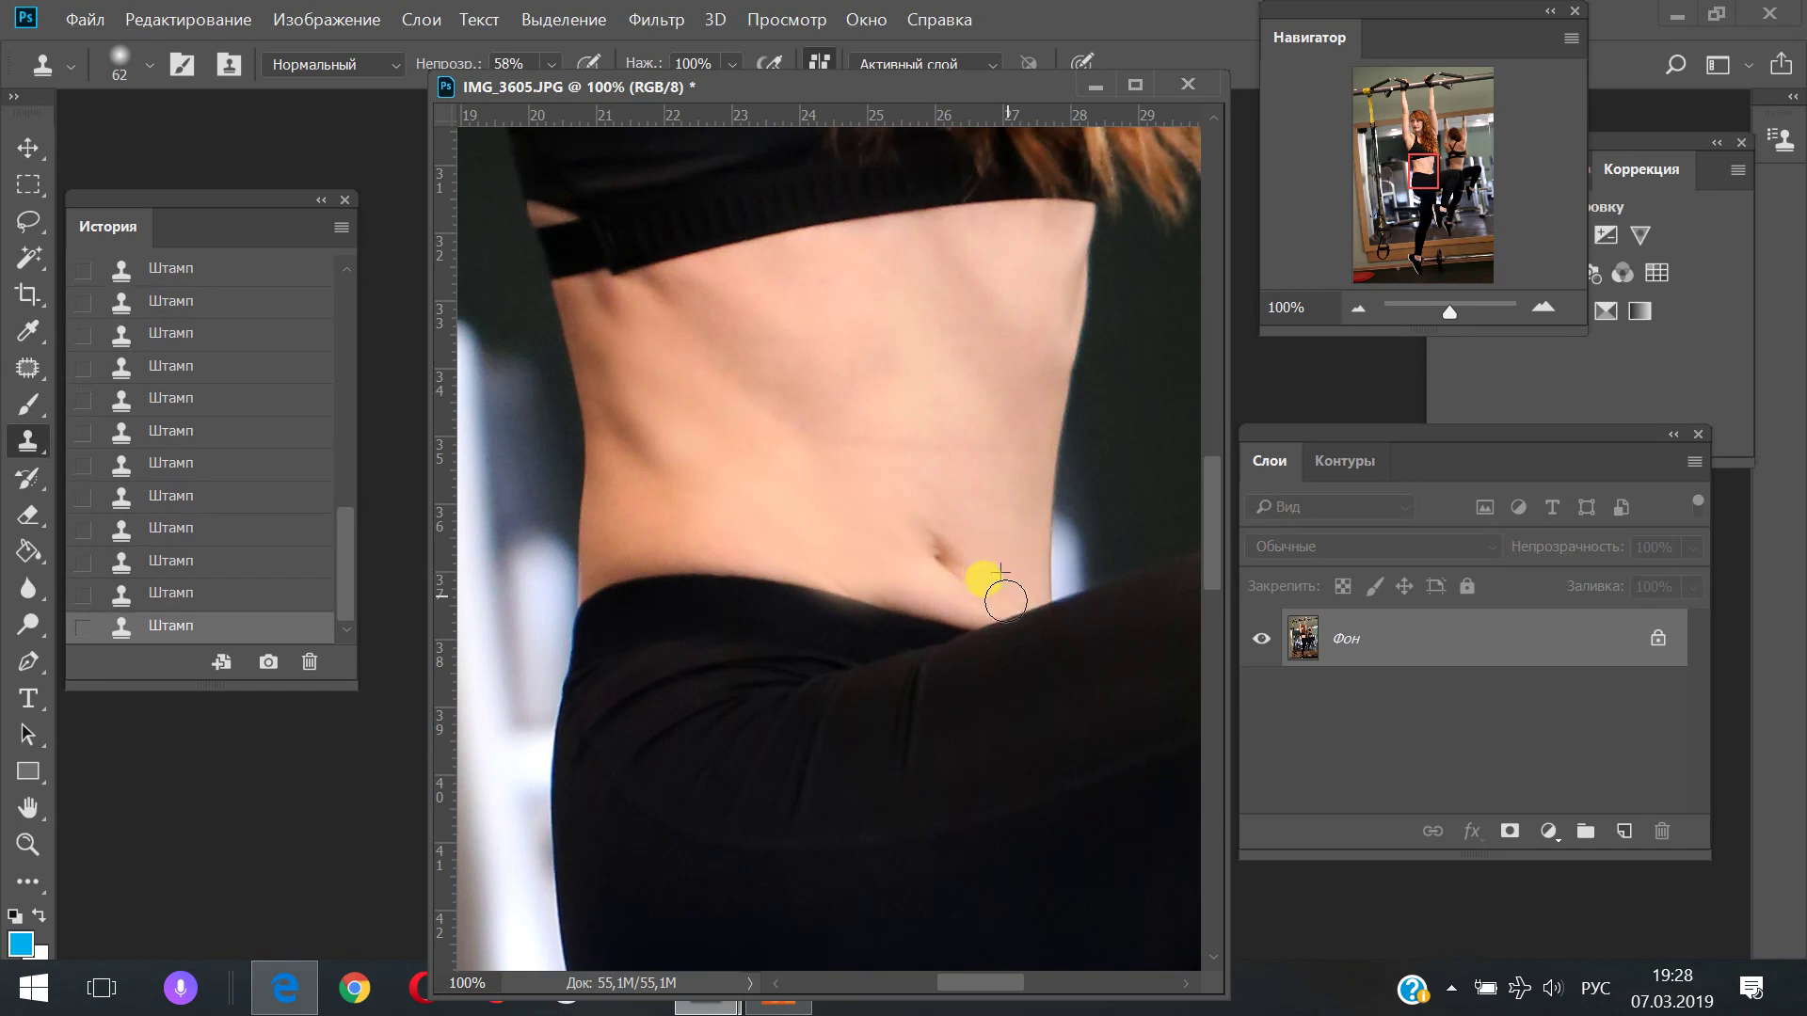
pyautogui.keyDown('alt'); pyautogui.click(879, 566); pyautogui.keyUp('alt')
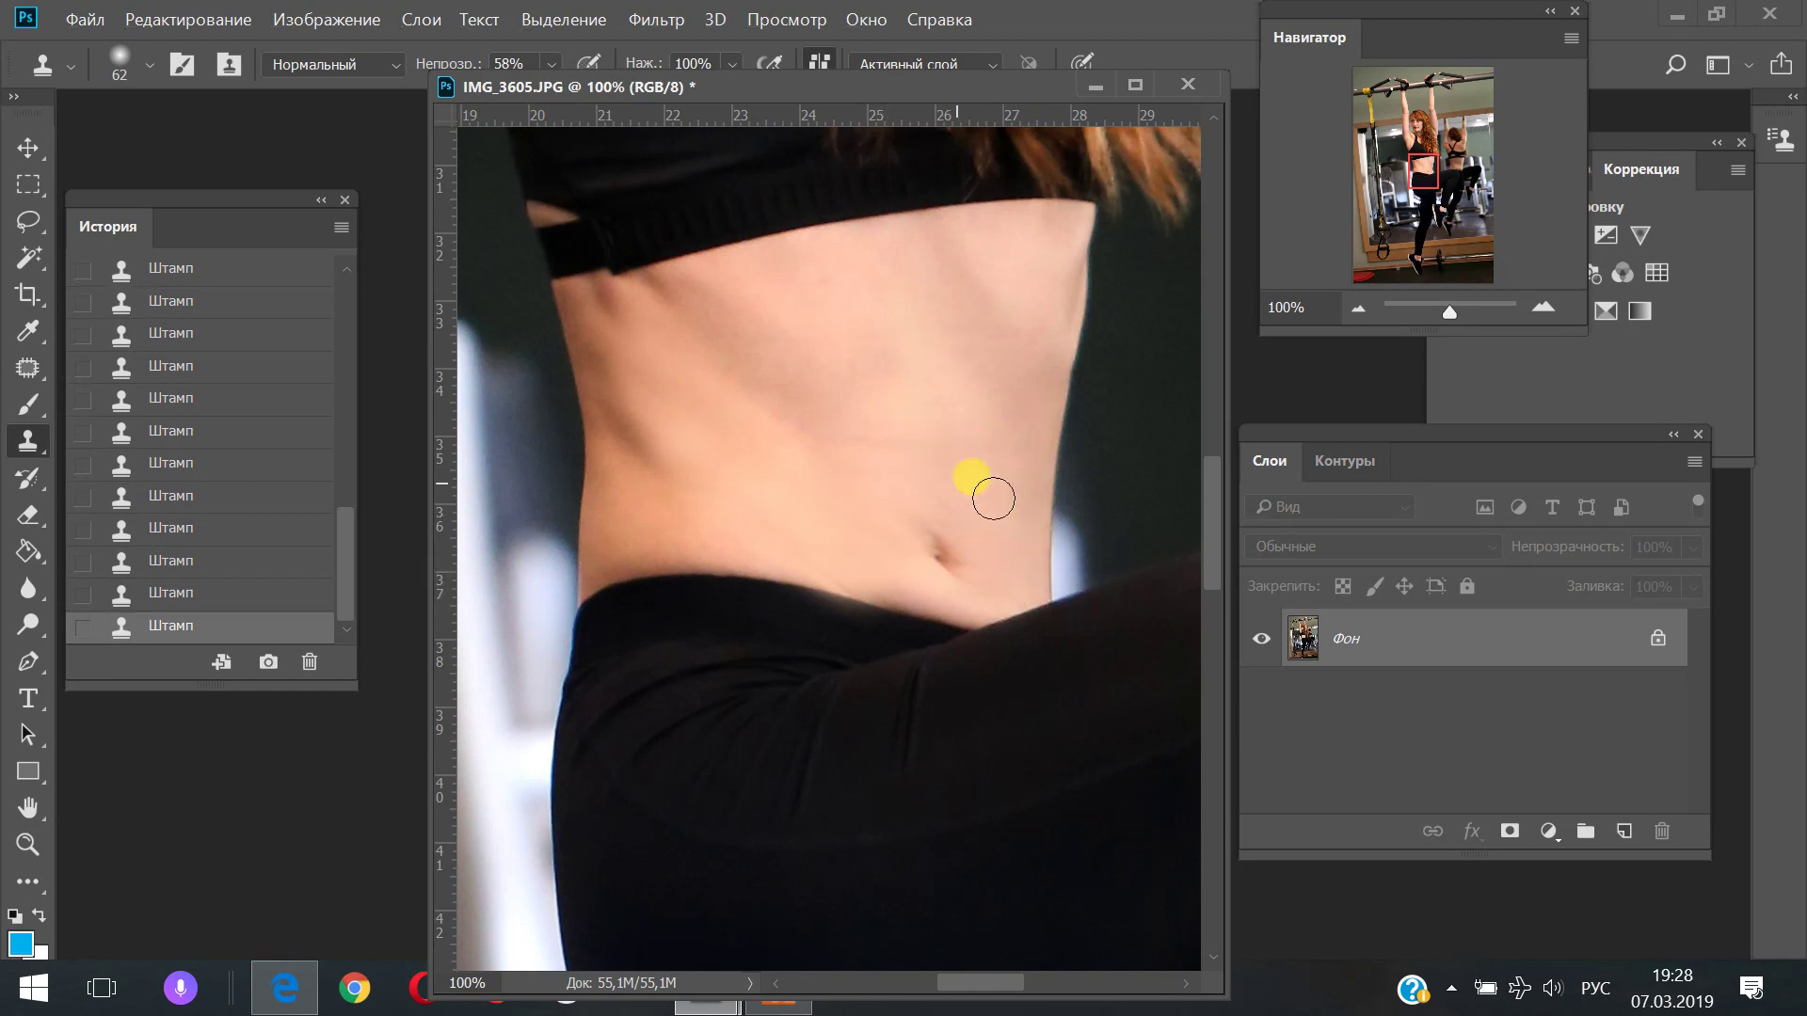
pyautogui.moveTo(901, 428); pyautogui.dragTo(1016, 428)
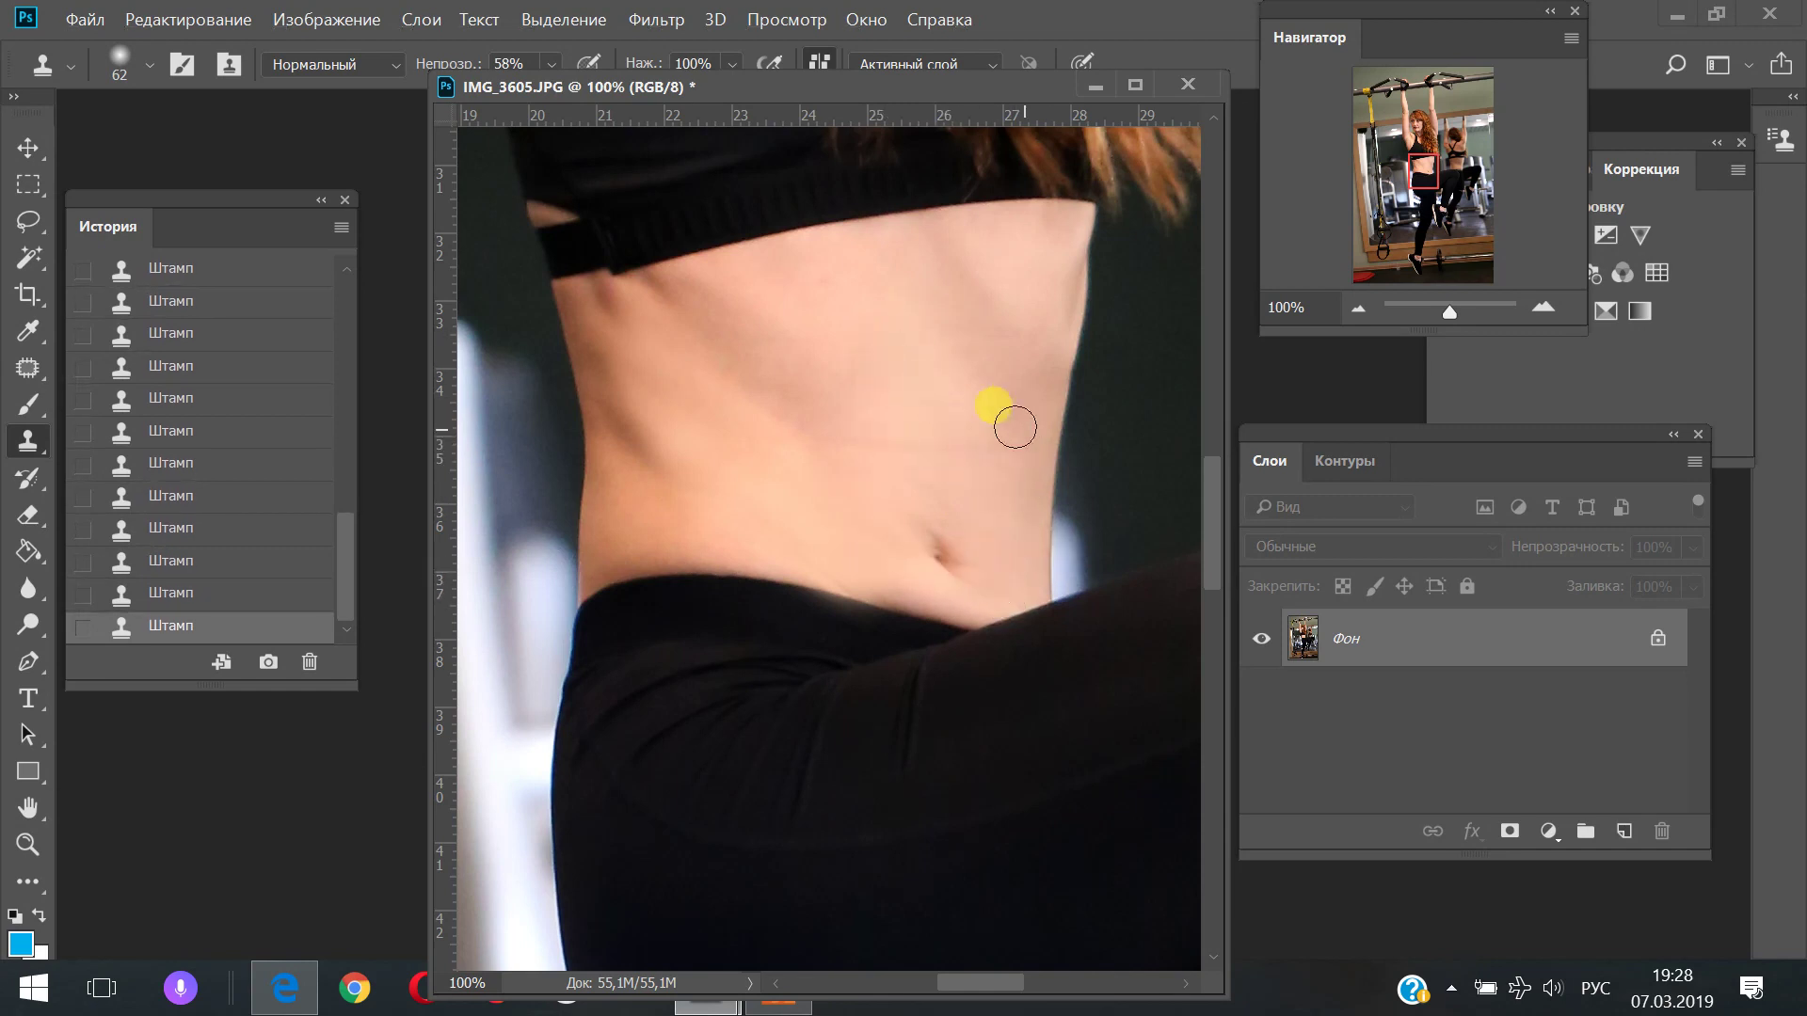
pyautogui.moveTo(929, 378); pyautogui.dragTo(1088, 384)
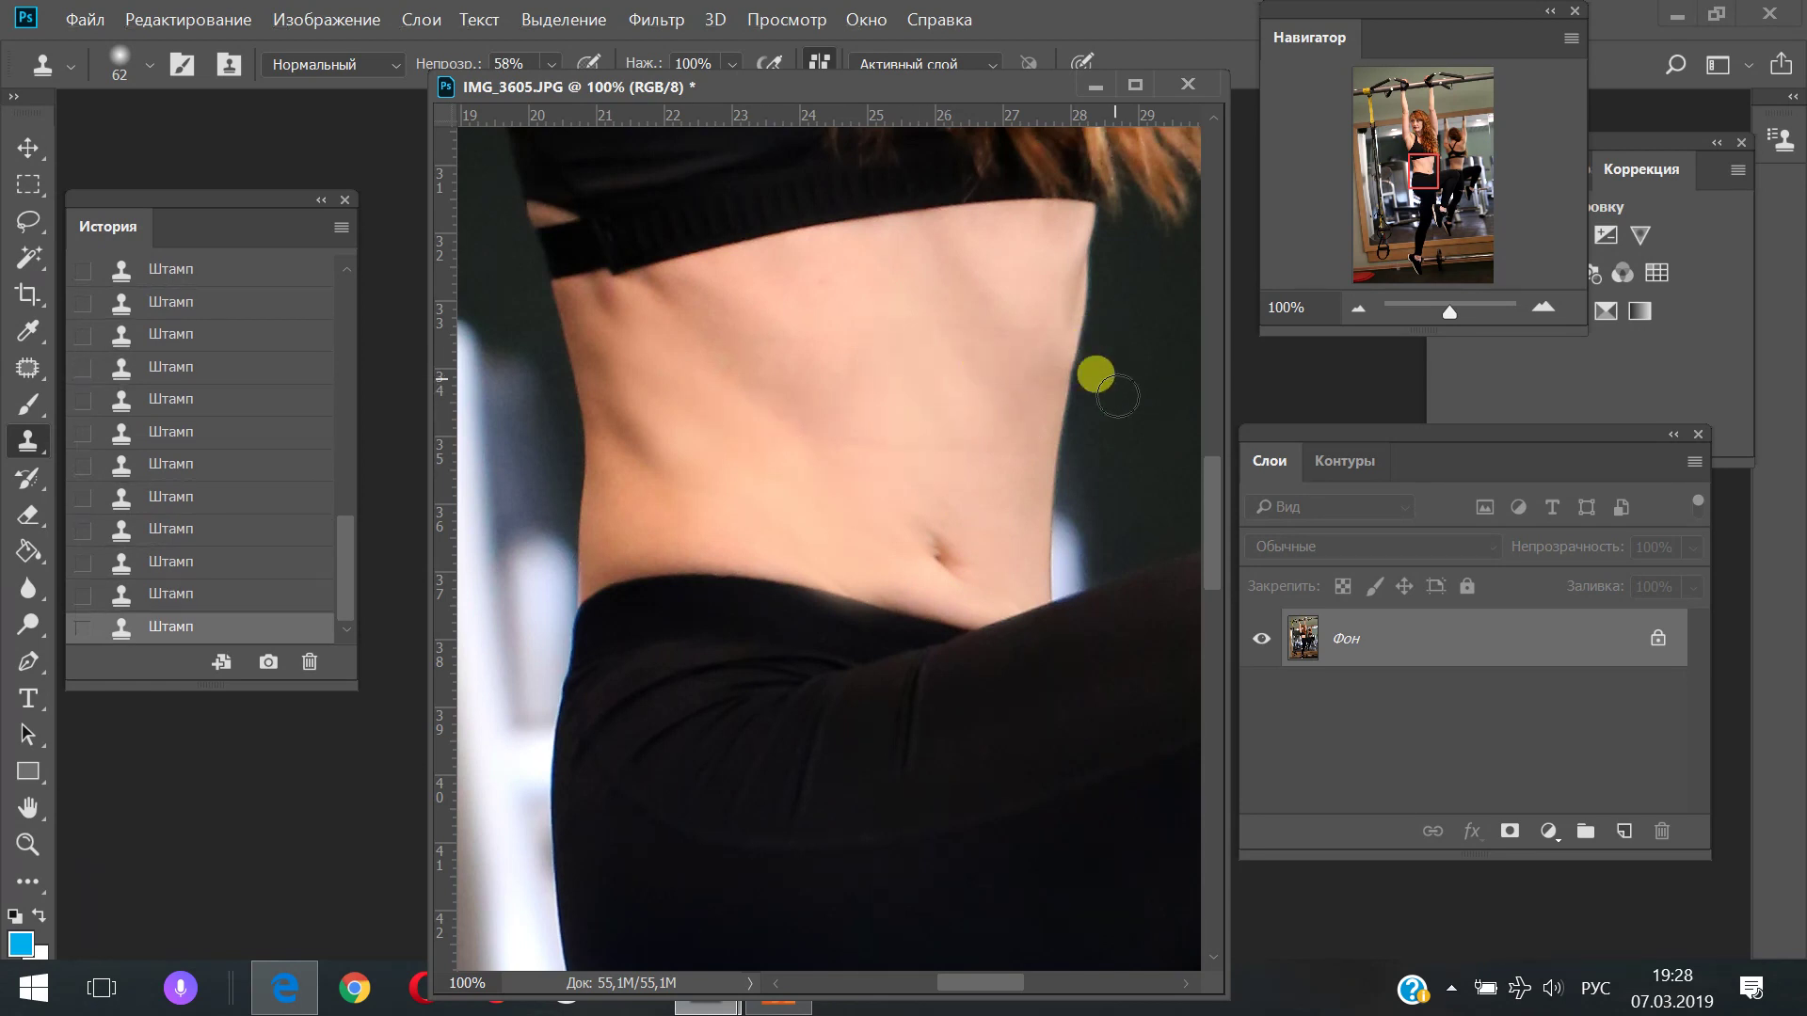
pyautogui.moveTo(871, 379); pyautogui.dragTo(879, 653)
pyautogui.moveTo(851, 471)
pyautogui.mouseDown()
pyautogui.moveTo(838, 734)
pyautogui.moveTo(946, 783)
pyautogui.mouseUp()
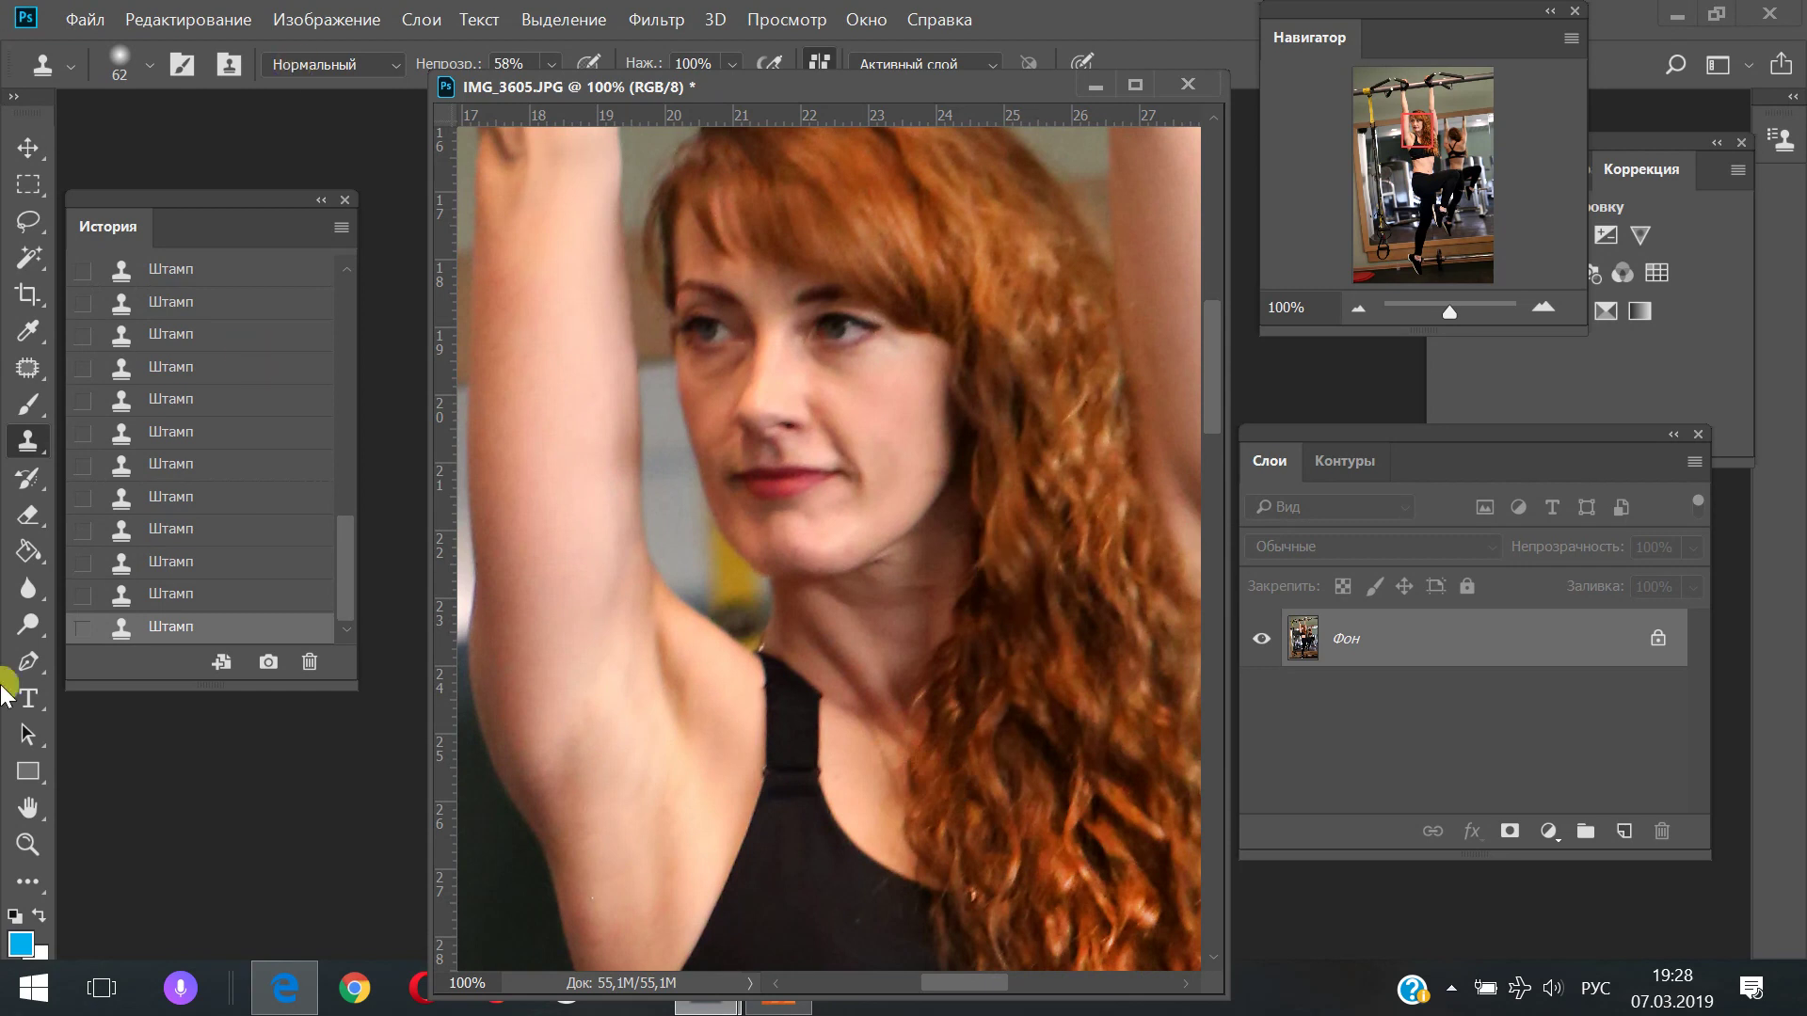
# Zoom the face to 200%, widen the window, and set a 44 px clone brush
pyautogui.click(28, 841)
pyautogui.click(860, 375)
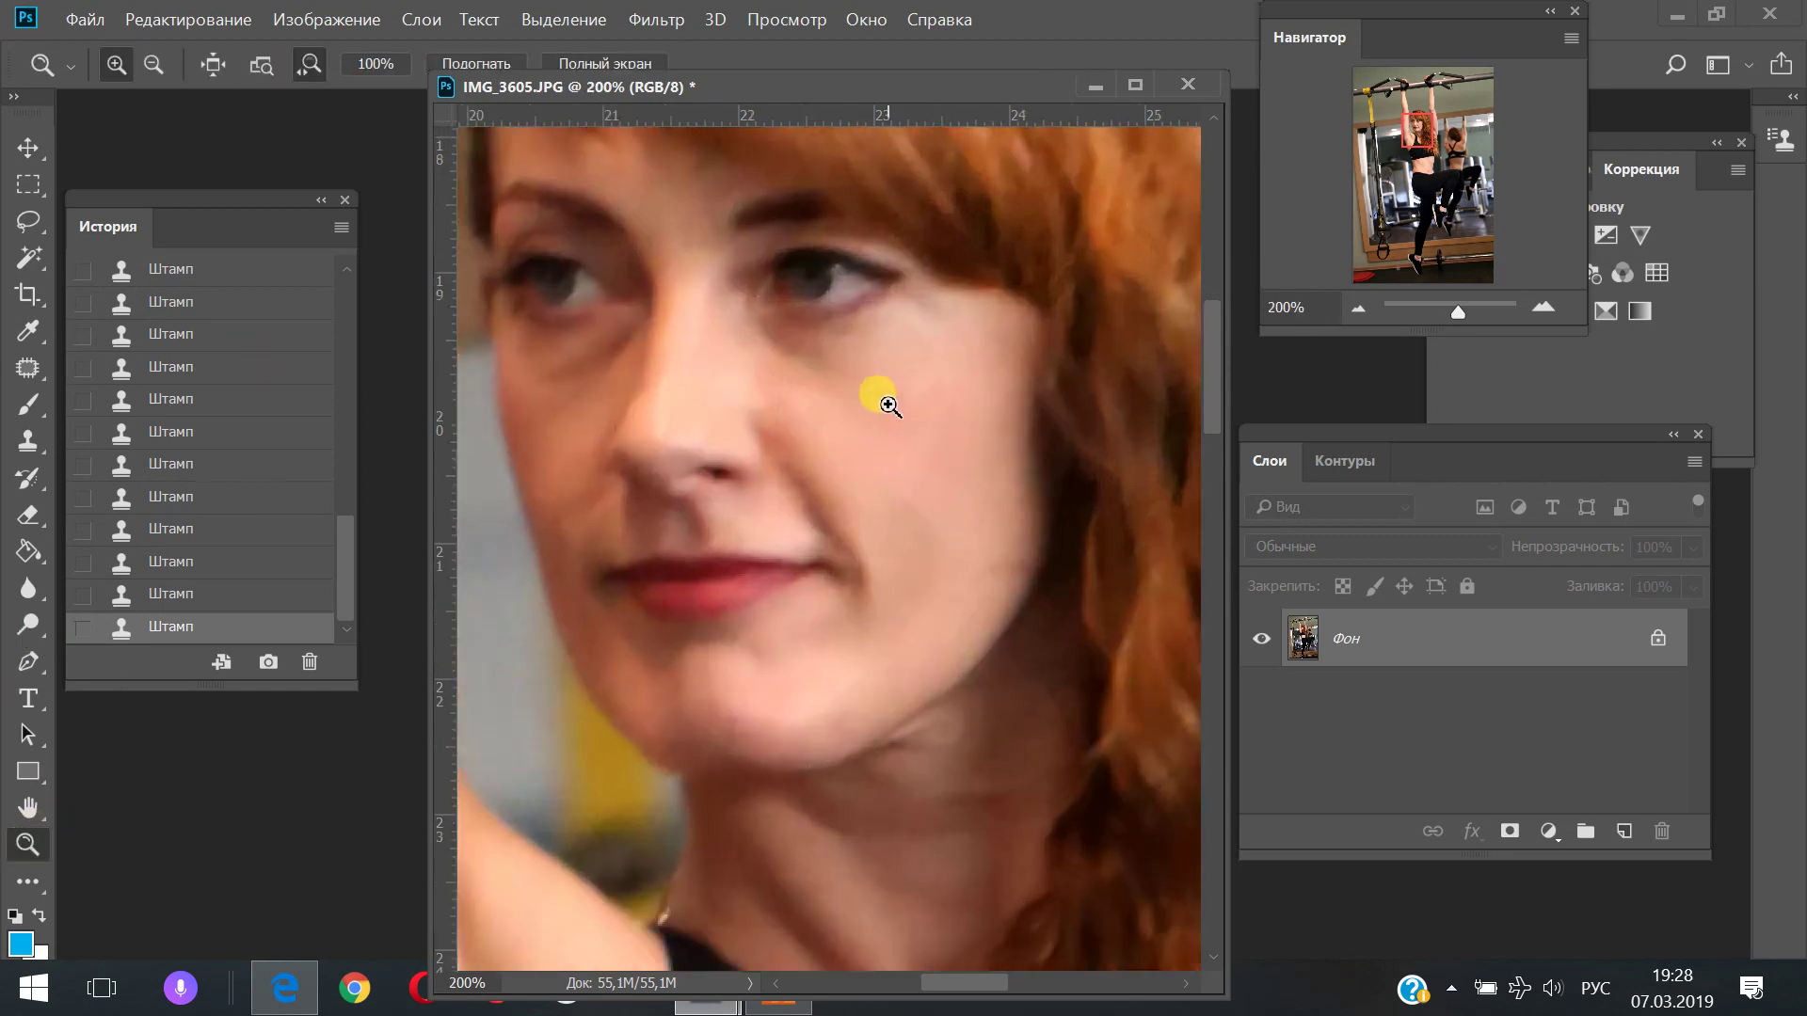
pyautogui.moveTo(1214, 979); pyautogui.dragTo(1610, 1011)
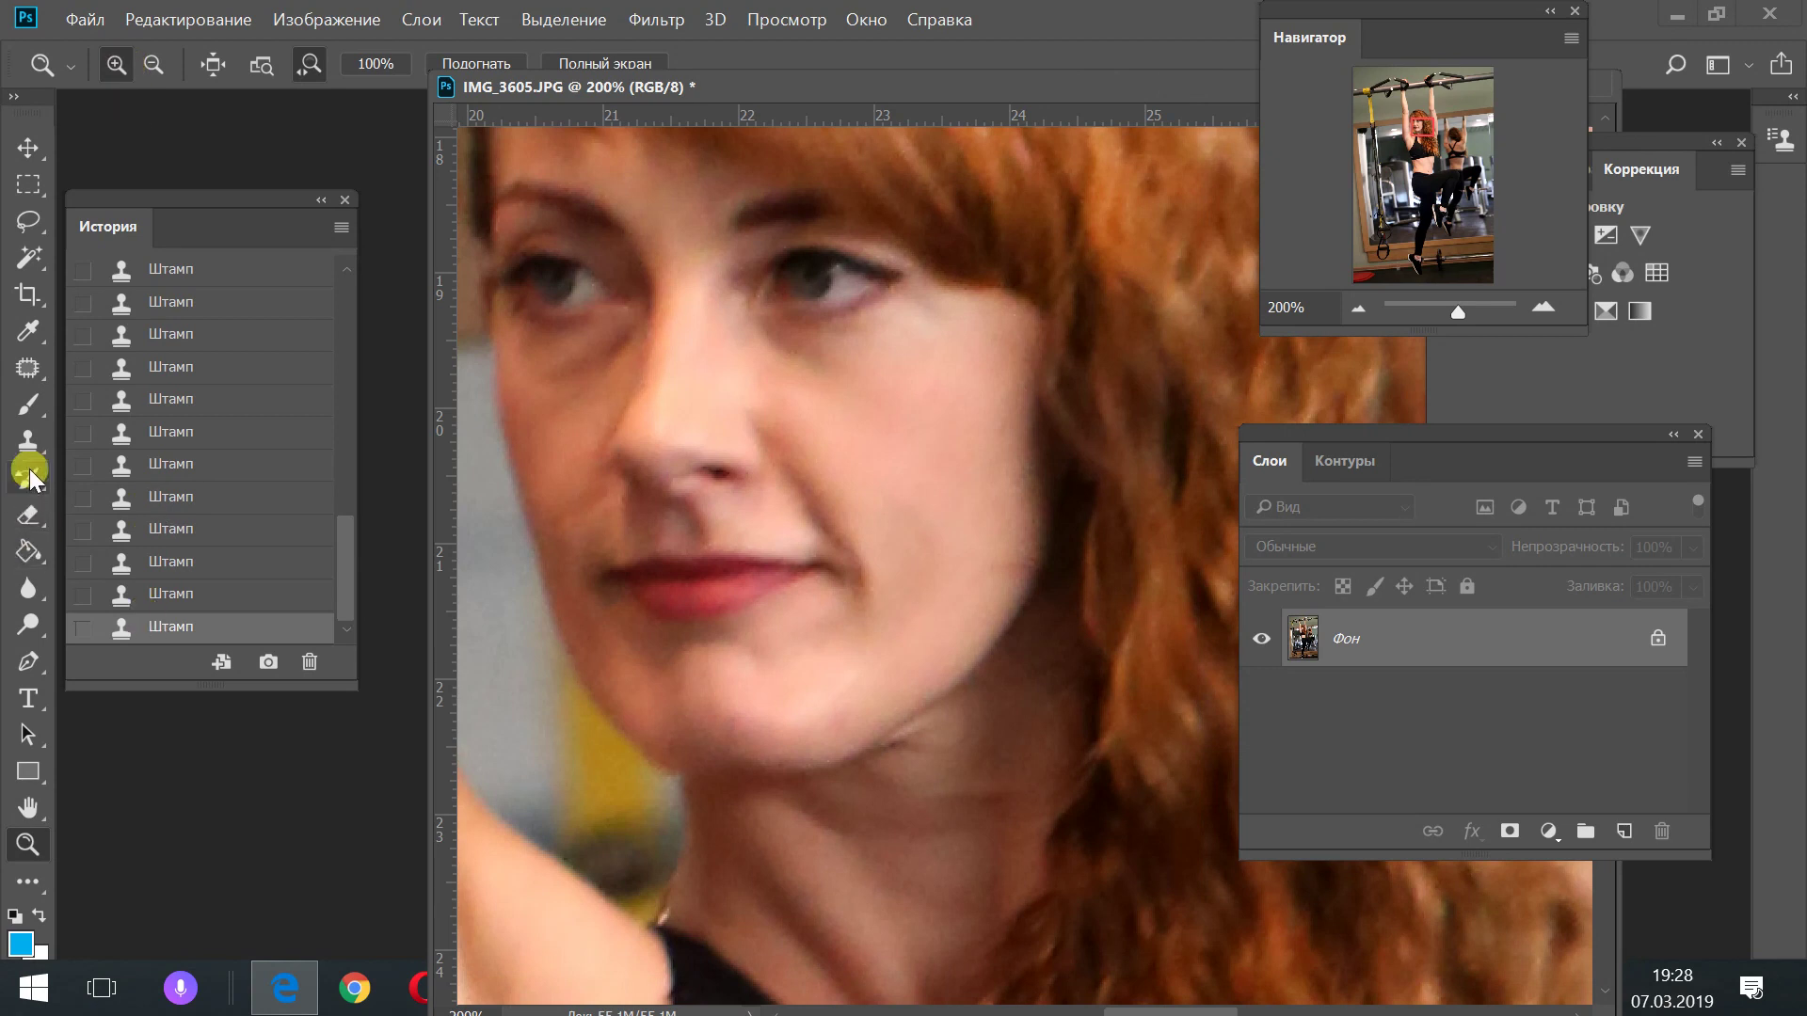
pyautogui.click(27, 440)
pyautogui.click(130, 73)
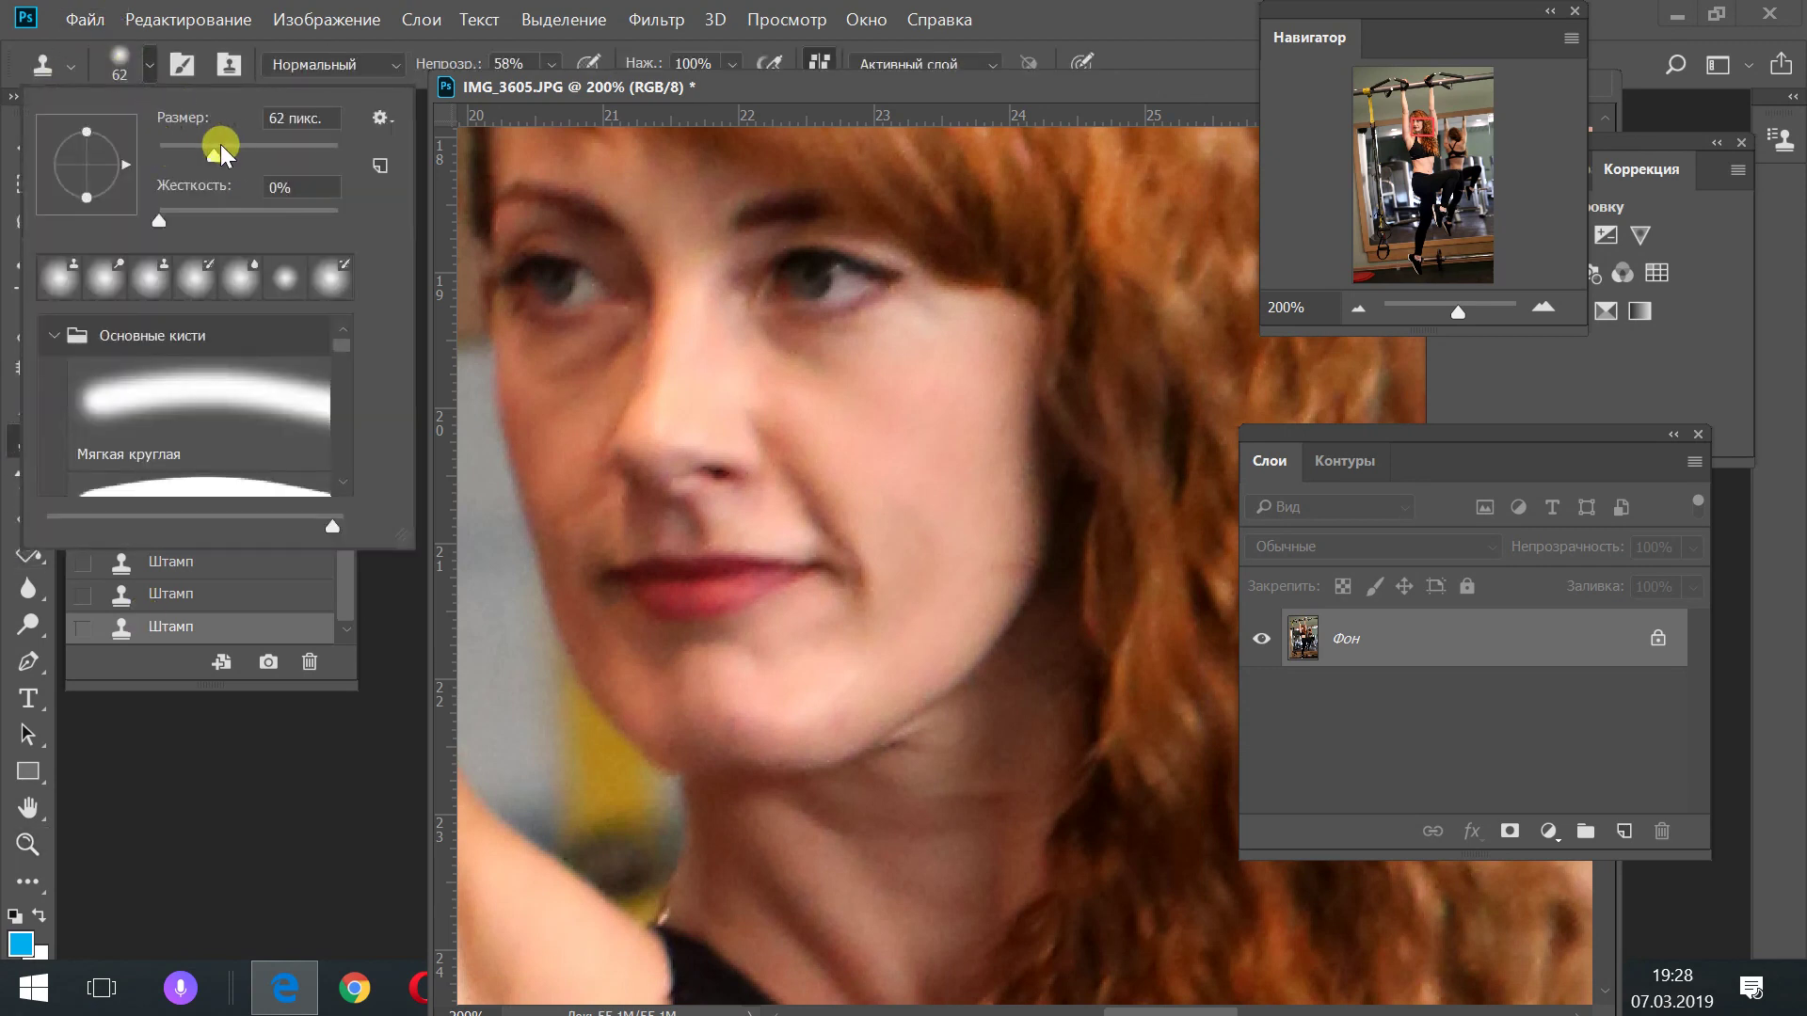
pyautogui.click(819, 424)
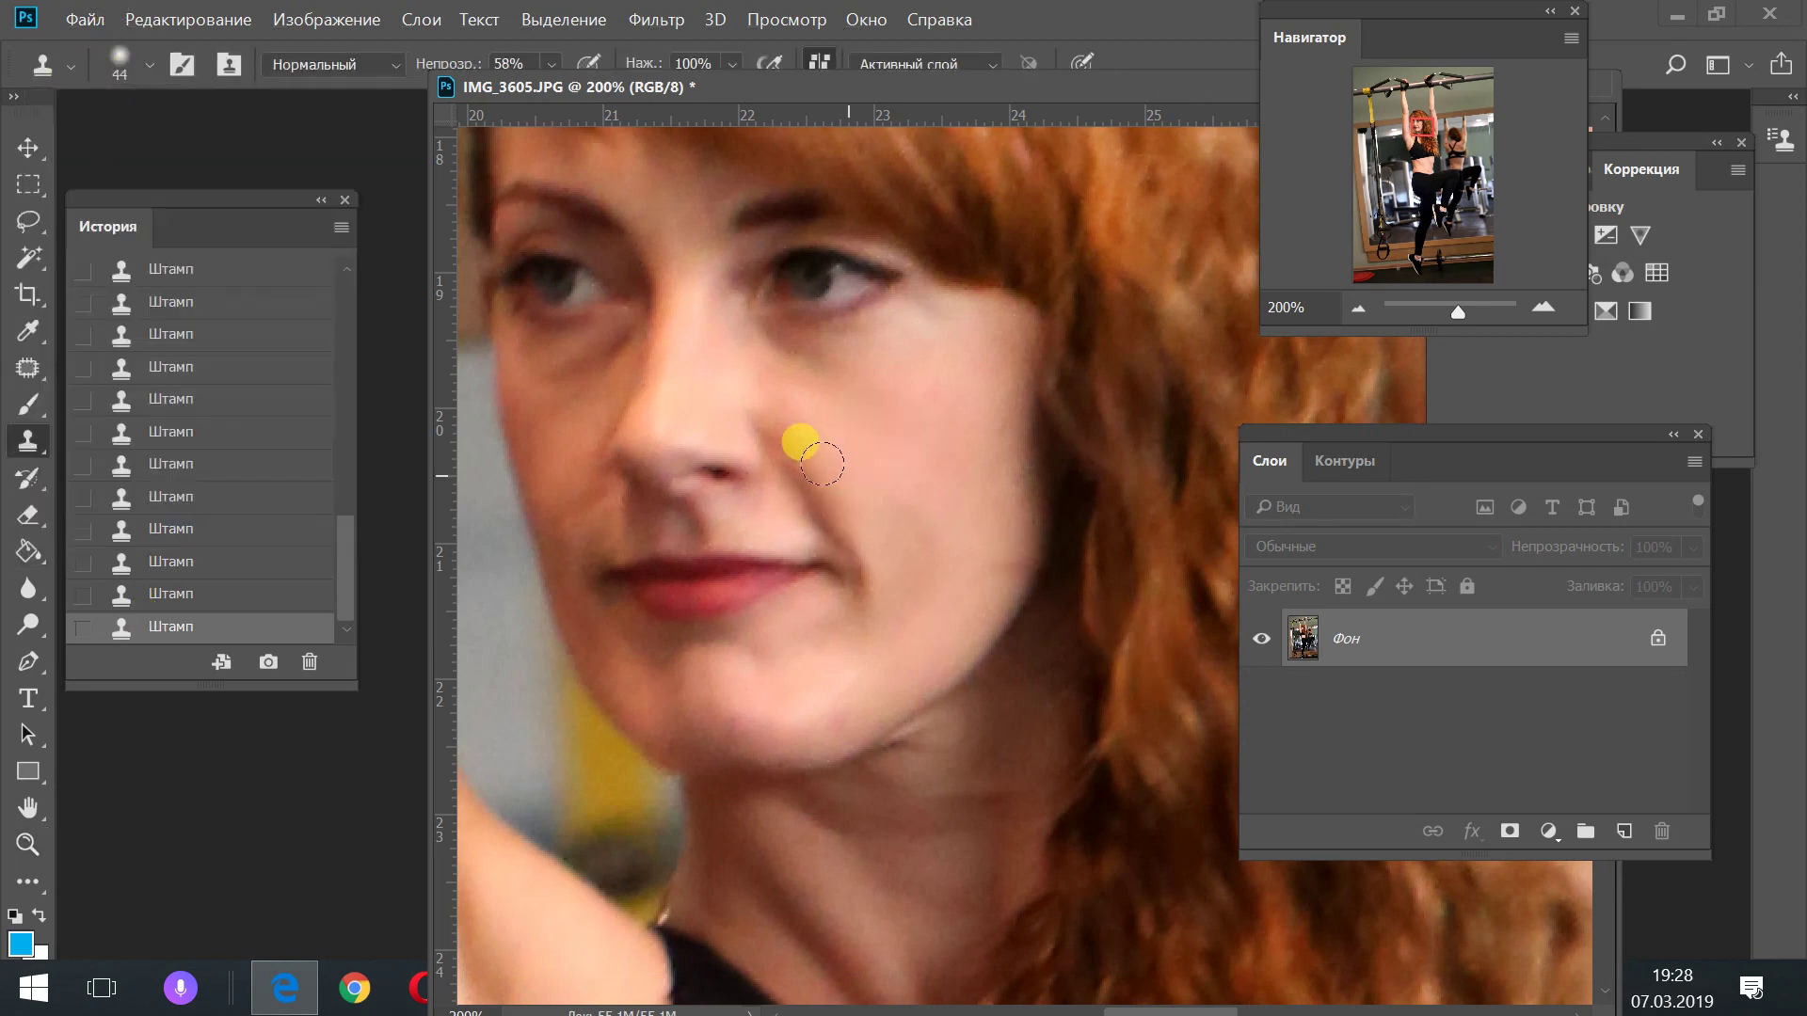
# Sample left-cheek skin and stamp it over the neck and beside the nose
pyautogui.keyDown('alt'); pyautogui.click(580, 473); pyautogui.keyUp('alt')
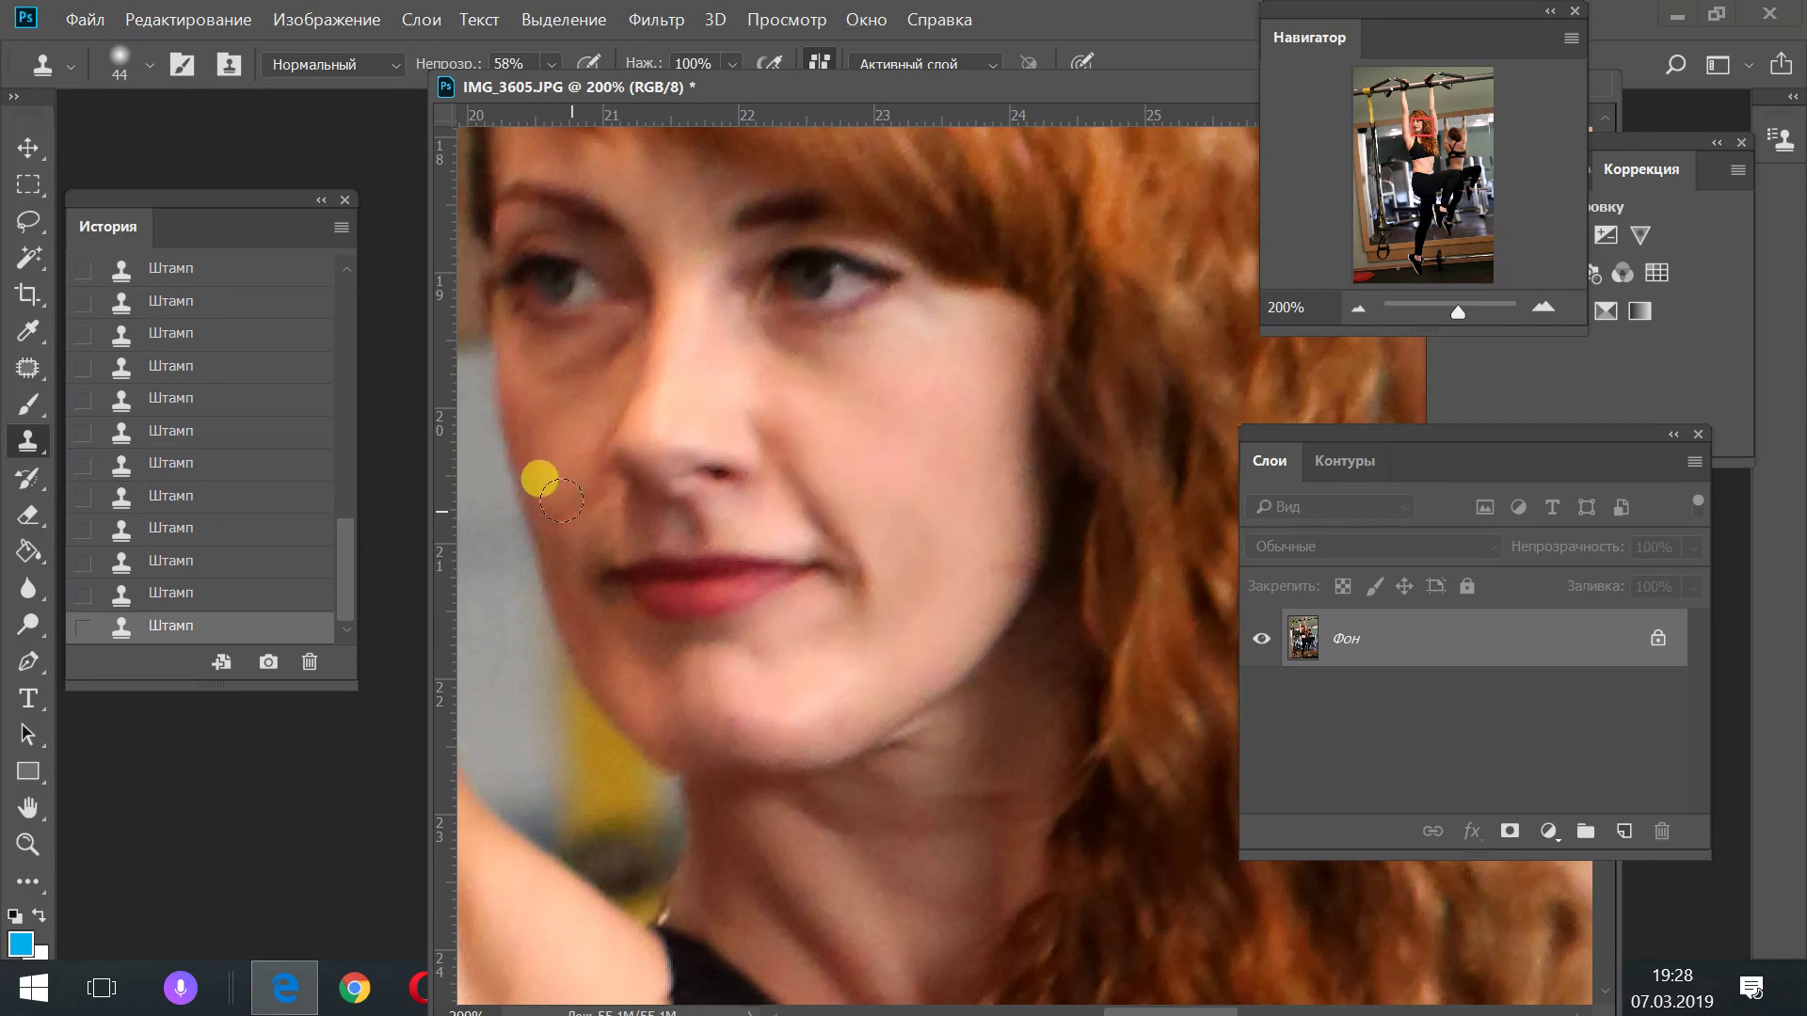
pyautogui.click(961, 800)
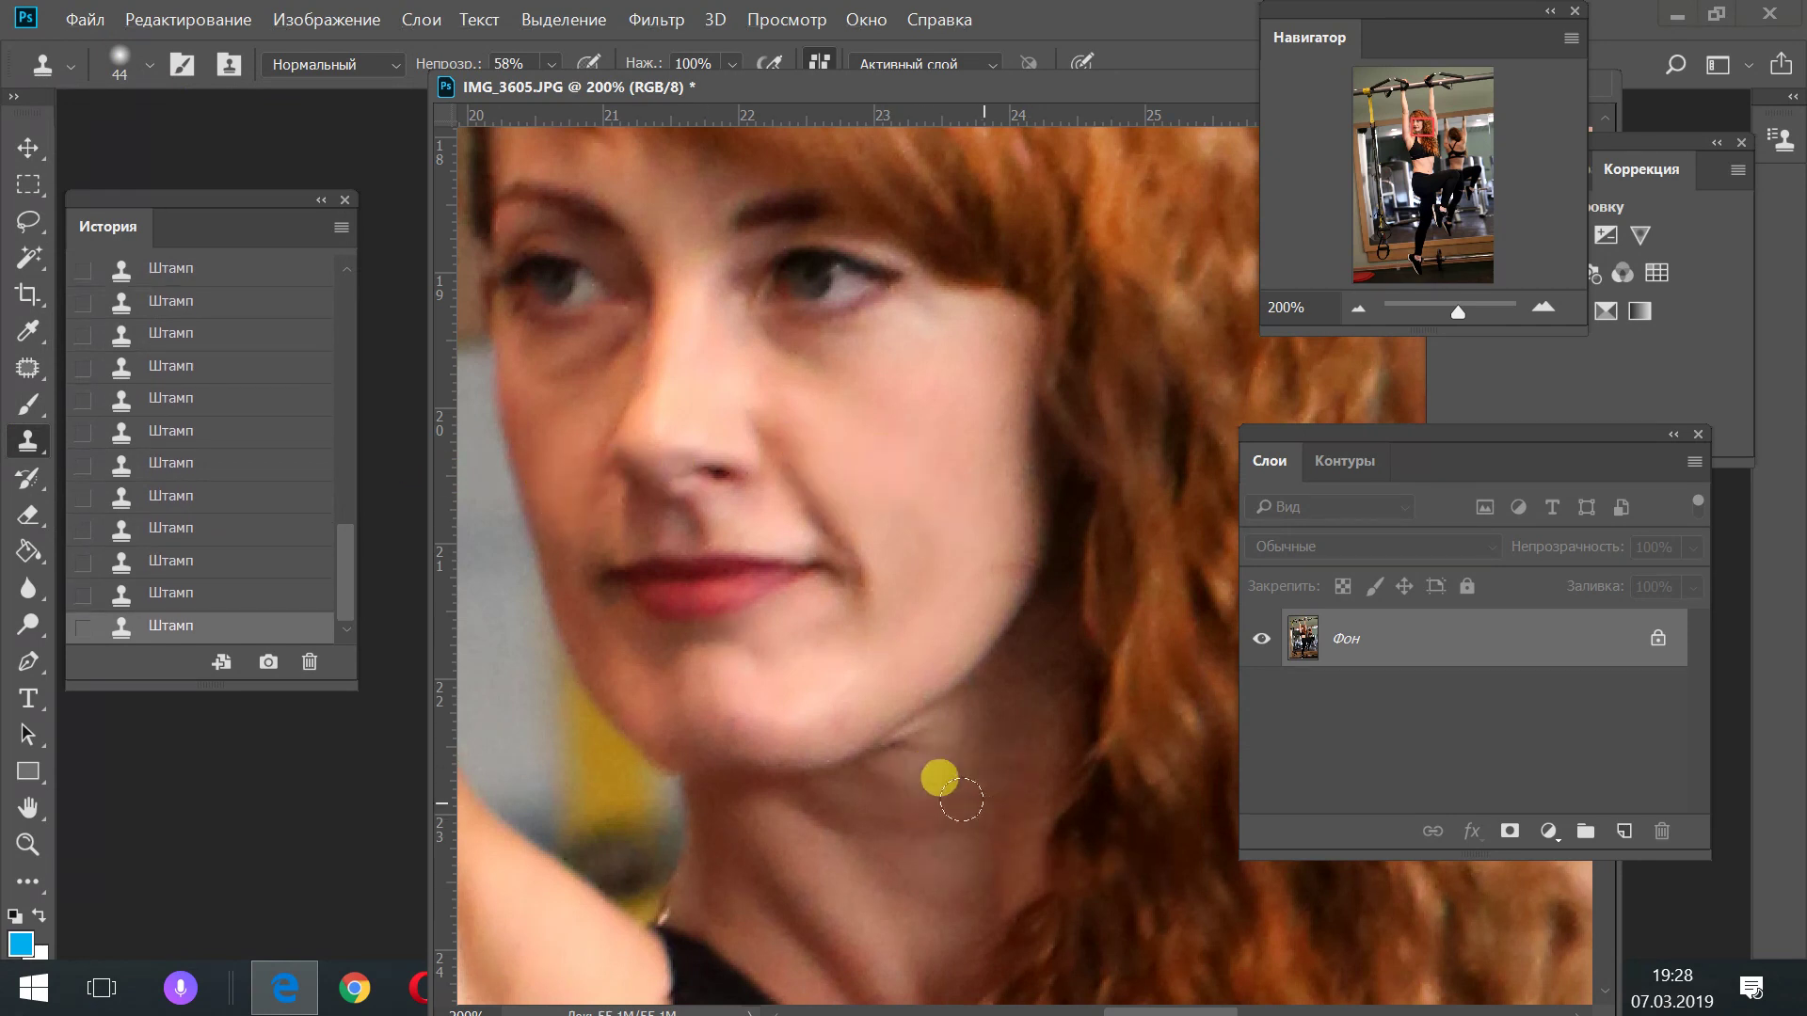
pyautogui.click(952, 861)
pyautogui.click(982, 756)
pyautogui.click(896, 844)
pyautogui.click(990, 782)
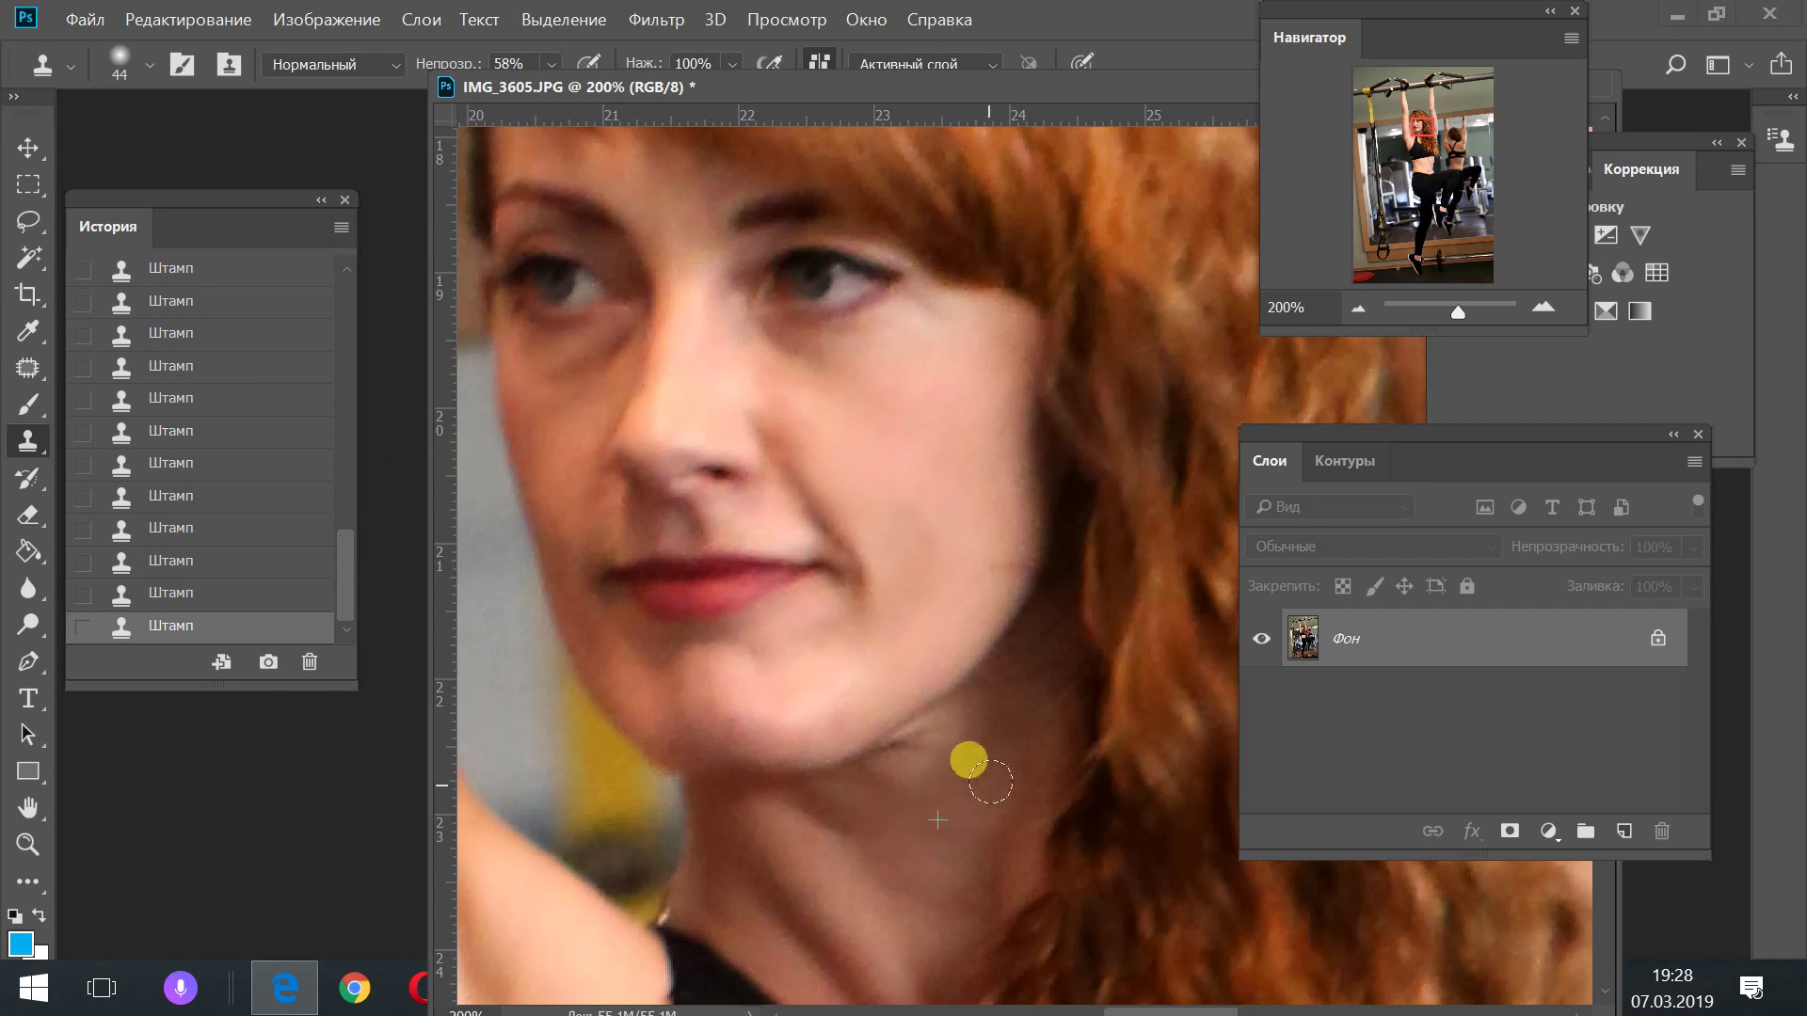
pyautogui.click(907, 738)
pyautogui.click(823, 754)
pyautogui.keyDown('alt'); pyautogui.click(730, 403); pyautogui.keyUp('alt')
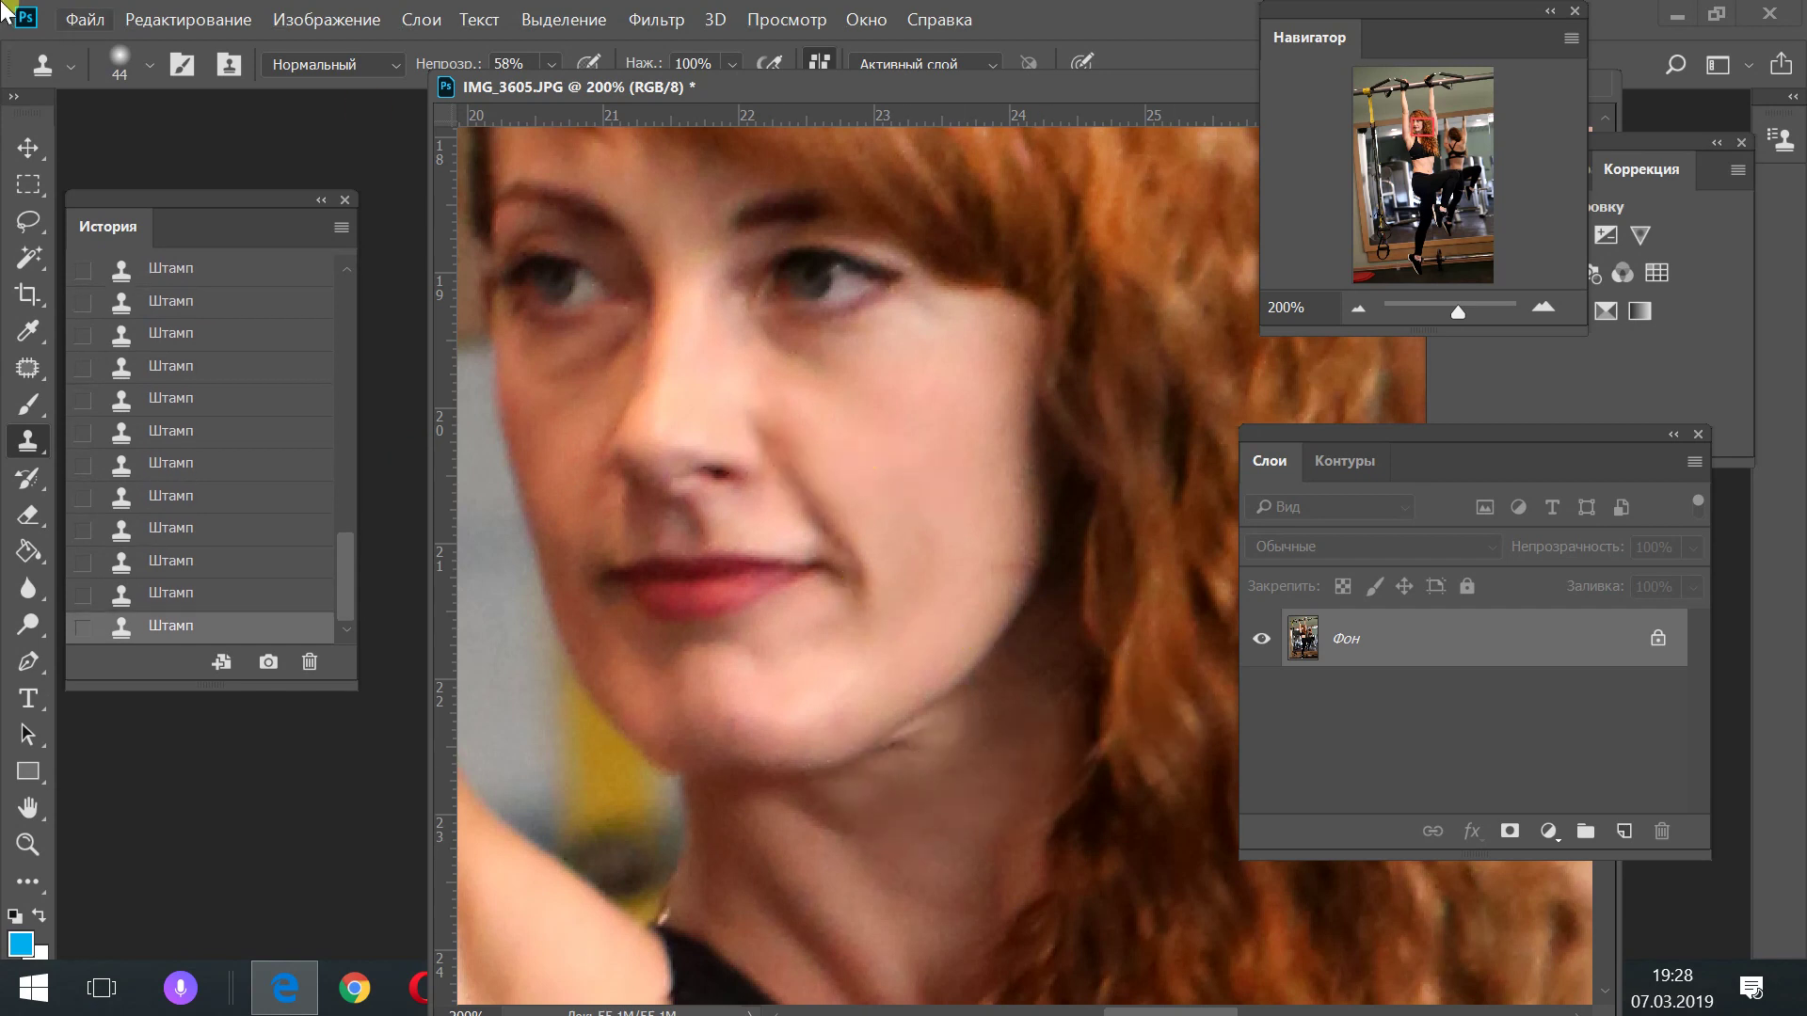
# Lower clone opacity to 35% and soften the nose fold and smile line
pyautogui.click(552, 63)
pyautogui.moveTo(571, 94); pyautogui.dragTo(557, 93)
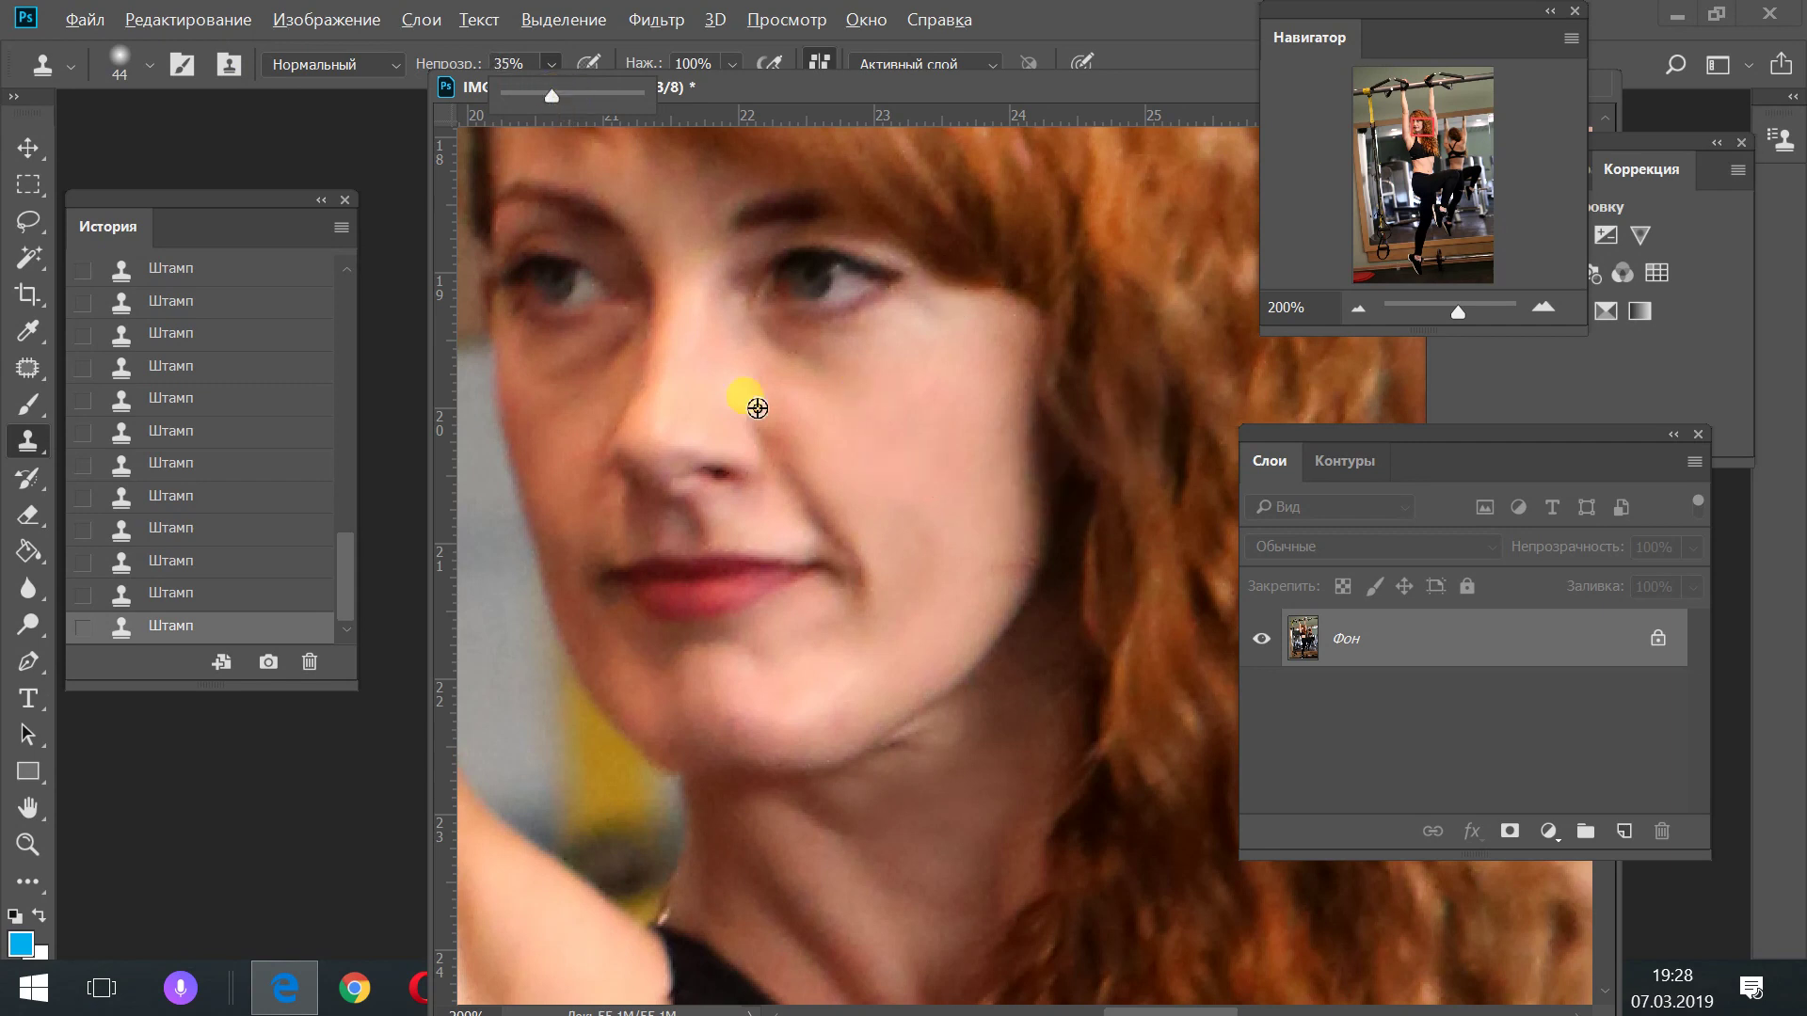
pyautogui.click(764, 372)
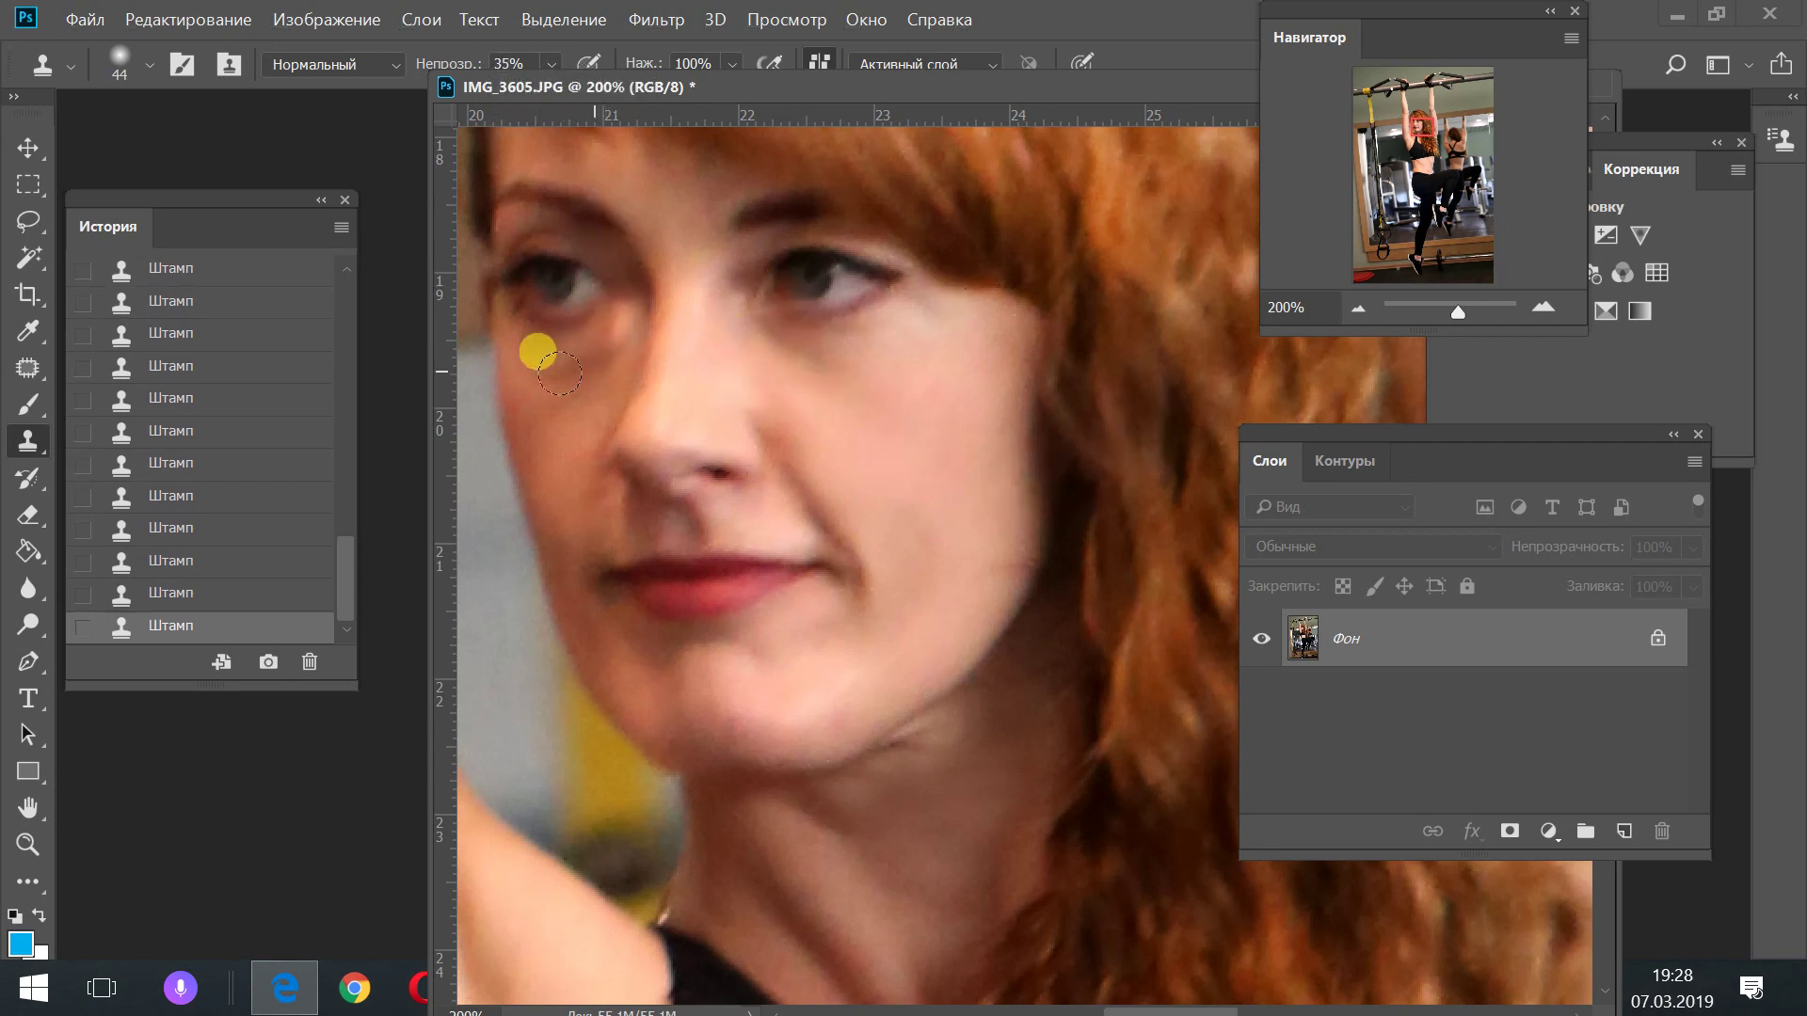
pyautogui.moveTo(757, 355)
pyautogui.mouseDown()
pyautogui.moveTo(557, 388)
pyautogui.moveTo(584, 310)
pyautogui.mouseUp()
pyautogui.keyDown('alt'); pyautogui.click(476, 401); pyautogui.keyUp('alt')
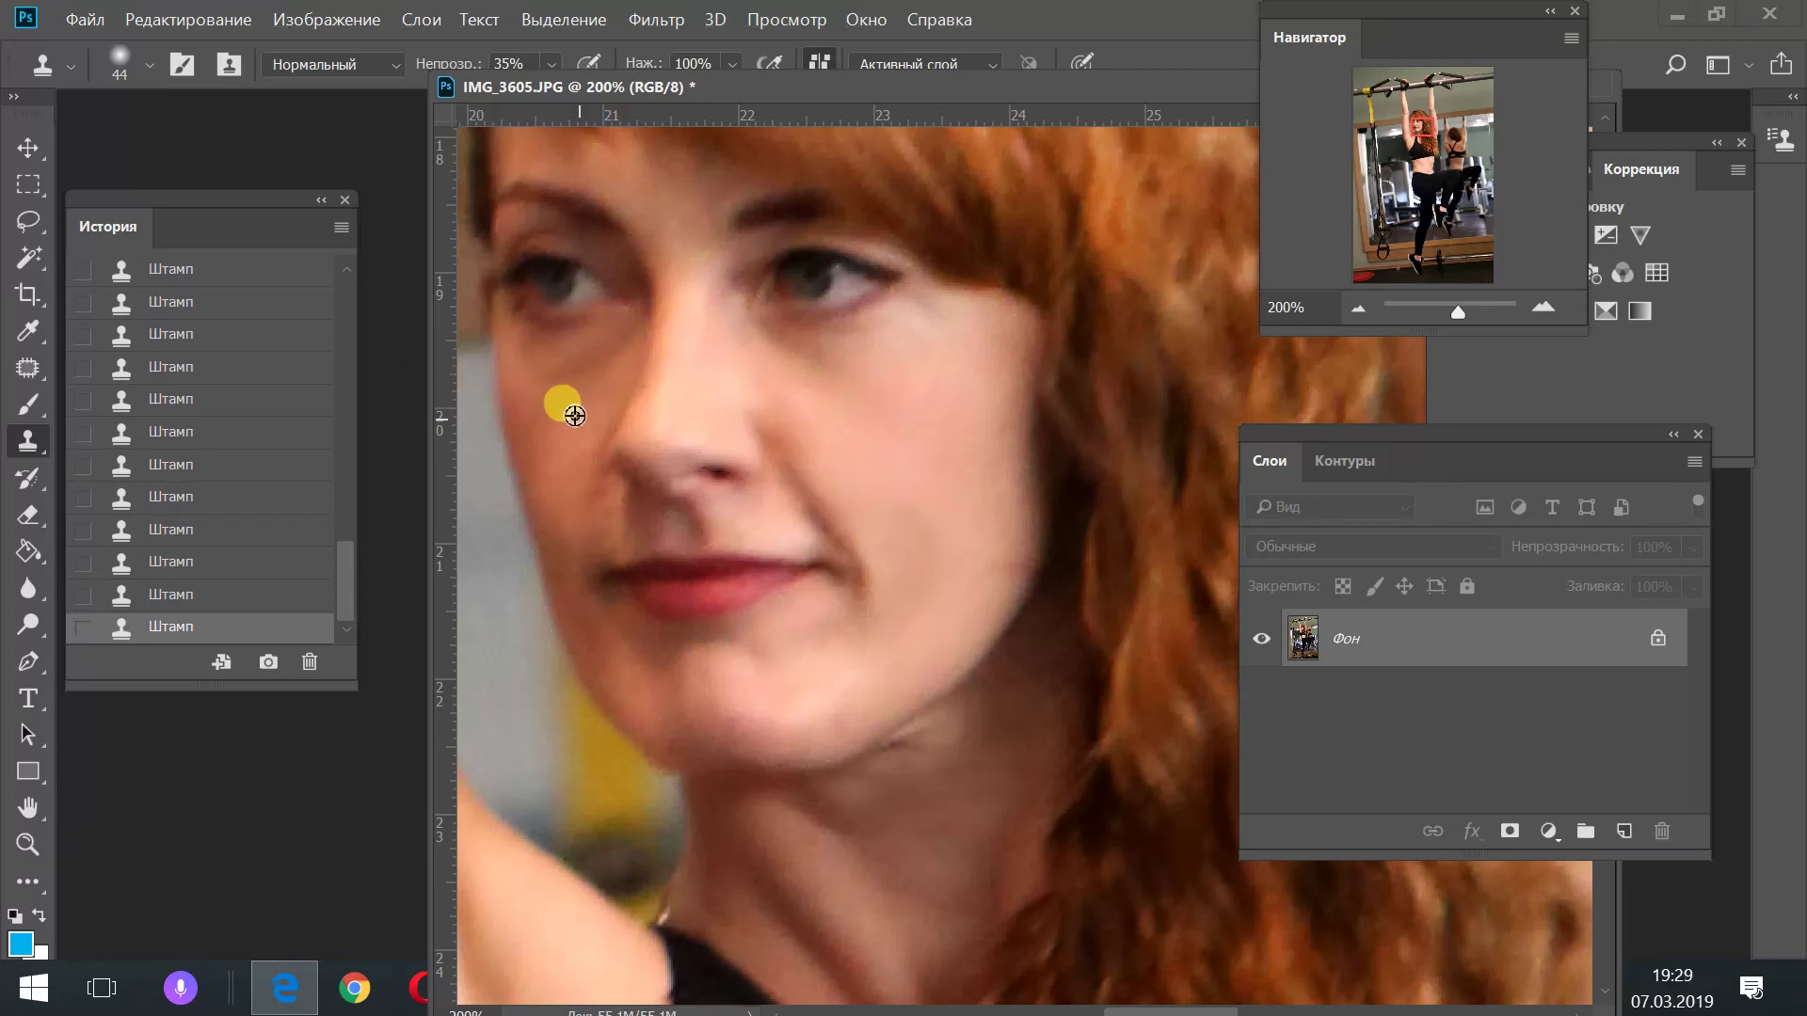
pyautogui.moveTo(854, 499); pyautogui.dragTo(767, 476)
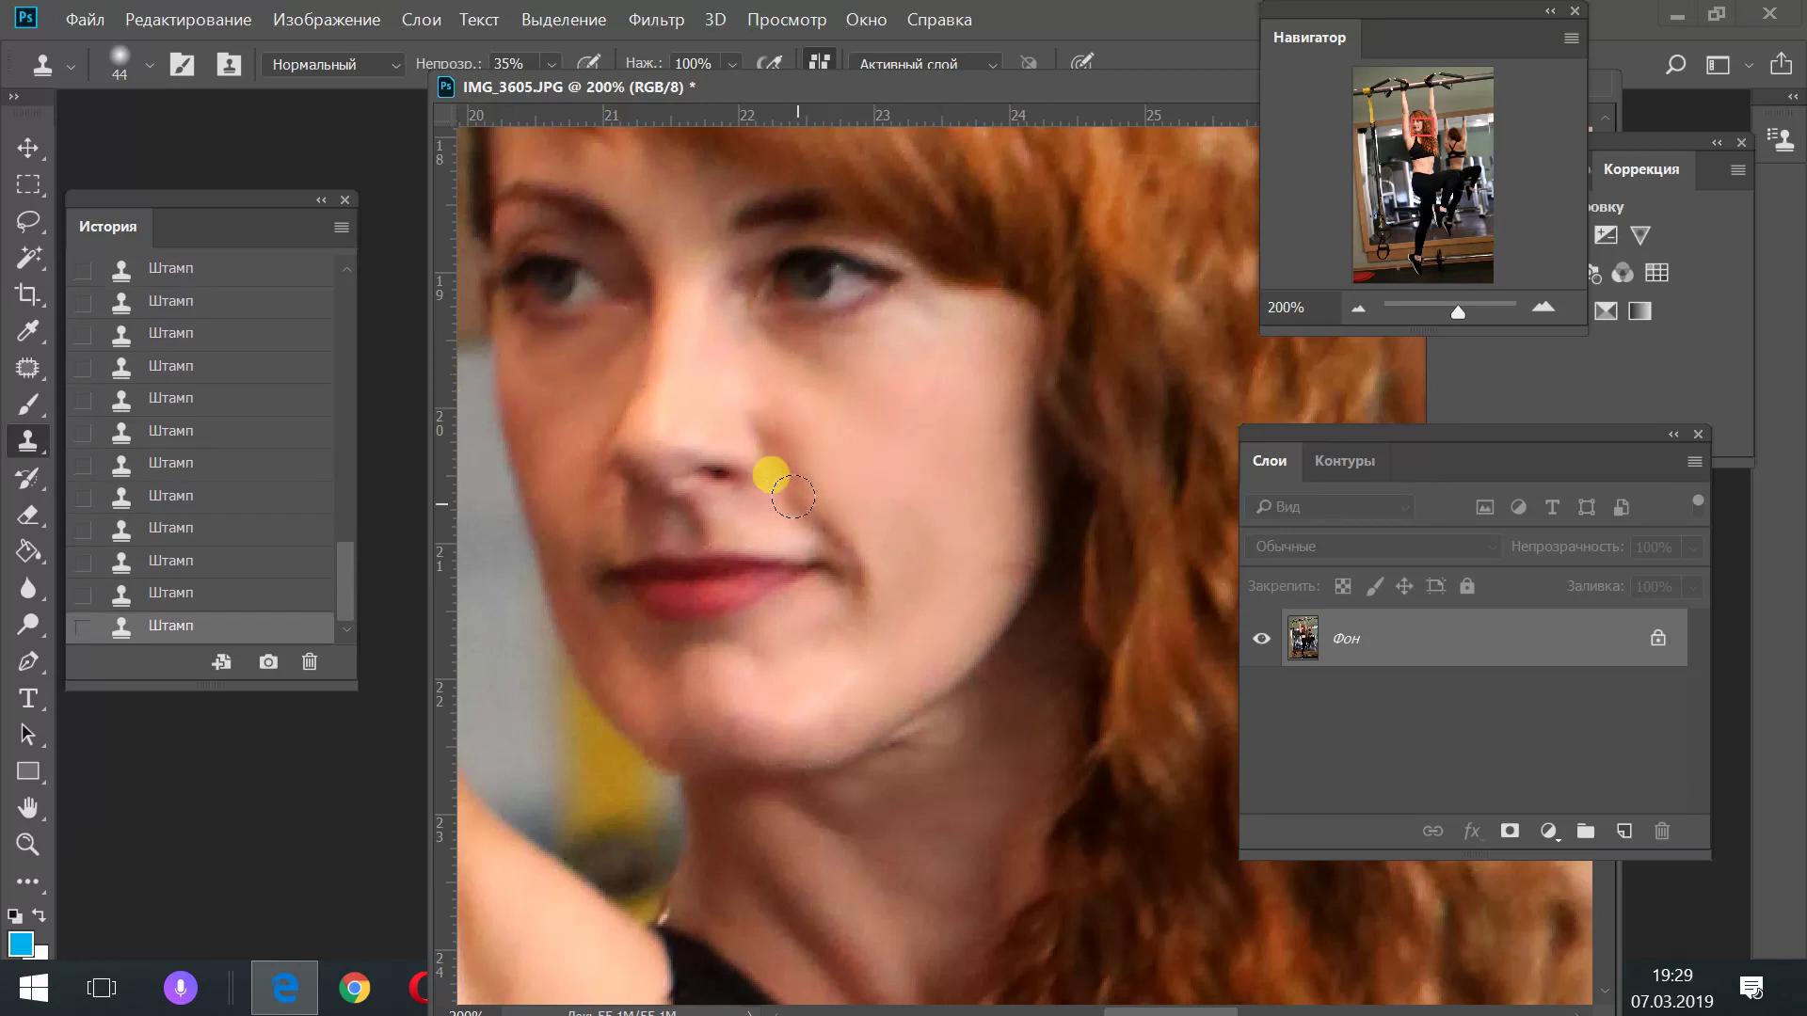
pyautogui.keyDown('alt'); pyautogui.click(544, 471); pyautogui.keyUp('alt')
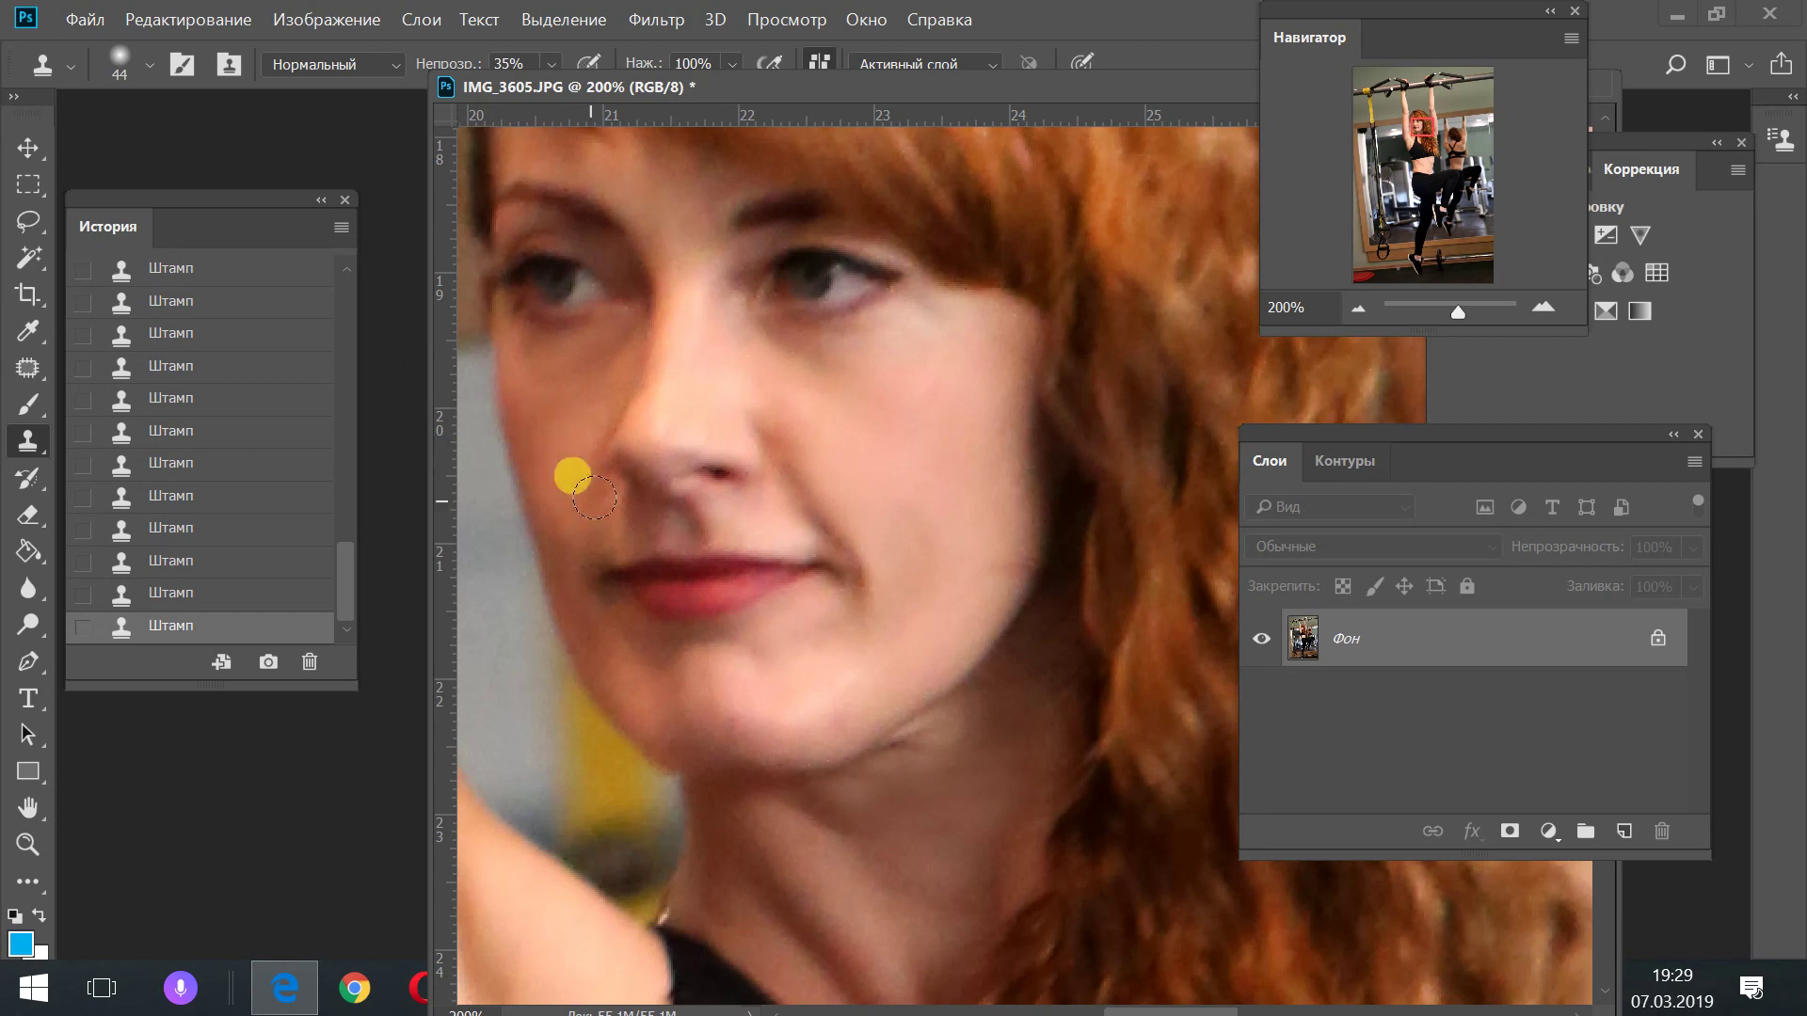
pyautogui.keyDown('alt'); pyautogui.click(976, 576); pyautogui.keyUp('alt')
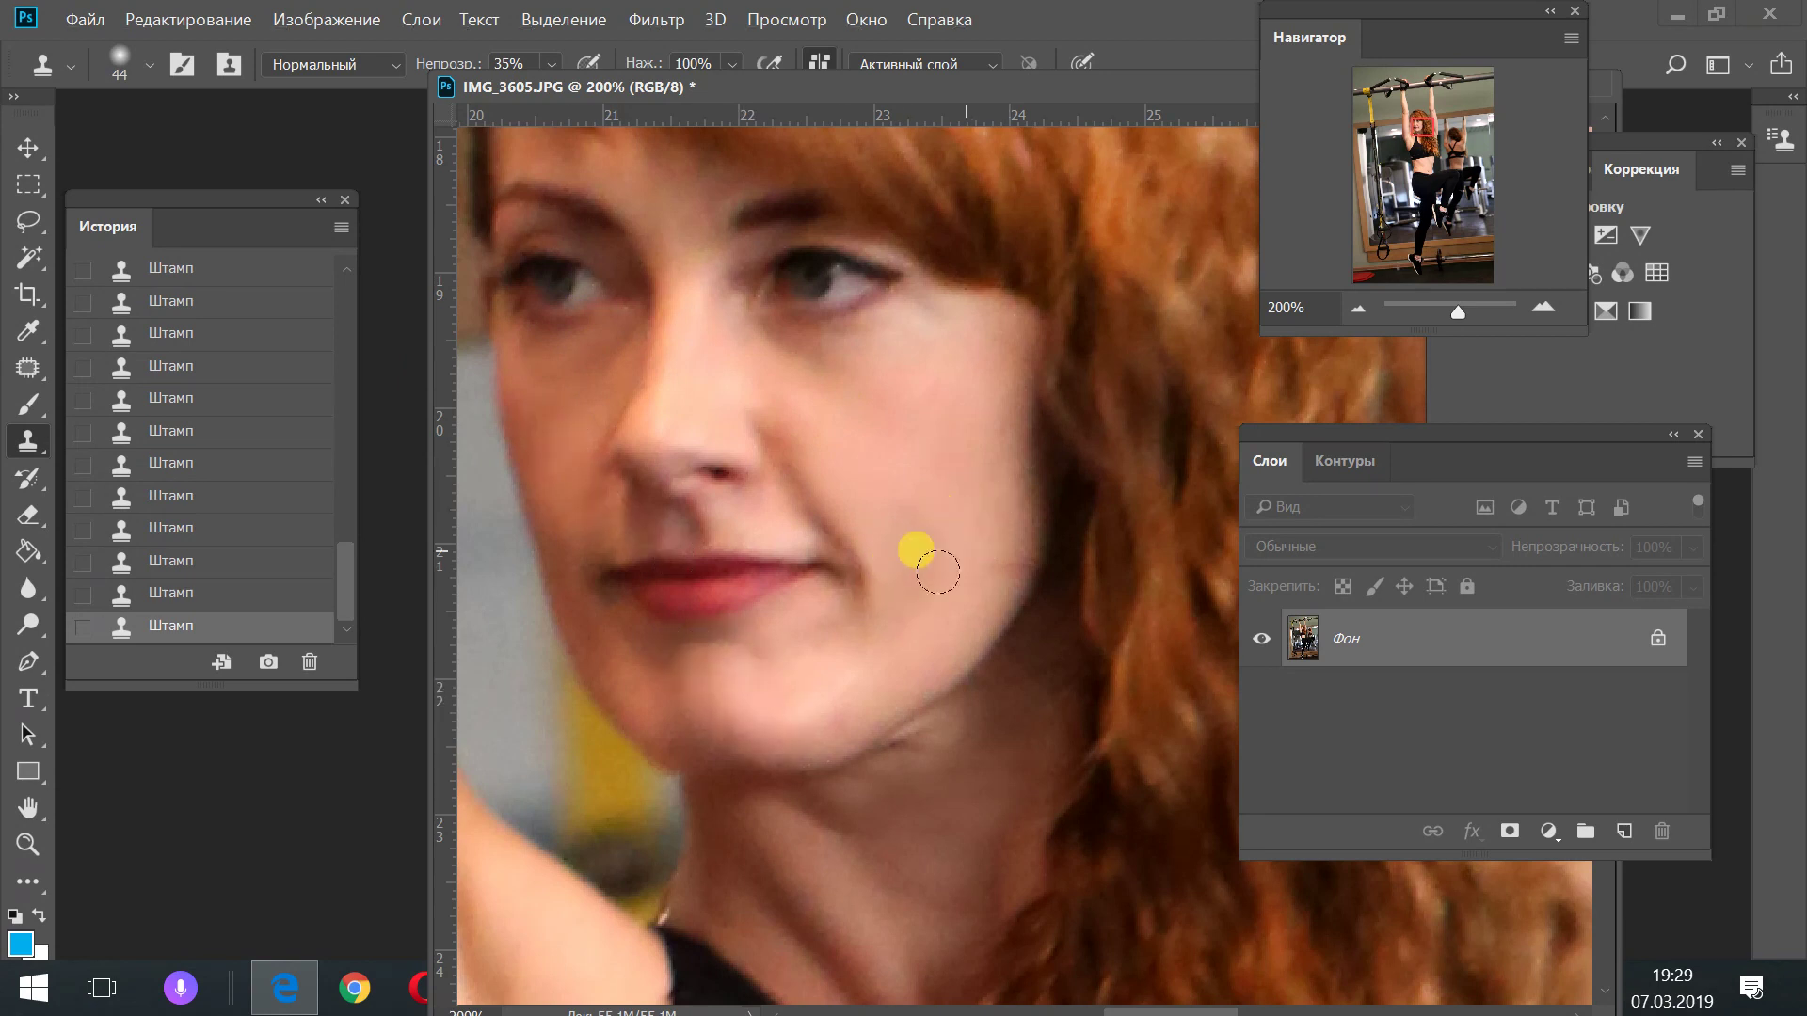
pyautogui.keyDown('alt'); pyautogui.click(834, 450); pyautogui.keyUp('alt')
pyautogui.moveTo(862, 538); pyautogui.dragTo(868, 540)
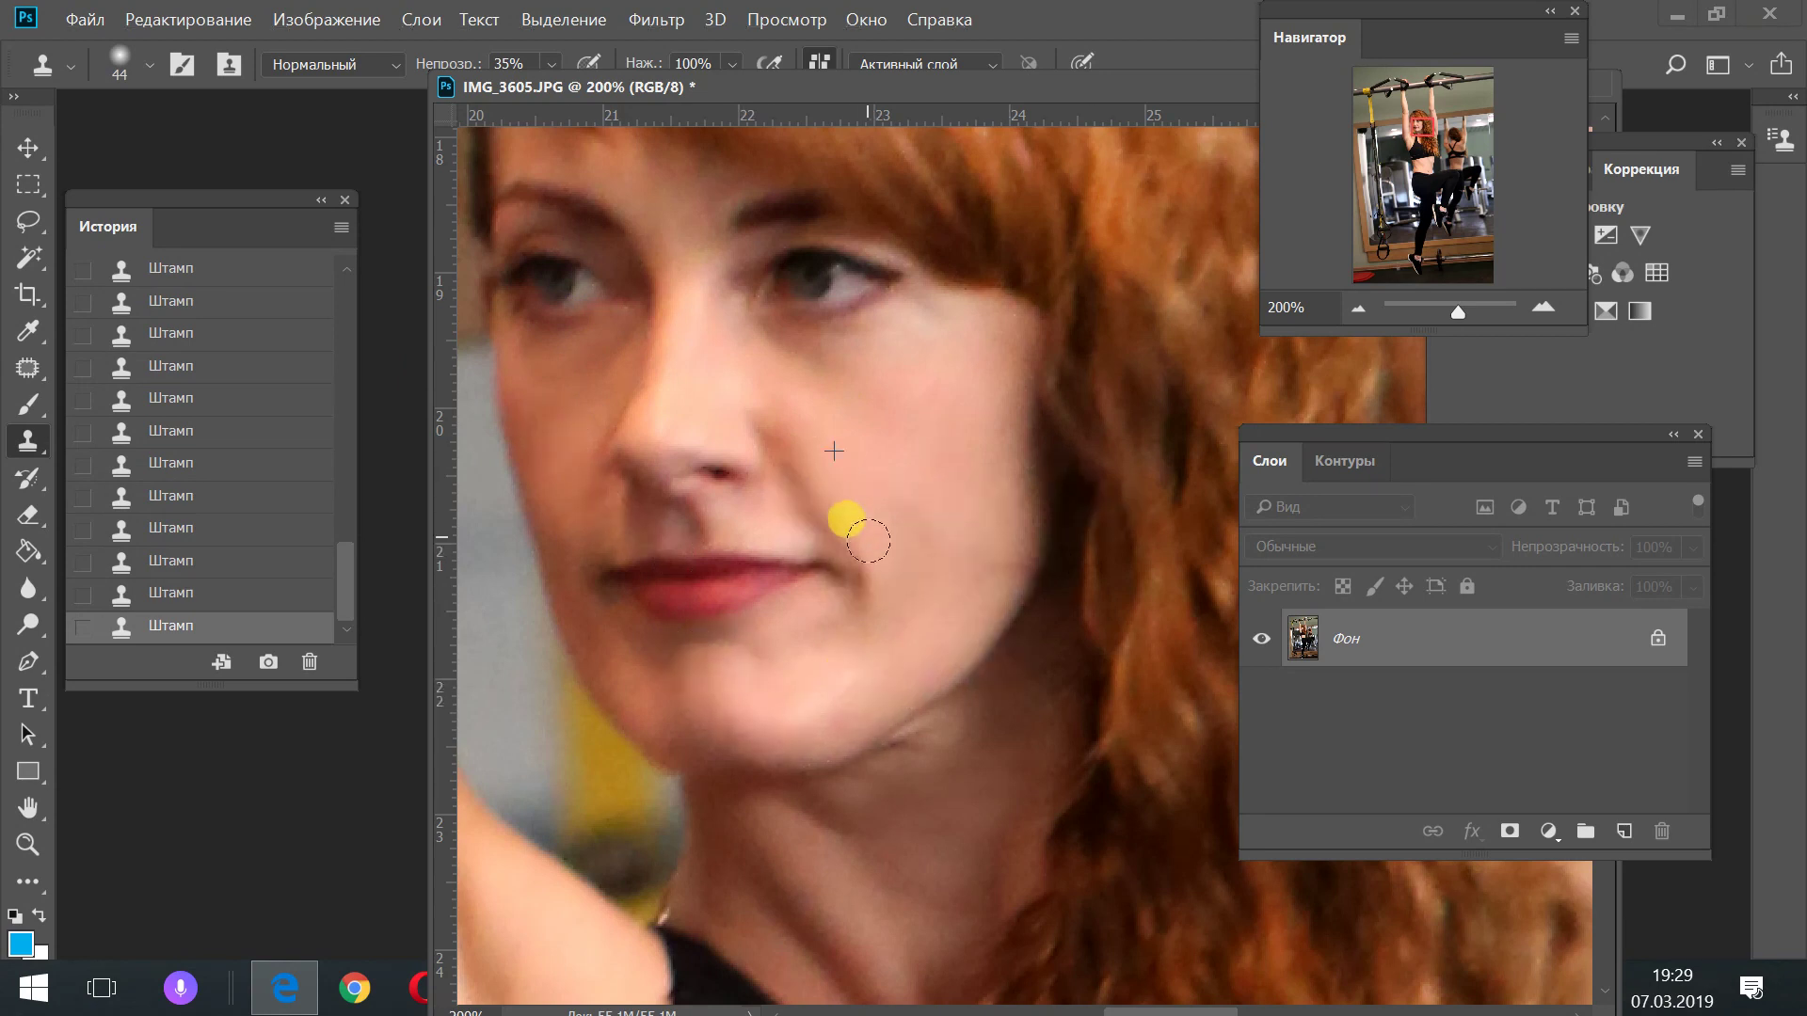
# Smooth skin under the left eye, on the right cheek, chin and jaw
pyautogui.keyDown('alt'); pyautogui.click(820, 698); pyautogui.keyUp('alt')
pyautogui.keyDown('alt'); pyautogui.click(1017, 372); pyautogui.keyUp('alt')
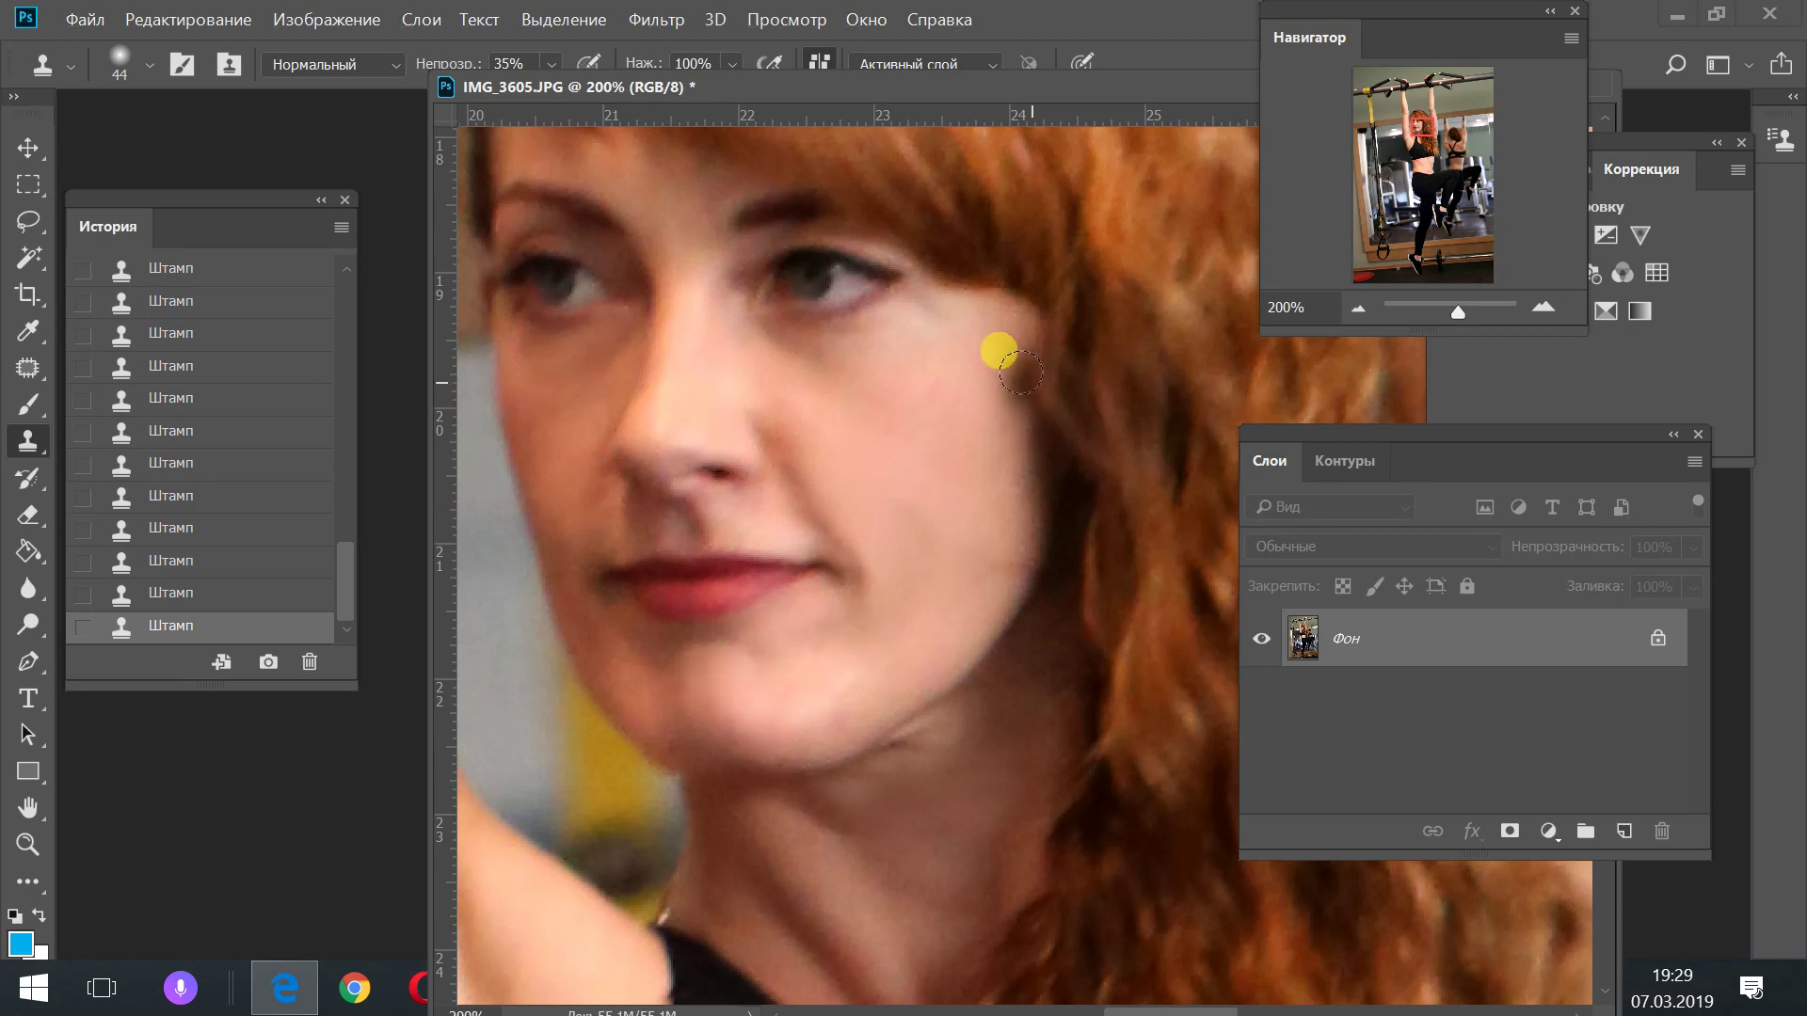
pyautogui.moveTo(521, 420)
pyautogui.mouseDown()
pyautogui.moveTo(582, 353)
pyautogui.moveTo(533, 378)
pyautogui.mouseUp()
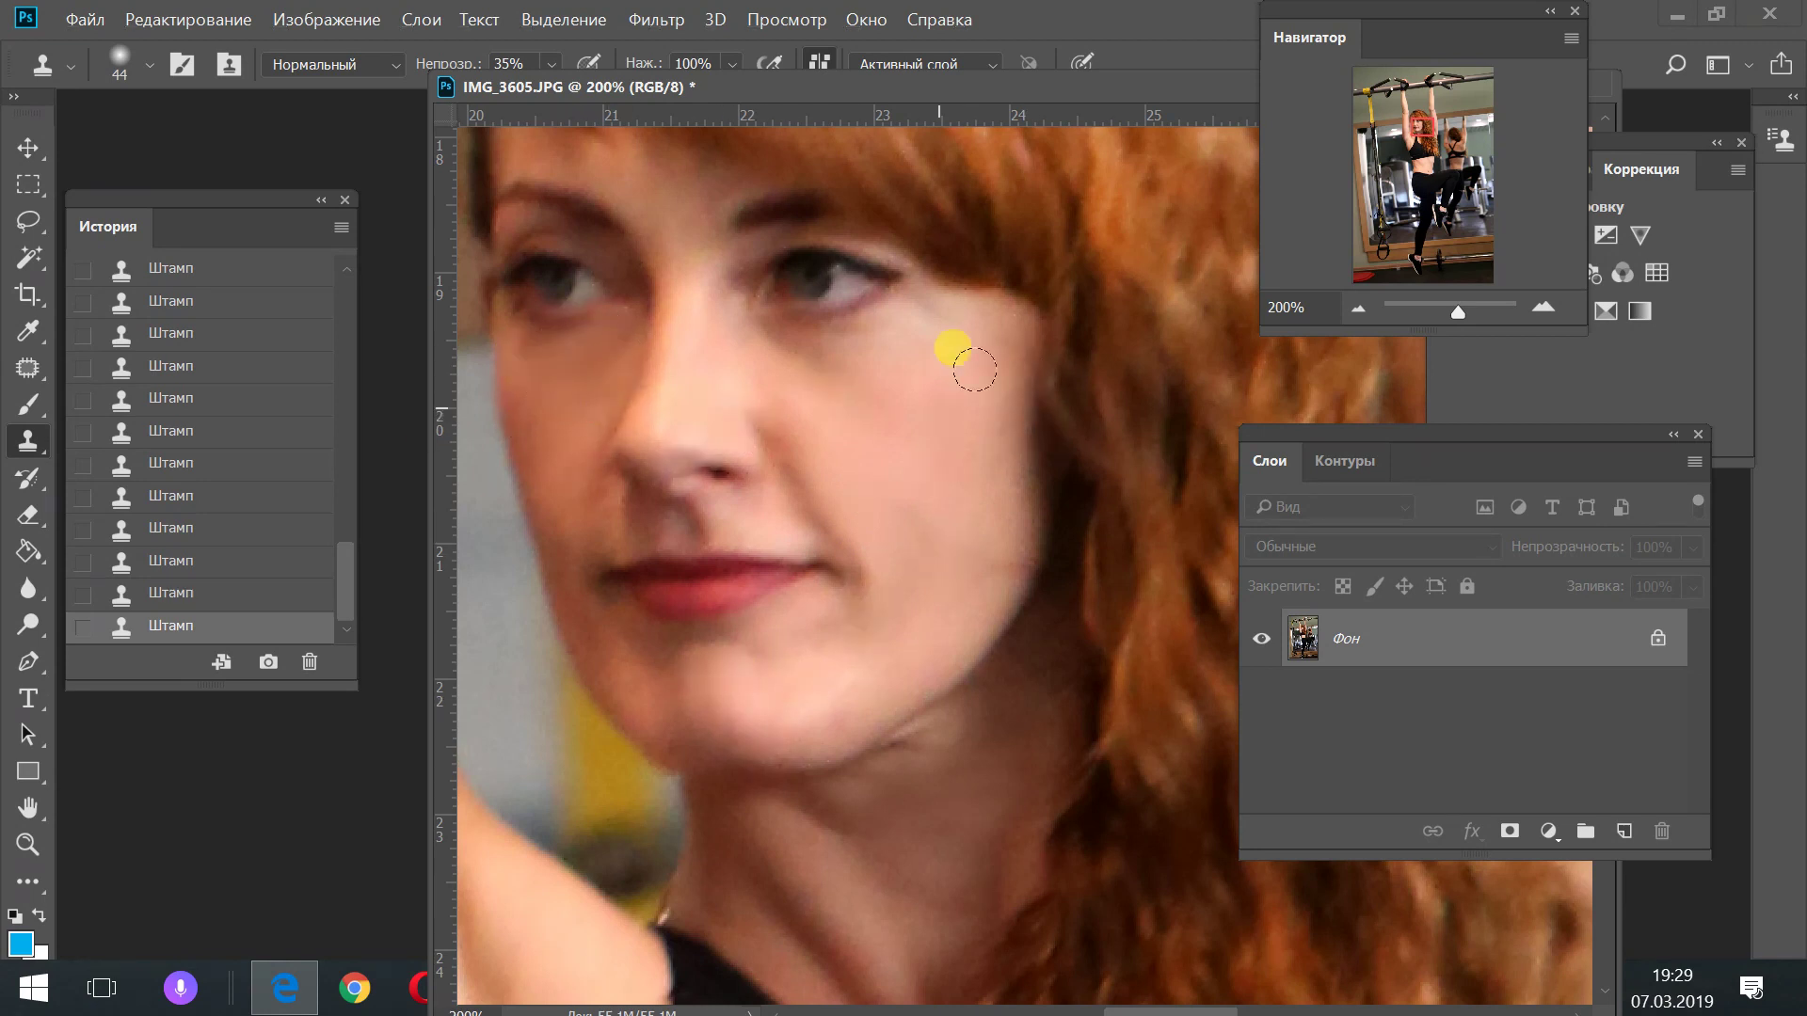
pyautogui.moveTo(975, 370)
pyautogui.mouseDown()
pyautogui.moveTo(951, 415)
pyautogui.moveTo(1022, 332)
pyautogui.mouseUp()
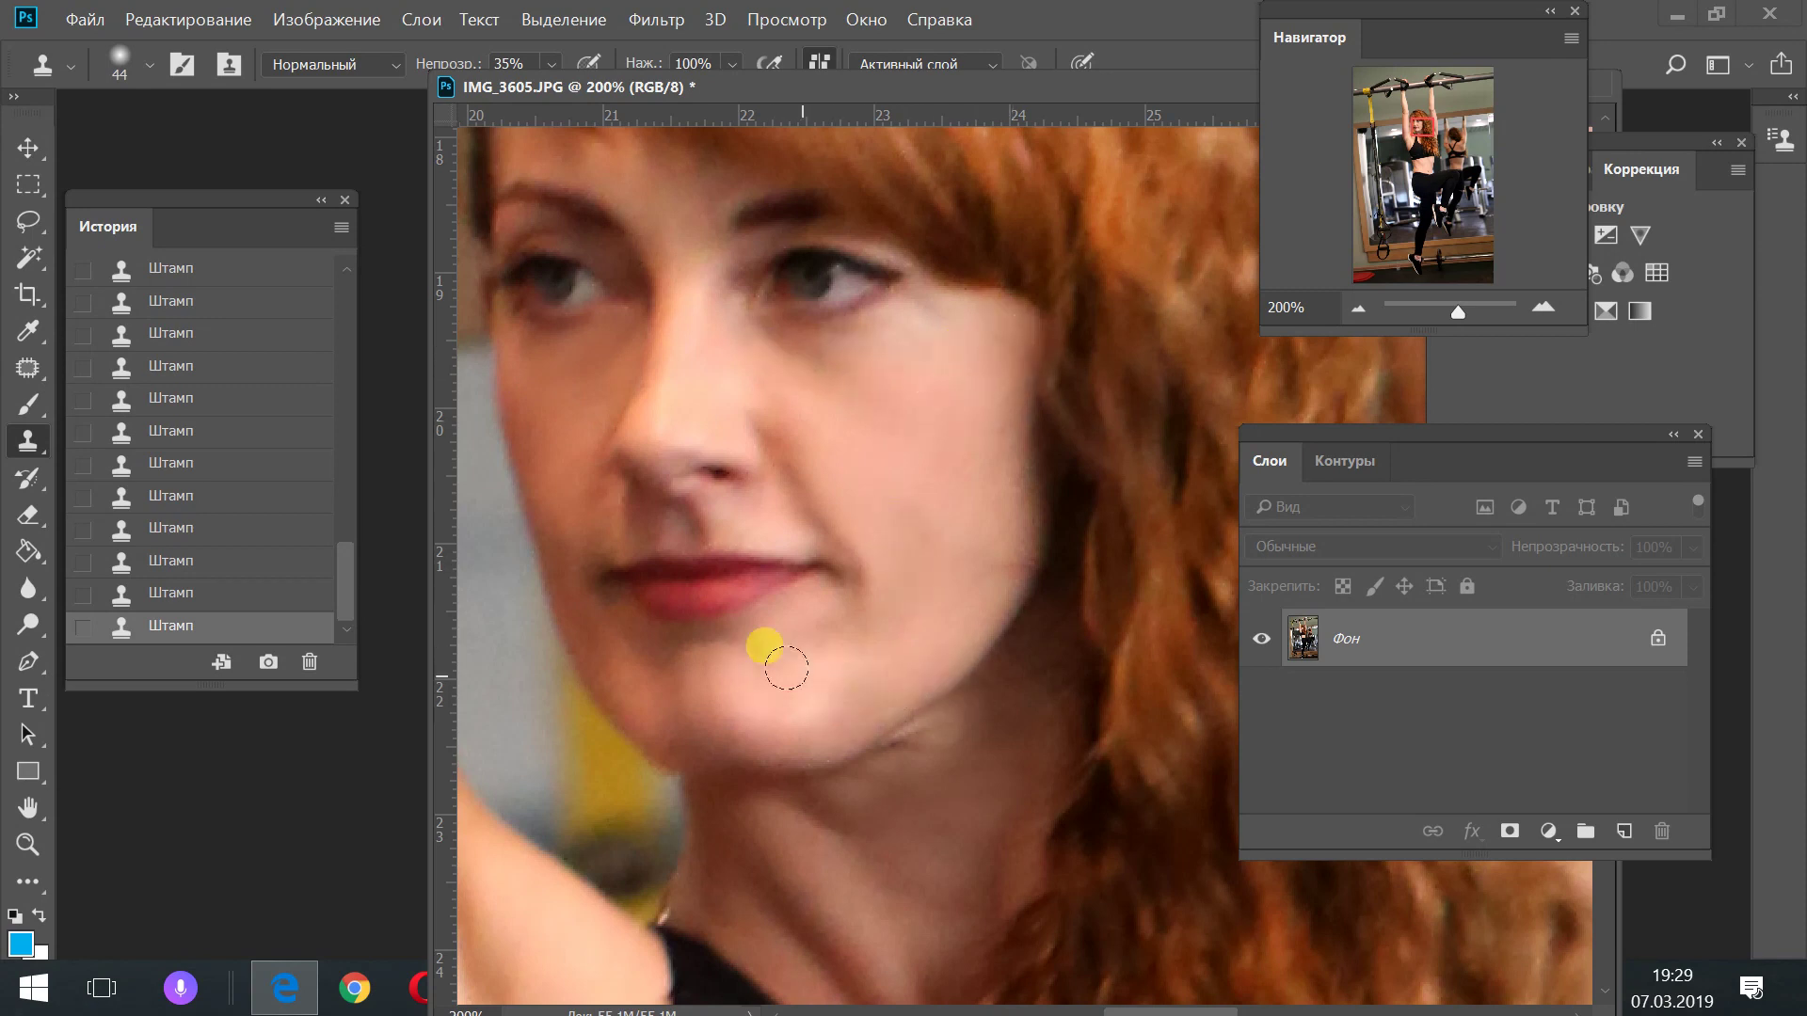
pyautogui.moveTo(787, 668); pyautogui.dragTo(1031, 663)
pyautogui.keyDown('alt'); pyautogui.click(874, 649); pyautogui.keyUp('alt')
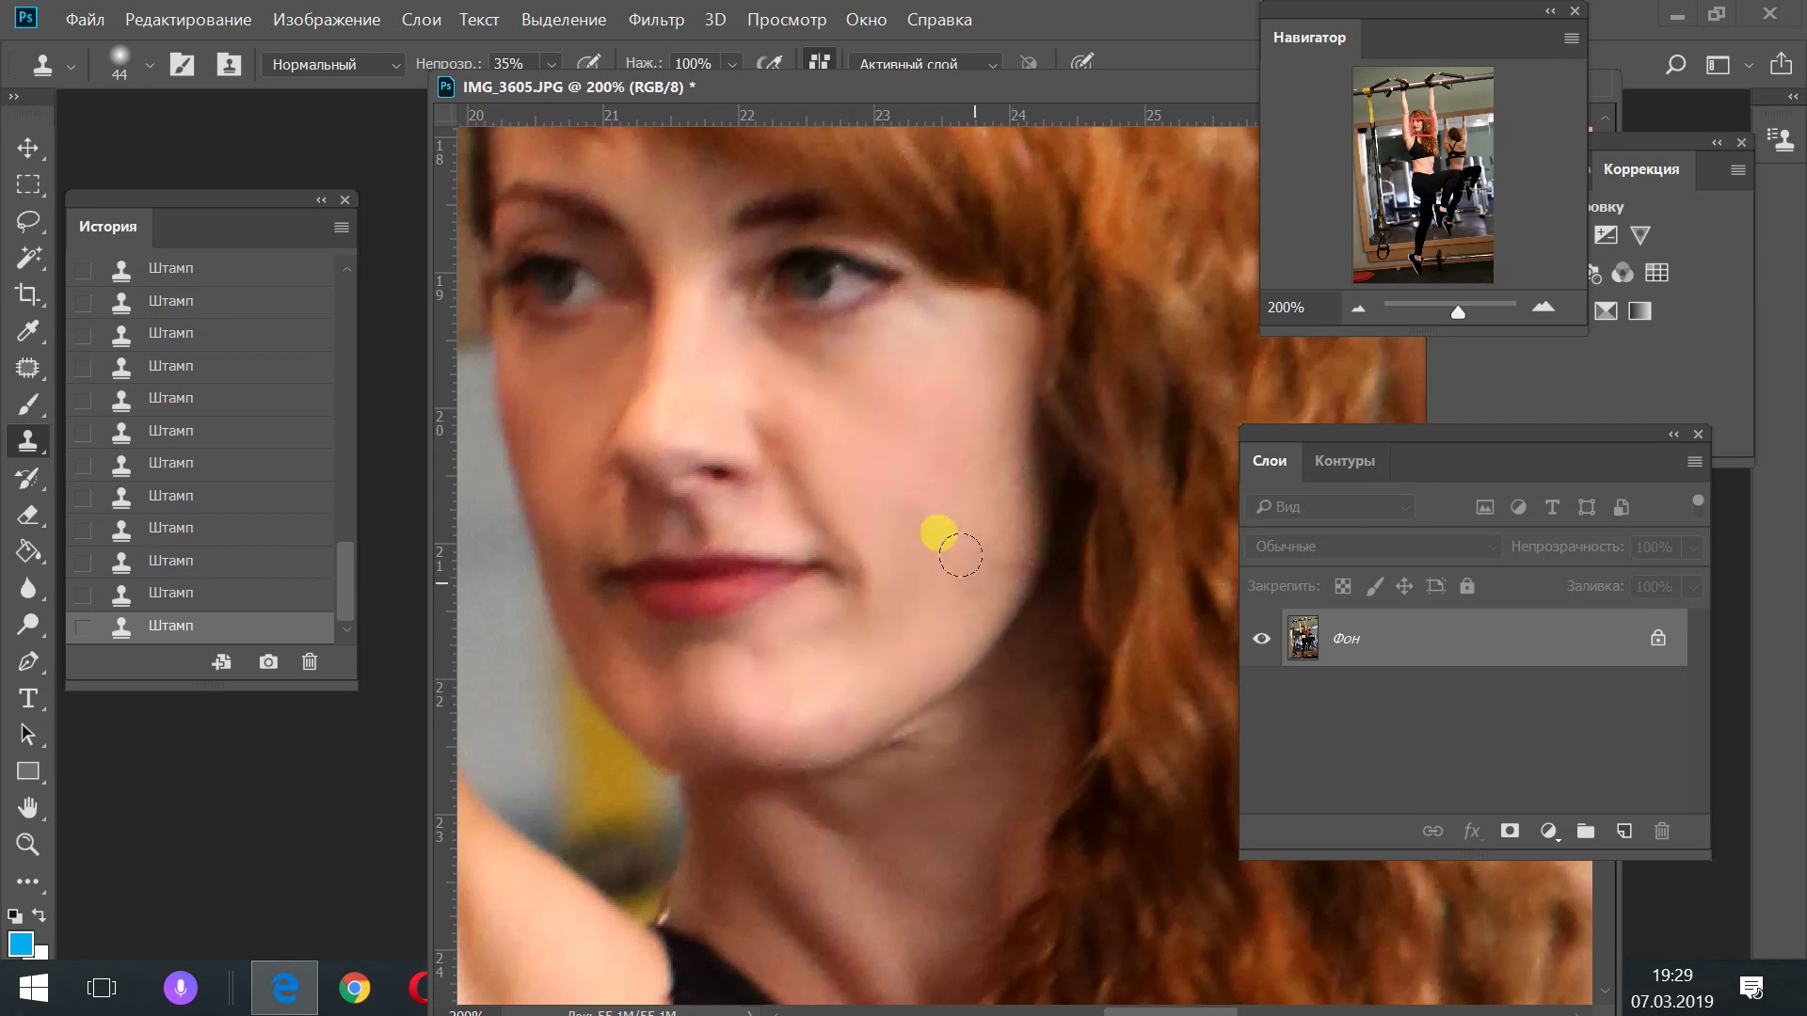
pyautogui.moveTo(981, 521); pyautogui.dragTo(935, 625)
pyautogui.keyDown('alt'); pyautogui.click(996, 537); pyautogui.keyUp('alt')
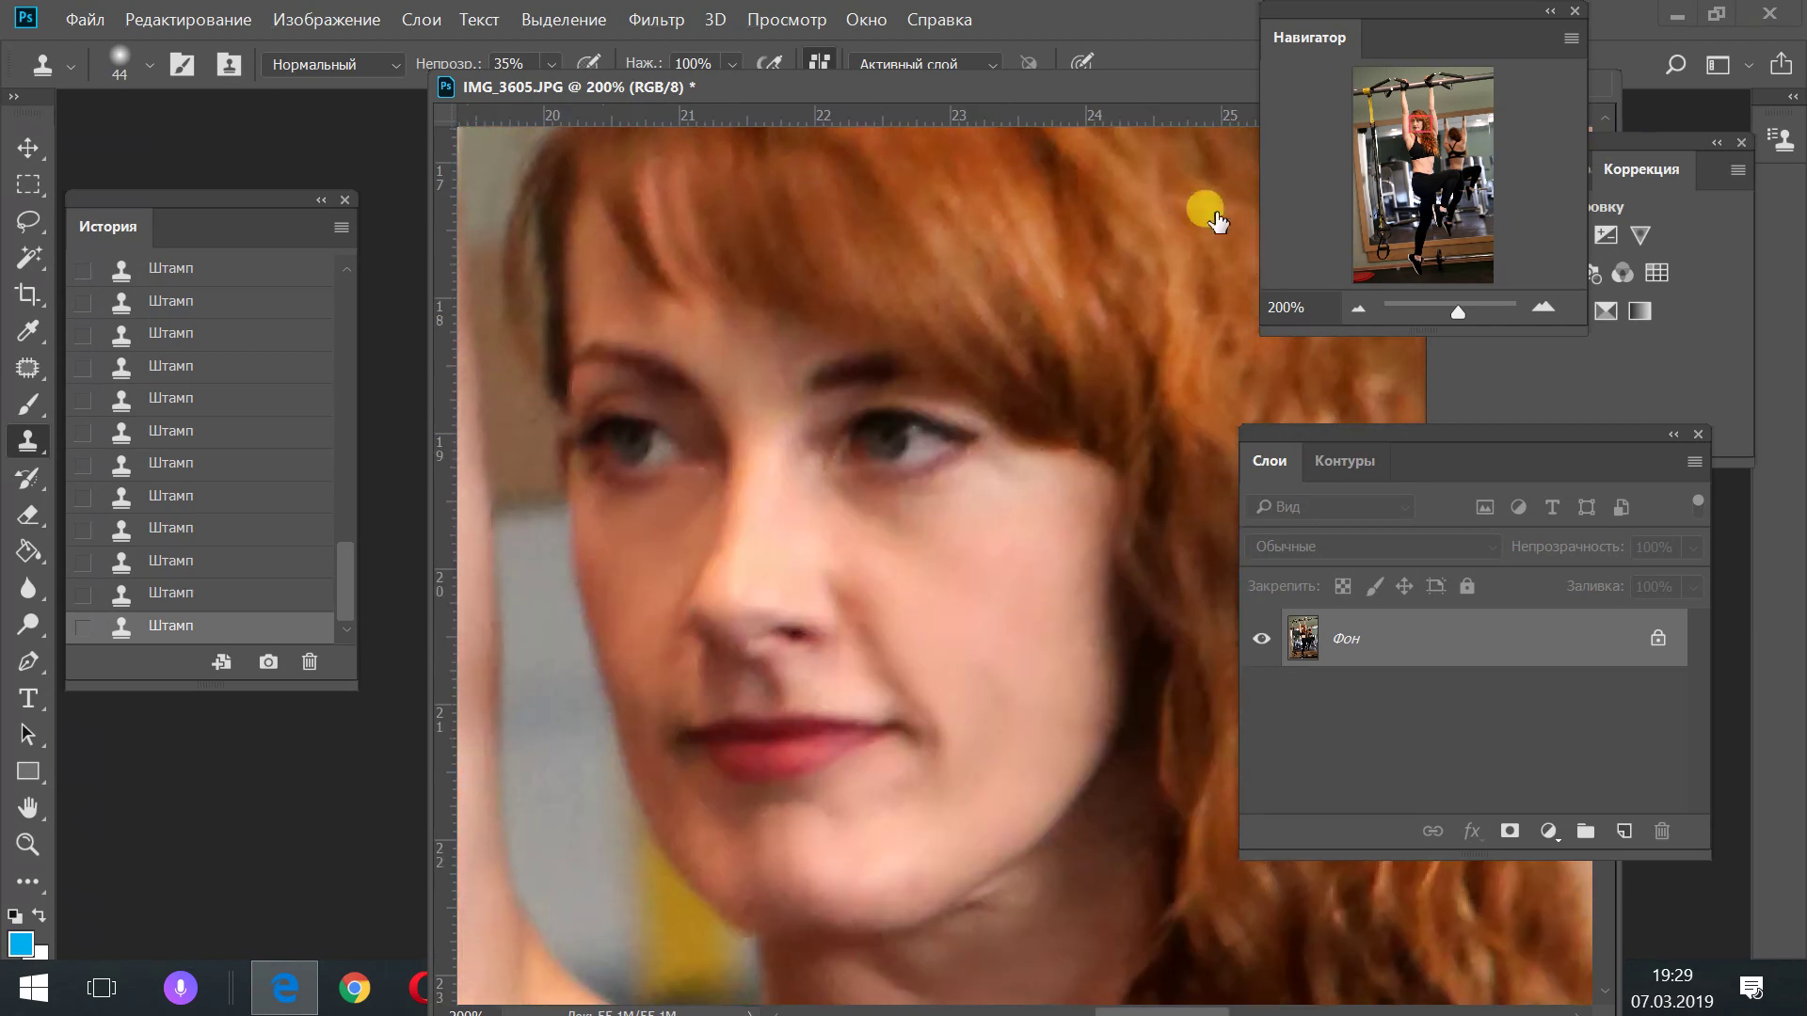
# Clone-stamp the skin just below the hairline and zoom out to the torso
pyautogui.moveTo(823, 335)
pyautogui.mouseDown()
pyautogui.moveTo(819, 375)
pyautogui.moveTo(686, 306)
pyautogui.mouseUp()
pyautogui.keyDown('alt'); pyautogui.click(727, 277); pyautogui.keyUp('alt')
pyautogui.click(742, 361)
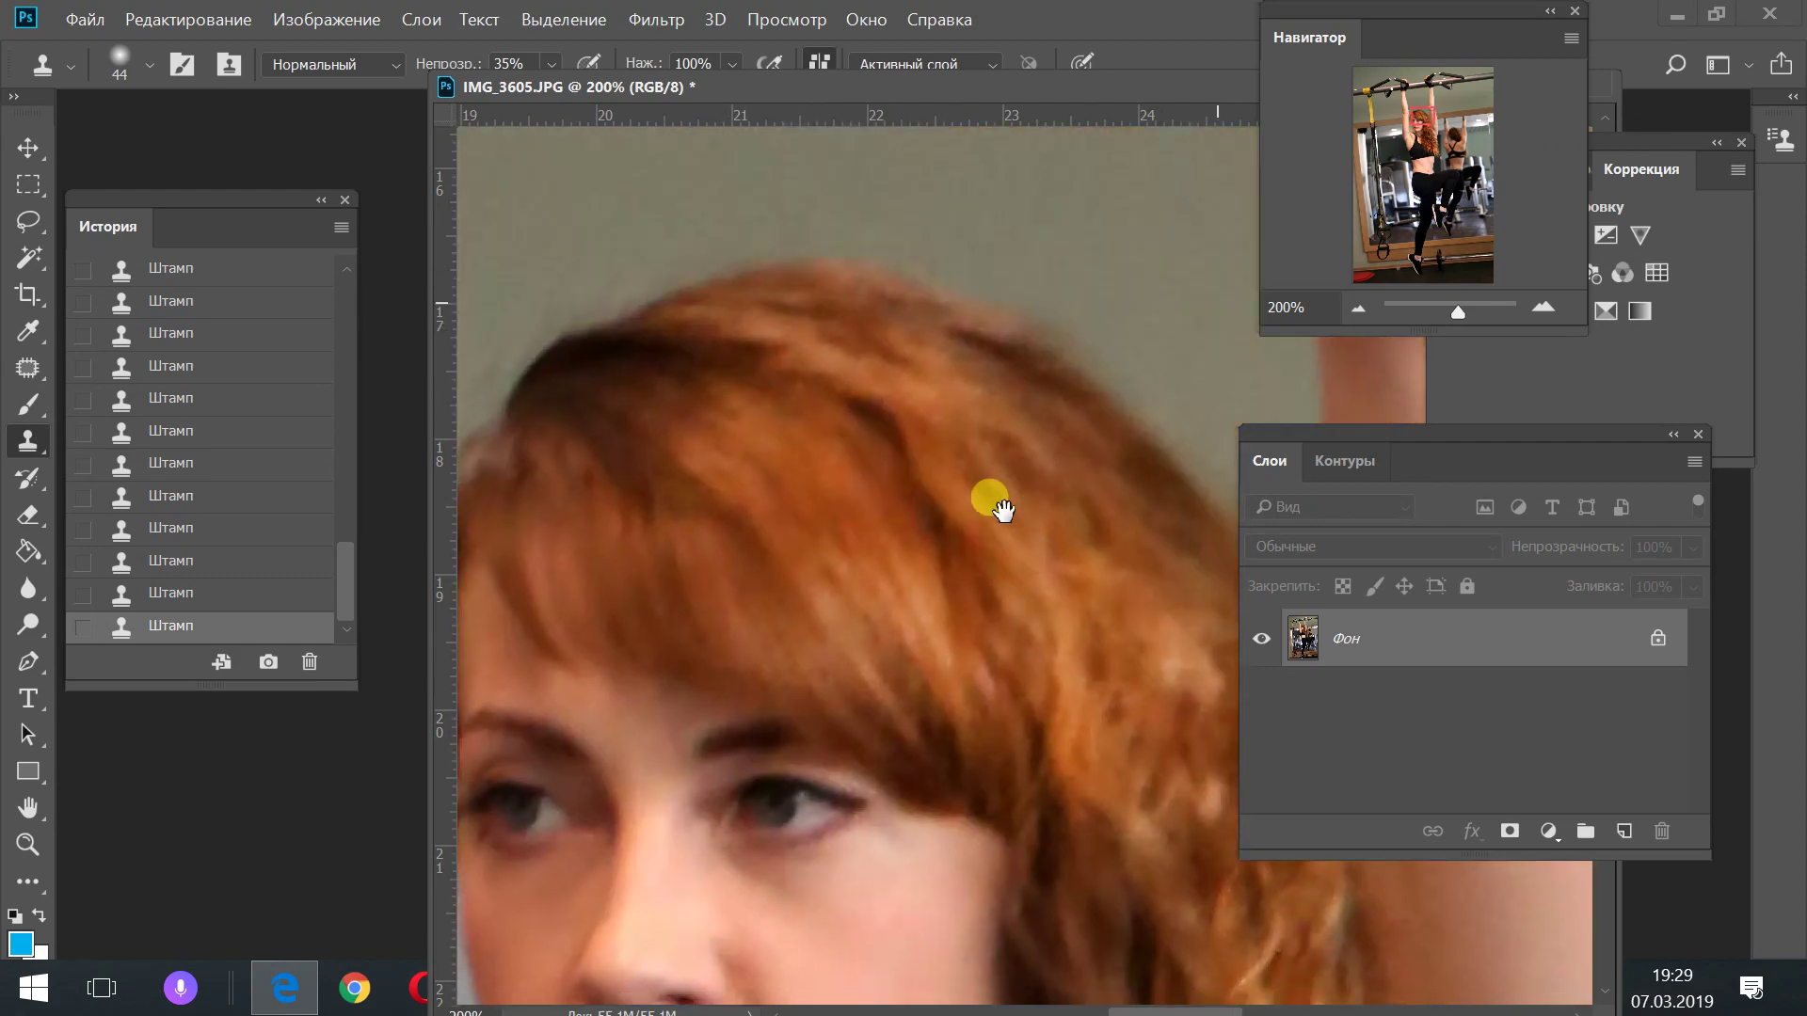
pyautogui.moveTo(1220, 334); pyautogui.dragTo(795, 302)
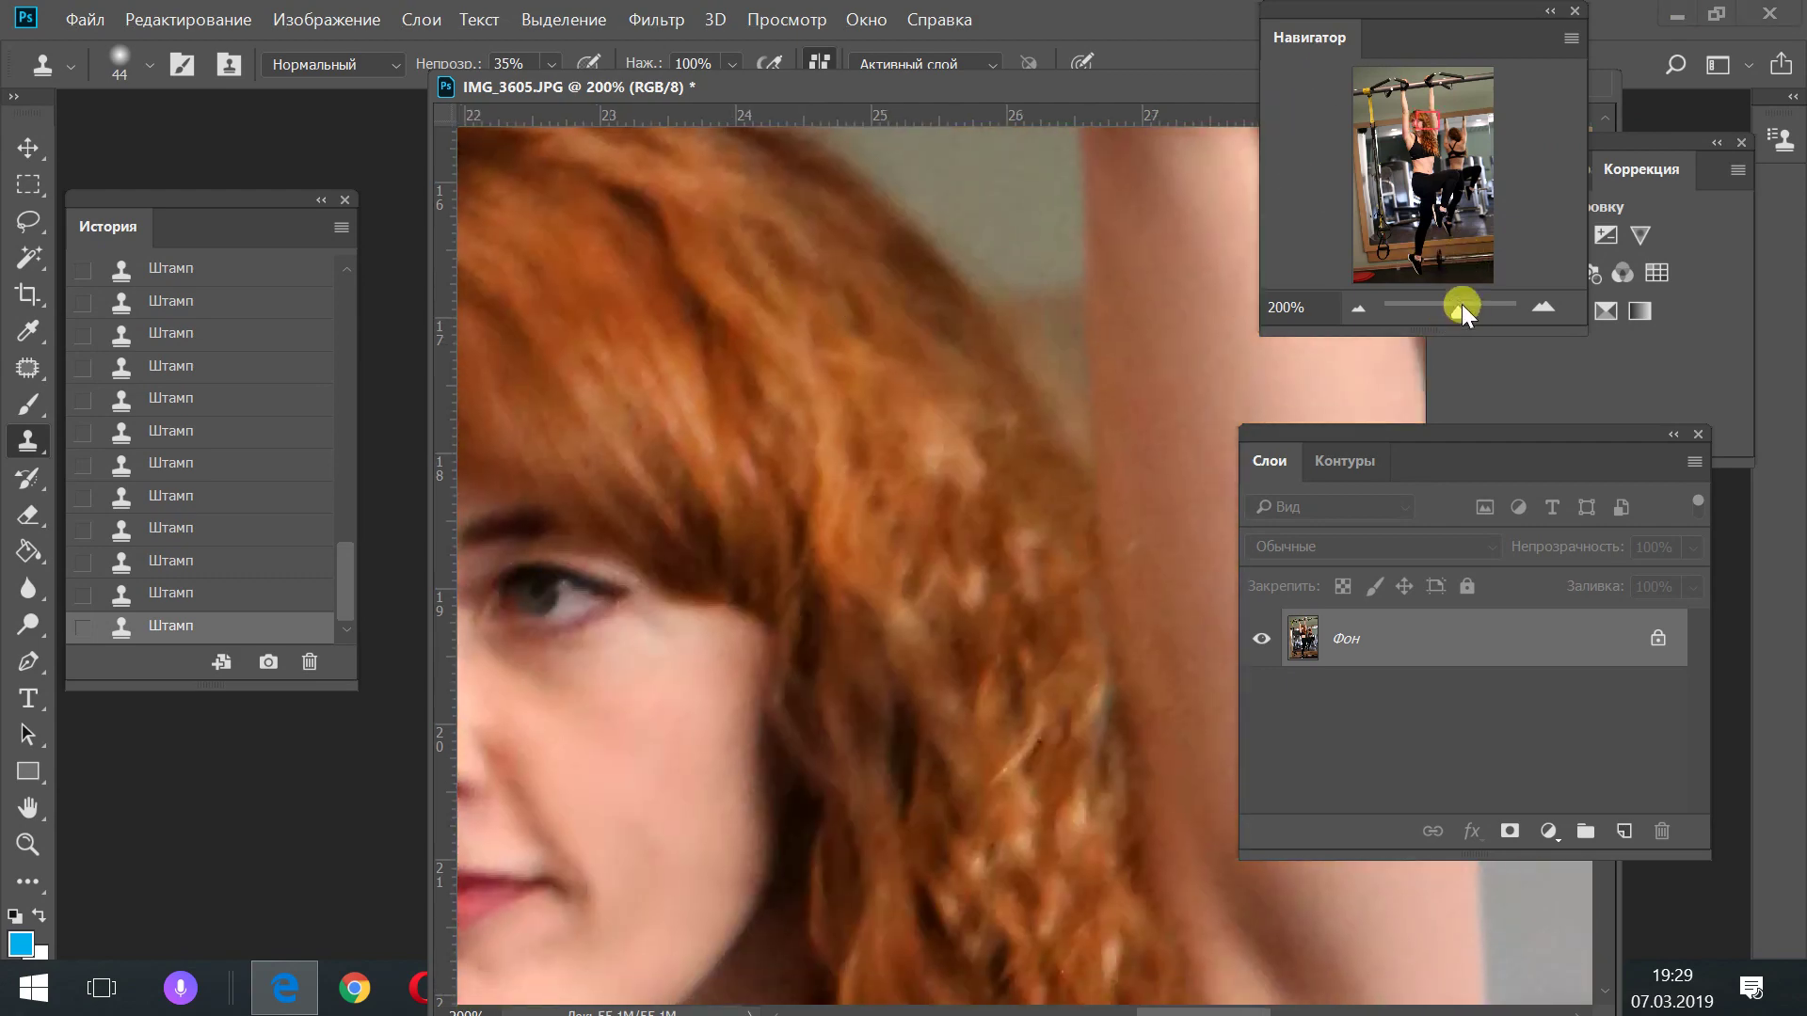
pyautogui.moveTo(1454, 307); pyautogui.dragTo(1445, 306)
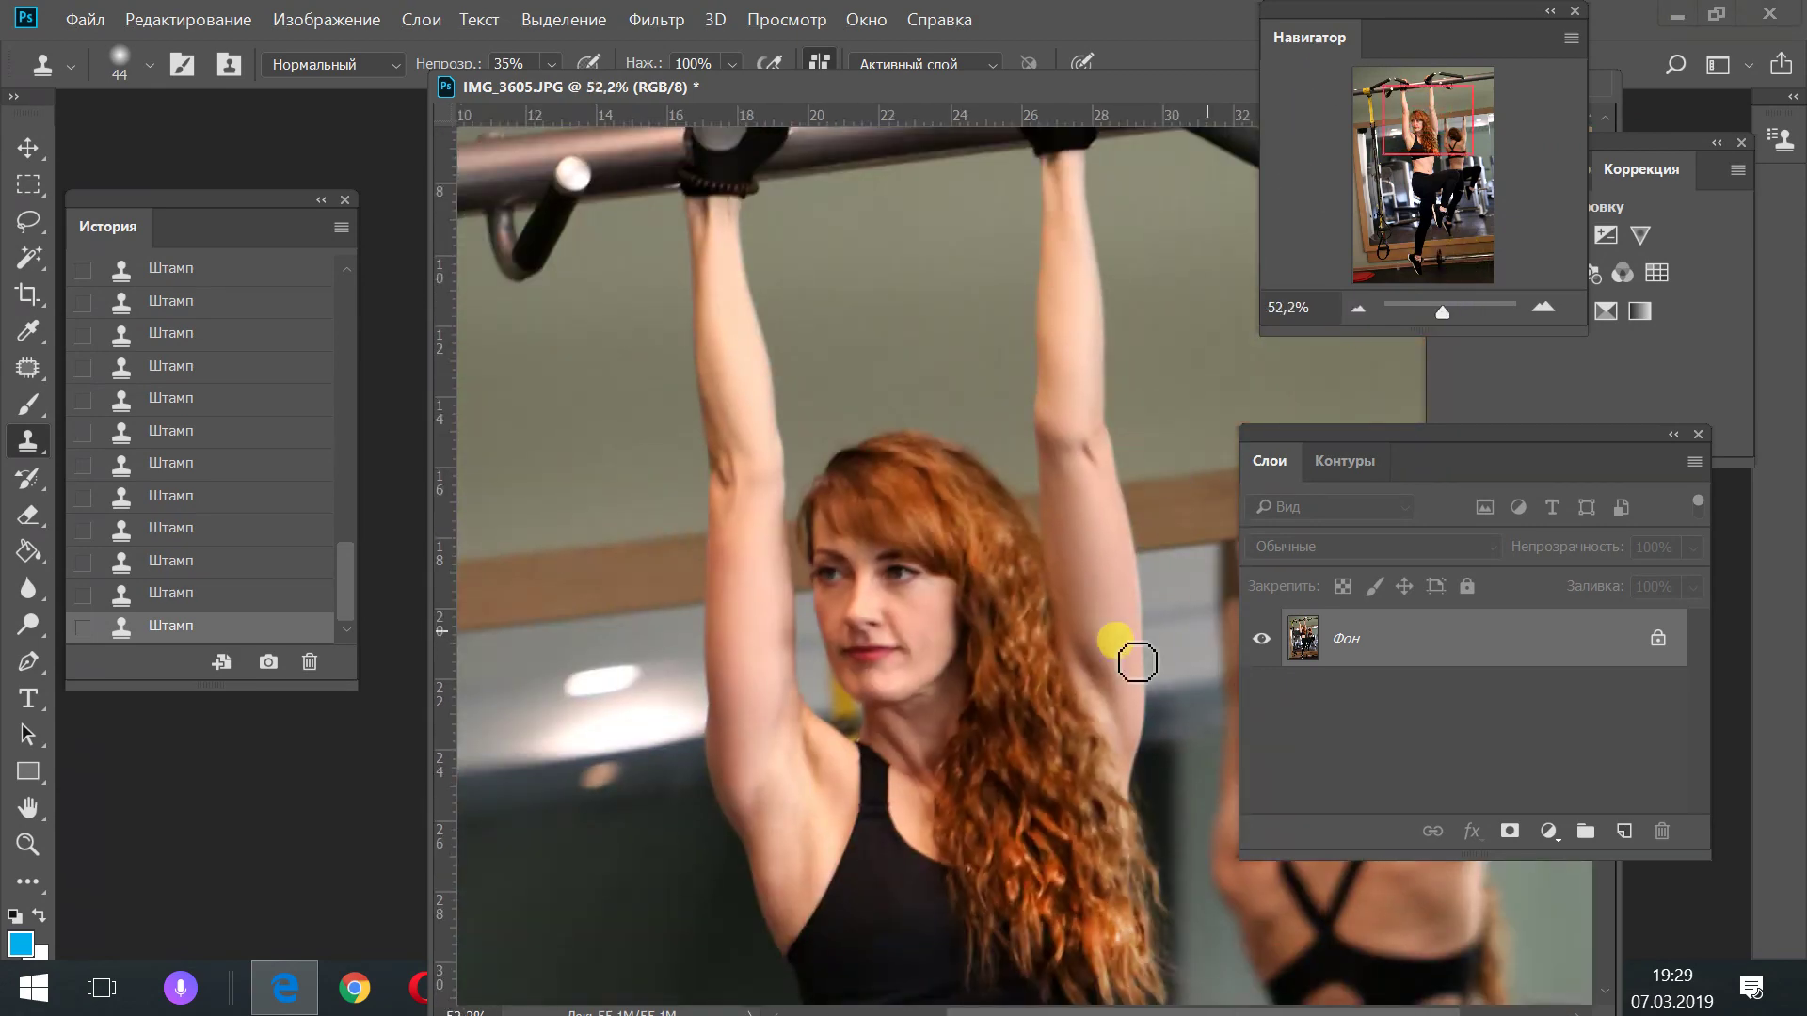
pyautogui.moveTo(1016, 790); pyautogui.dragTo(873, 525)
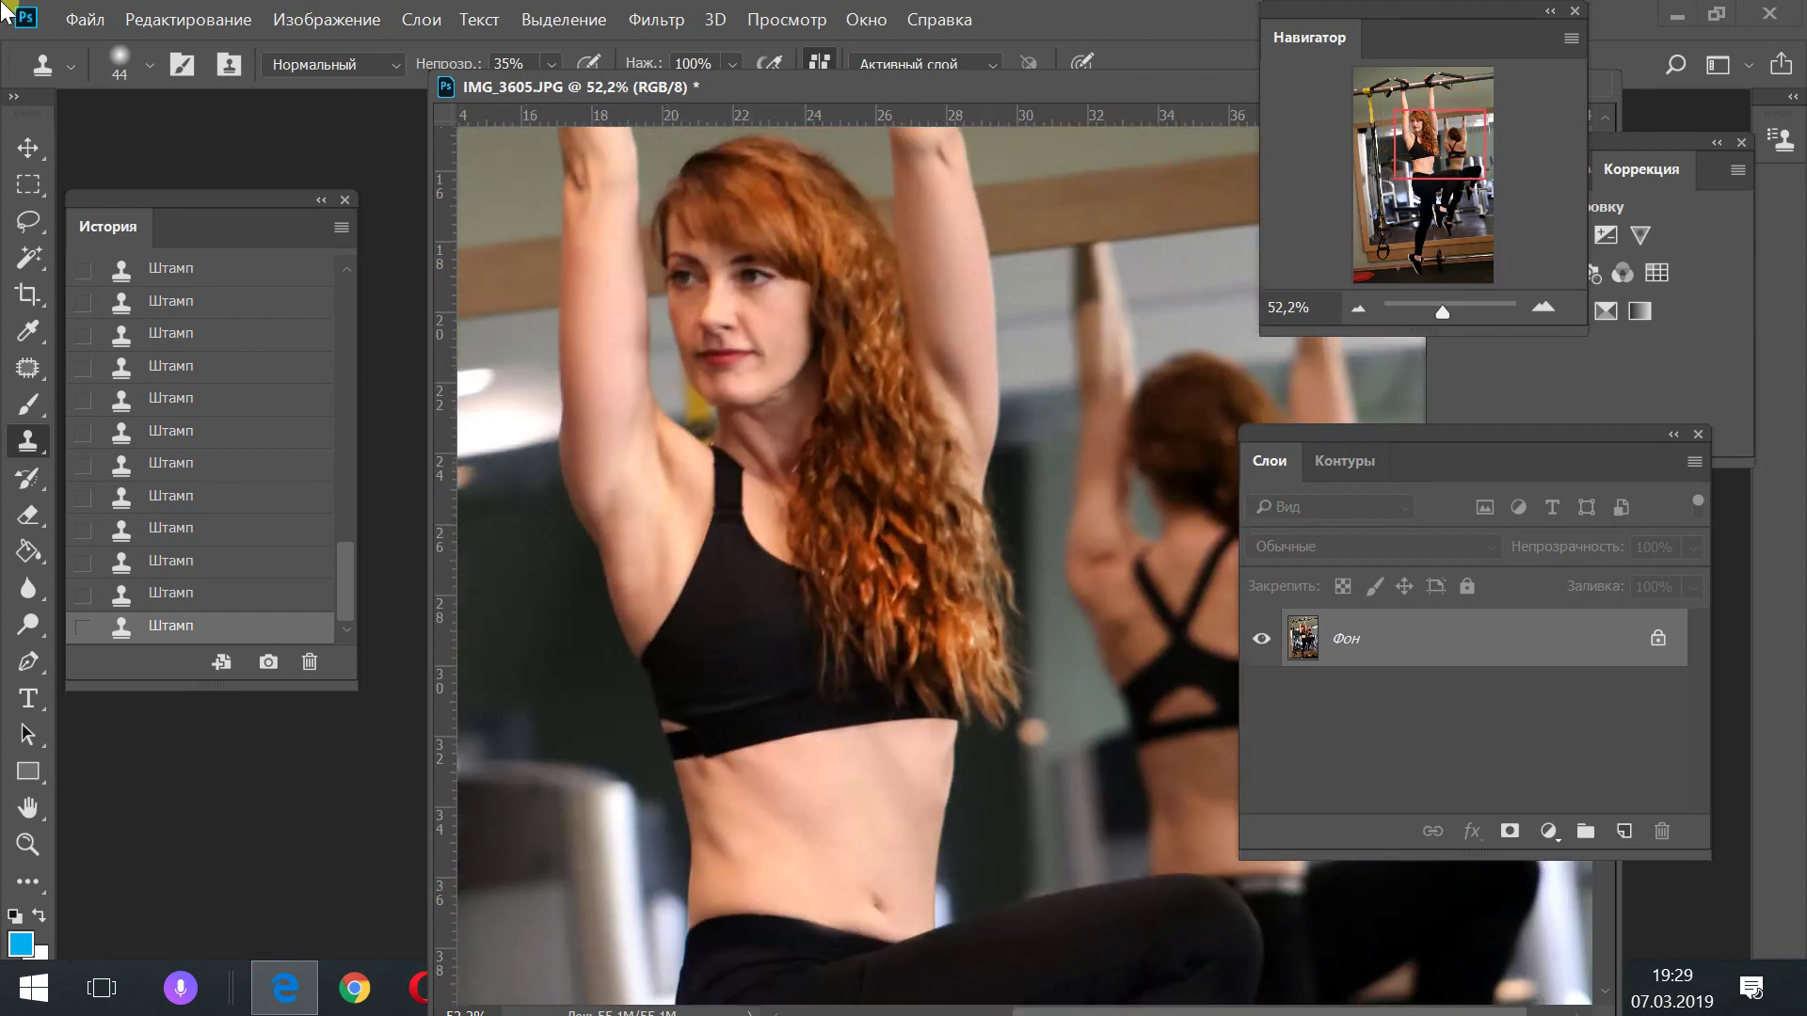
# Save the retouched photo and dock its document window as a tab
pyautogui.click(72, 26)
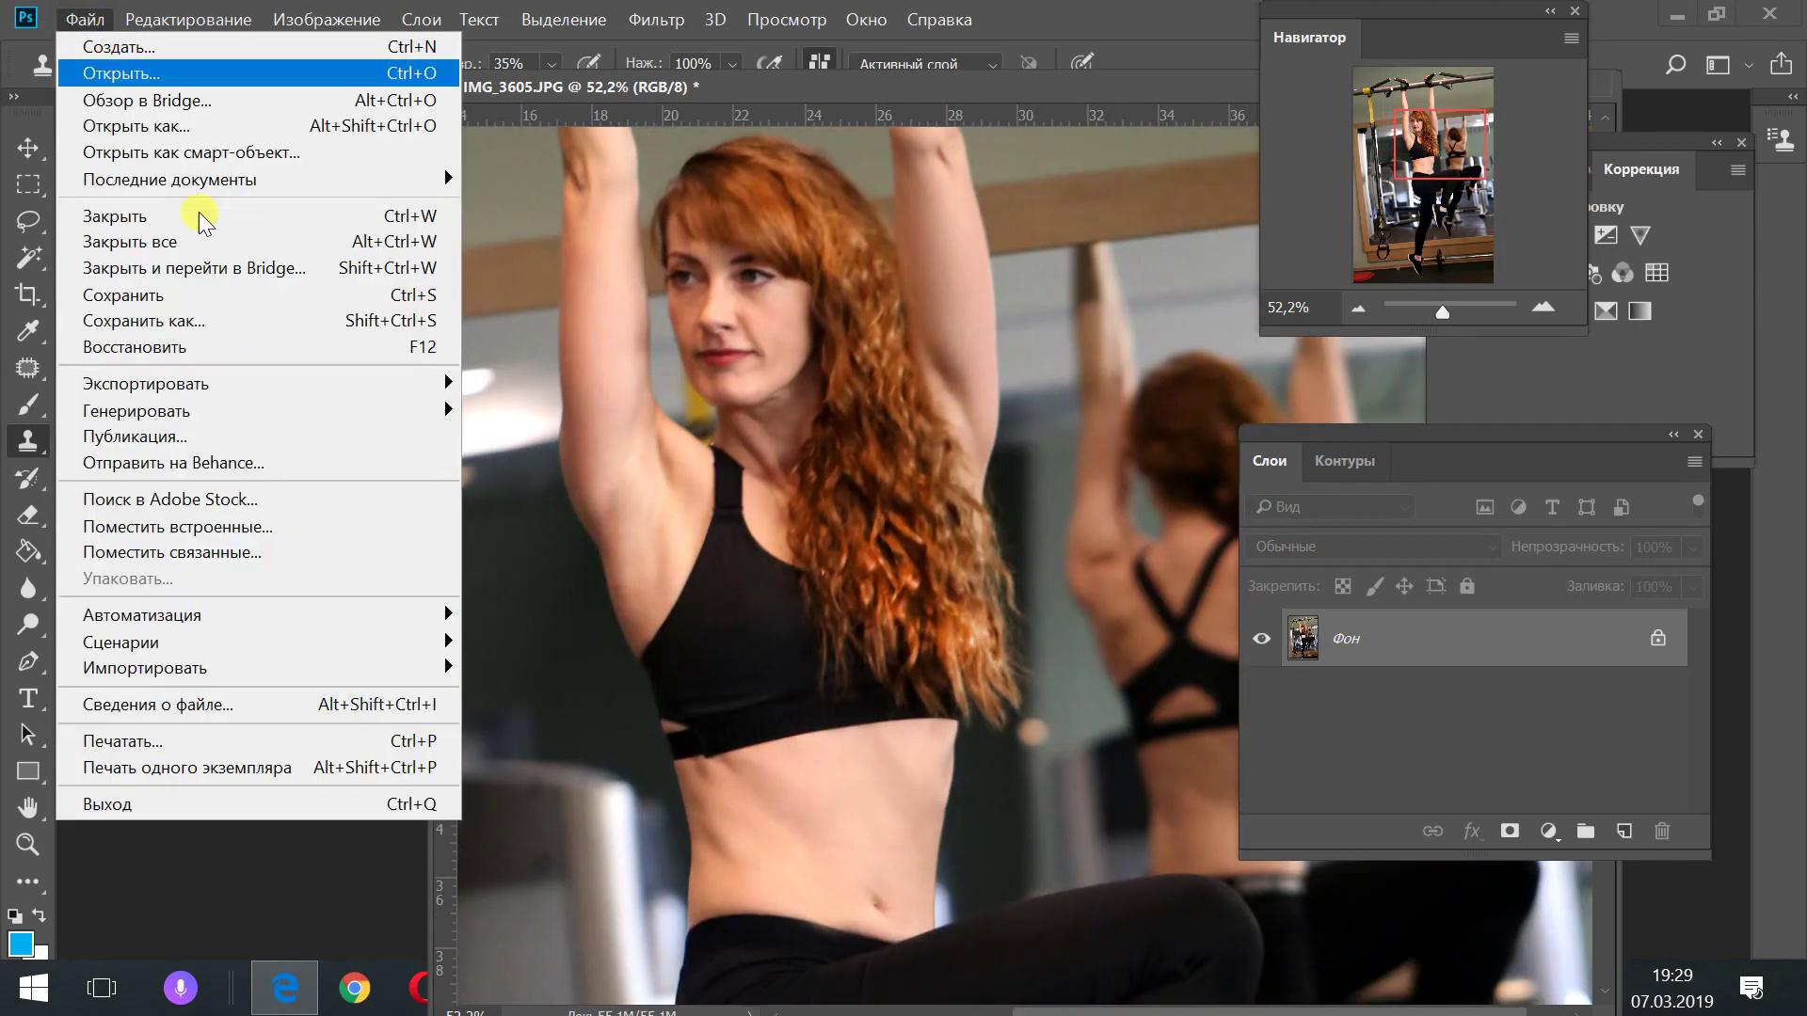
pyautogui.click(141, 290)
pyautogui.moveTo(1442, 311); pyautogui.dragTo(1437, 320)
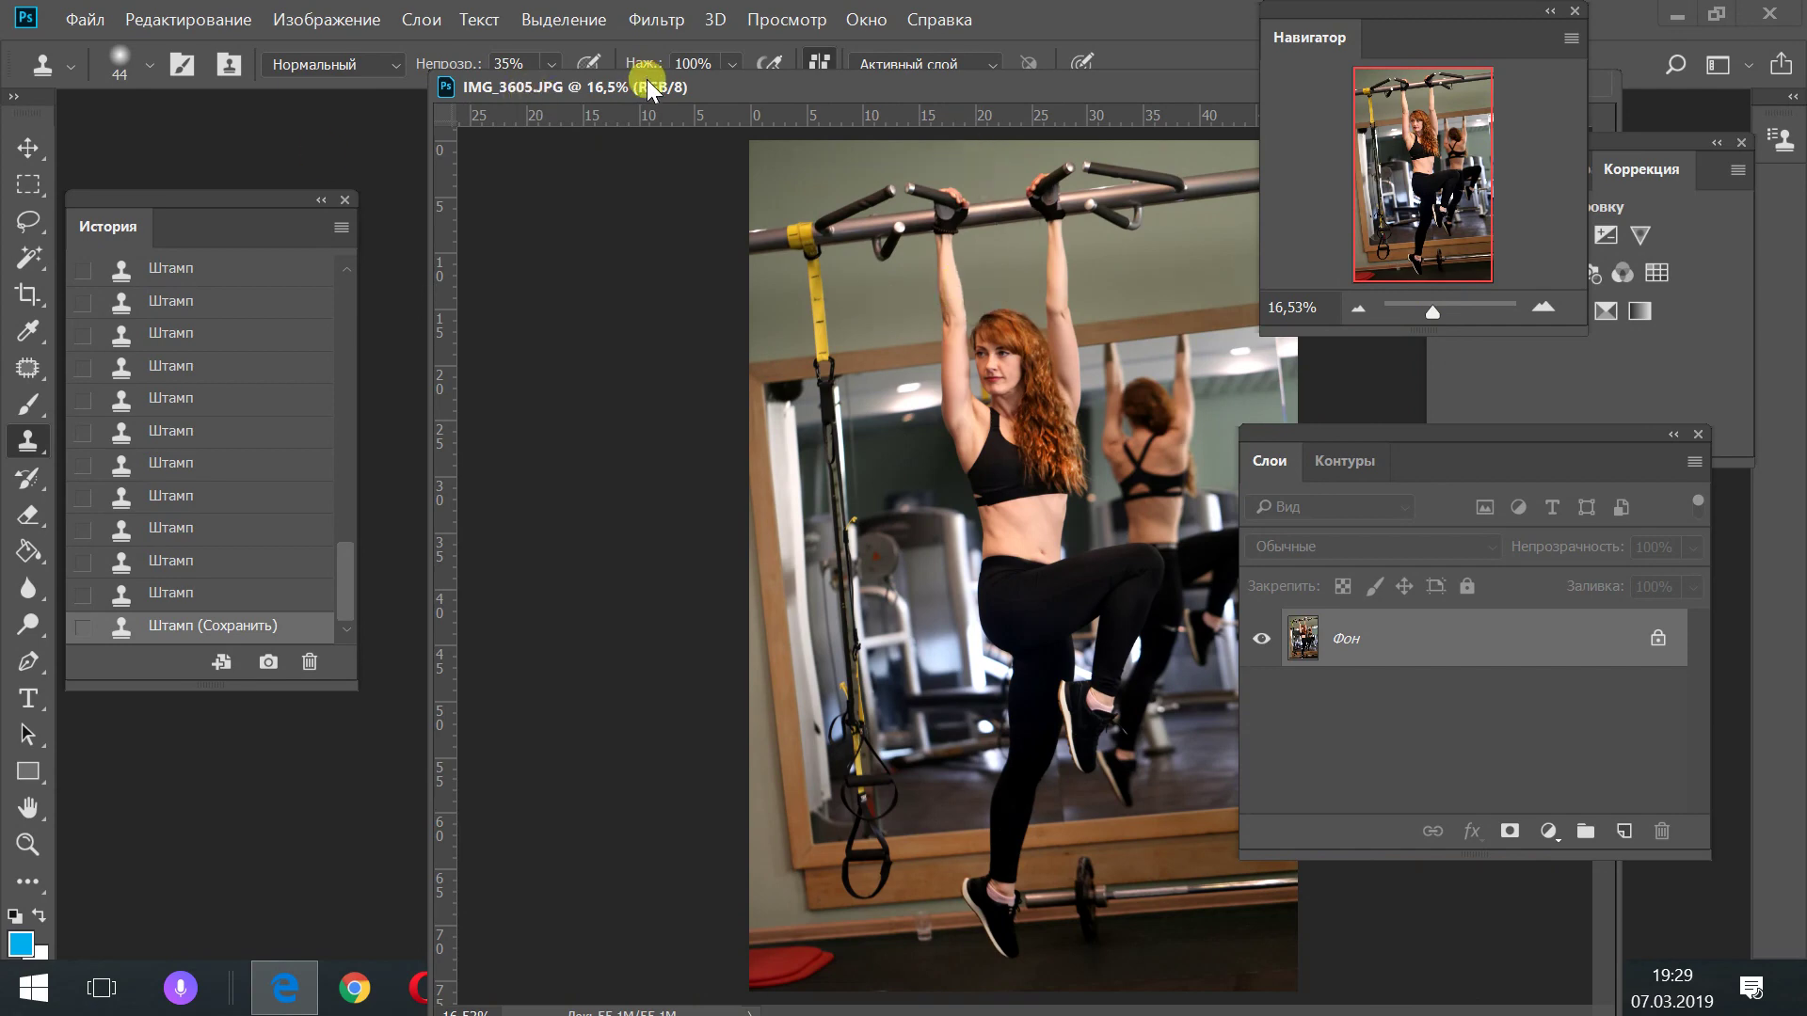
pyautogui.moveTo(647, 80); pyautogui.dragTo(432, 130)
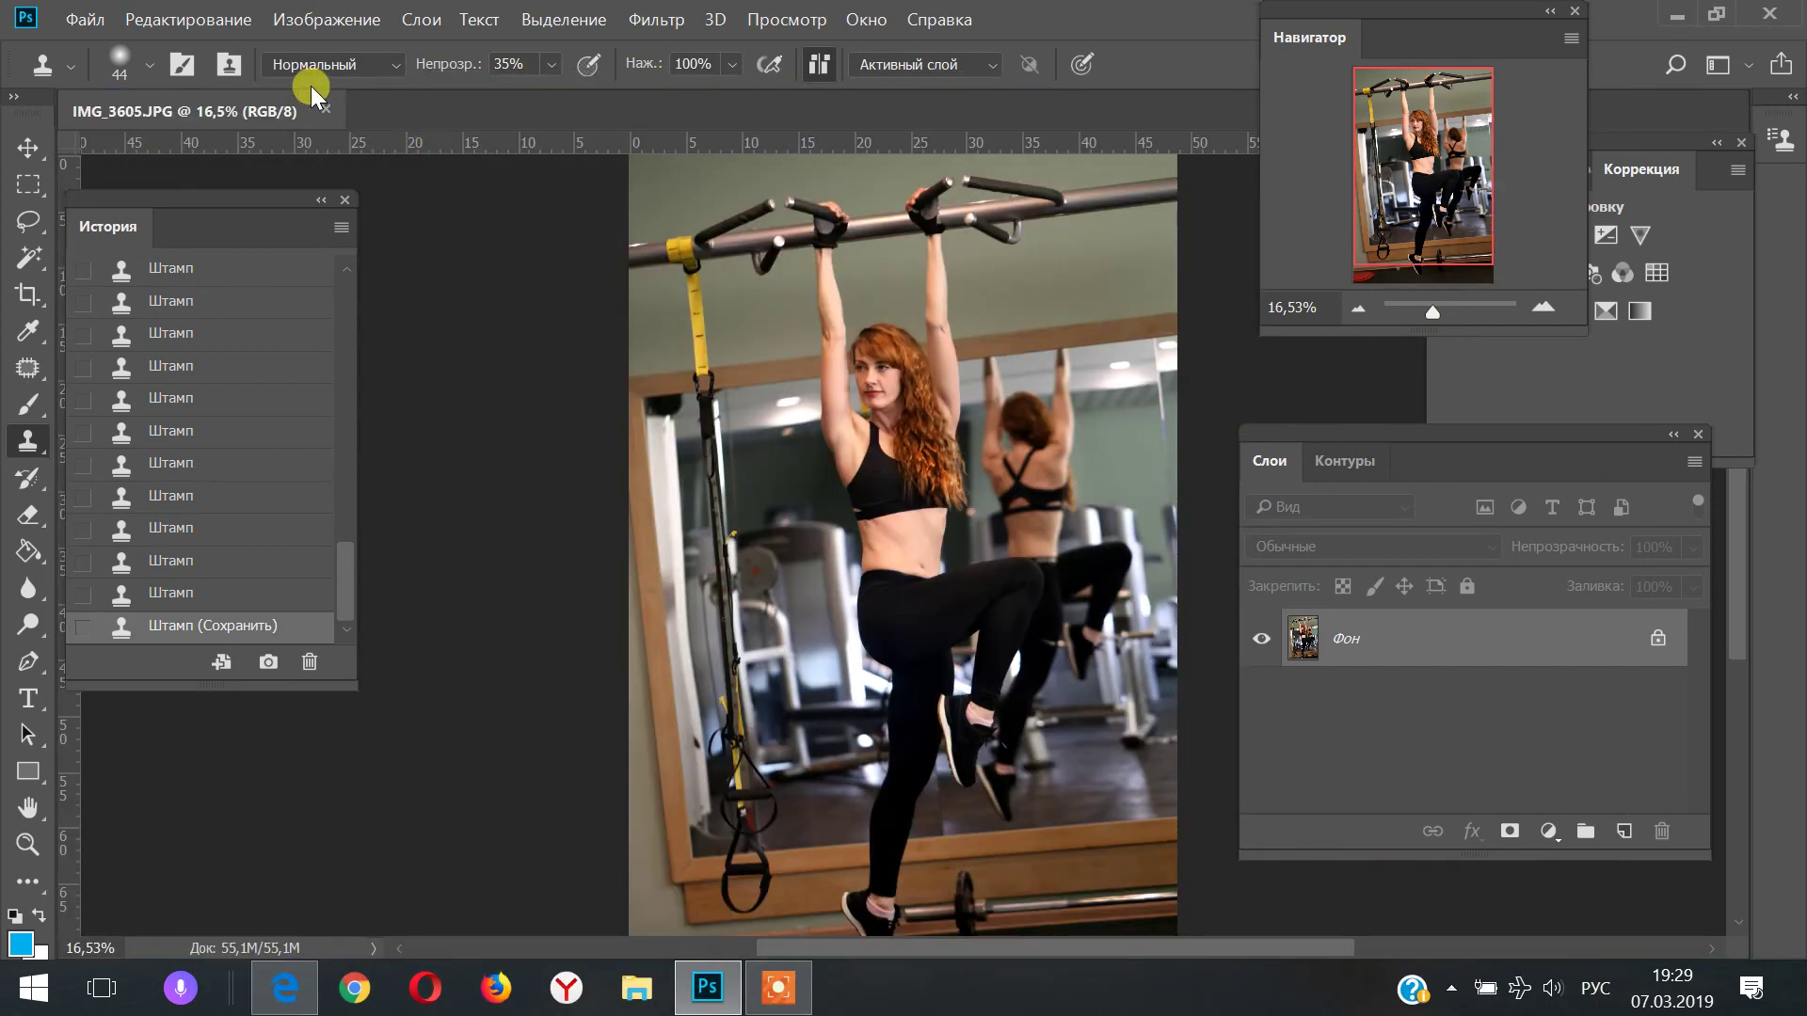
# Zoom in to 100% on the woman's face
pyautogui.click(27, 843)
pyautogui.click(85, 20)
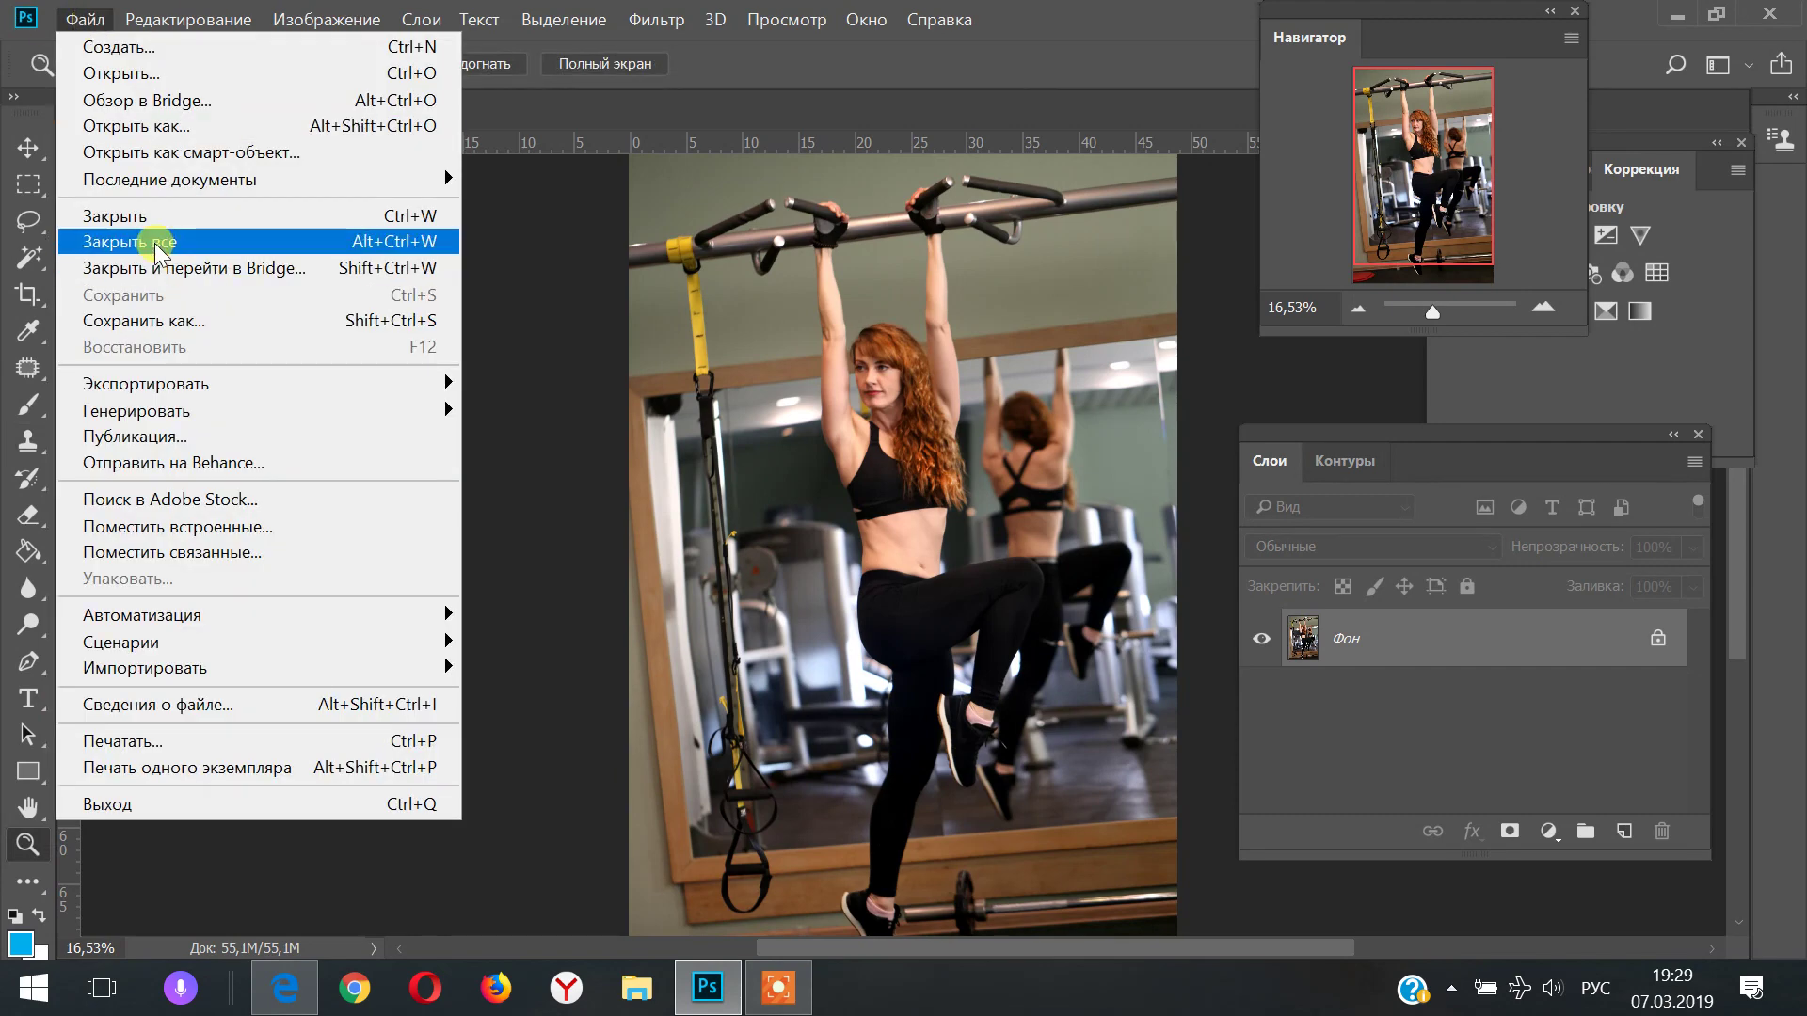
pyautogui.click(941, 449)
pyautogui.click(945, 376)
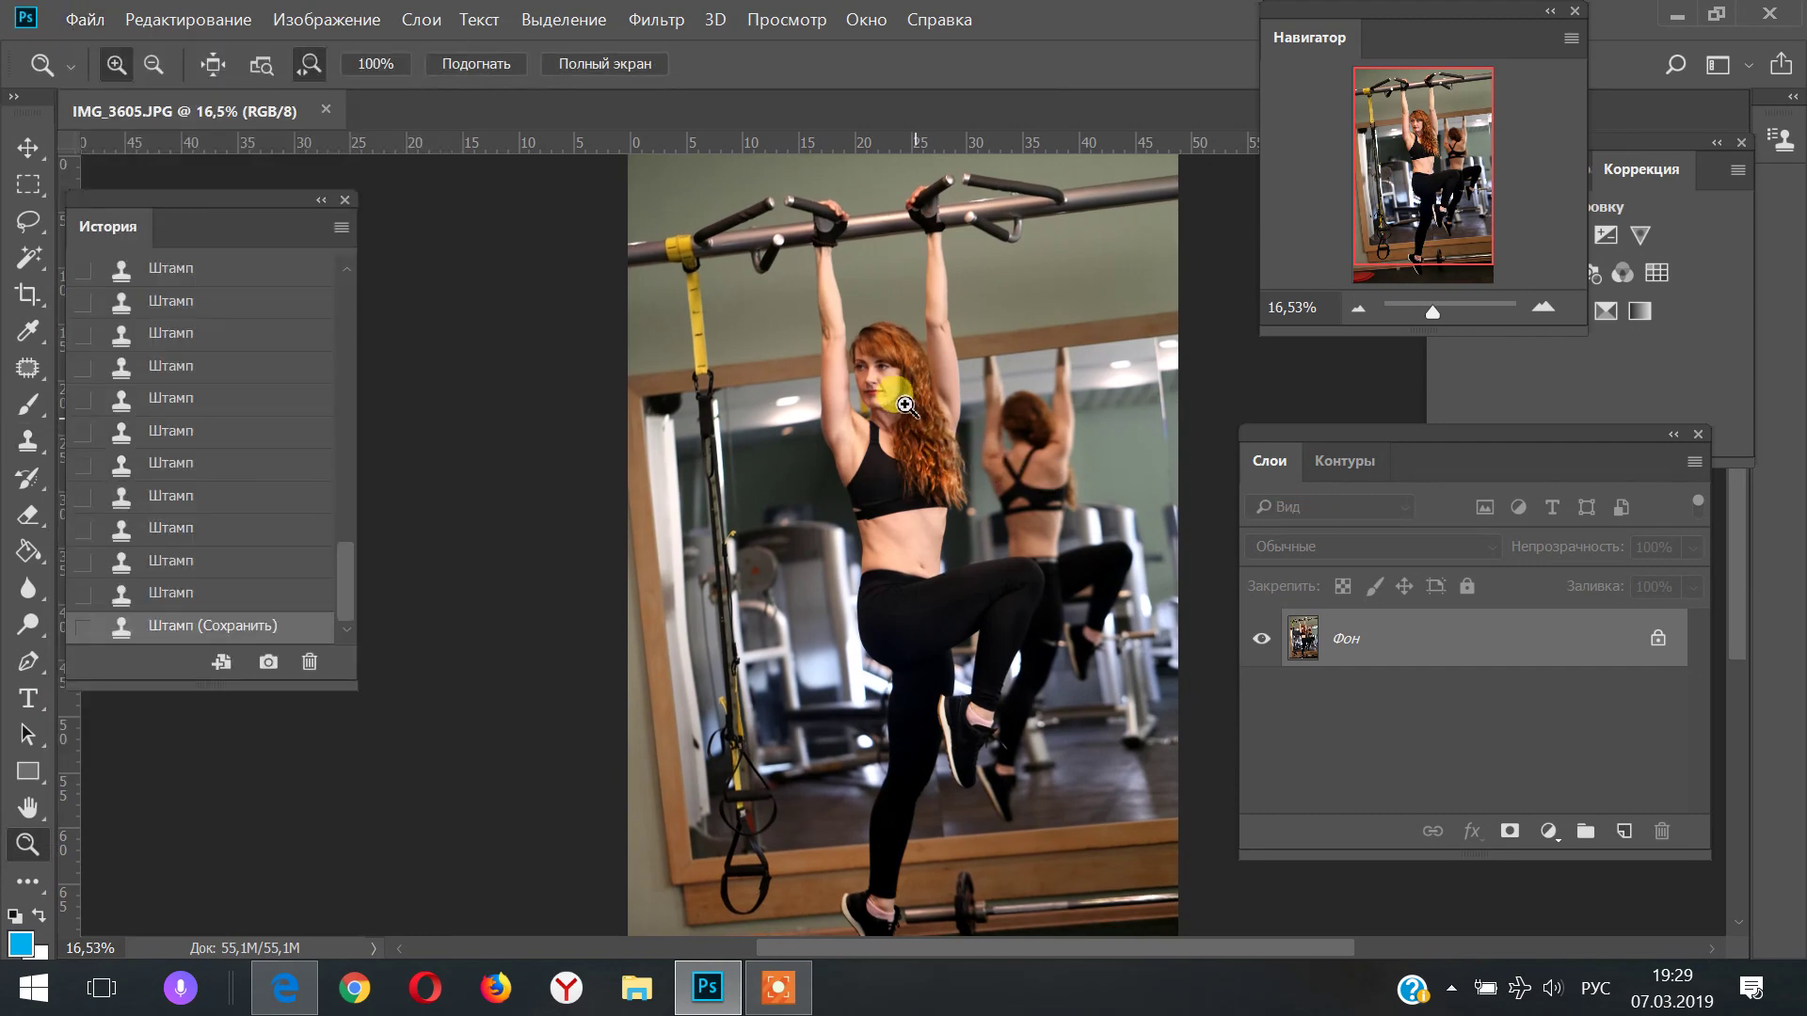
pyautogui.click(874, 432)
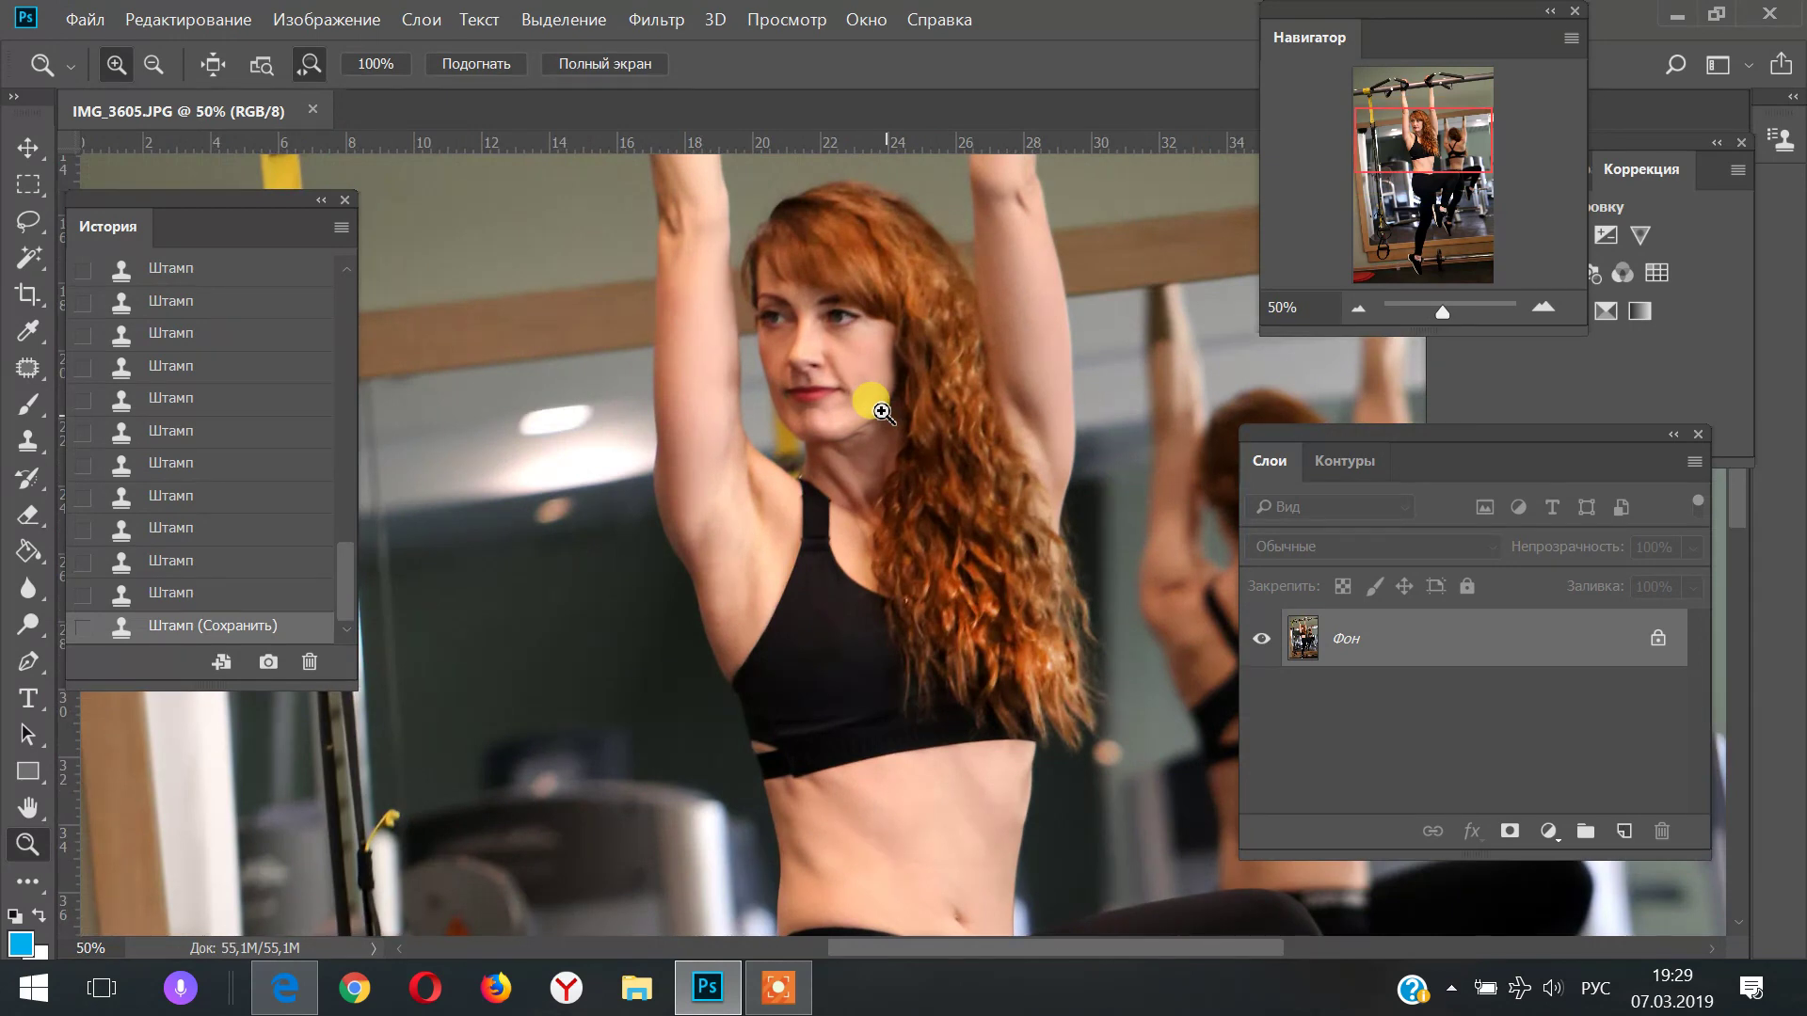
pyautogui.click(854, 385)
pyautogui.click(885, 348)
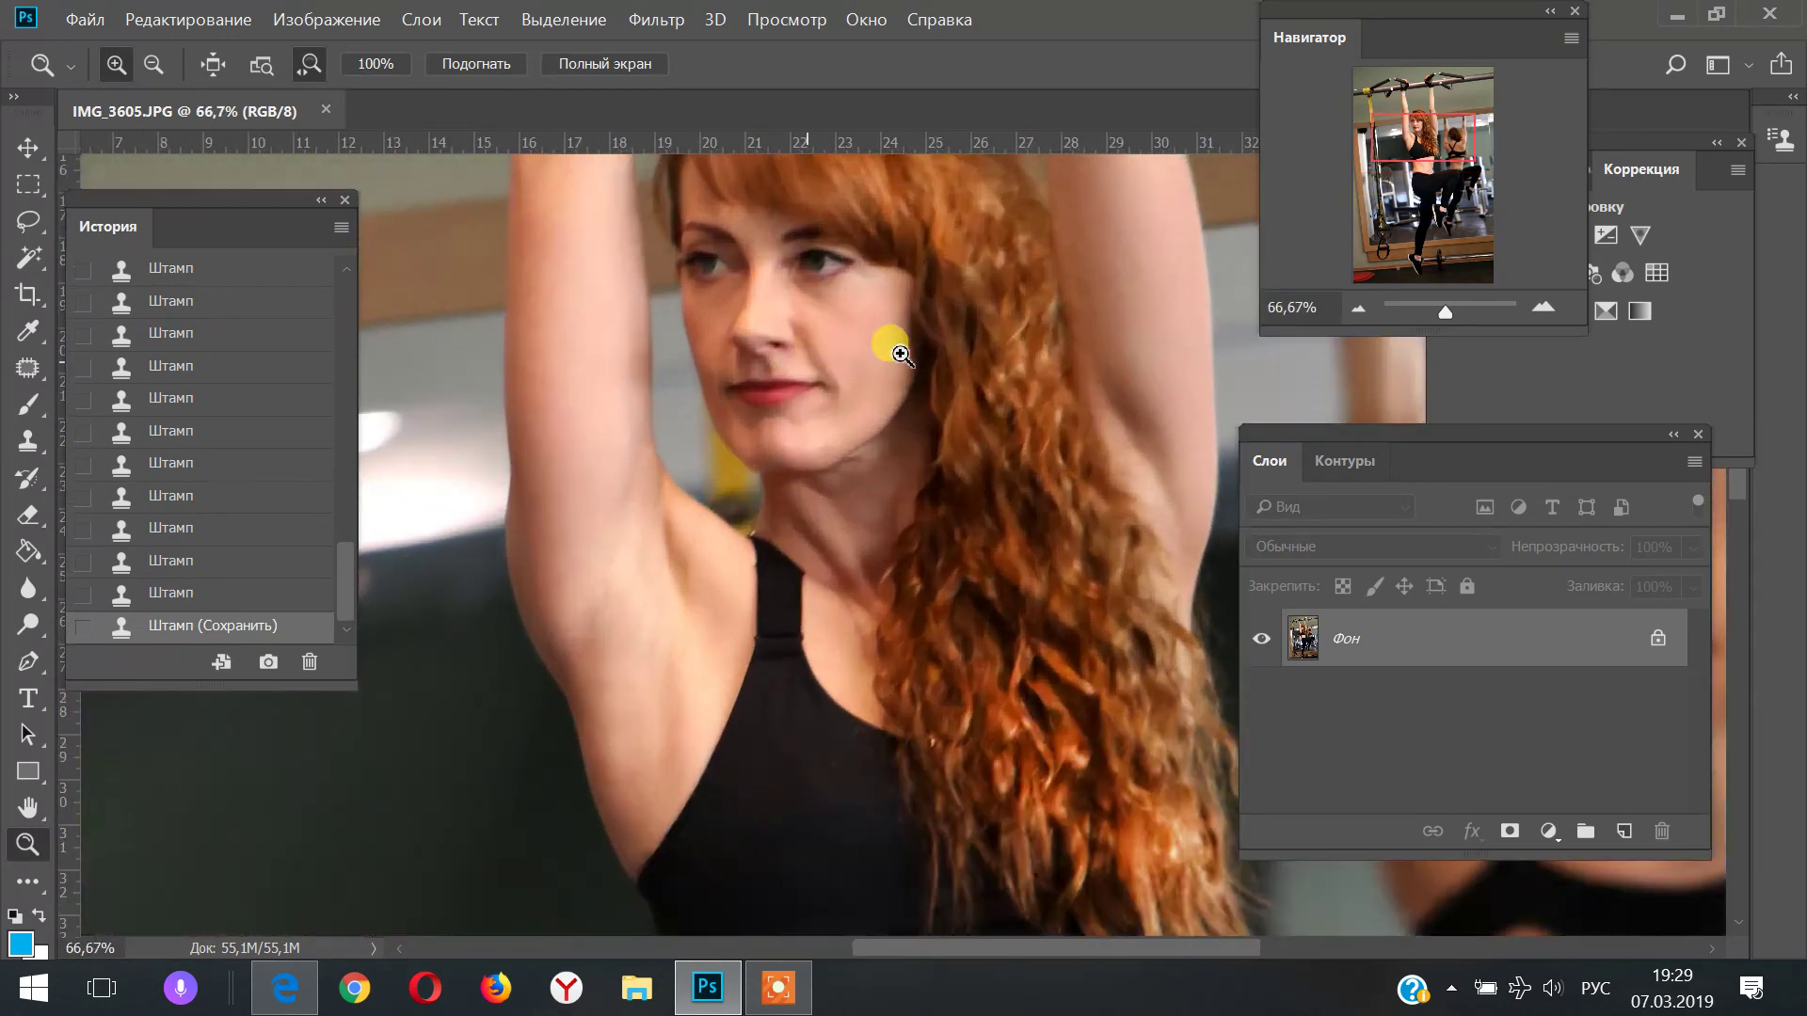
# Draw a Lasso selection around the woman's face, neck and upper shoulders
pyautogui.click(29, 218)
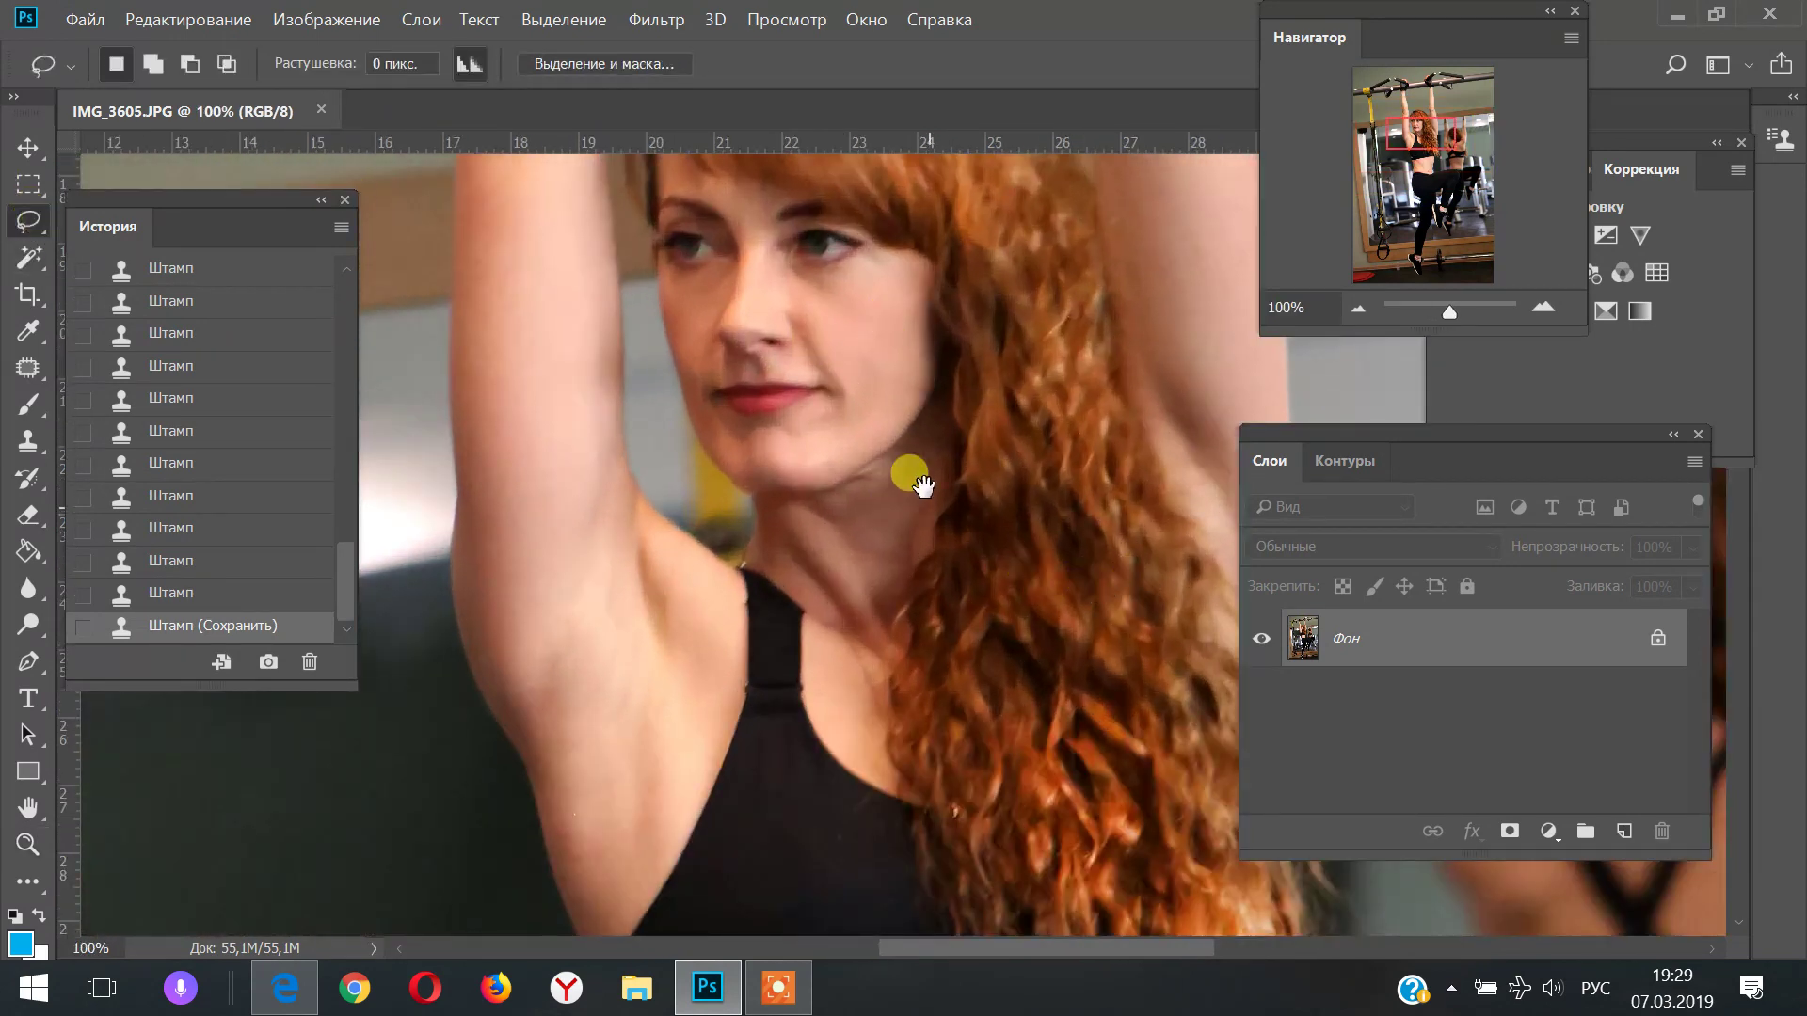
pyautogui.moveTo(922, 485); pyautogui.dragTo(787, 556)
pyautogui.moveTo(584, 606); pyautogui.dragTo(1206, 296)
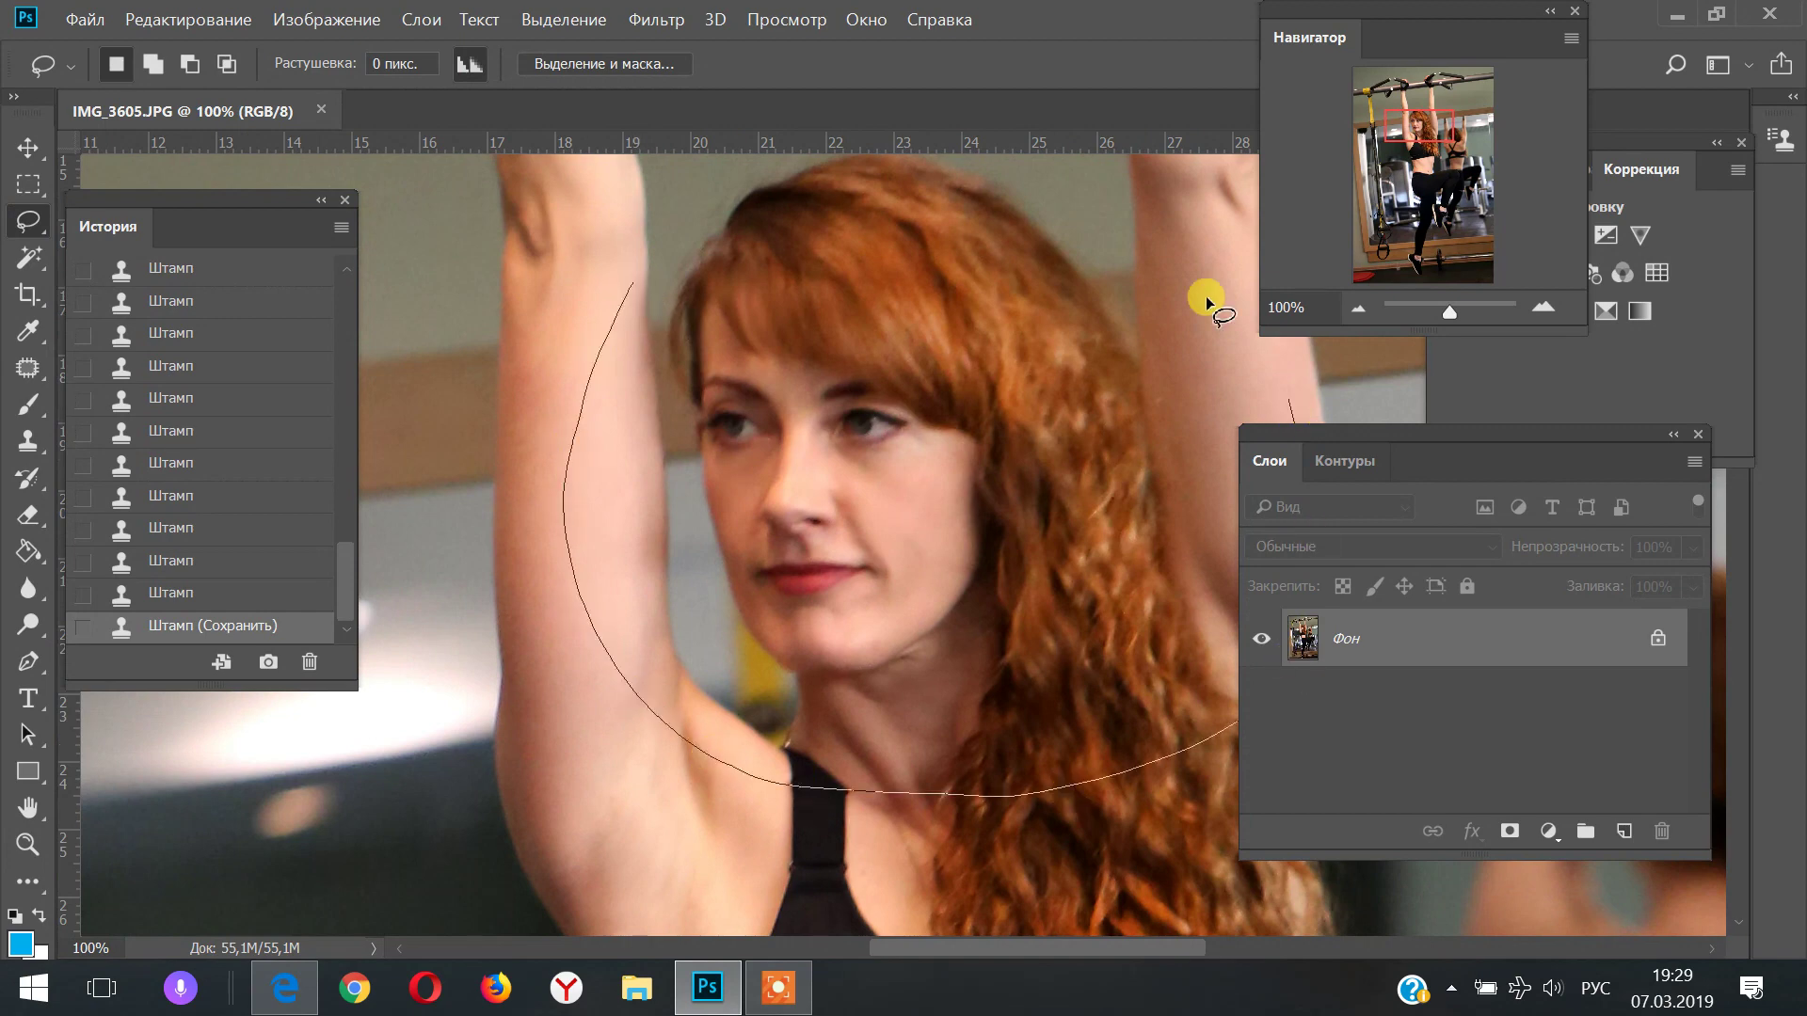
pyautogui.moveTo(344, 147); pyautogui.dragTo(721, 75)
# In Liquify, shrink the Forward Warp brush and push the woman's jawline inward
pyautogui.click(572, 19)
pyautogui.moveTo(657, 20)
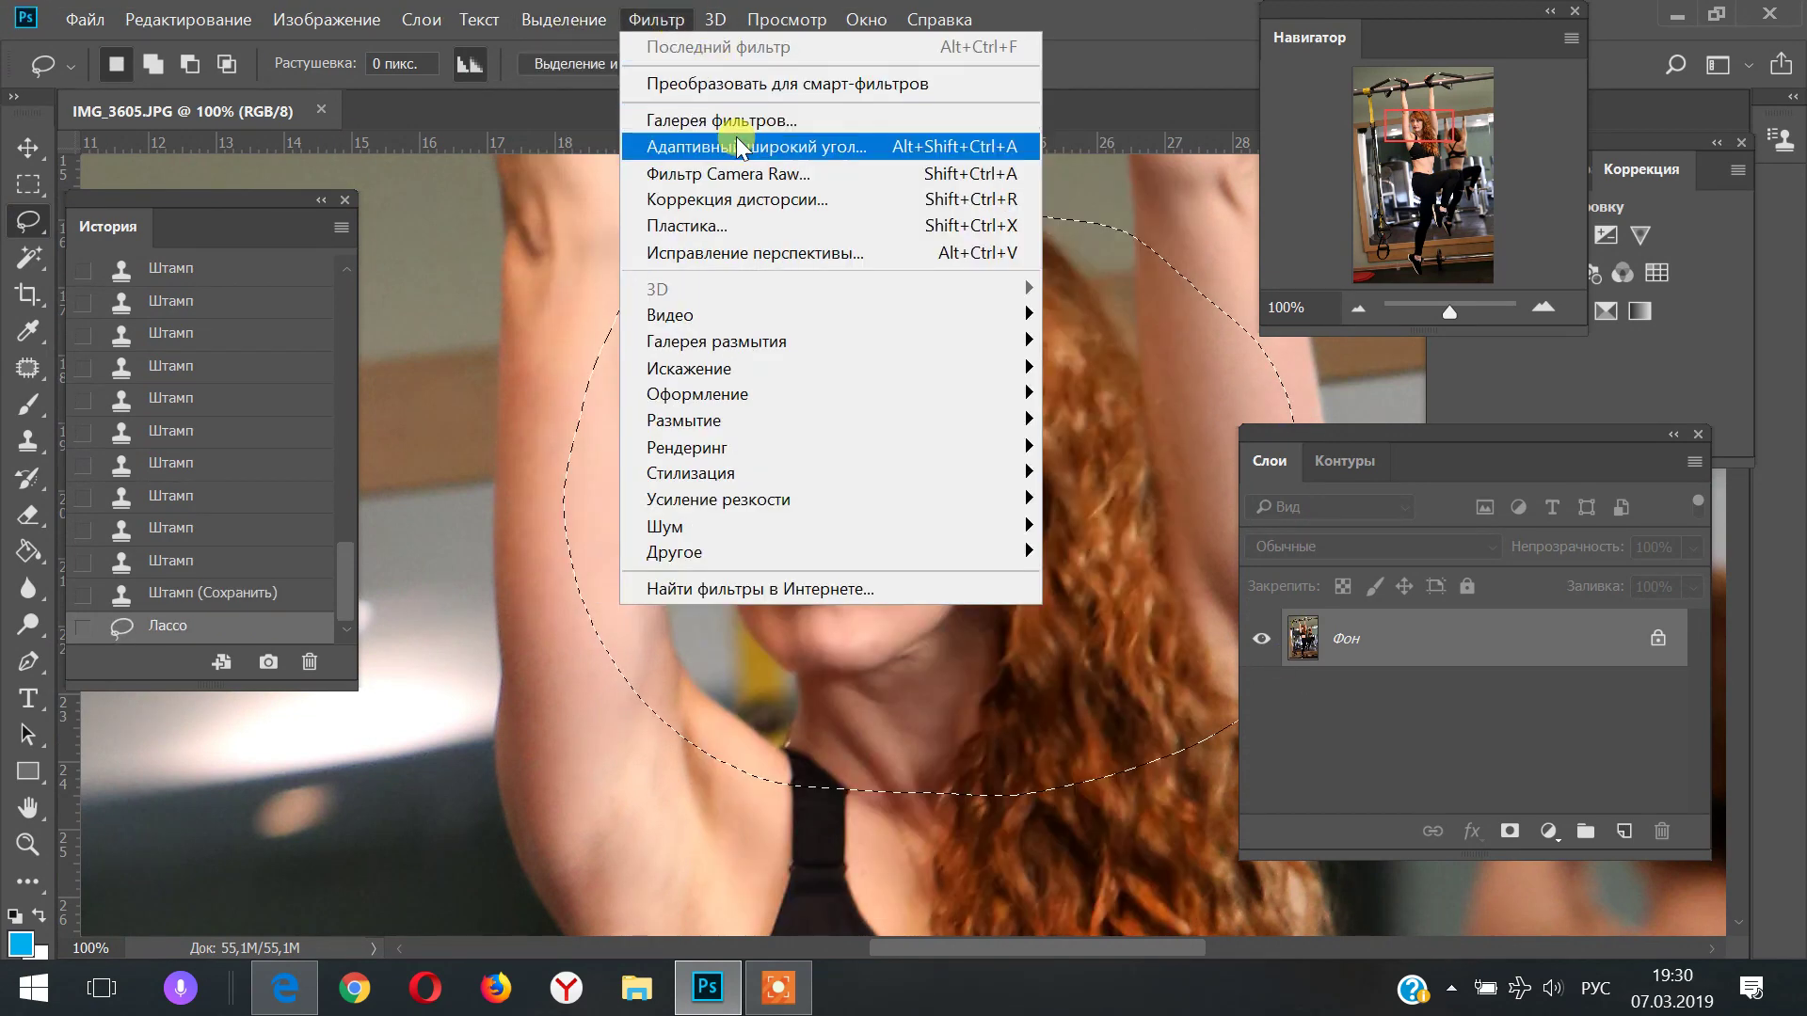
pyautogui.click(748, 226)
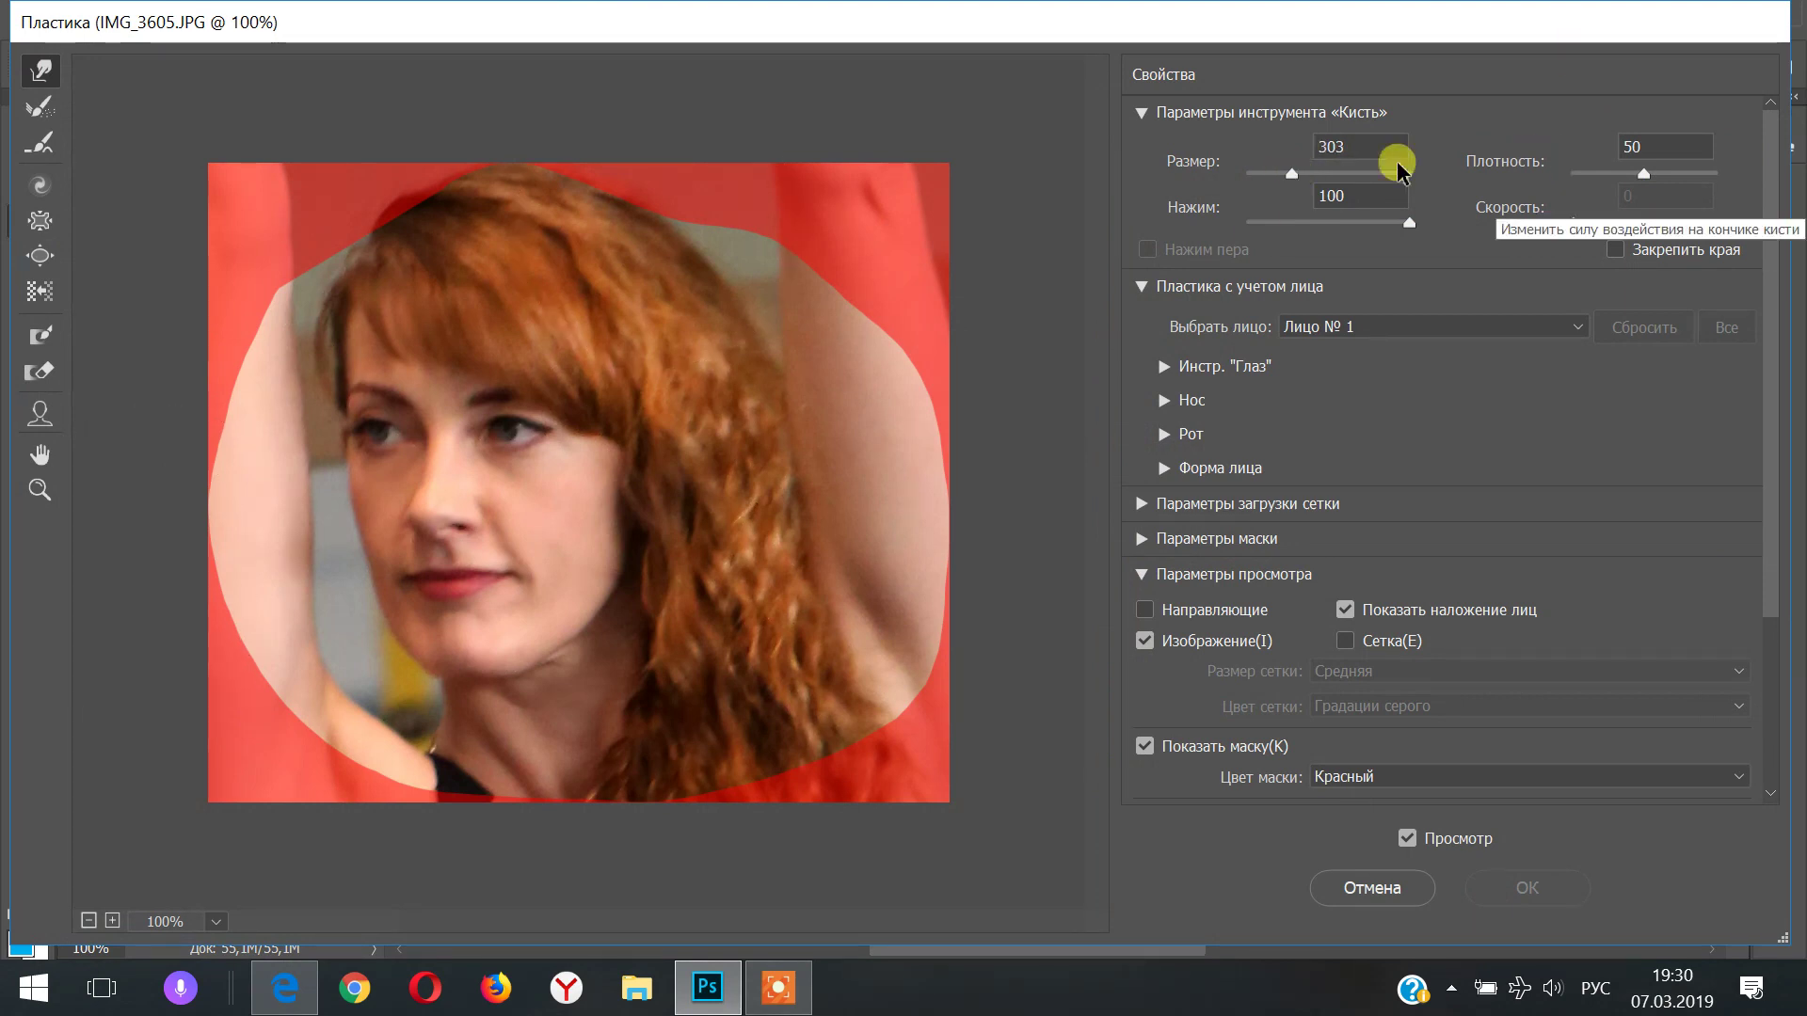
pyautogui.moveTo(1282, 173); pyautogui.dragTo(1282, 174)
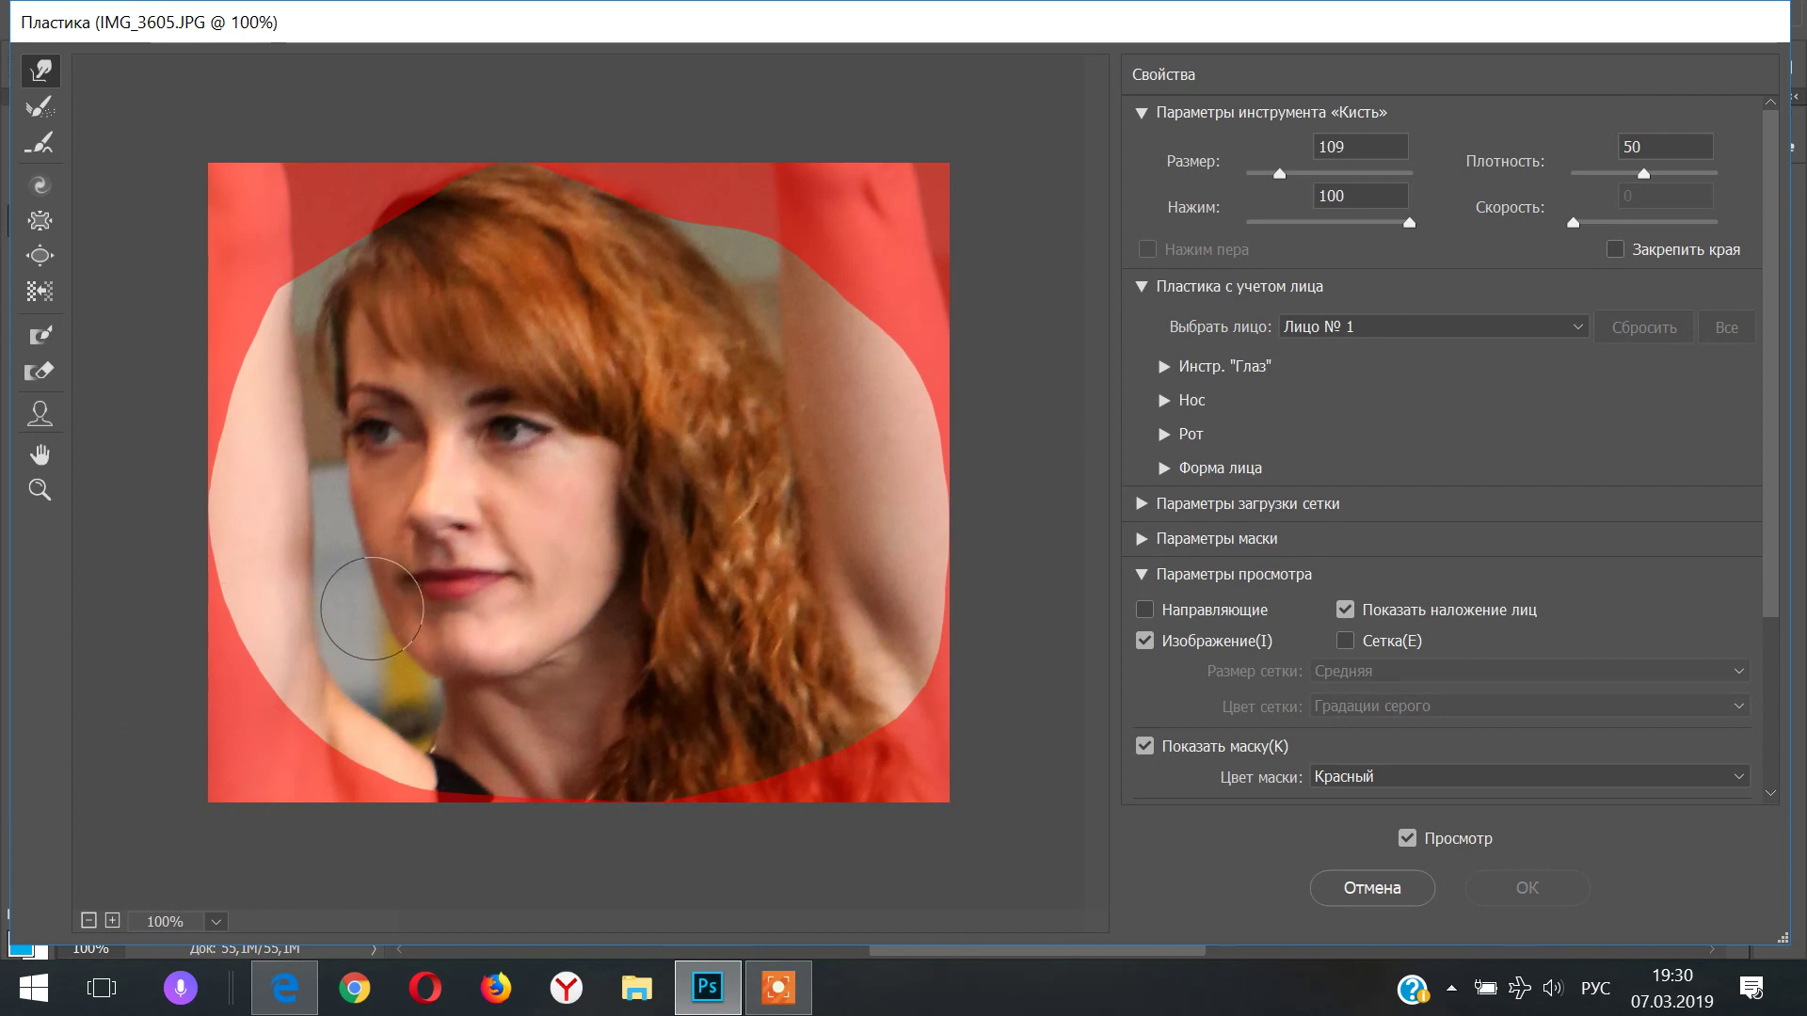
pyautogui.moveTo(371, 609); pyautogui.dragTo(376, 626)
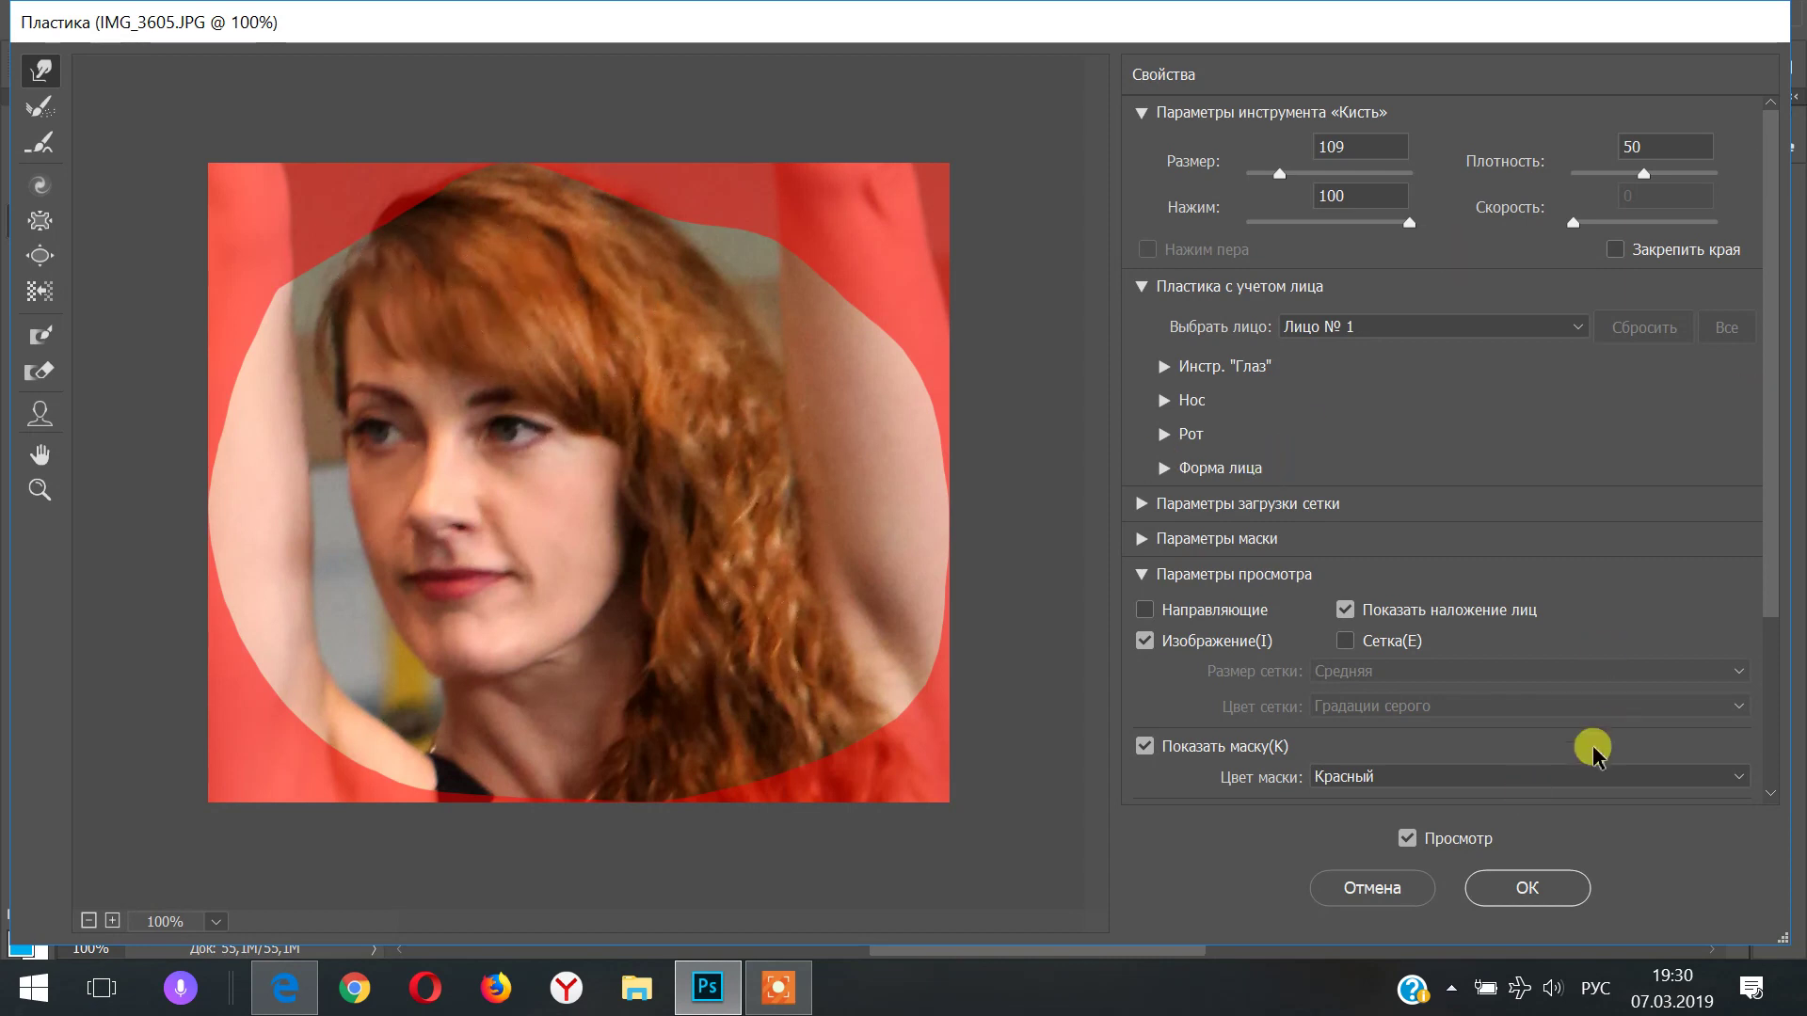
# Apply the Liquify warp, deselect, and zoom to 300% on the nose and lips
pyautogui.click(1540, 893)
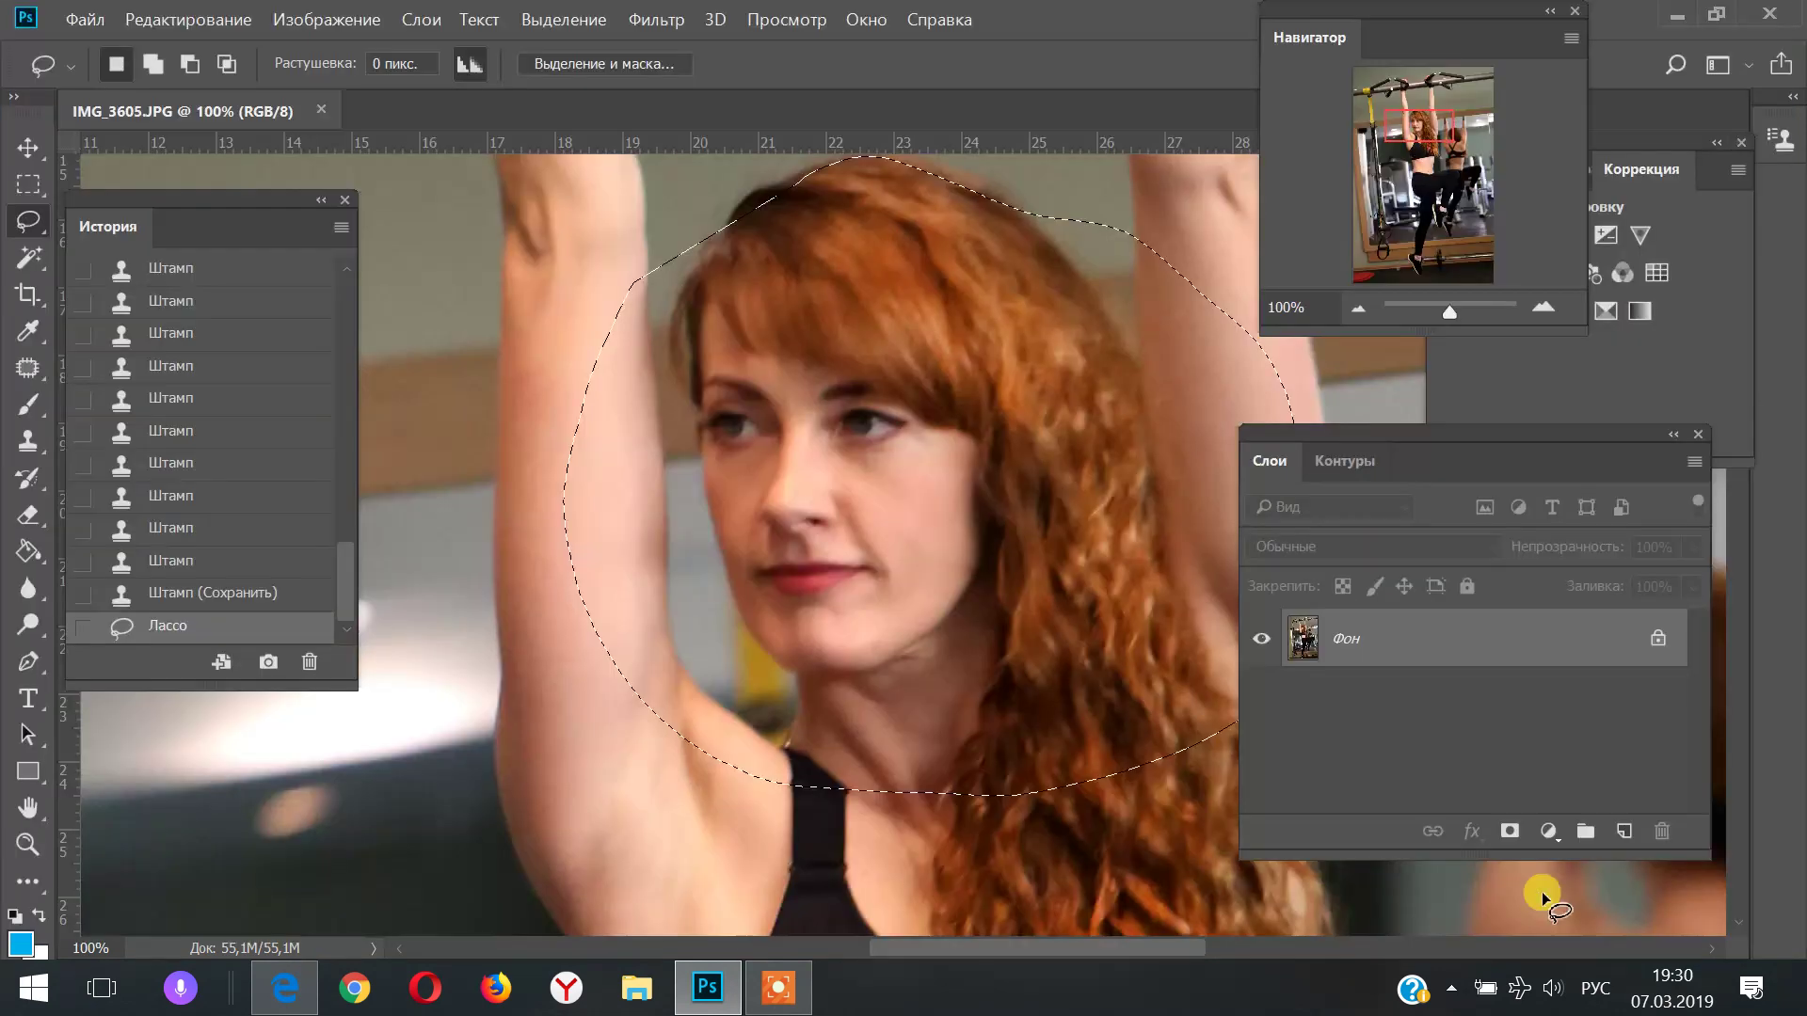
pyautogui.hotkey('ctrl', 'd')
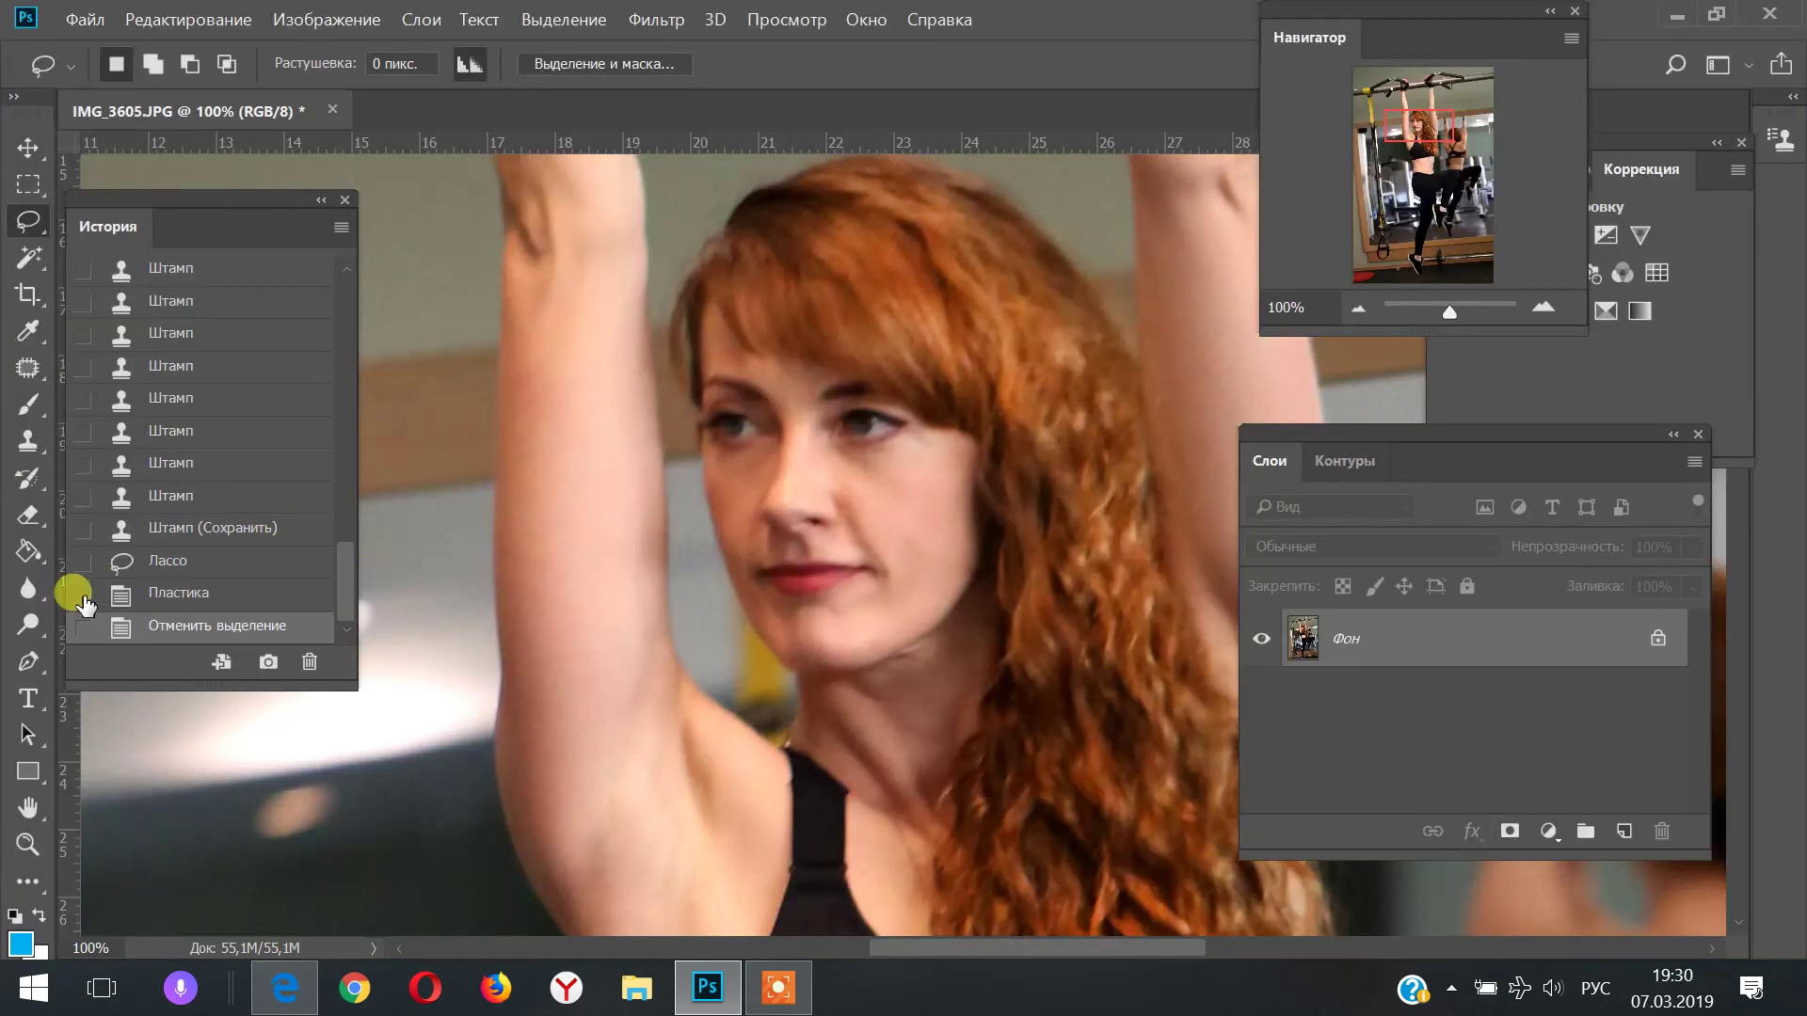
pyautogui.click(37, 849)
pyautogui.click(656, 631)
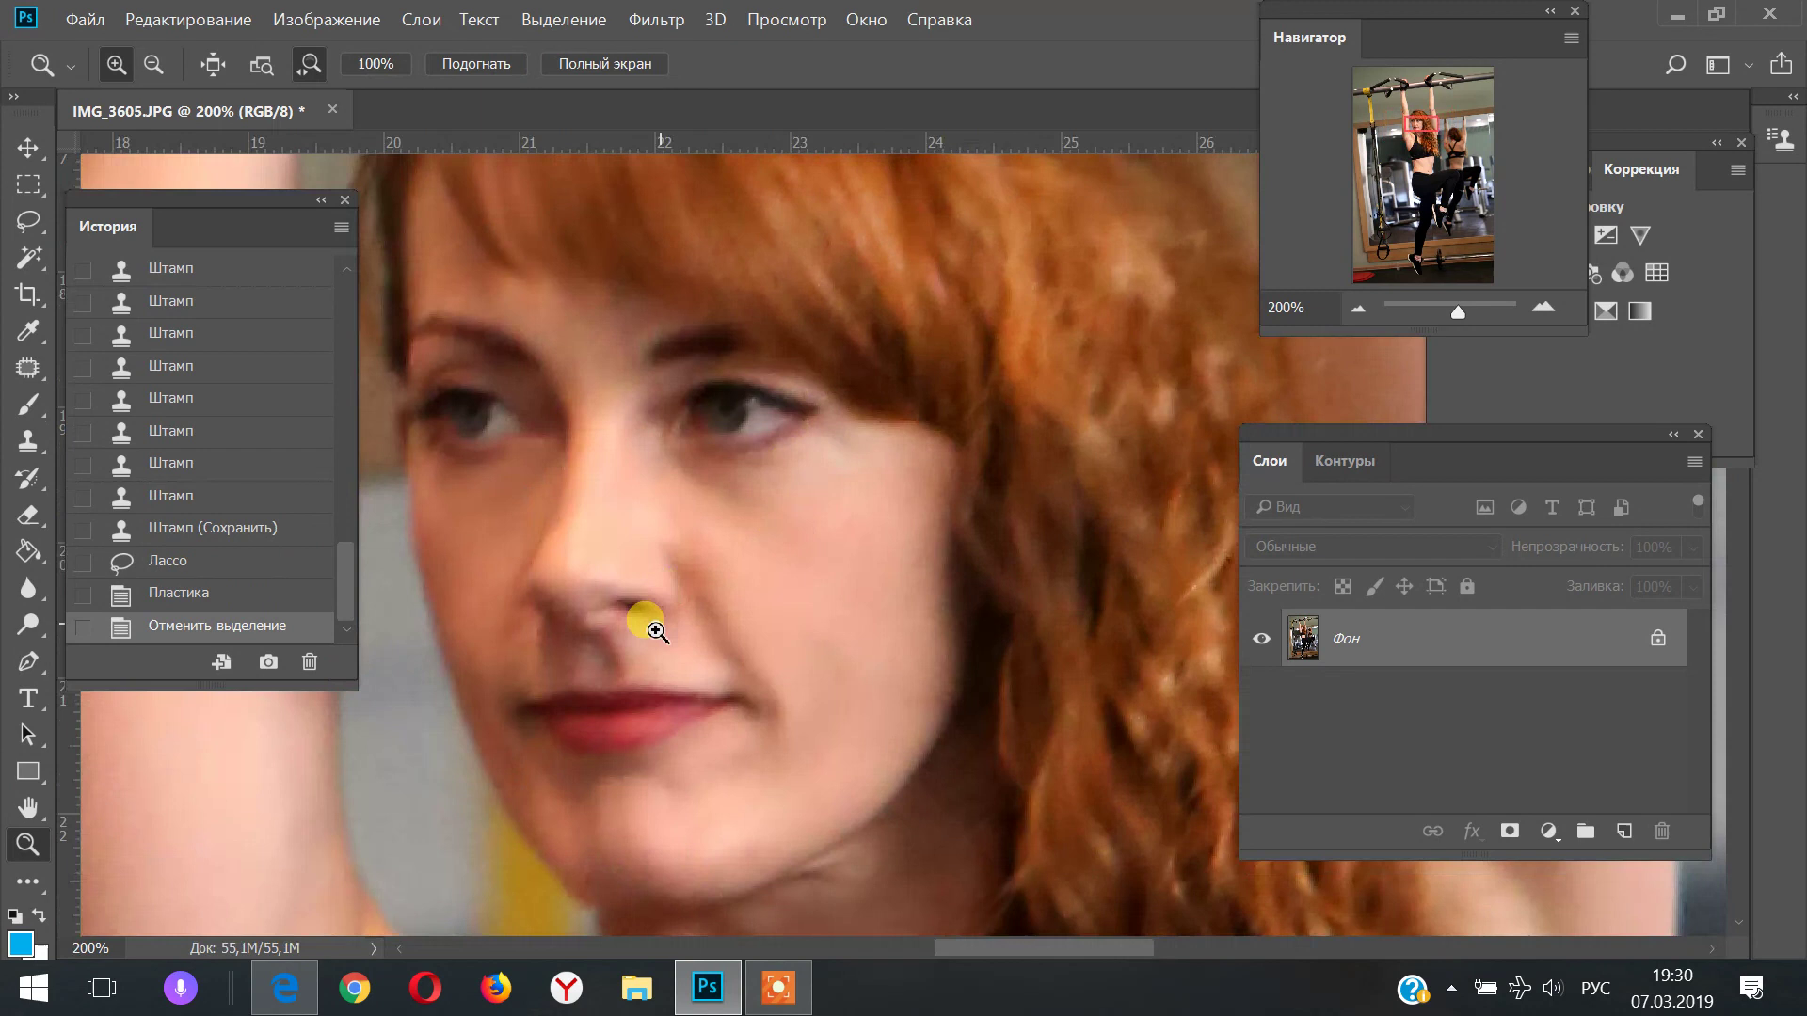
pyautogui.click(563, 707)
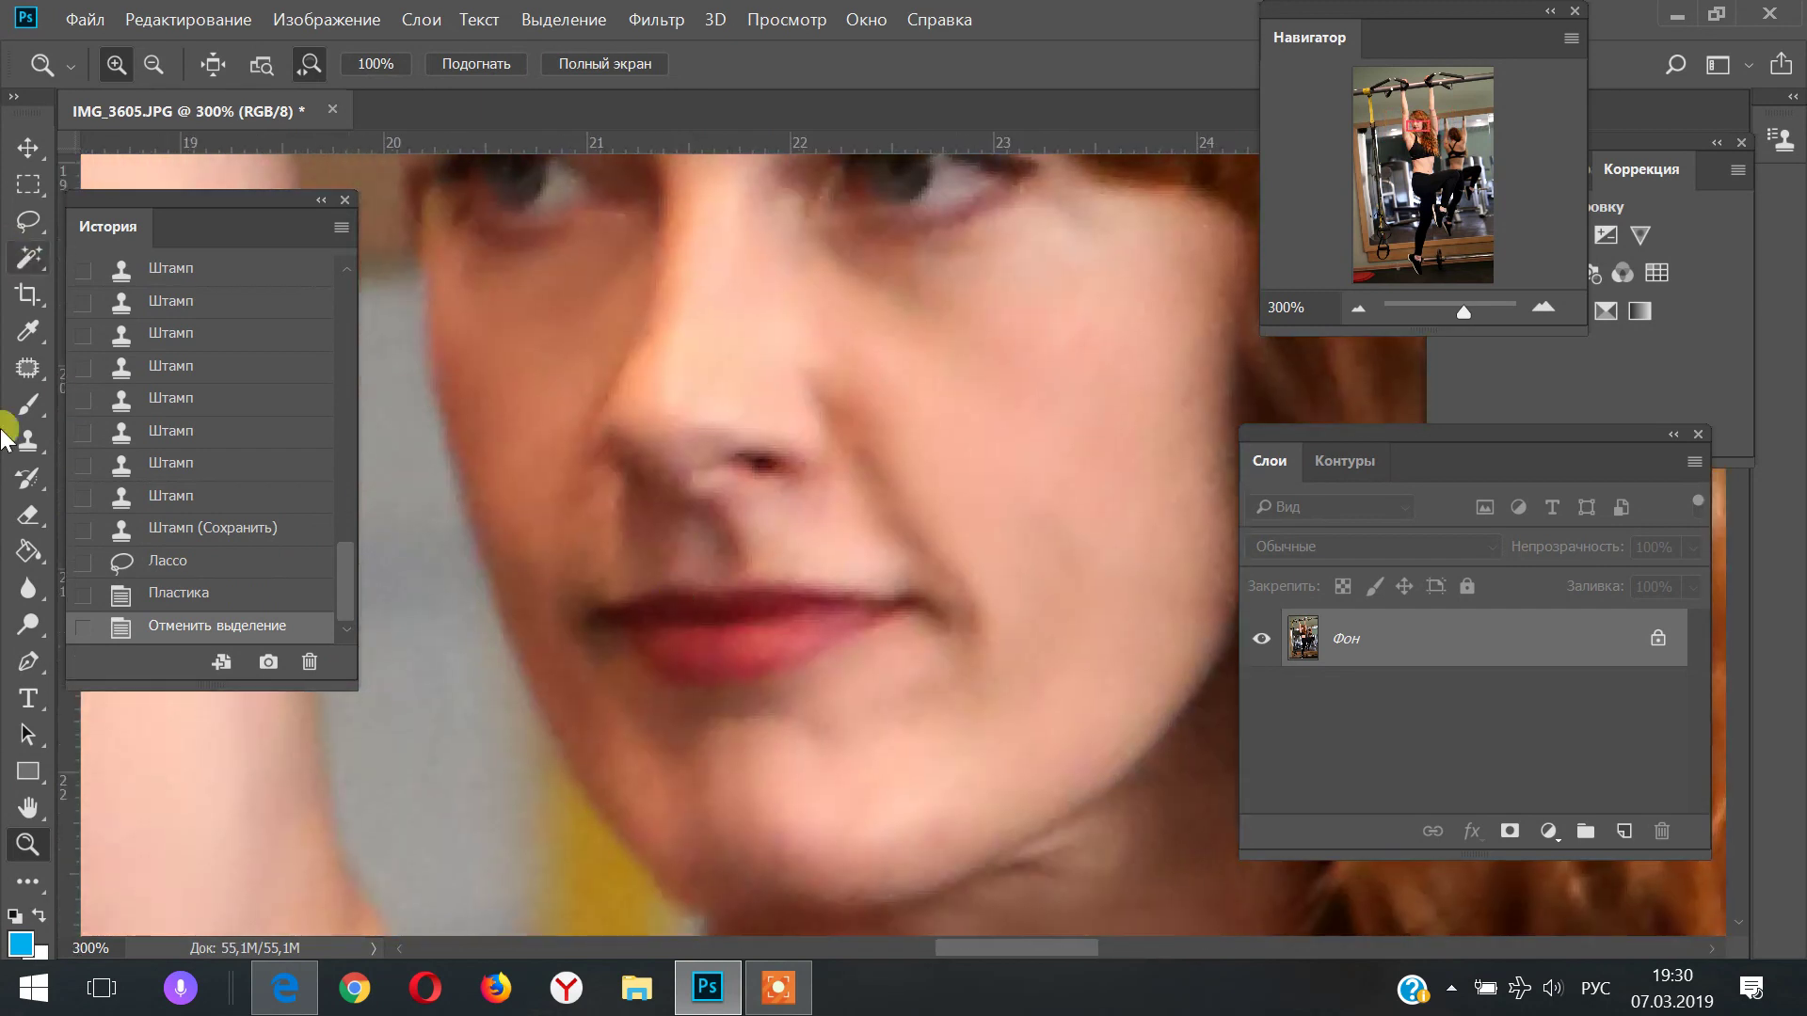
# Clone-stamp with a 29 px brush above the upper lip and beside the nose, then zoom out
pyautogui.click(28, 441)
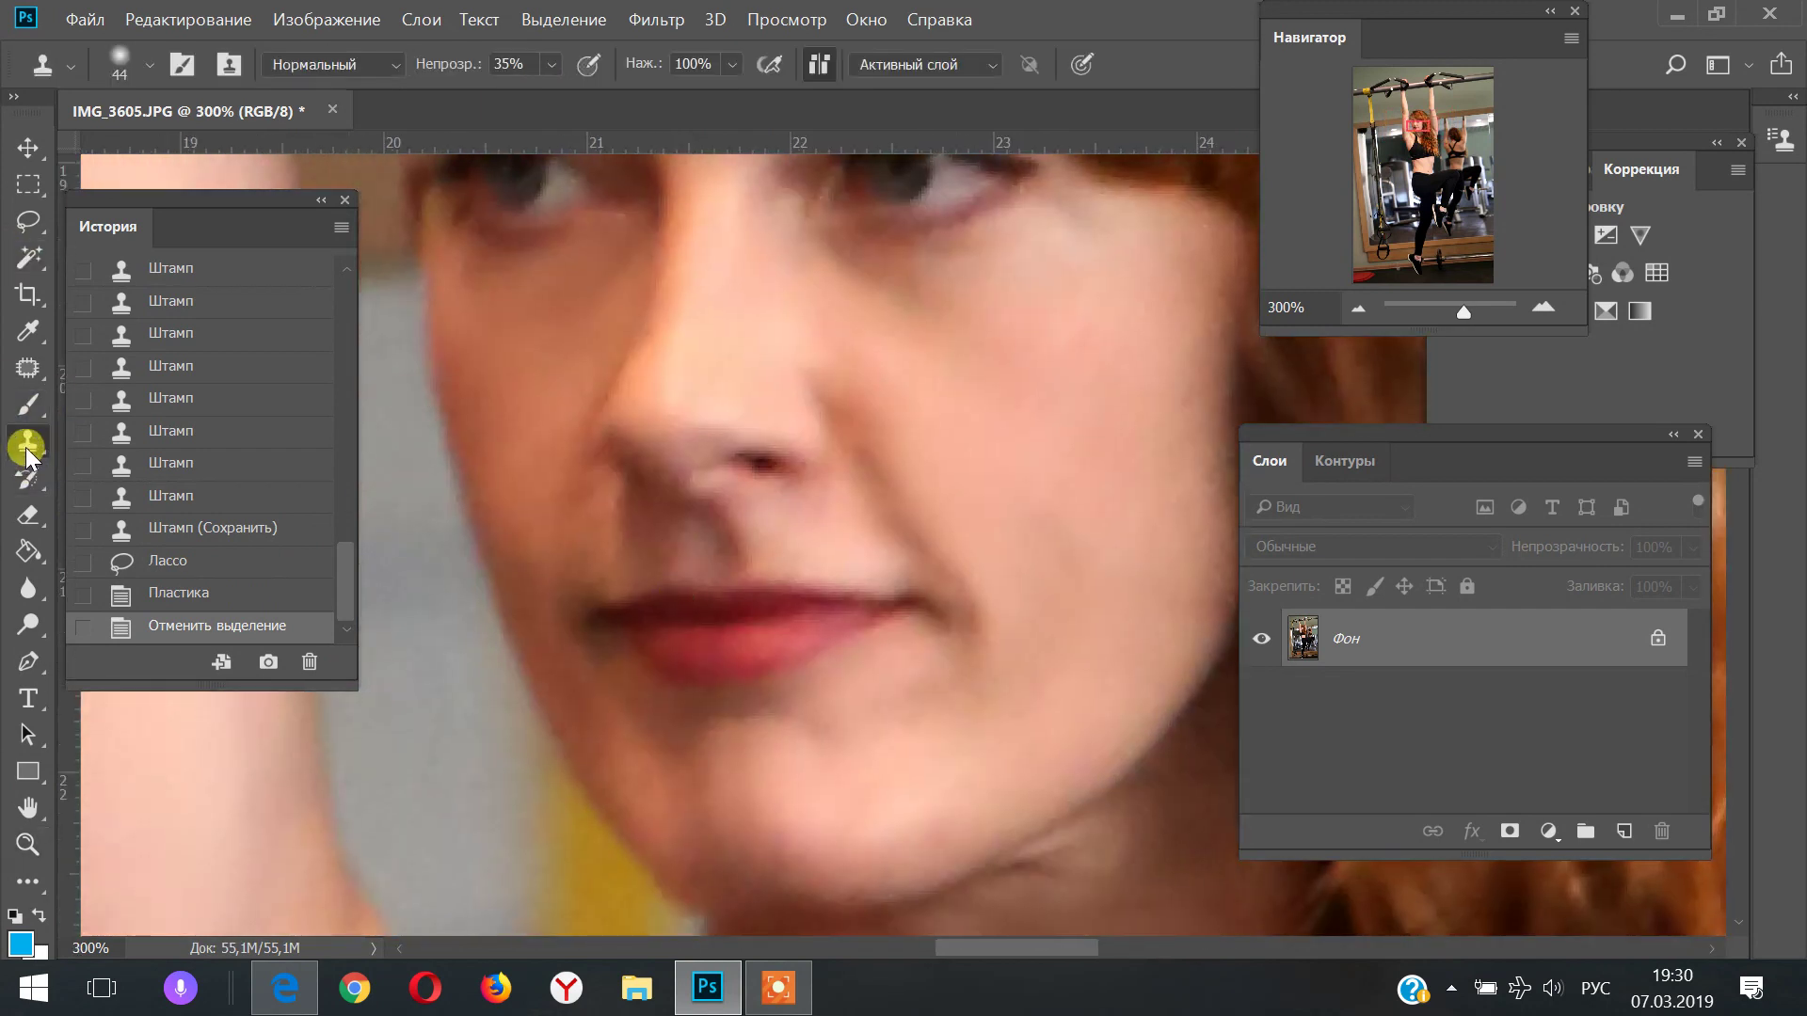
pyautogui.click(128, 64)
pyautogui.moveTo(192, 155); pyautogui.dragTo(185, 155)
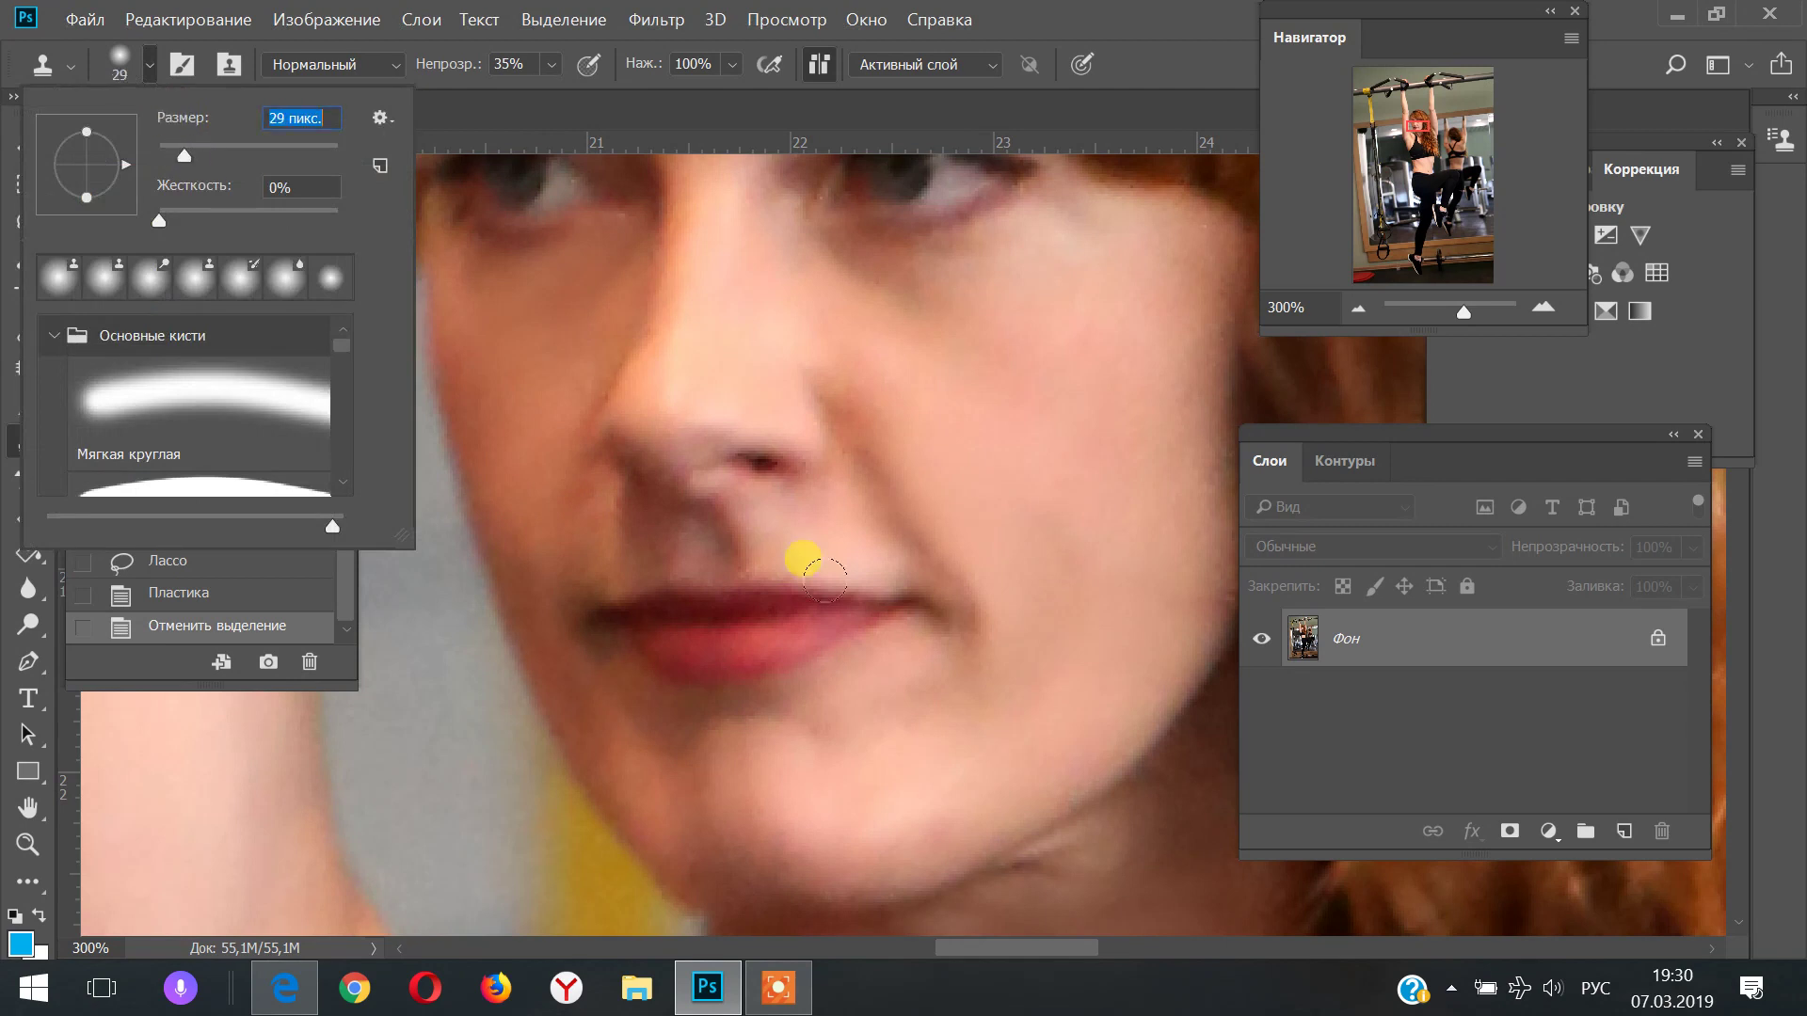
pyautogui.click(571, 532)
pyautogui.moveTo(558, 498)
pyautogui.mouseDown()
pyautogui.moveTo(558, 469)
pyautogui.moveTo(573, 490)
pyautogui.mouseUp()
pyautogui.click(657, 543)
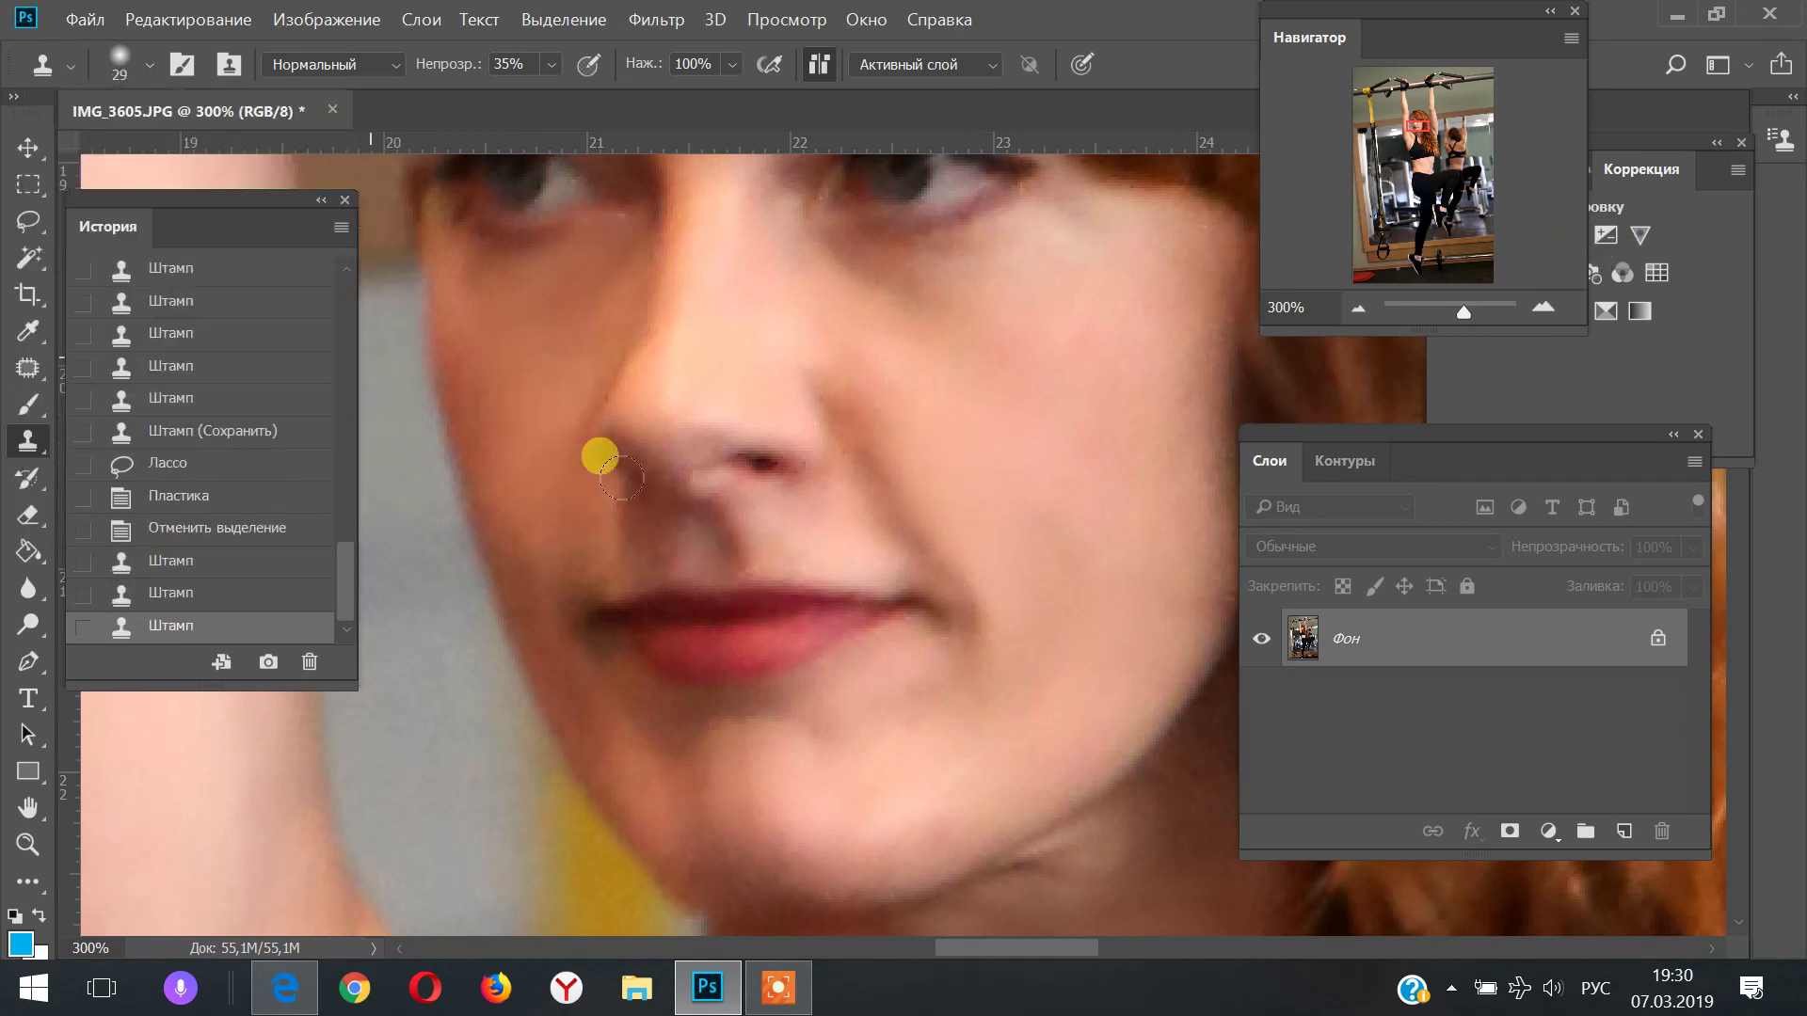
pyautogui.moveTo(1458, 309); pyautogui.dragTo(1435, 311)
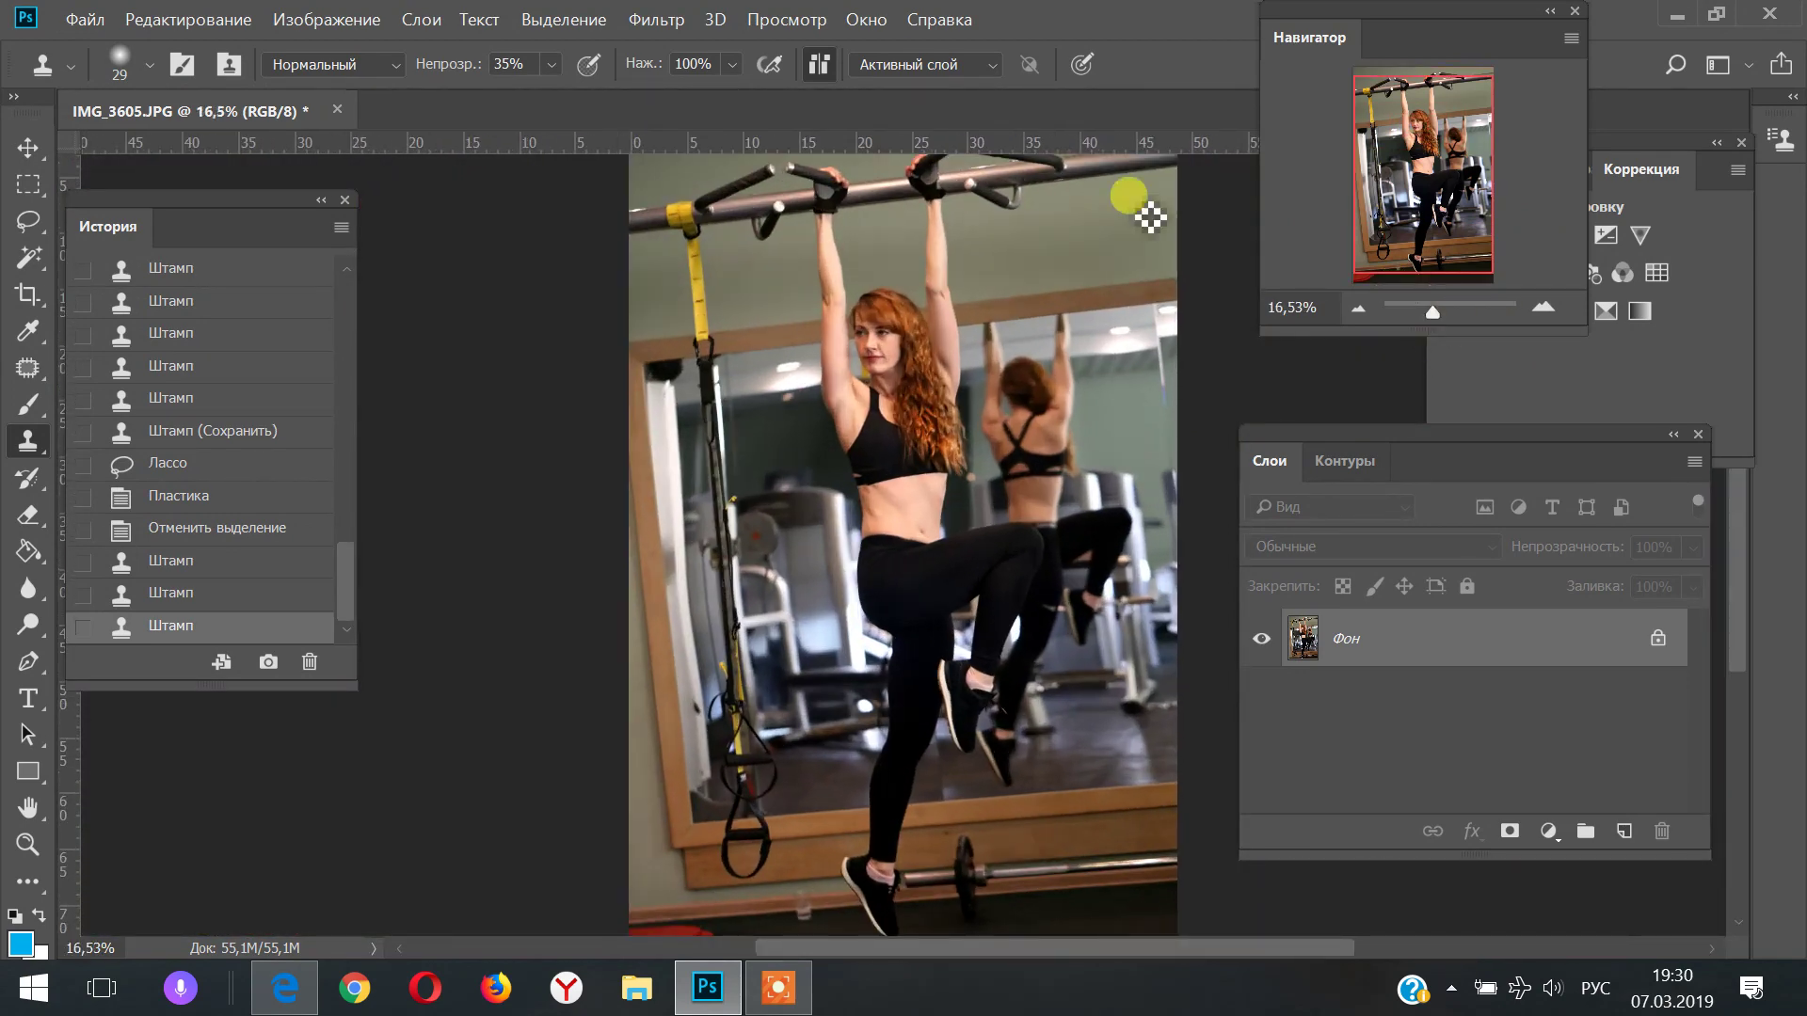
# Save the photo and shift the view toward its lower part
pyautogui.click(85, 20)
pyautogui.click(122, 294)
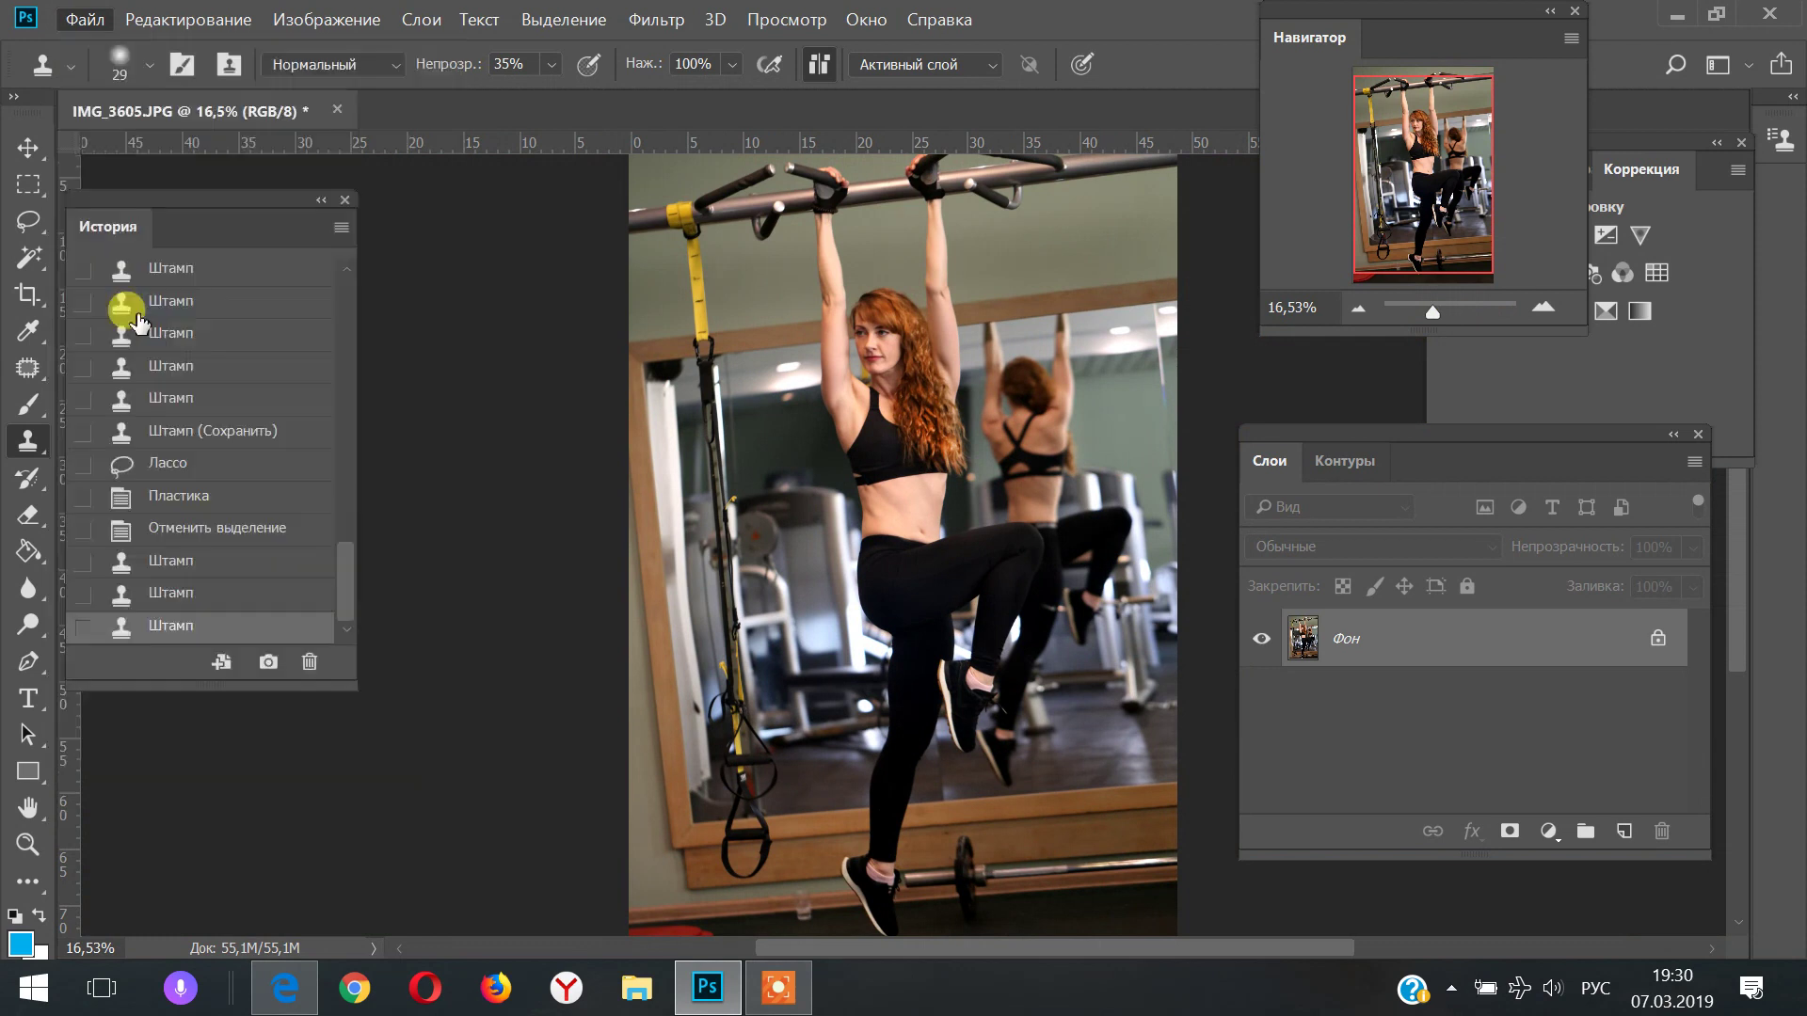
pyautogui.click(30, 148)
pyautogui.moveTo(941, 664); pyautogui.dragTo(896, 543)
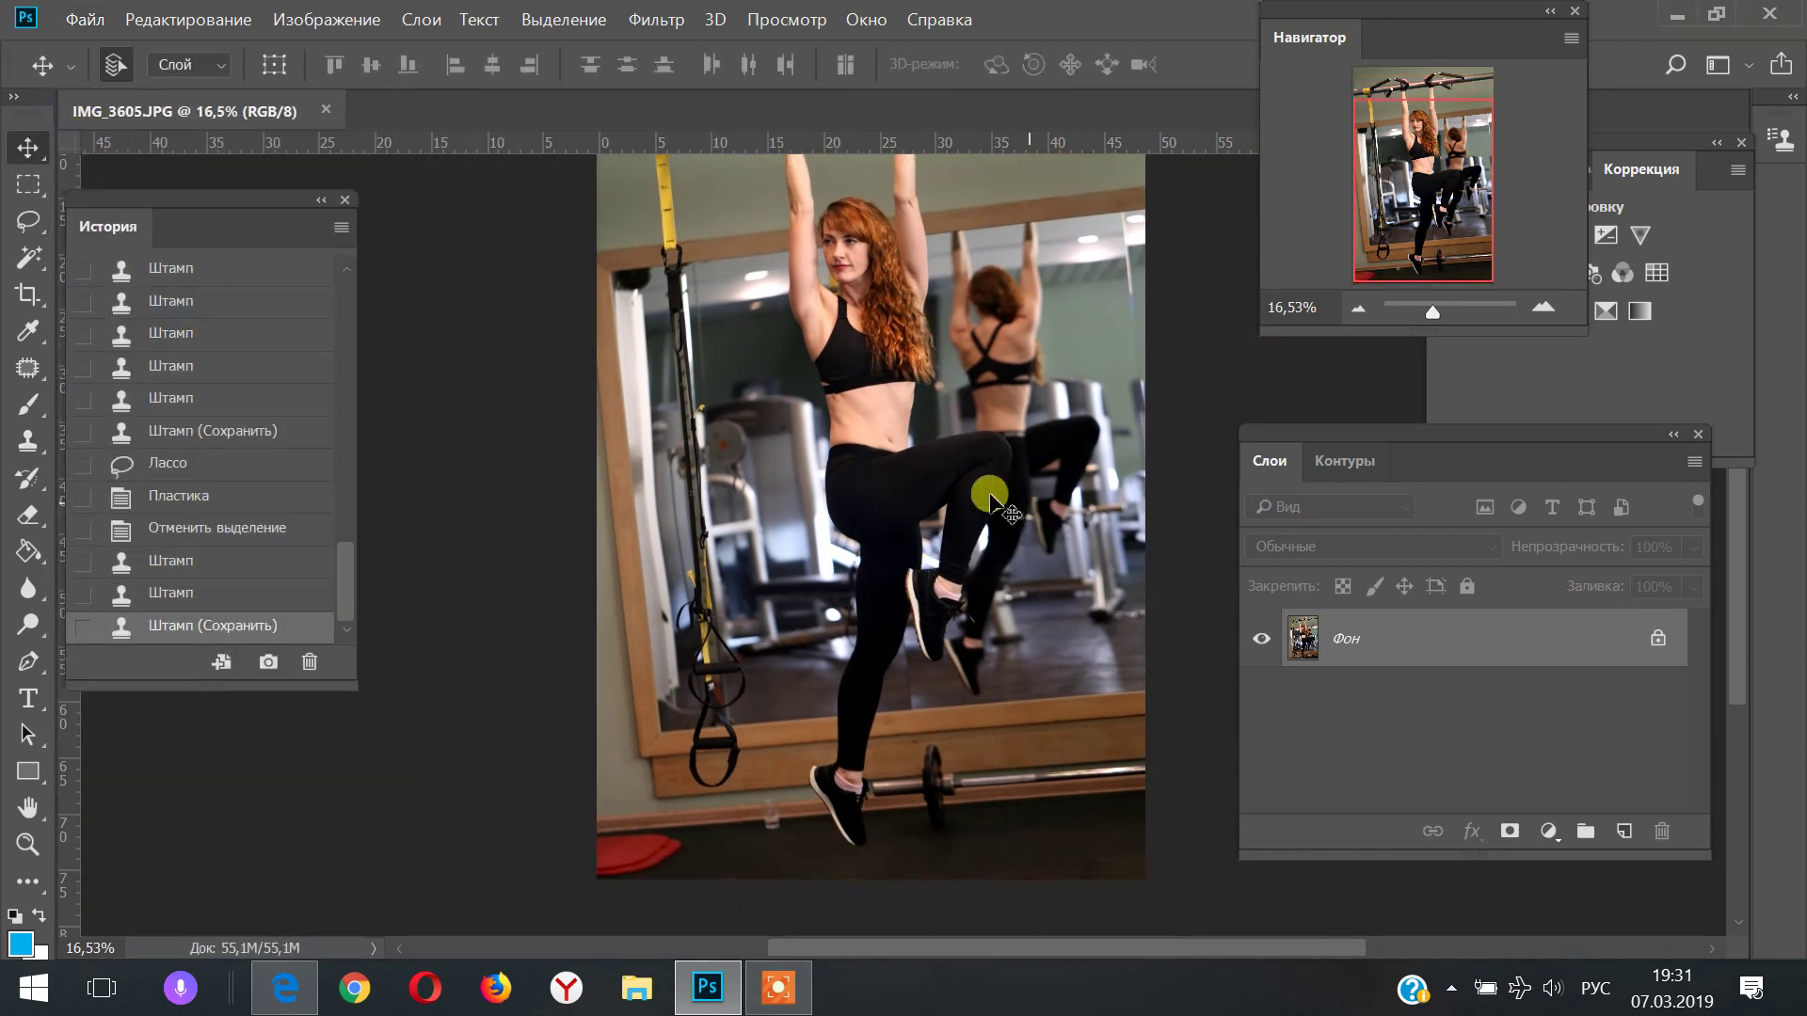
# Clone over the bottom-left area and raise Clone Stamp opacity to 100%
pyautogui.click(28, 440)
pyautogui.click(127, 64)
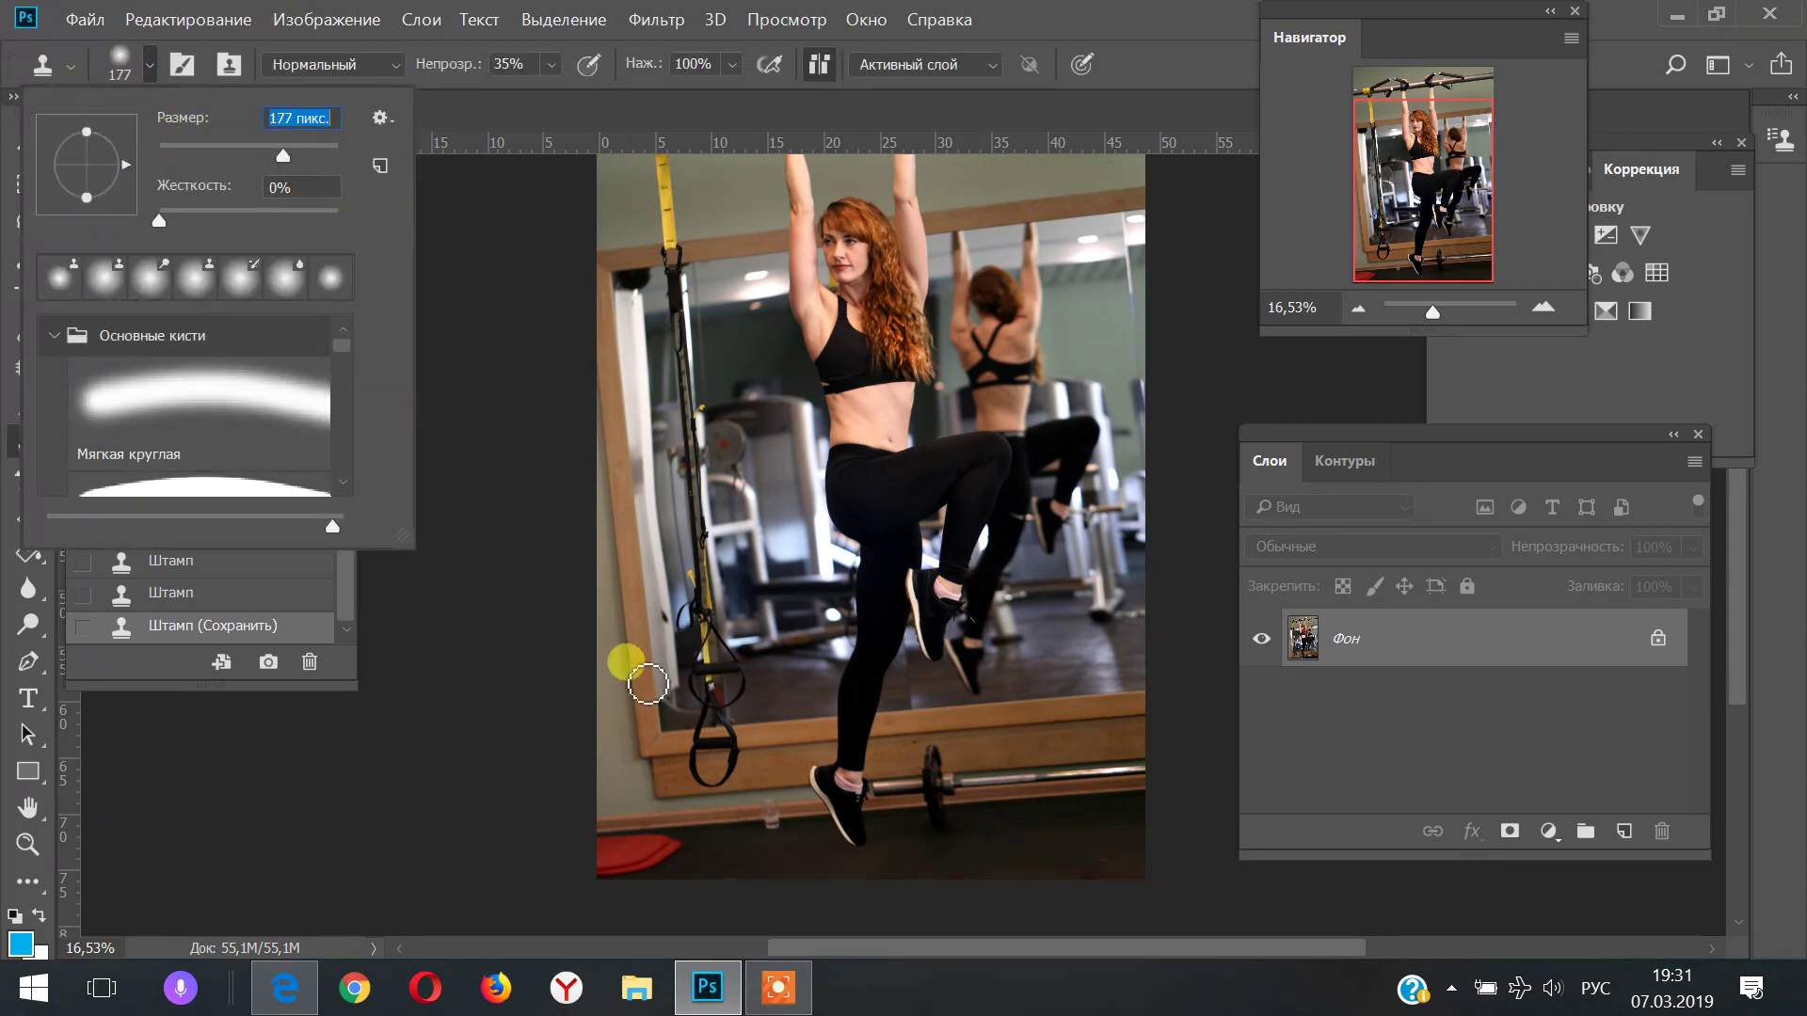
pyautogui.click(584, 866)
pyautogui.click(692, 853)
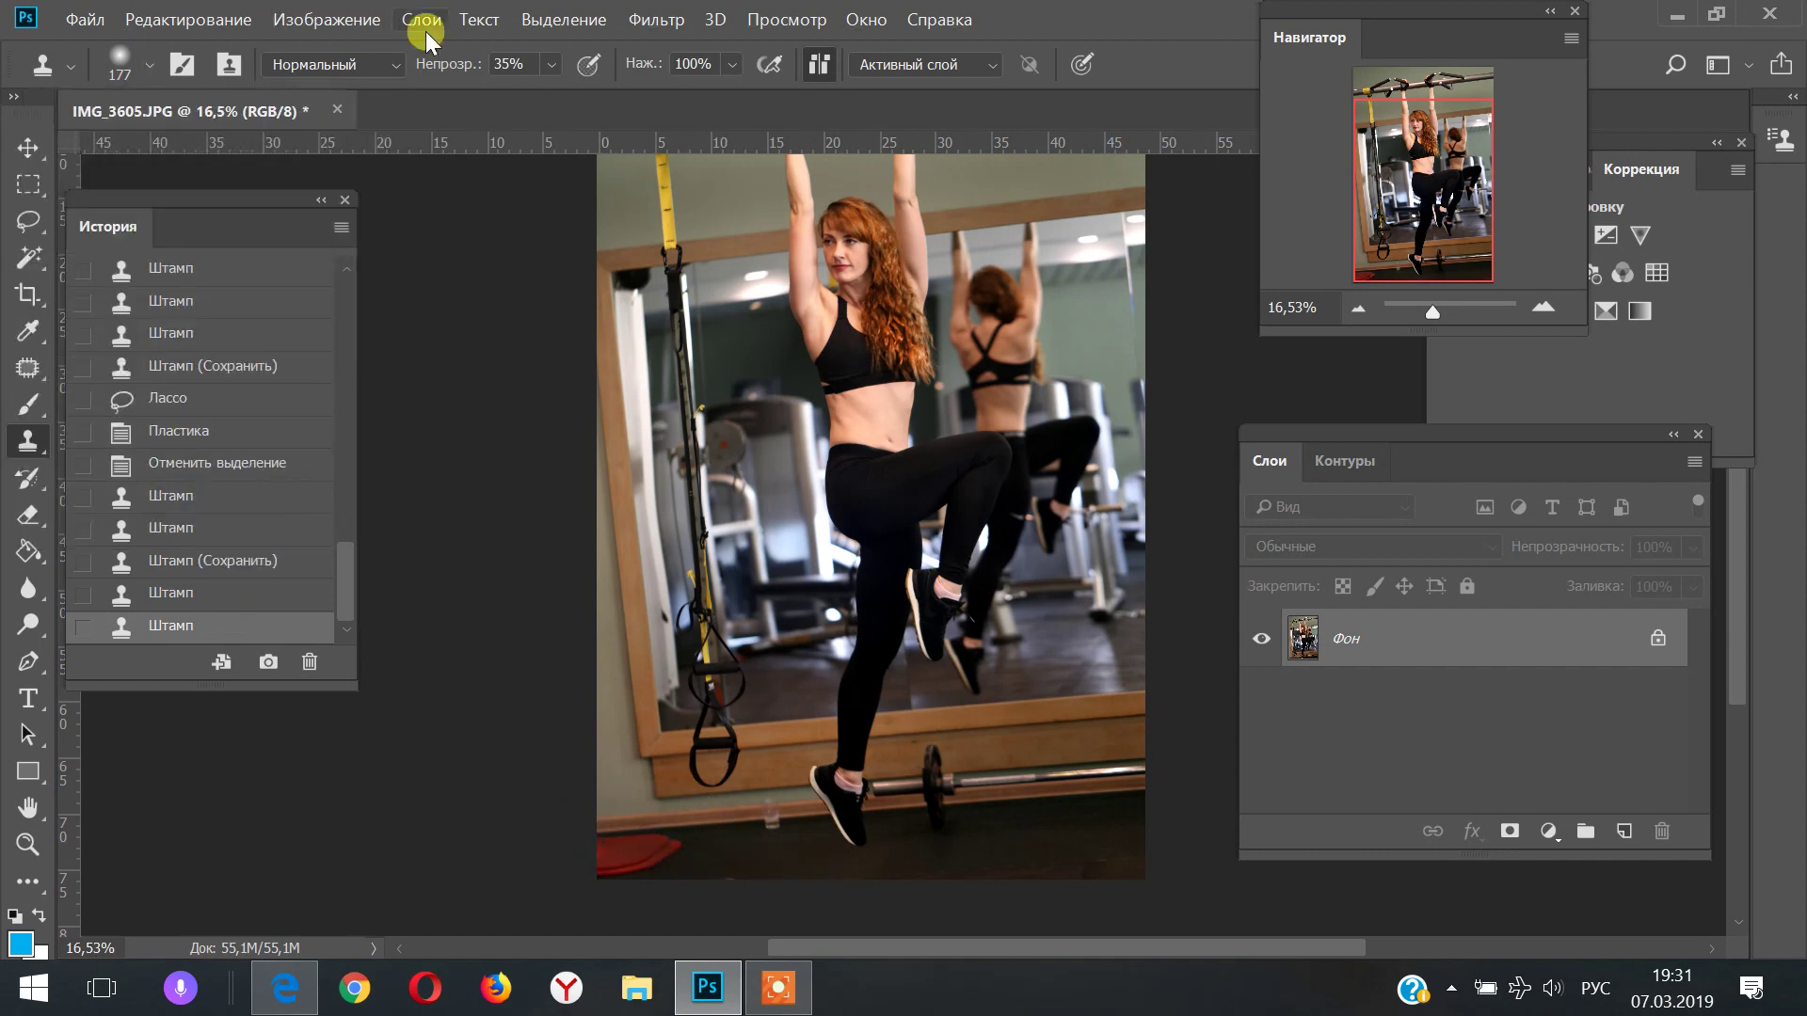
pyautogui.moveTo(548, 64); pyautogui.dragTo(846, 87)
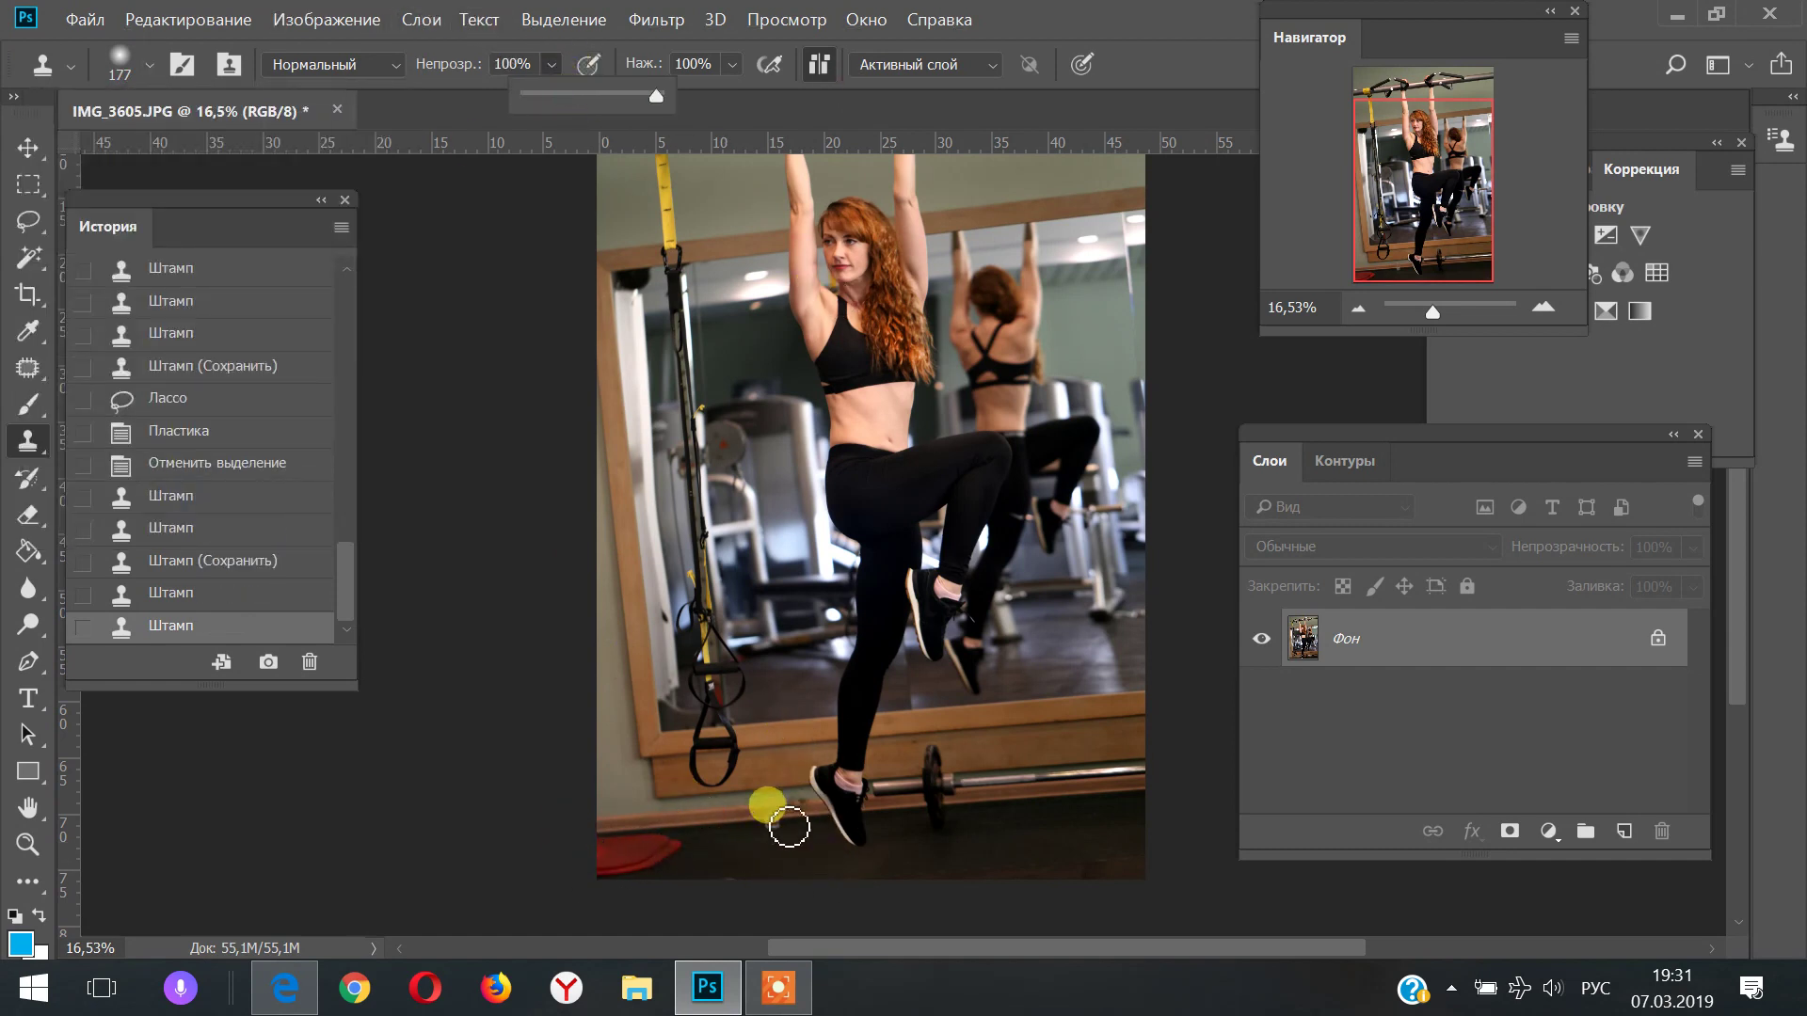
# Sample clean floor and clone it over the red object in the bottom-left corner
pyautogui.click(703, 841)
pyautogui.click(584, 857)
pyautogui.click(659, 852)
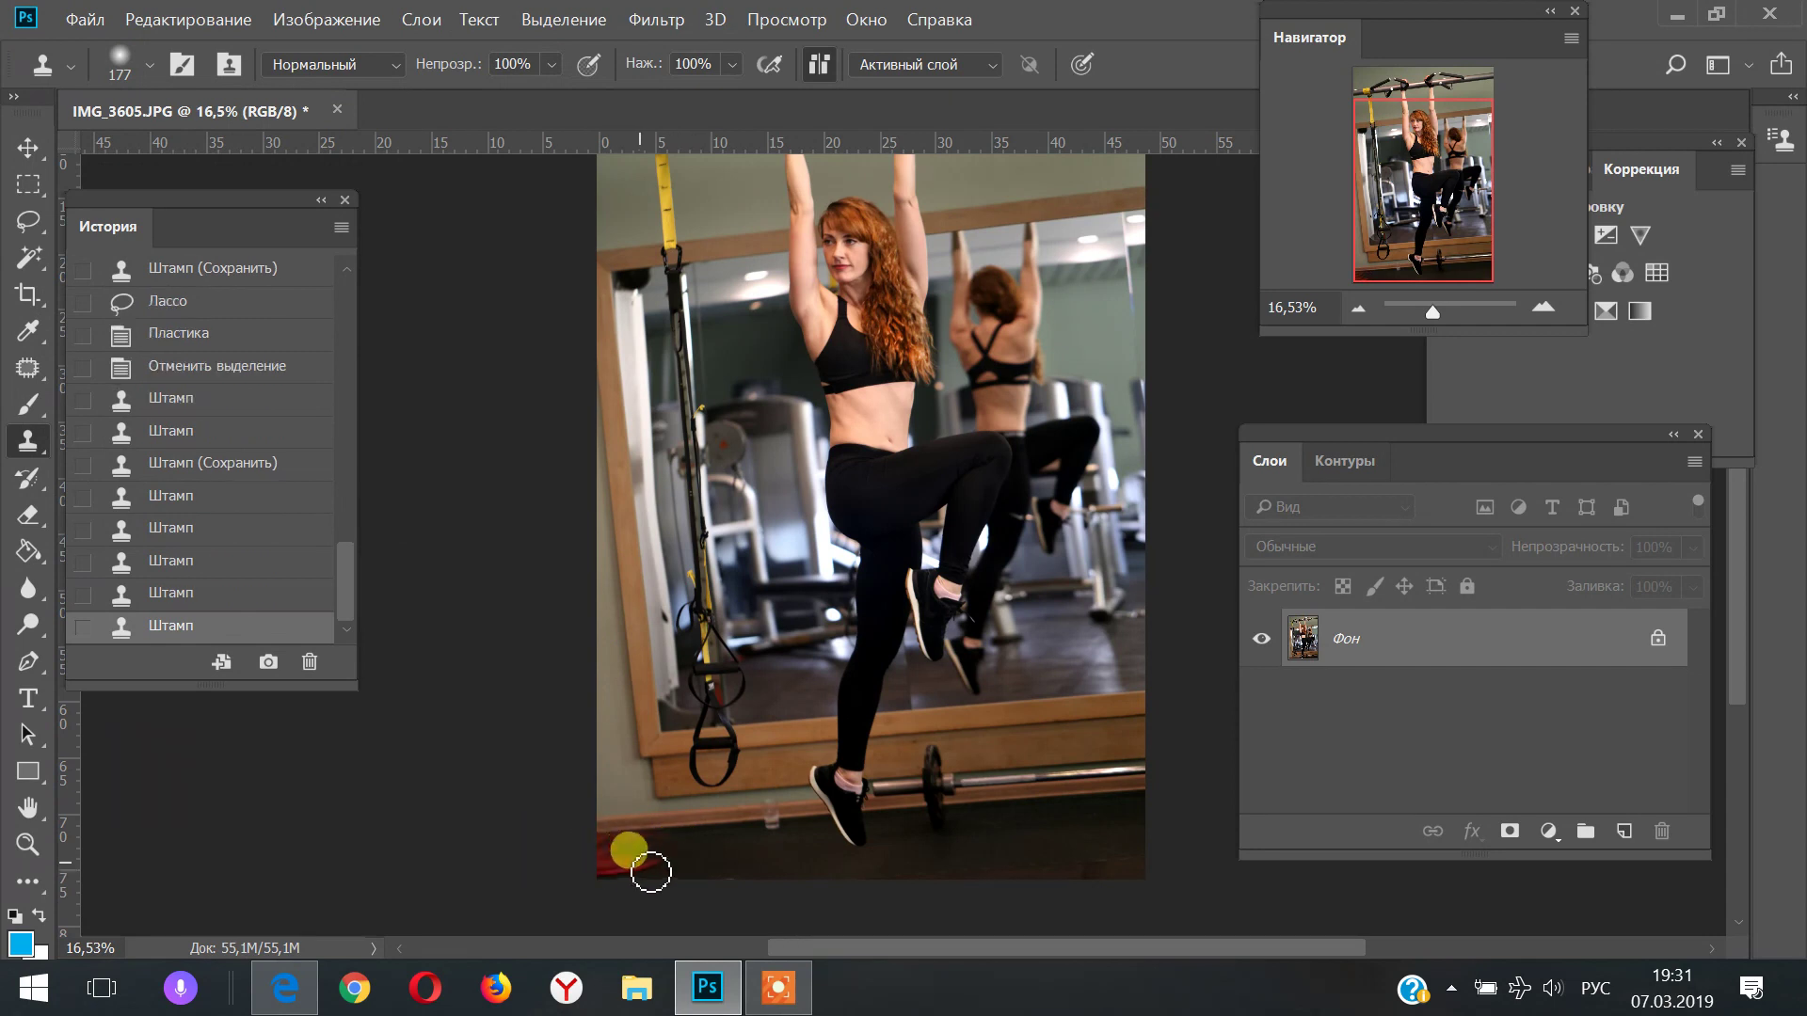
pyautogui.click(741, 856)
pyautogui.click(649, 850)
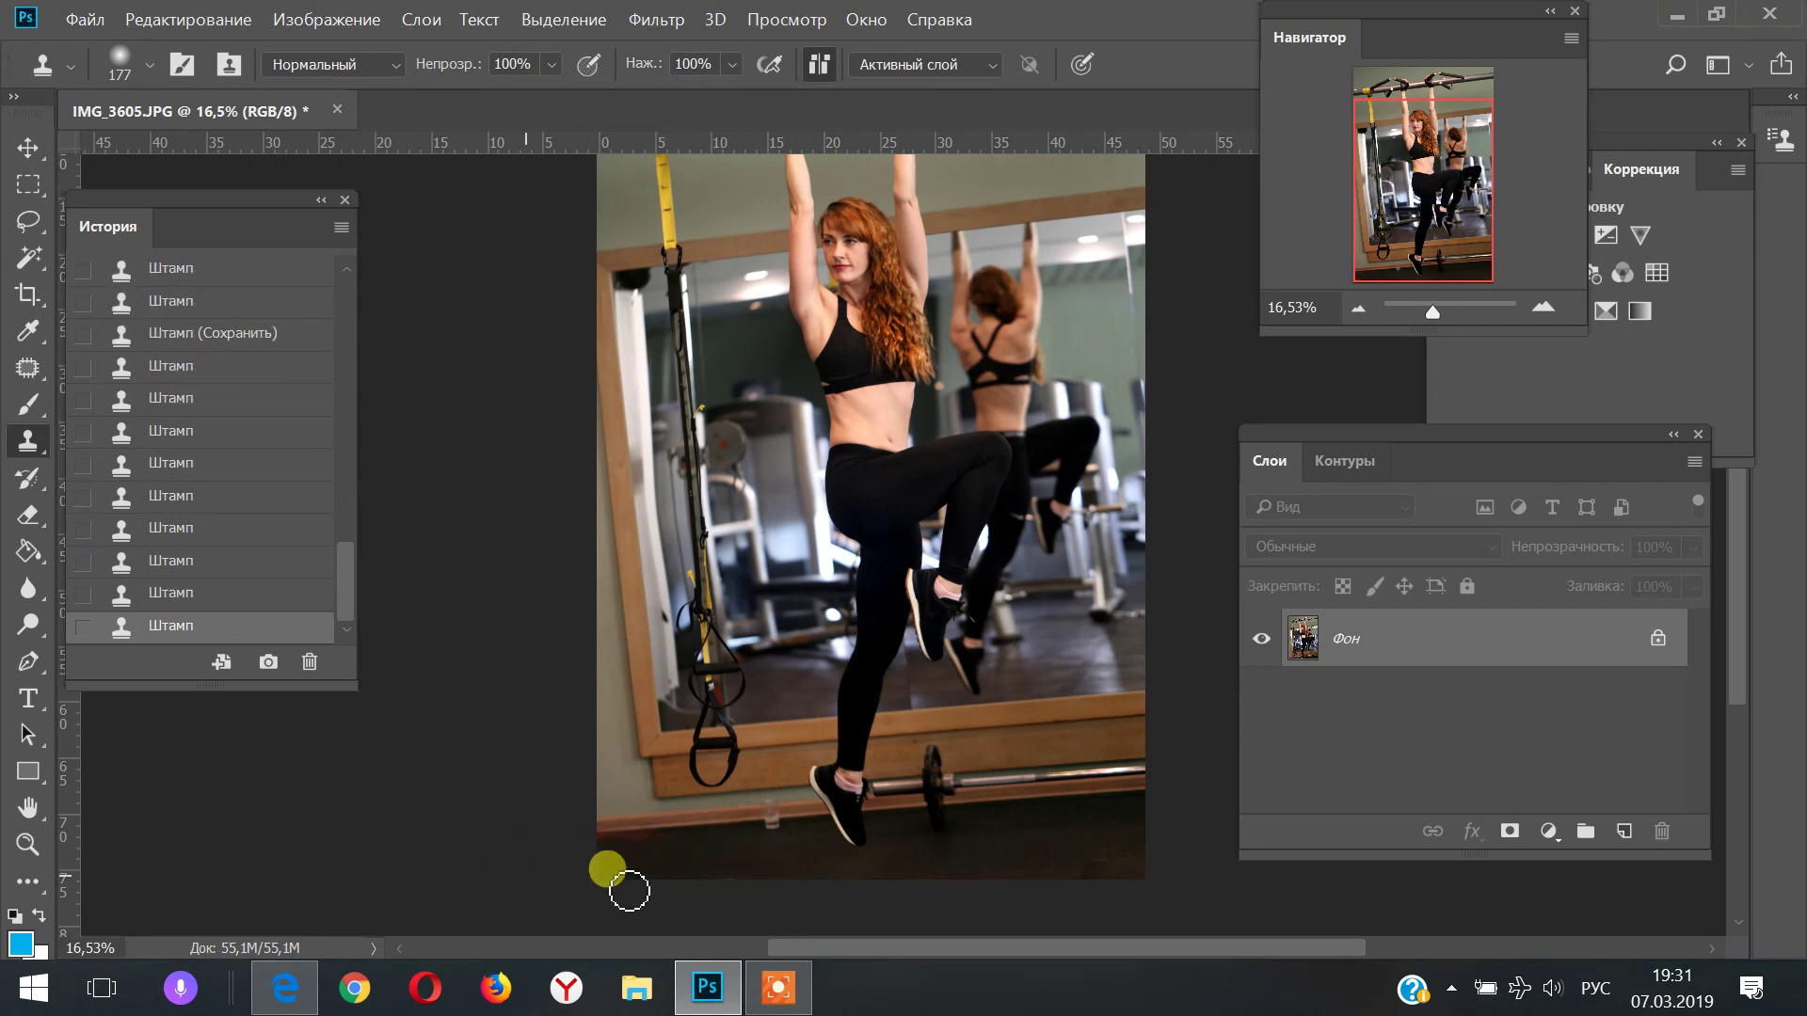
pyautogui.click(668, 838)
pyautogui.click(673, 850)
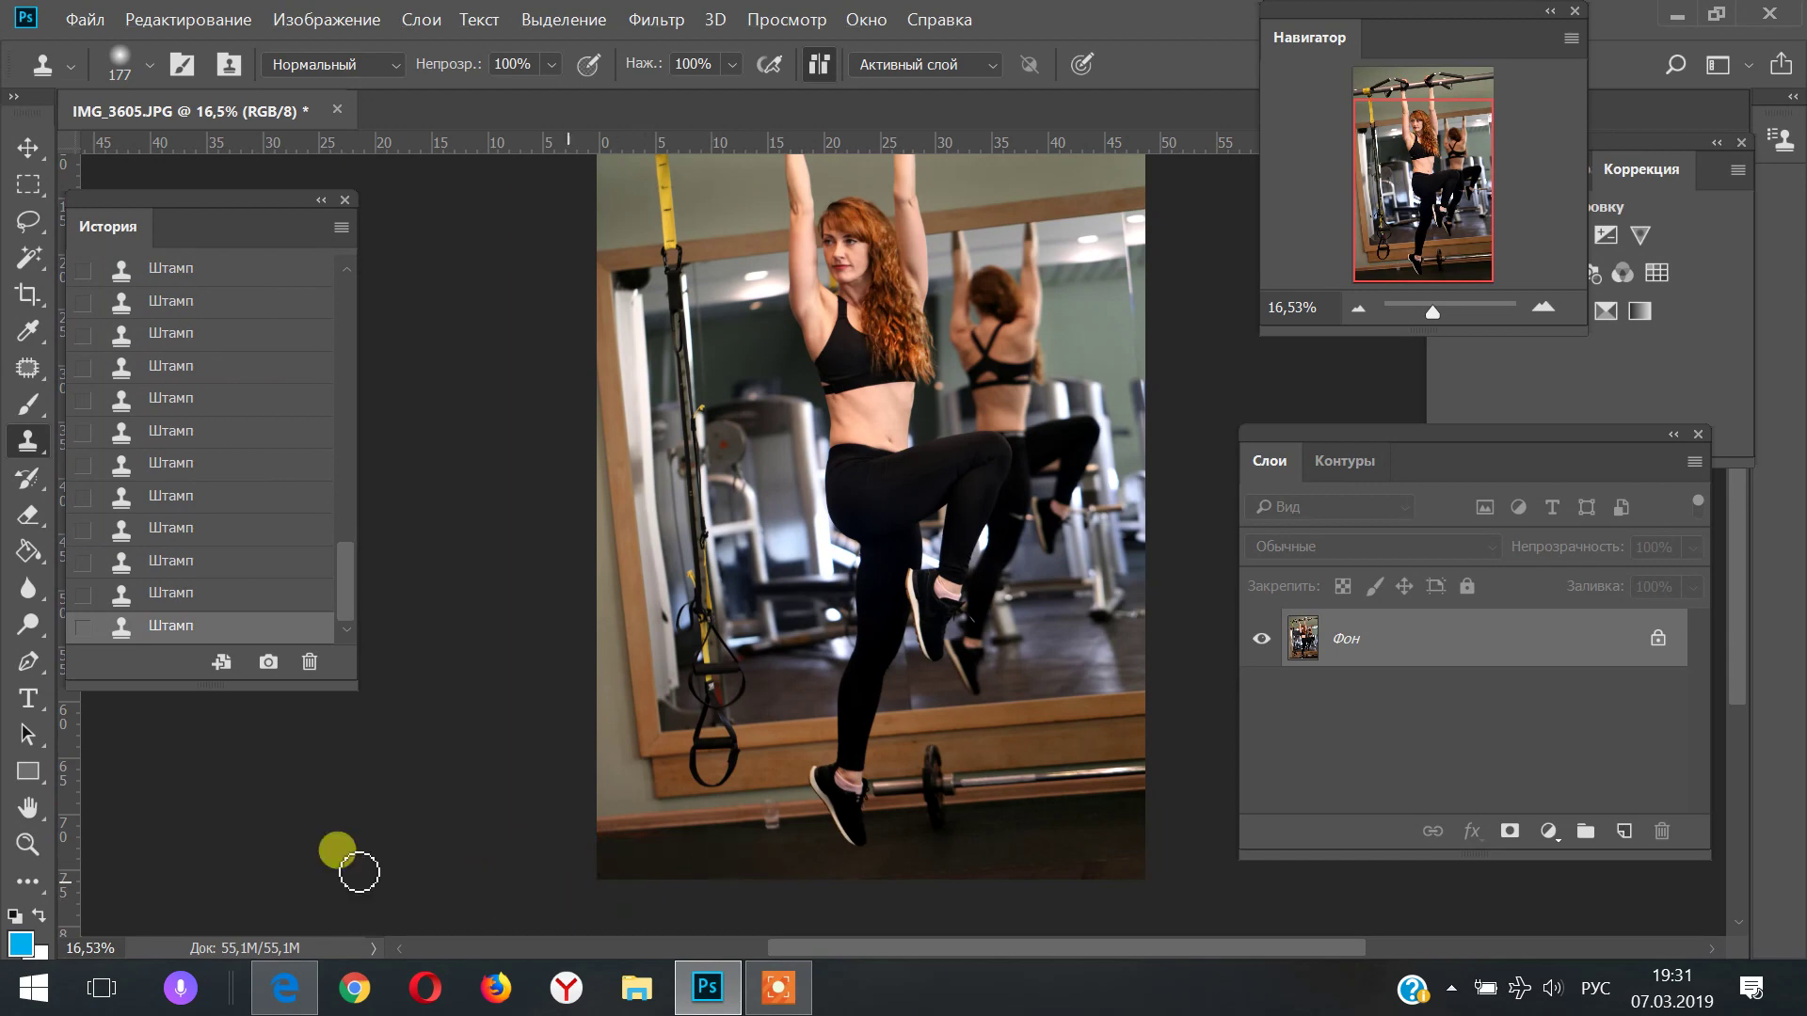
# Save the retouched photo with File > Save
pyautogui.click(51, 25)
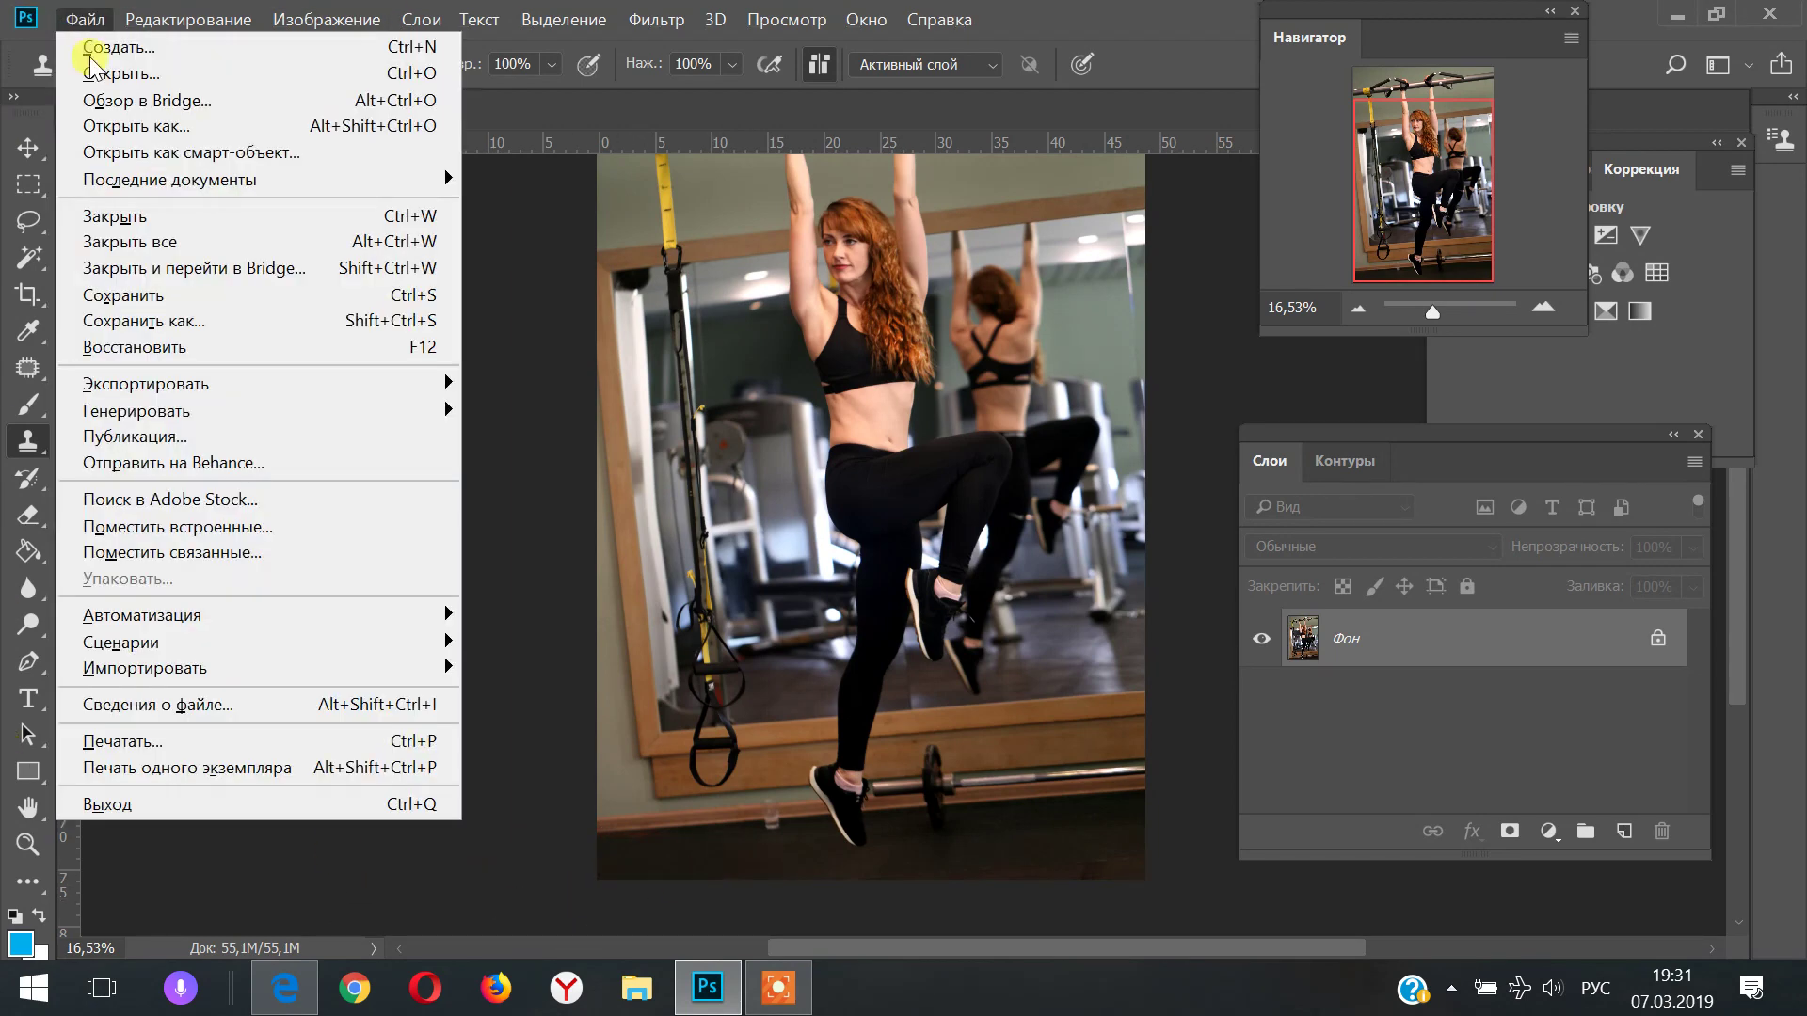
pyautogui.click(89, 298)
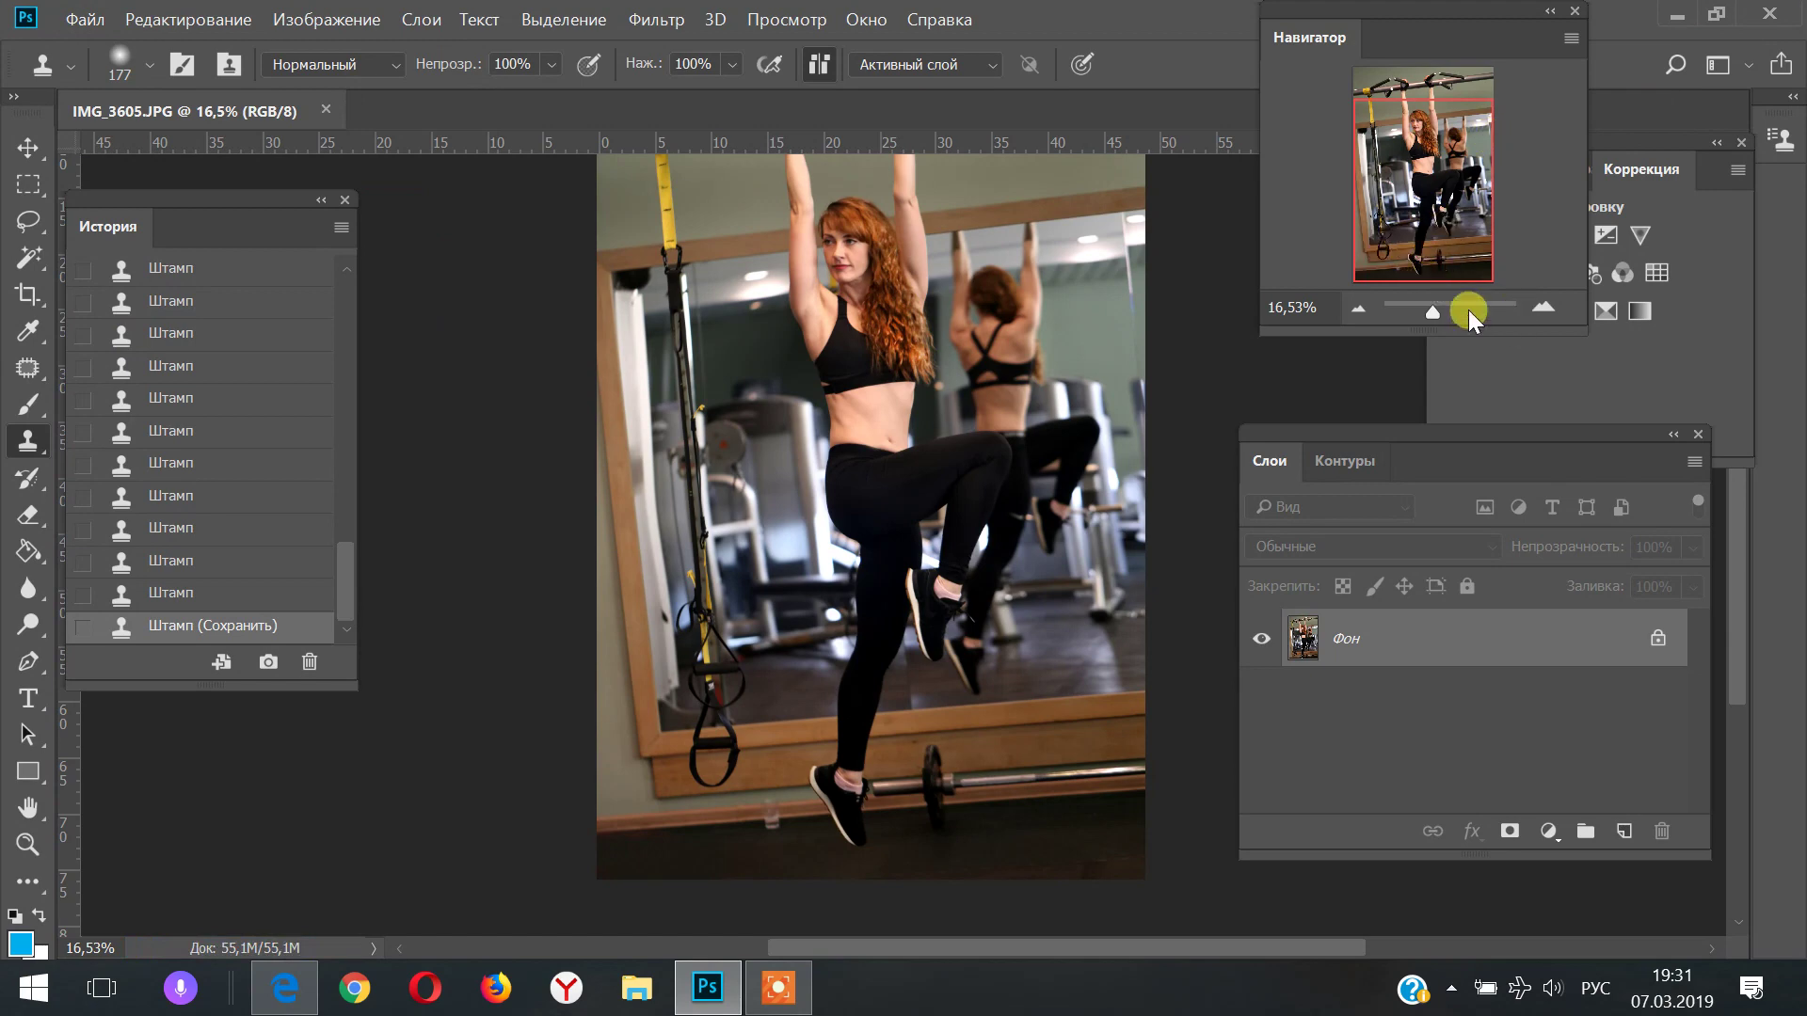
pyautogui.moveTo(1433, 317); pyautogui.dragTo(1434, 320)
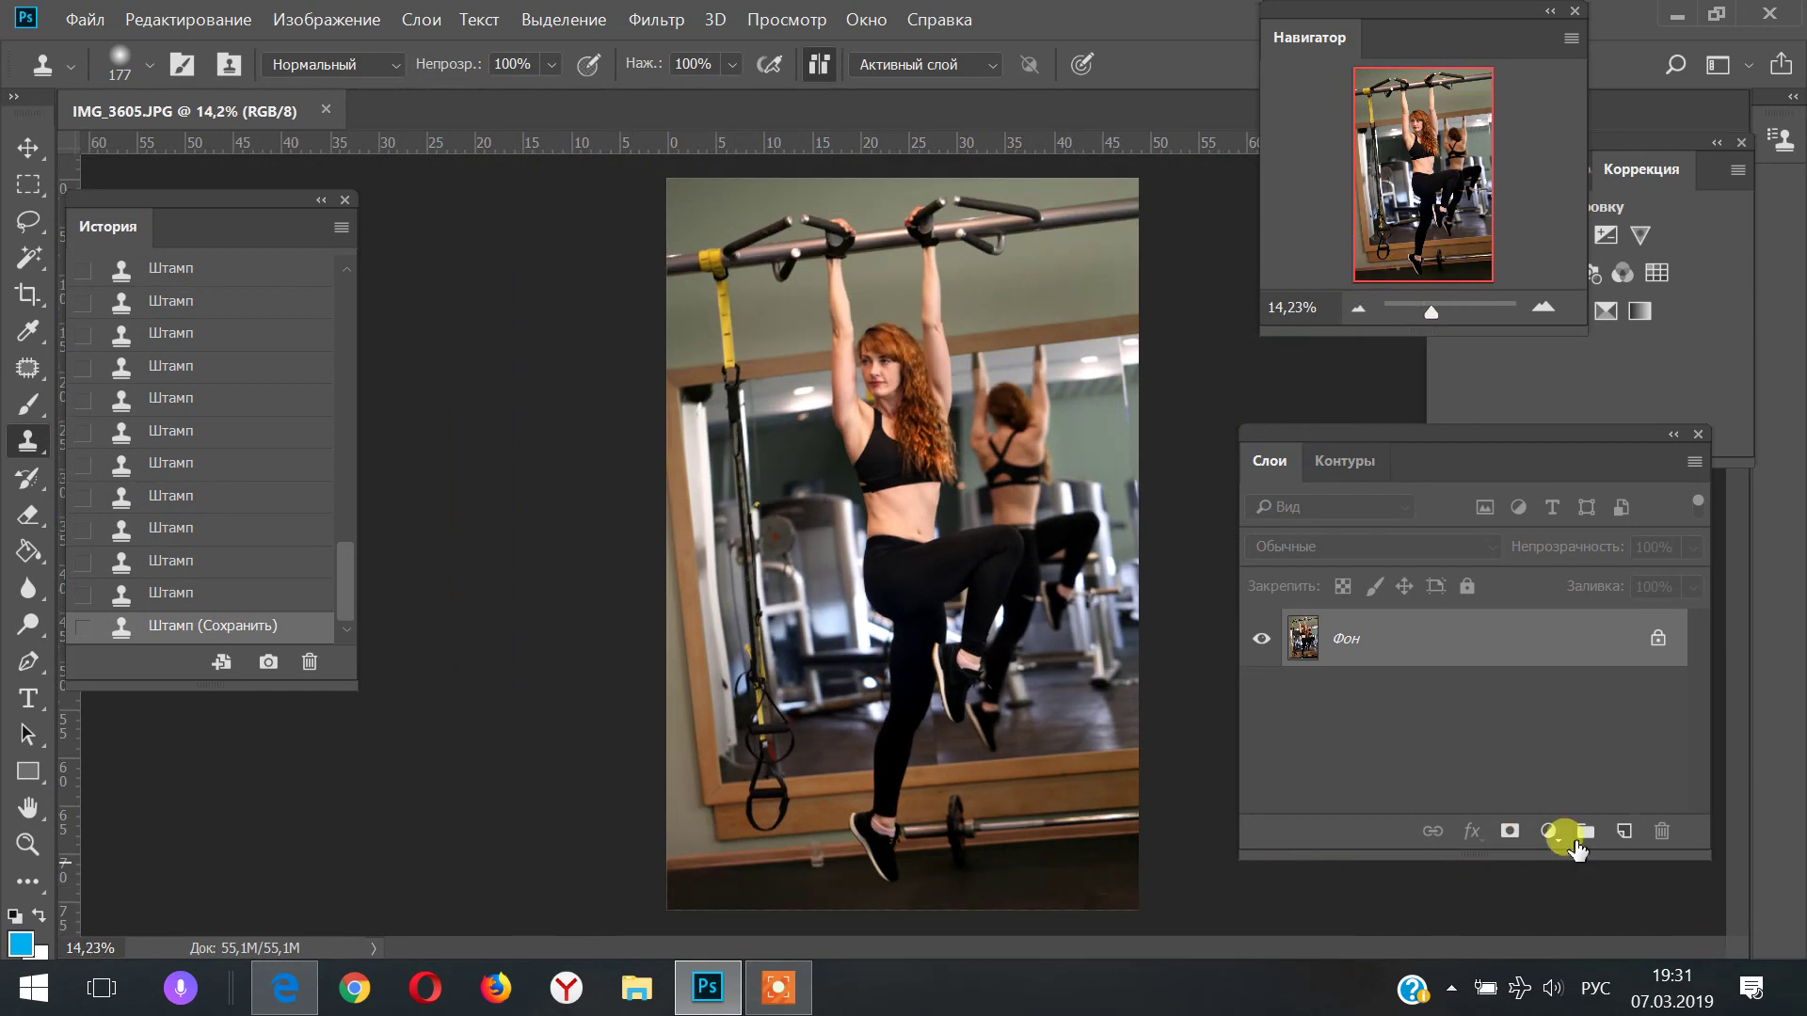
# Add a new empty layer and choose the Gradient tool's pink-red-blue preset
pyautogui.click(1625, 831)
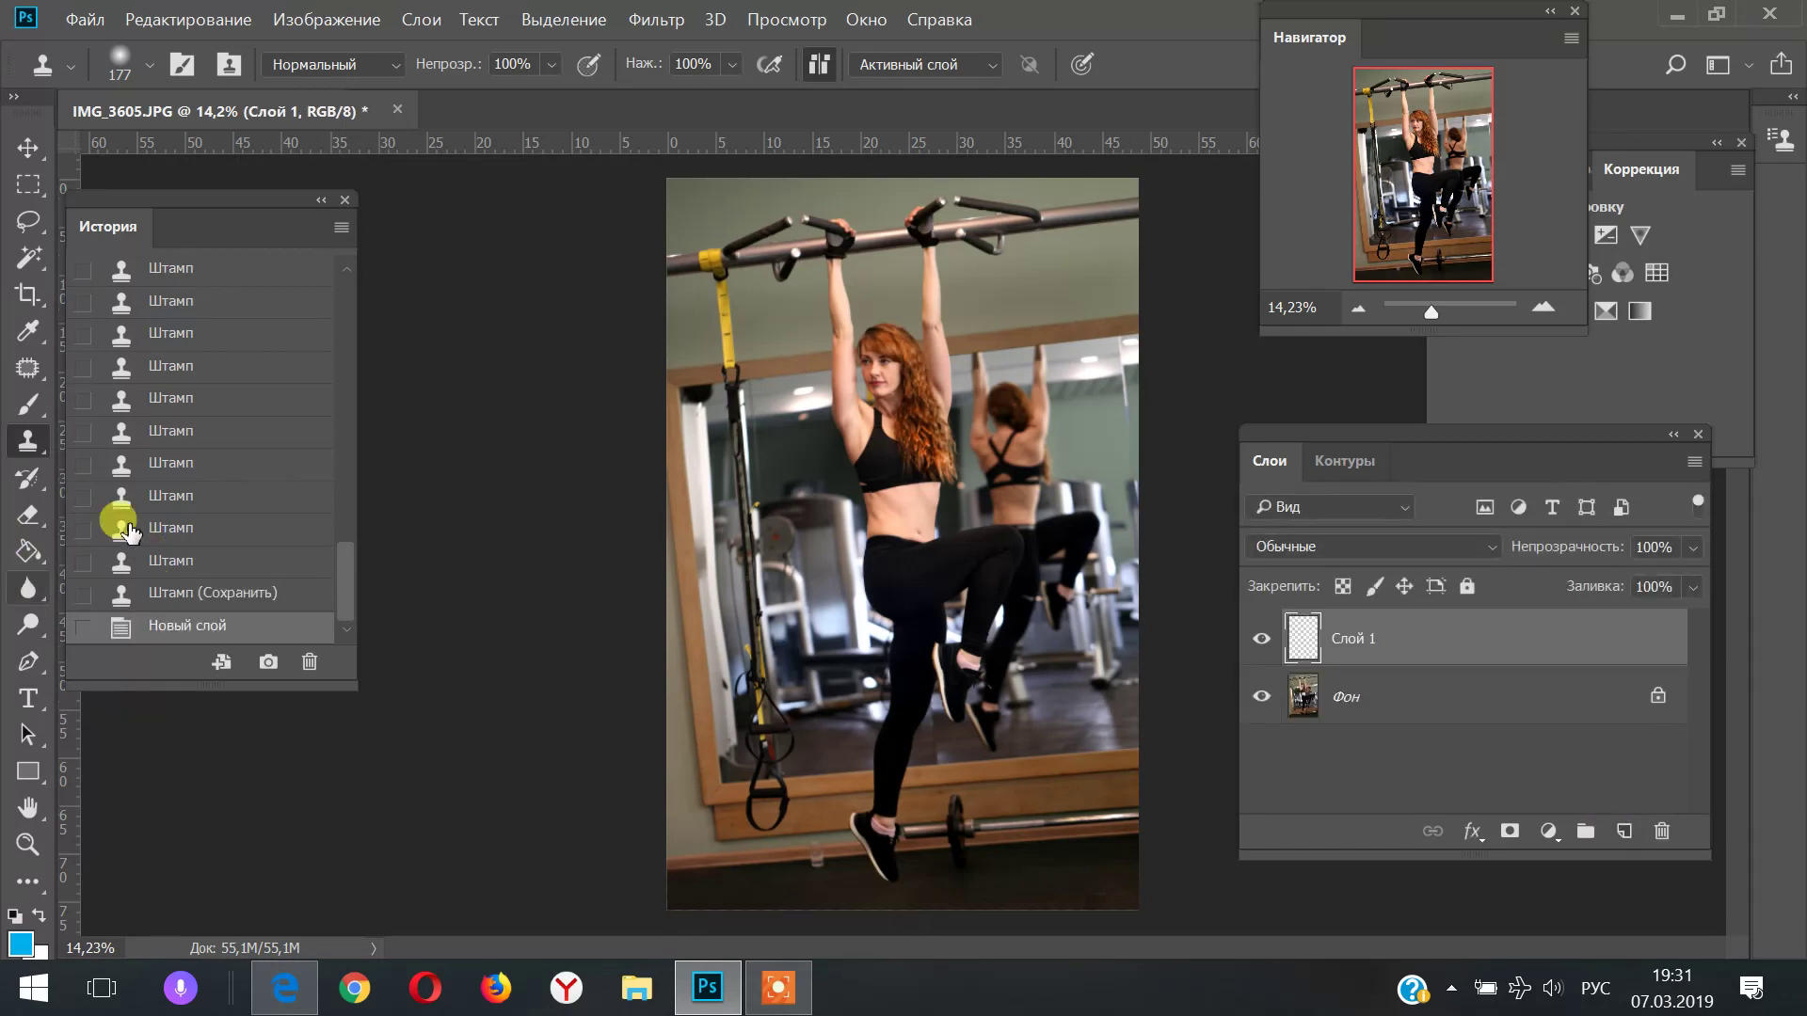
pyautogui.moveTo(27, 550); pyautogui.dragTo(90, 564)
pyautogui.click(82, 555)
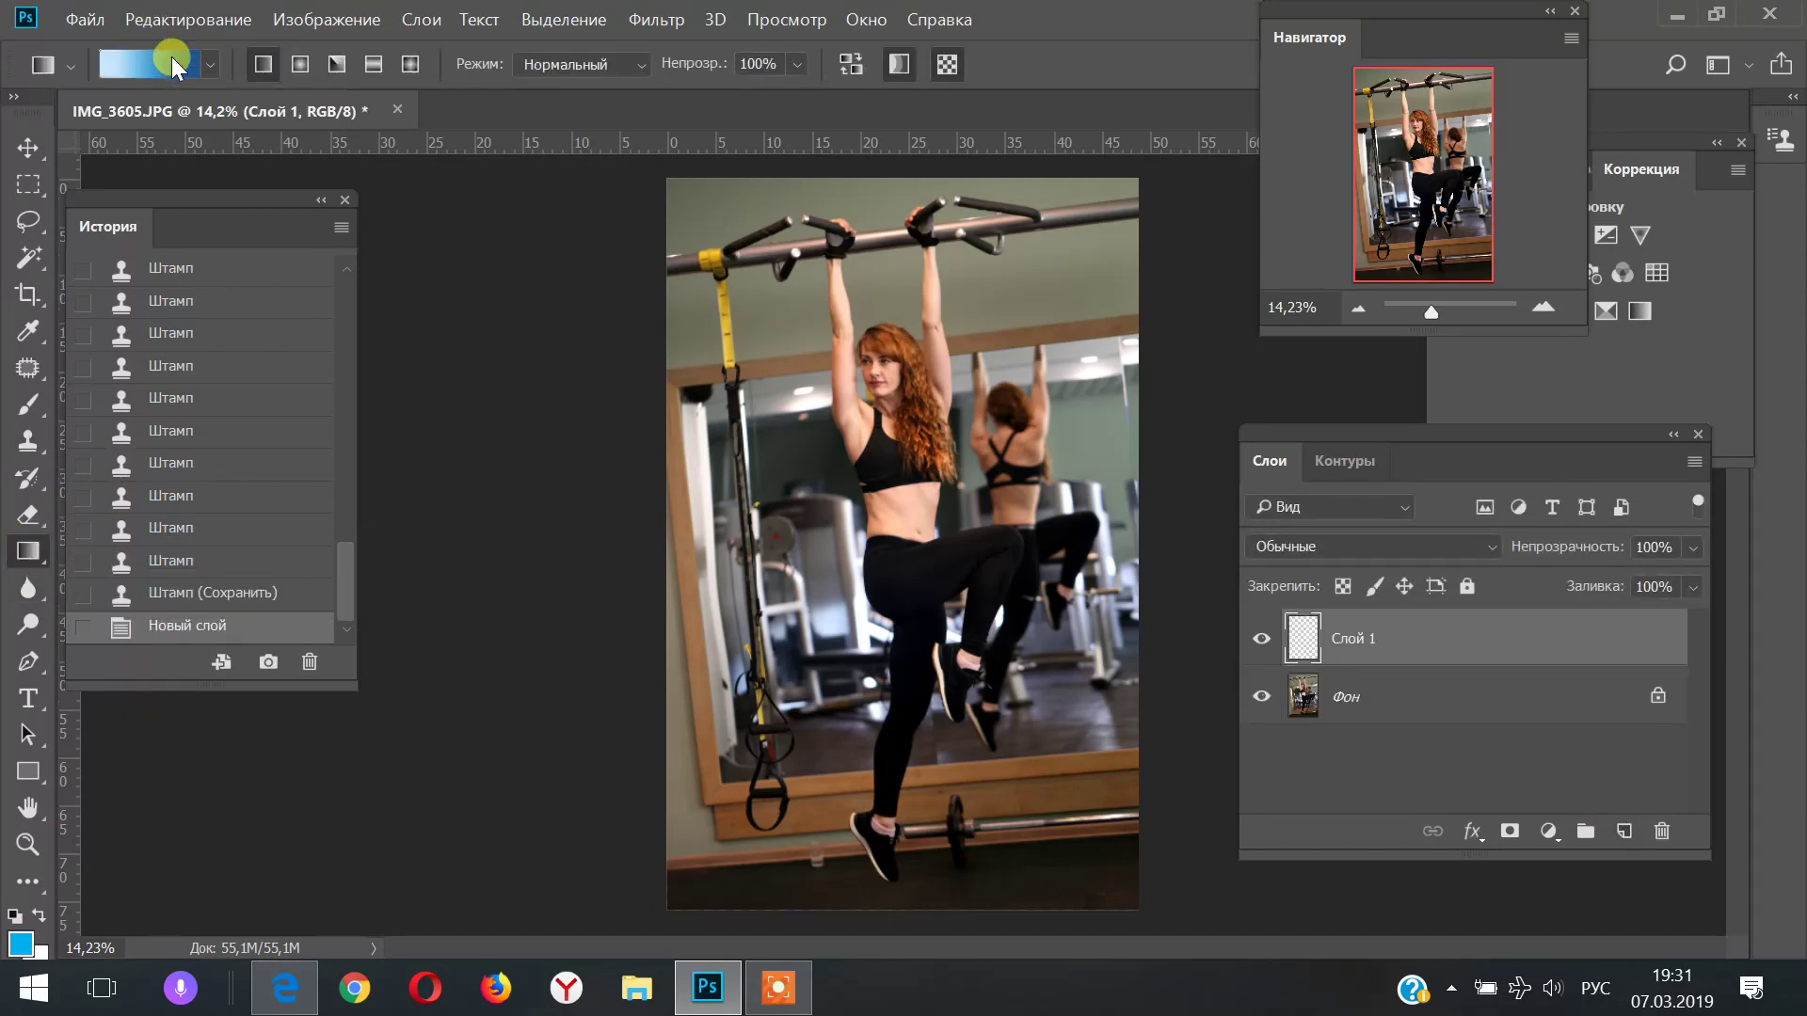
pyautogui.click(205, 63)
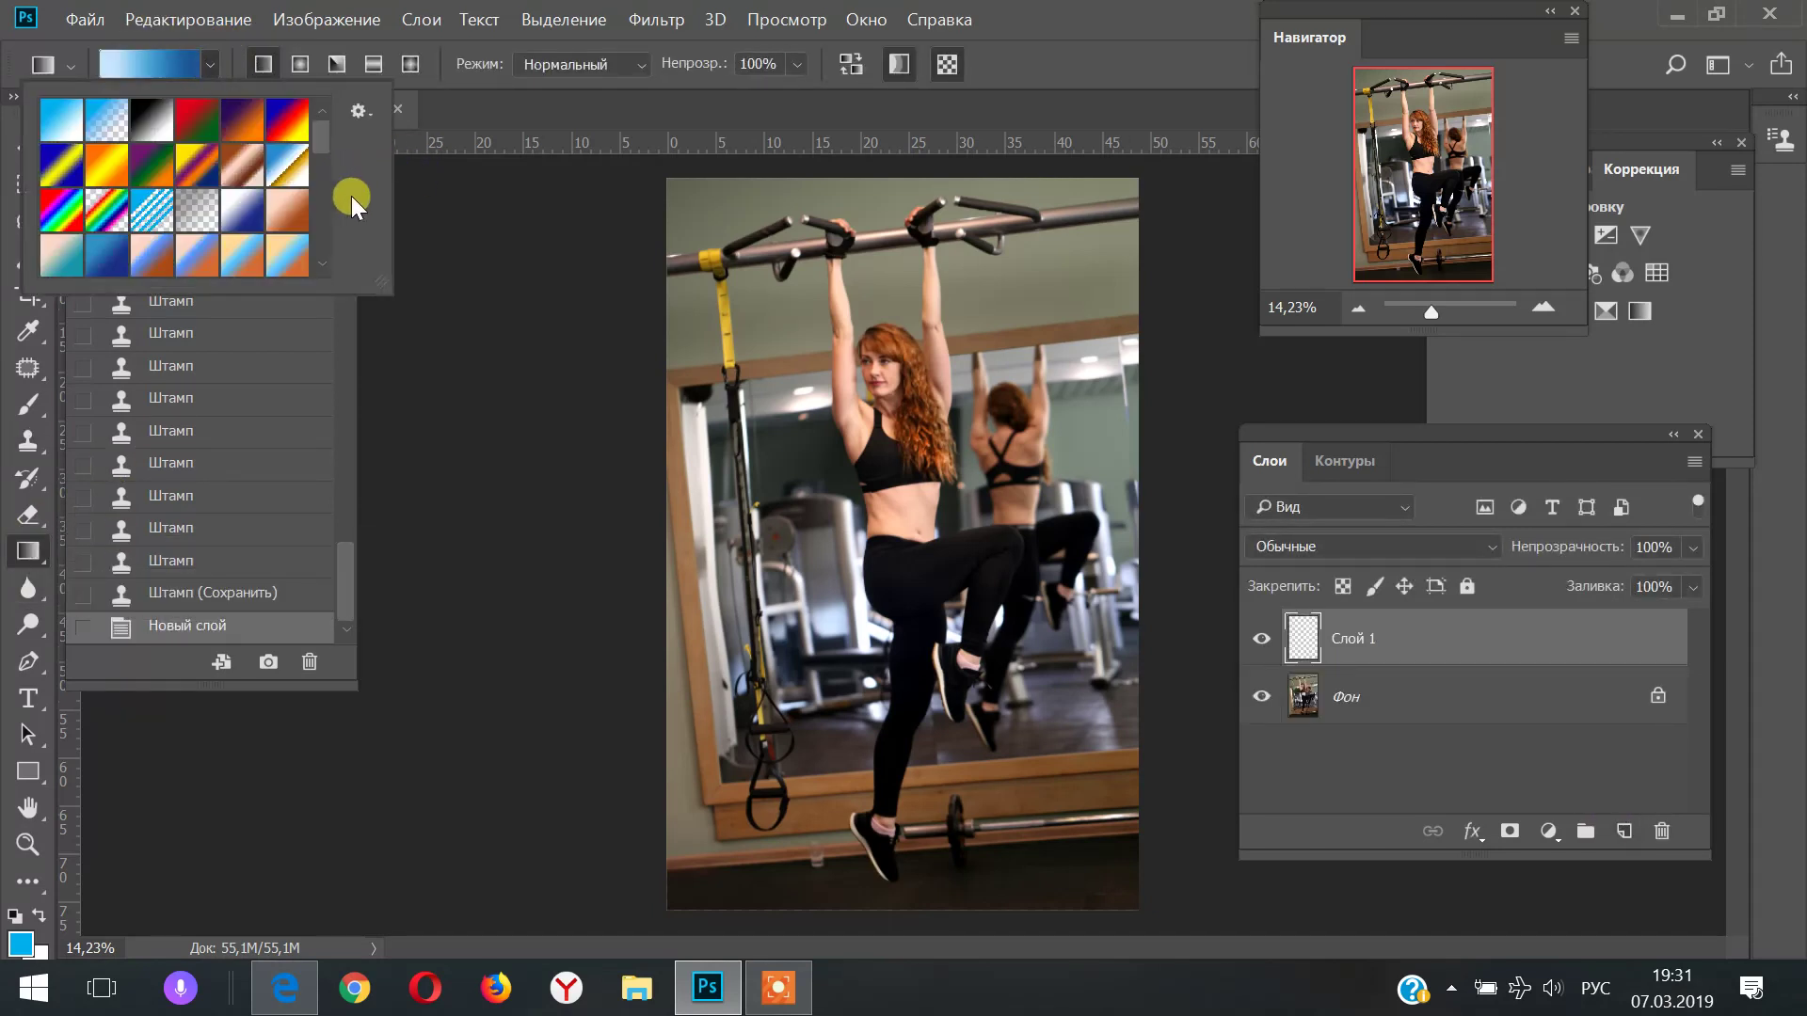
pyautogui.moveTo(322, 132); pyautogui.dragTo(331, 173)
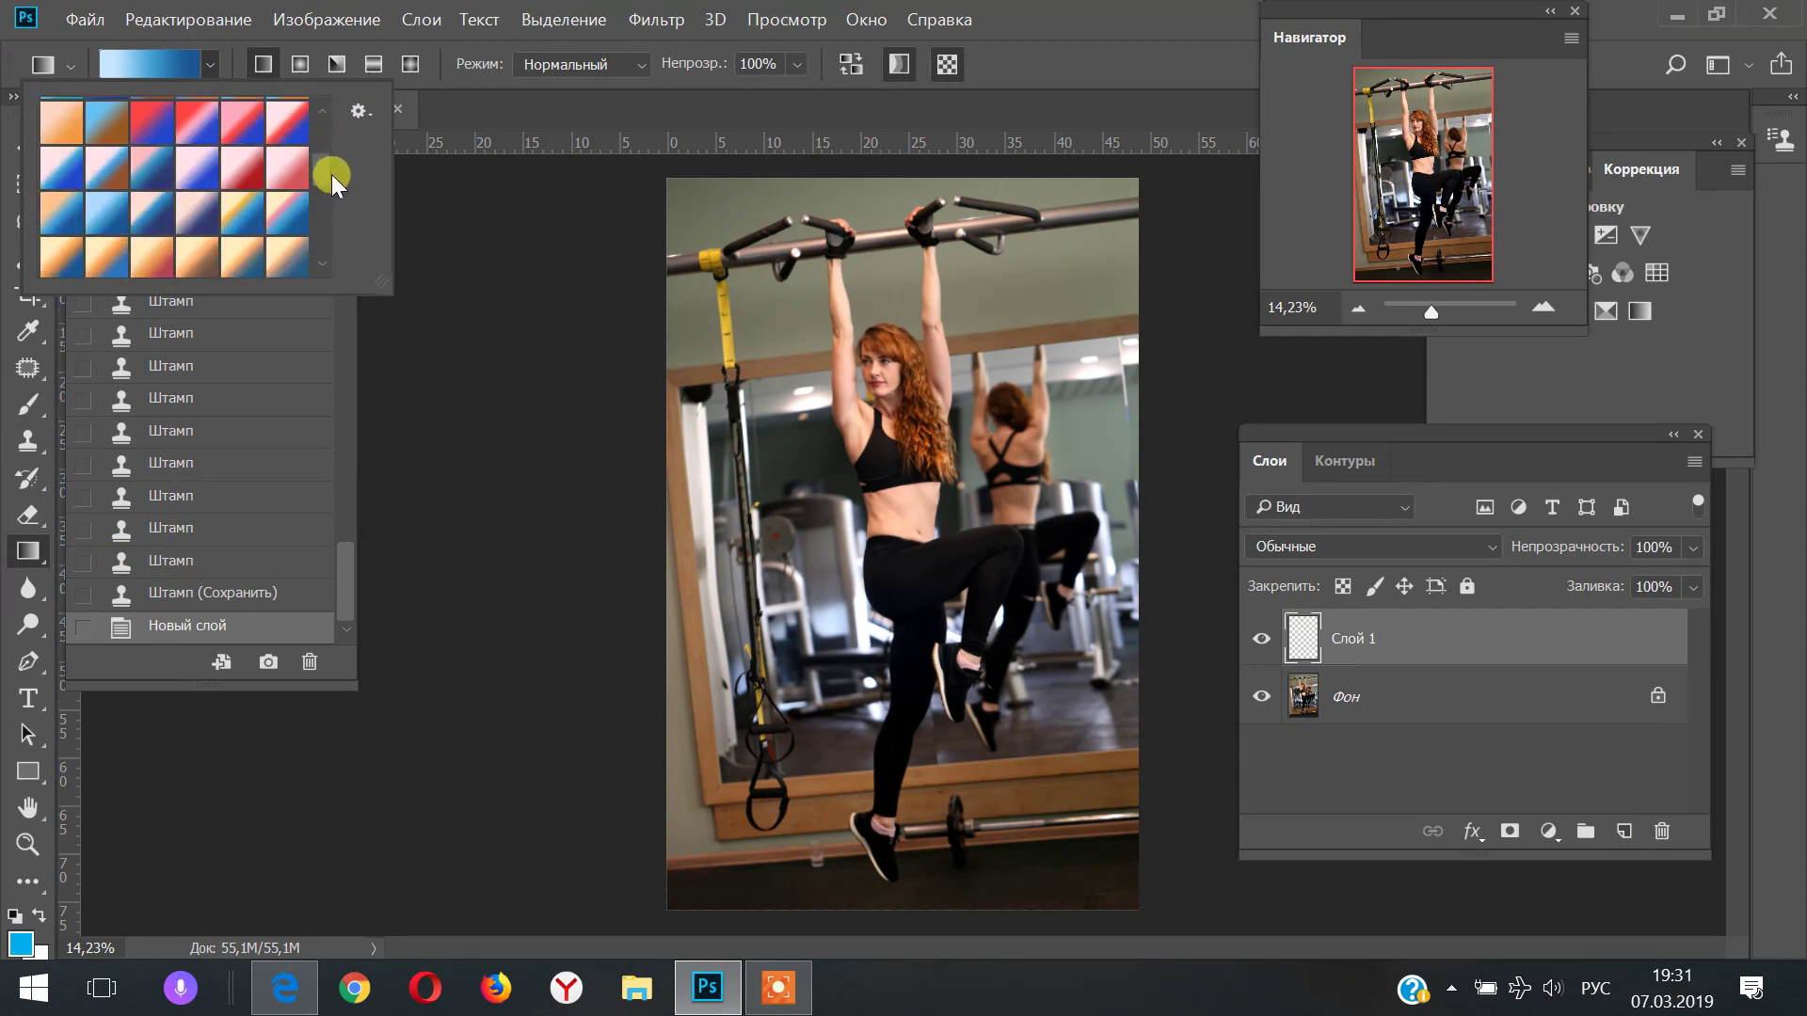
pyautogui.click(241, 129)
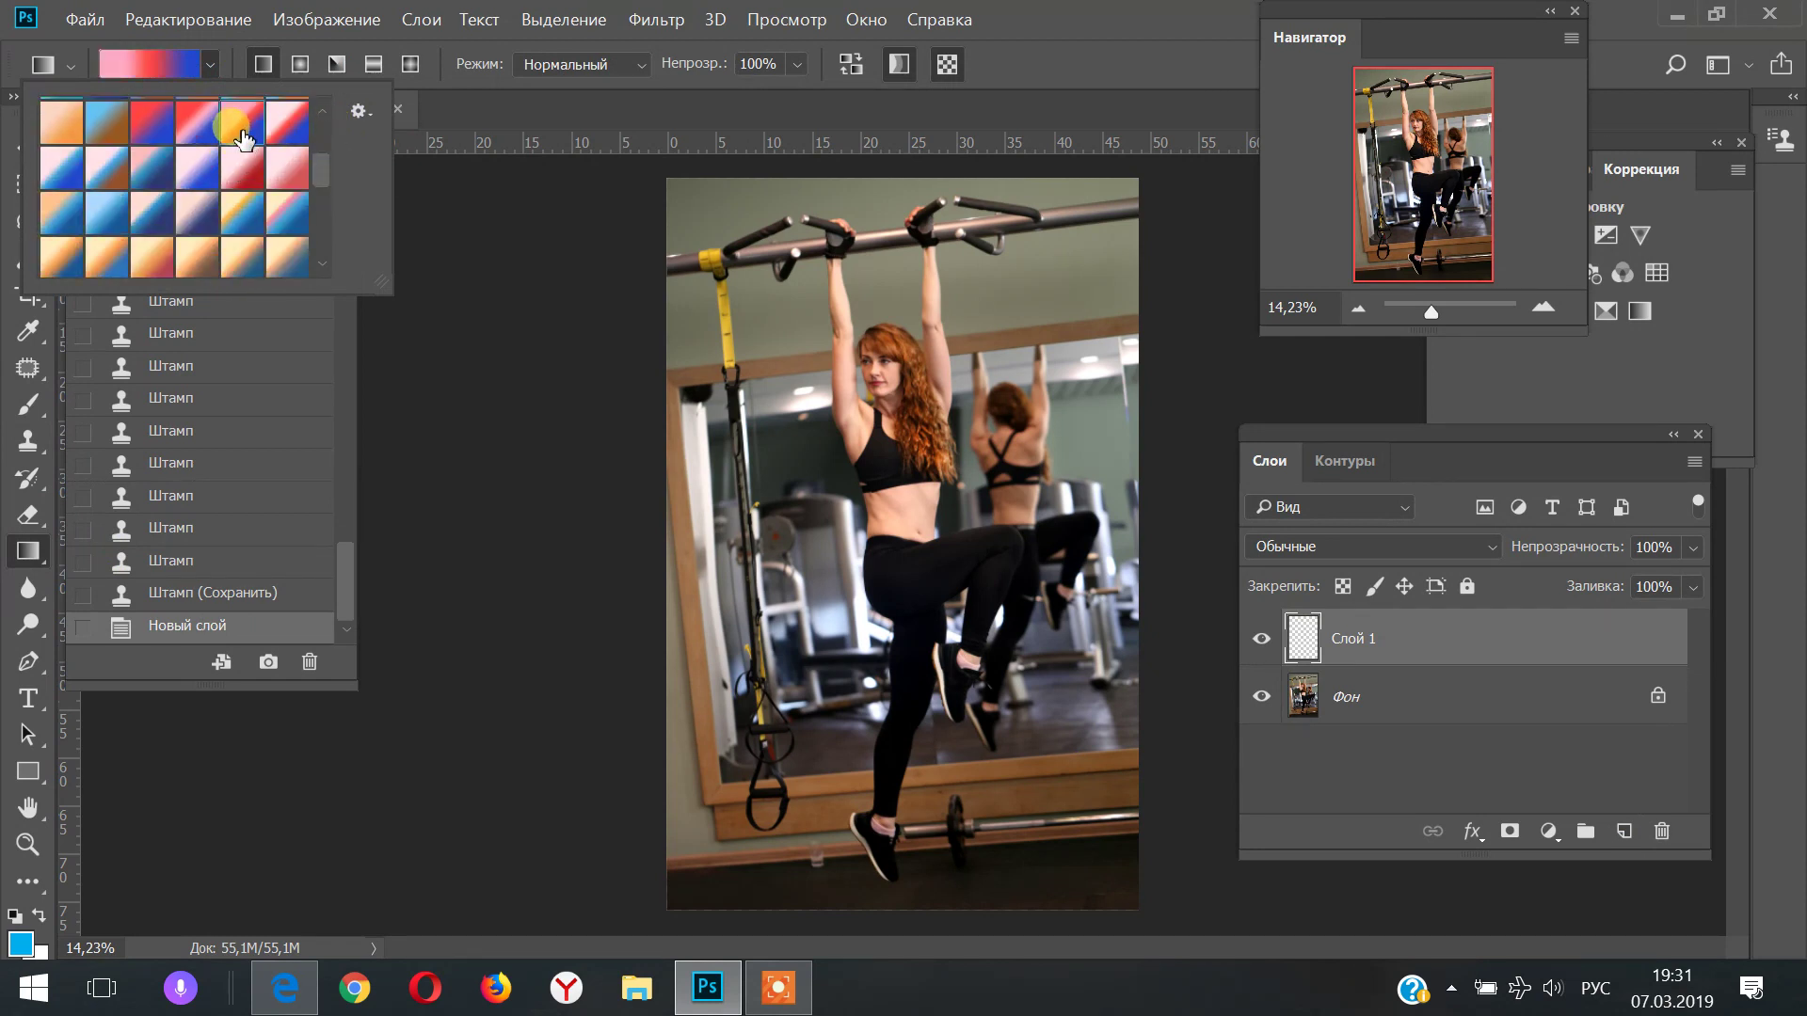
# Delete the red middle stop in the Gradient Editor, leaving pink-to-blue
pyautogui.click(168, 66)
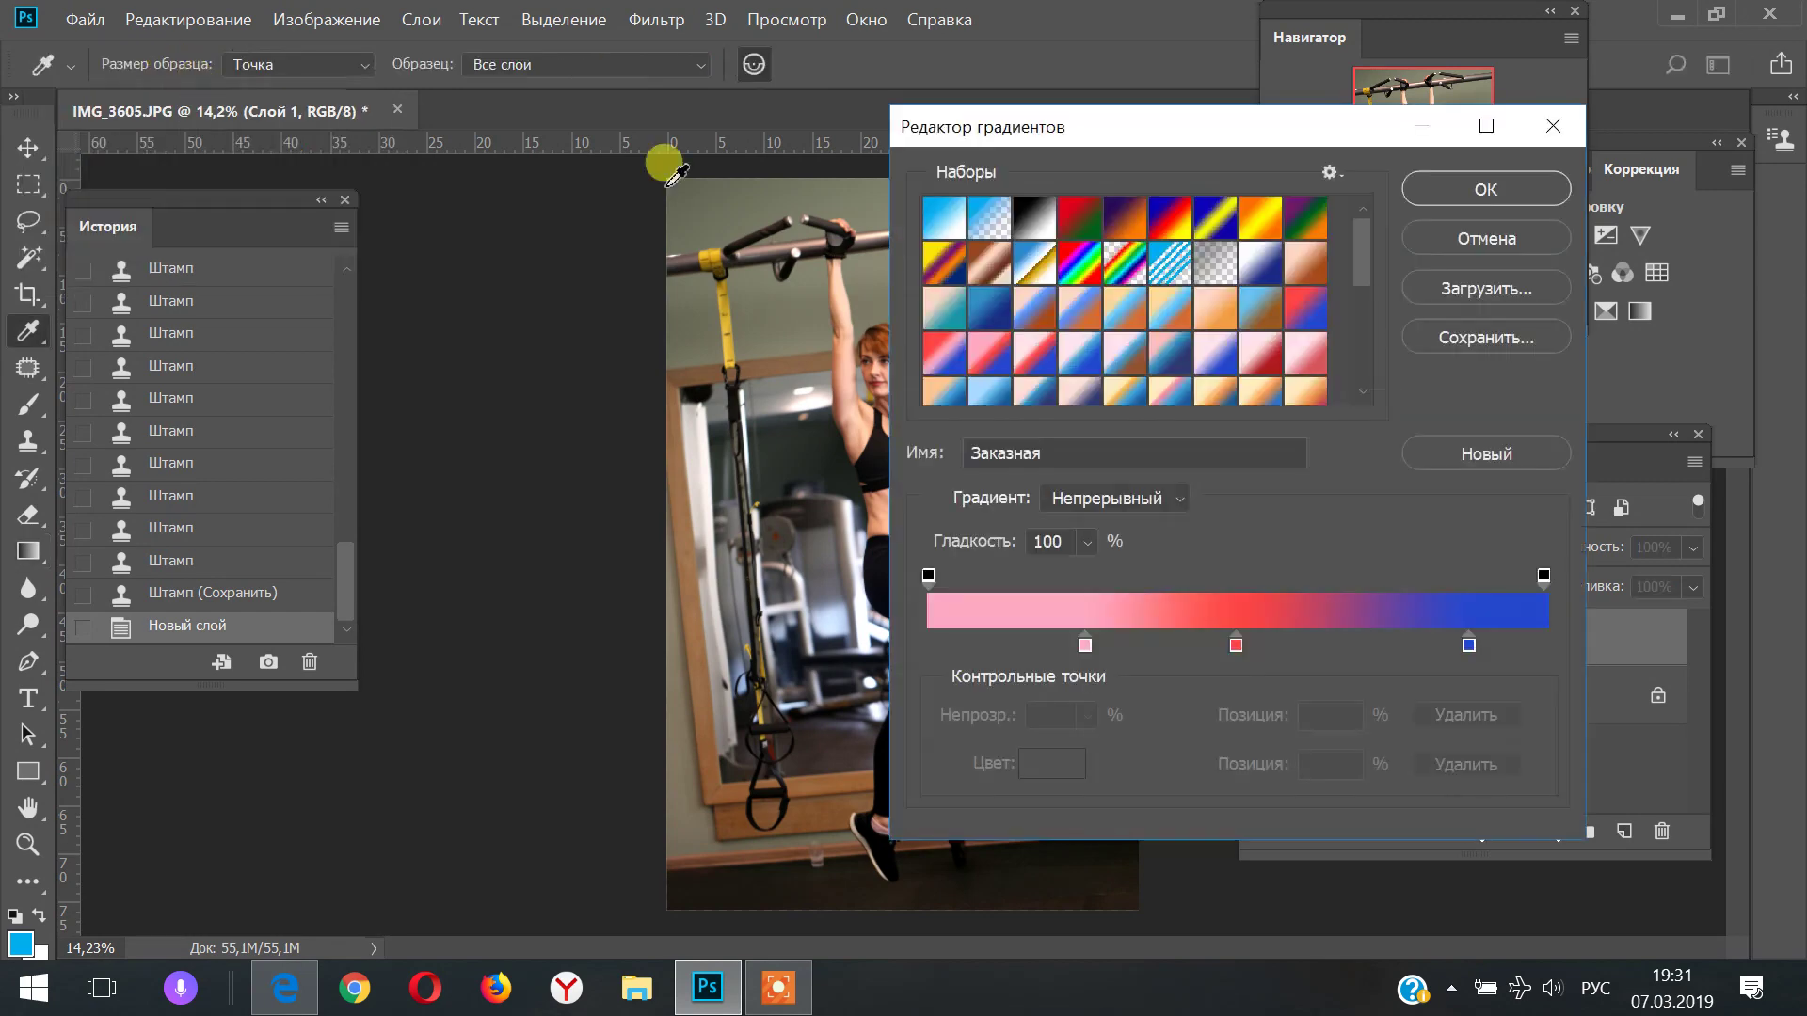
pyautogui.moveTo(1234, 645); pyautogui.dragTo(1259, 718)
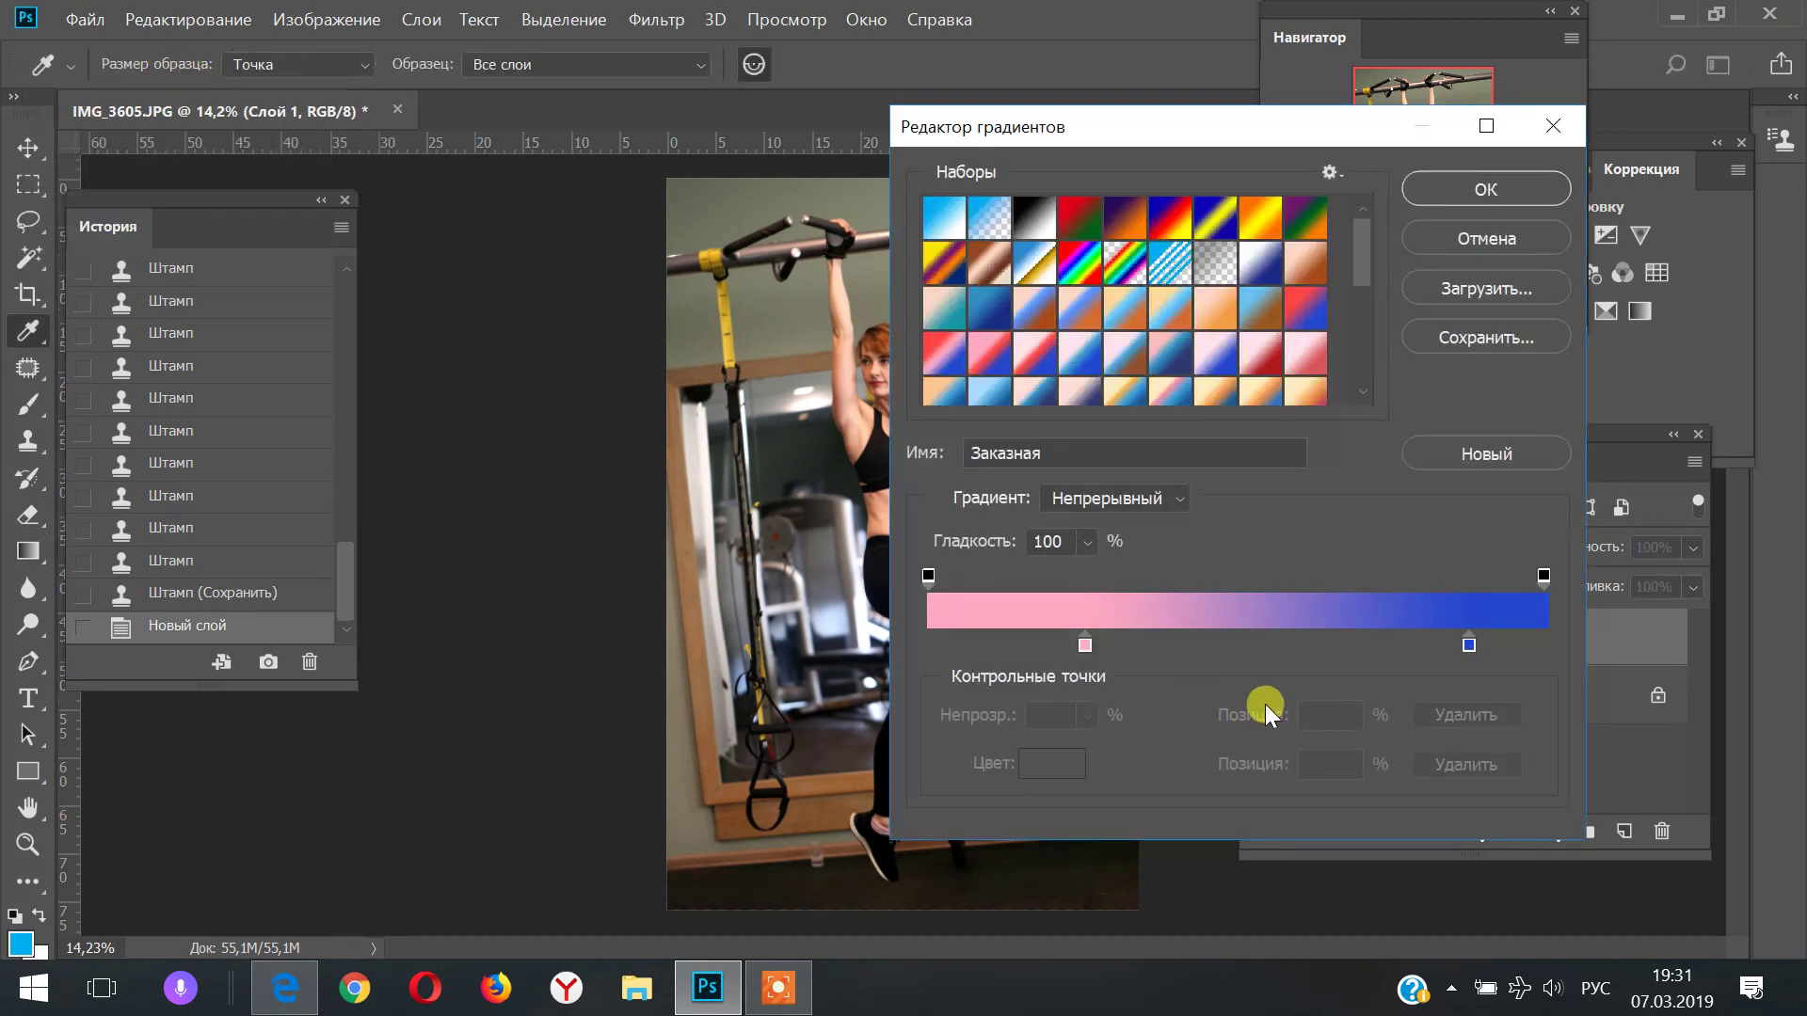
pyautogui.click(1481, 187)
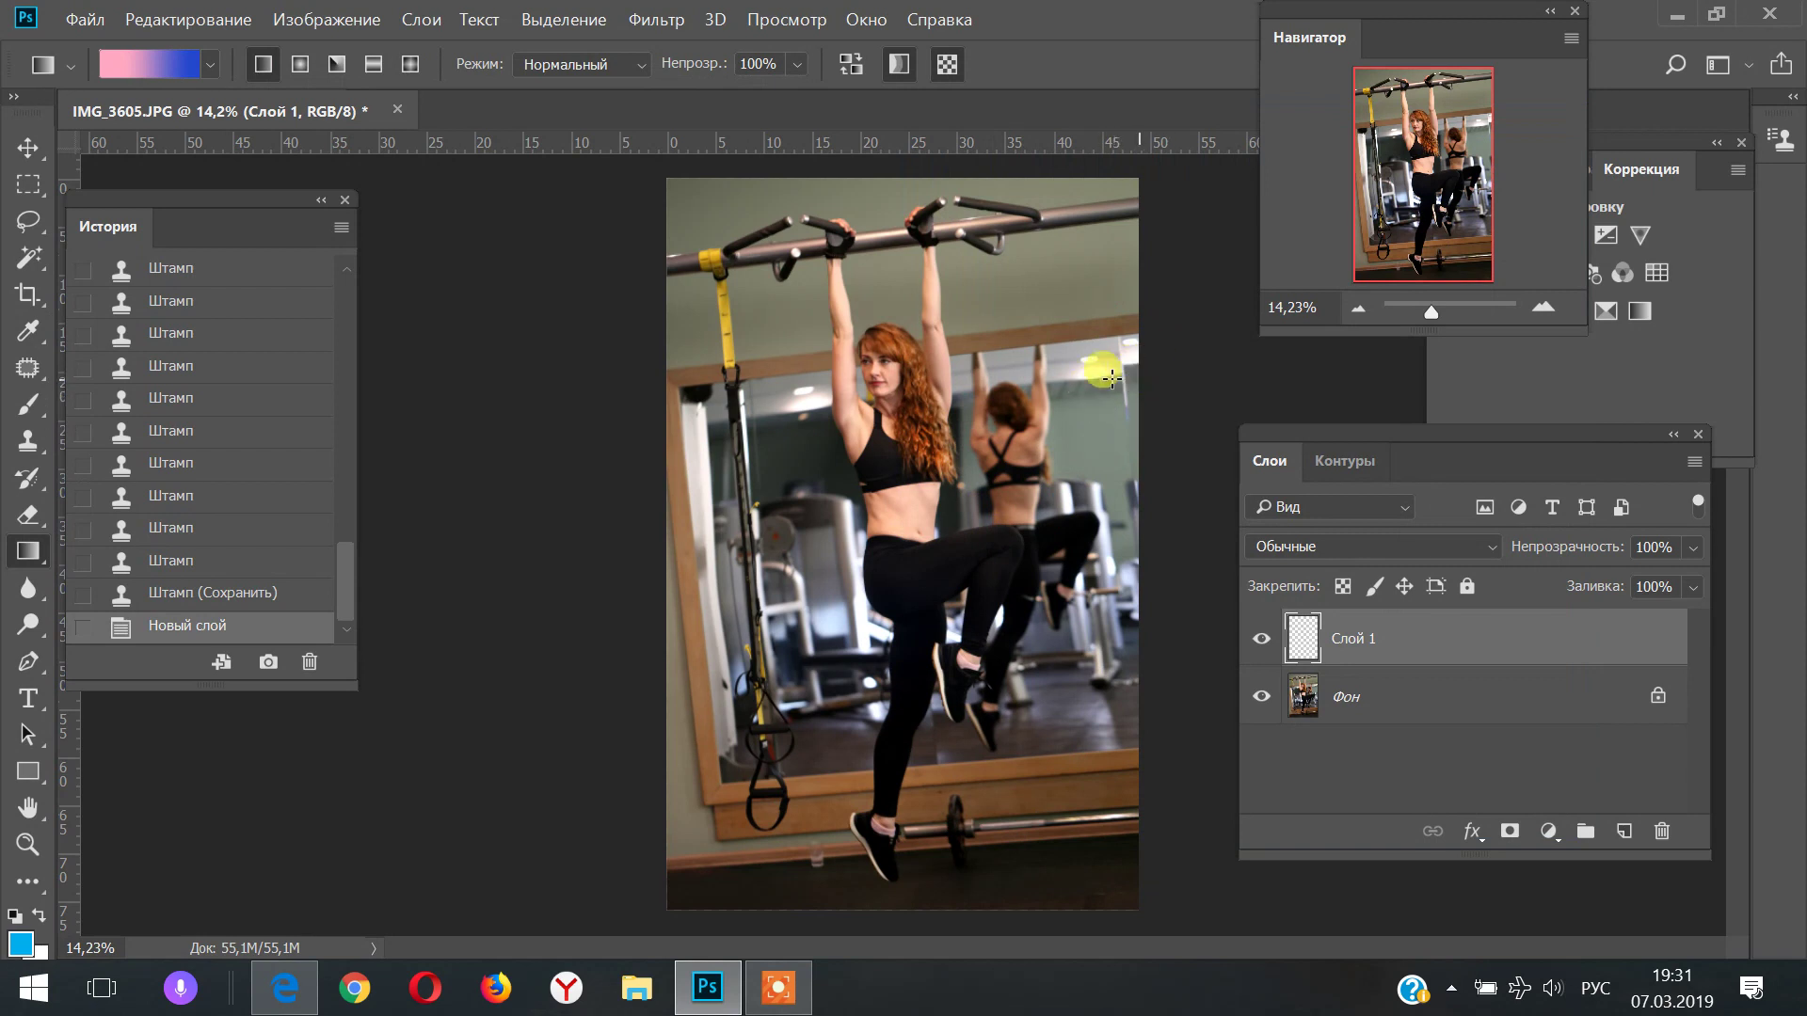
# Draw the gradient diagonally, blue lower-left to pink upper-right, in Soft Light blending
pyautogui.moveTo(1112, 377); pyautogui.dragTo(861, 440)
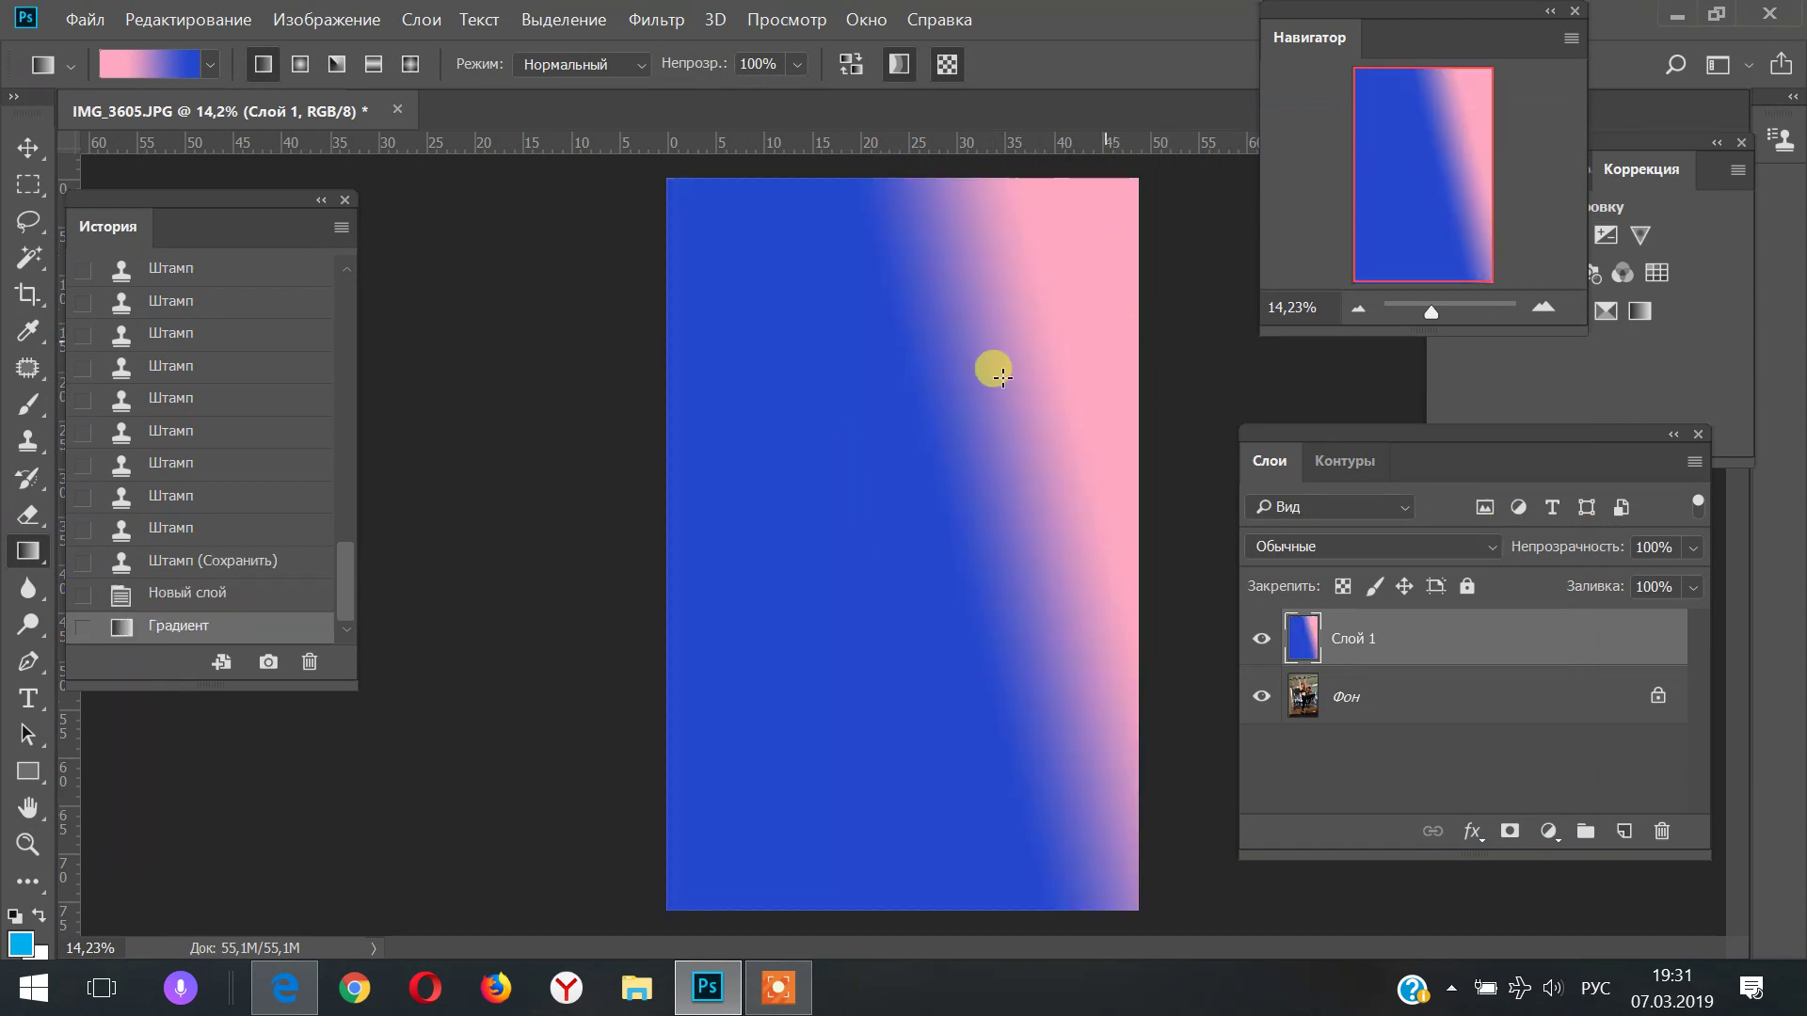
pyautogui.moveTo(1110, 335); pyautogui.dragTo(734, 489)
pyautogui.click(1402, 546)
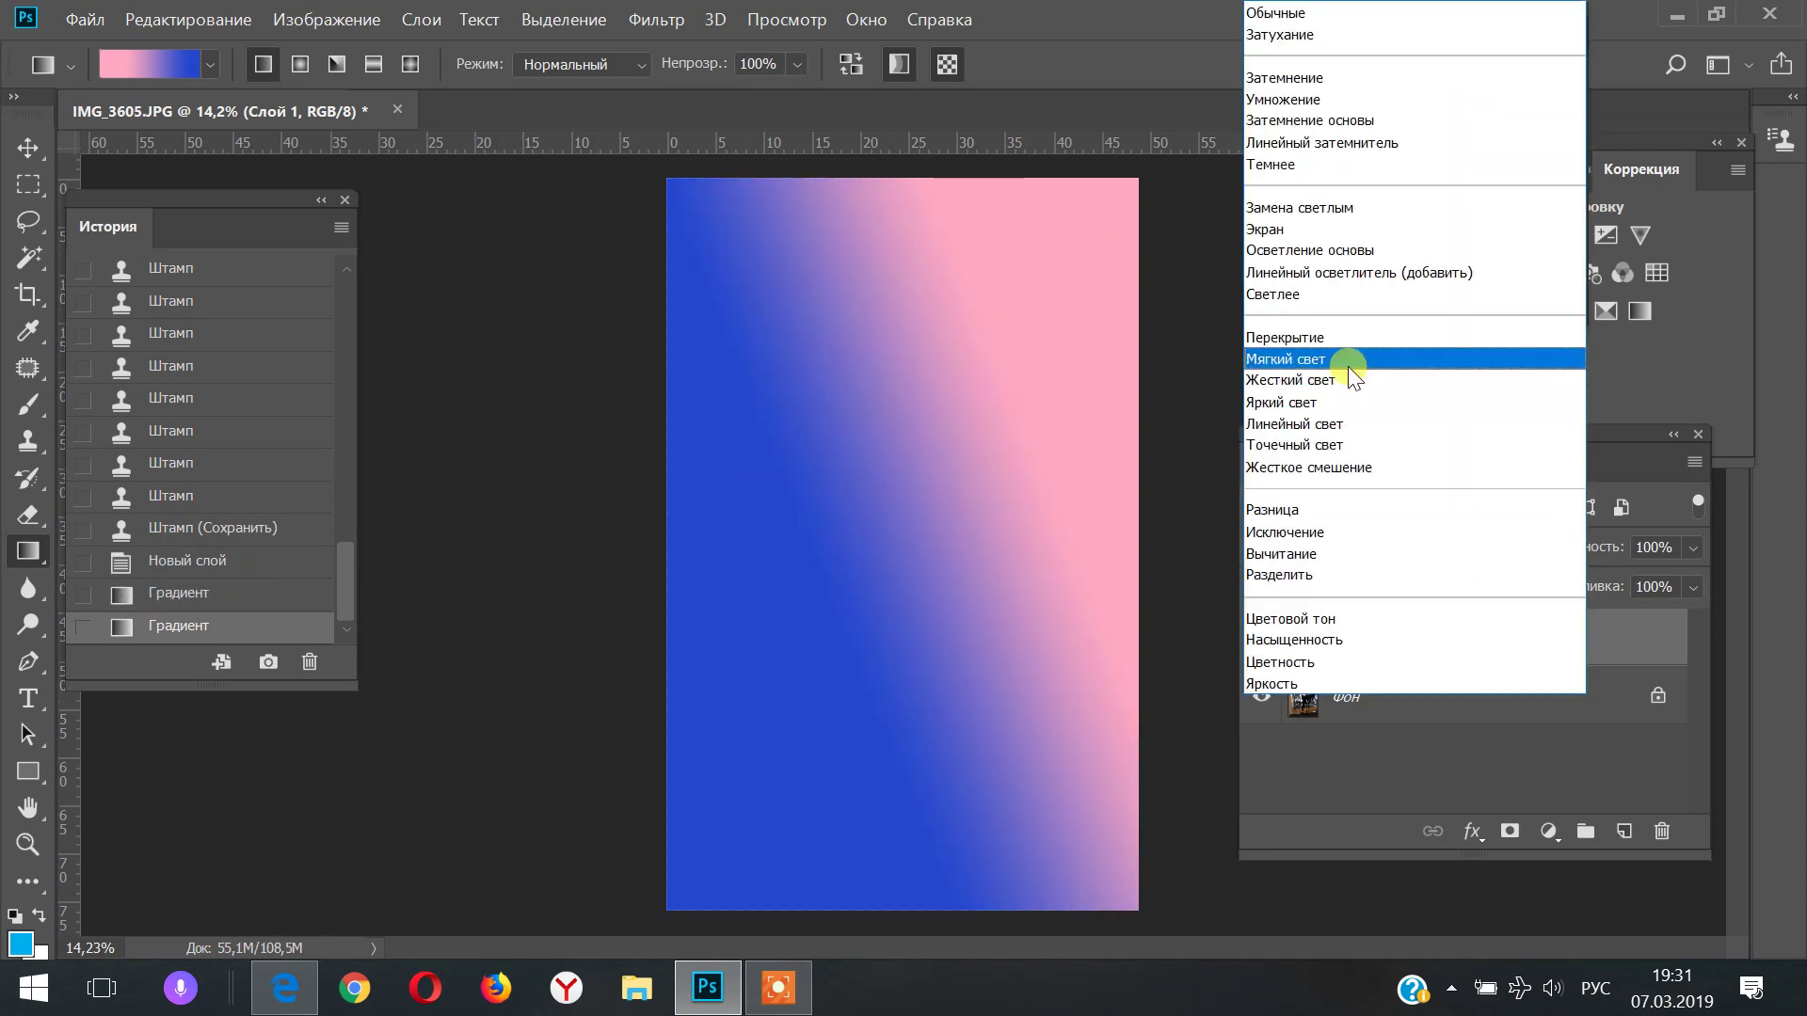
pyautogui.click(1348, 363)
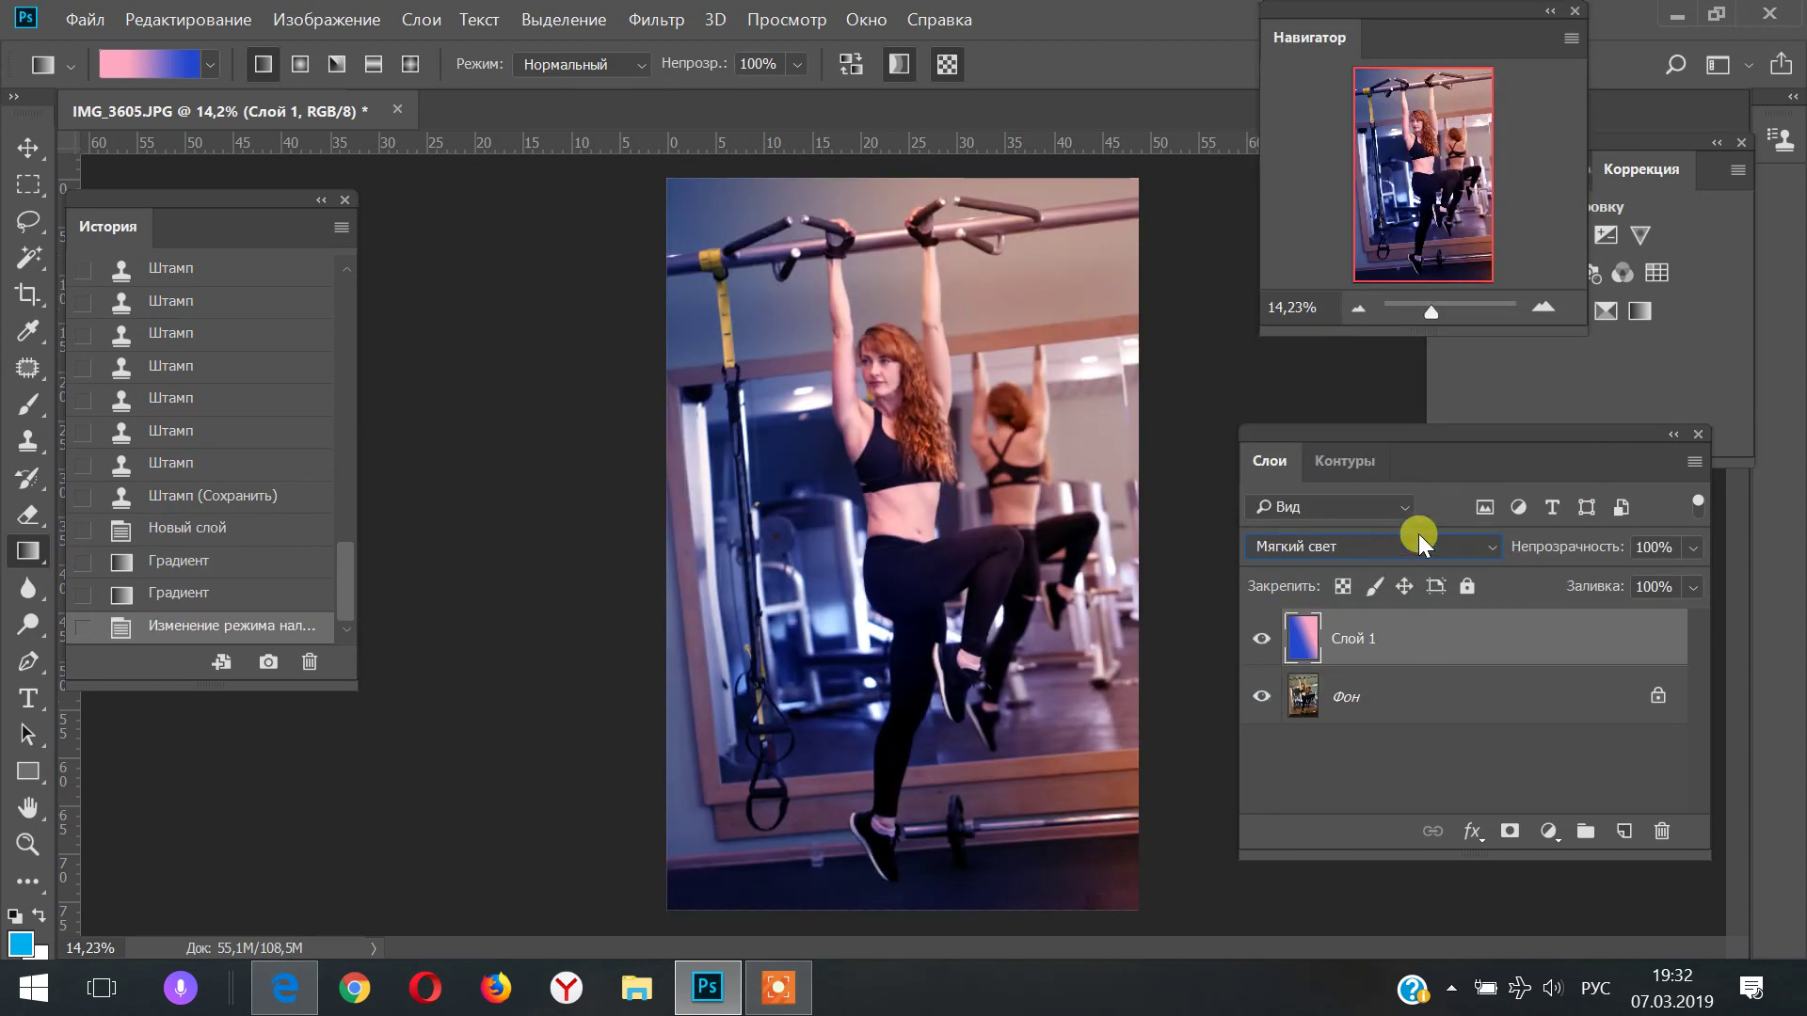
# Try Hard Light and Screen blend modes, then settle on Soft Light
pyautogui.click(1421, 544)
pyautogui.click(1316, 374)
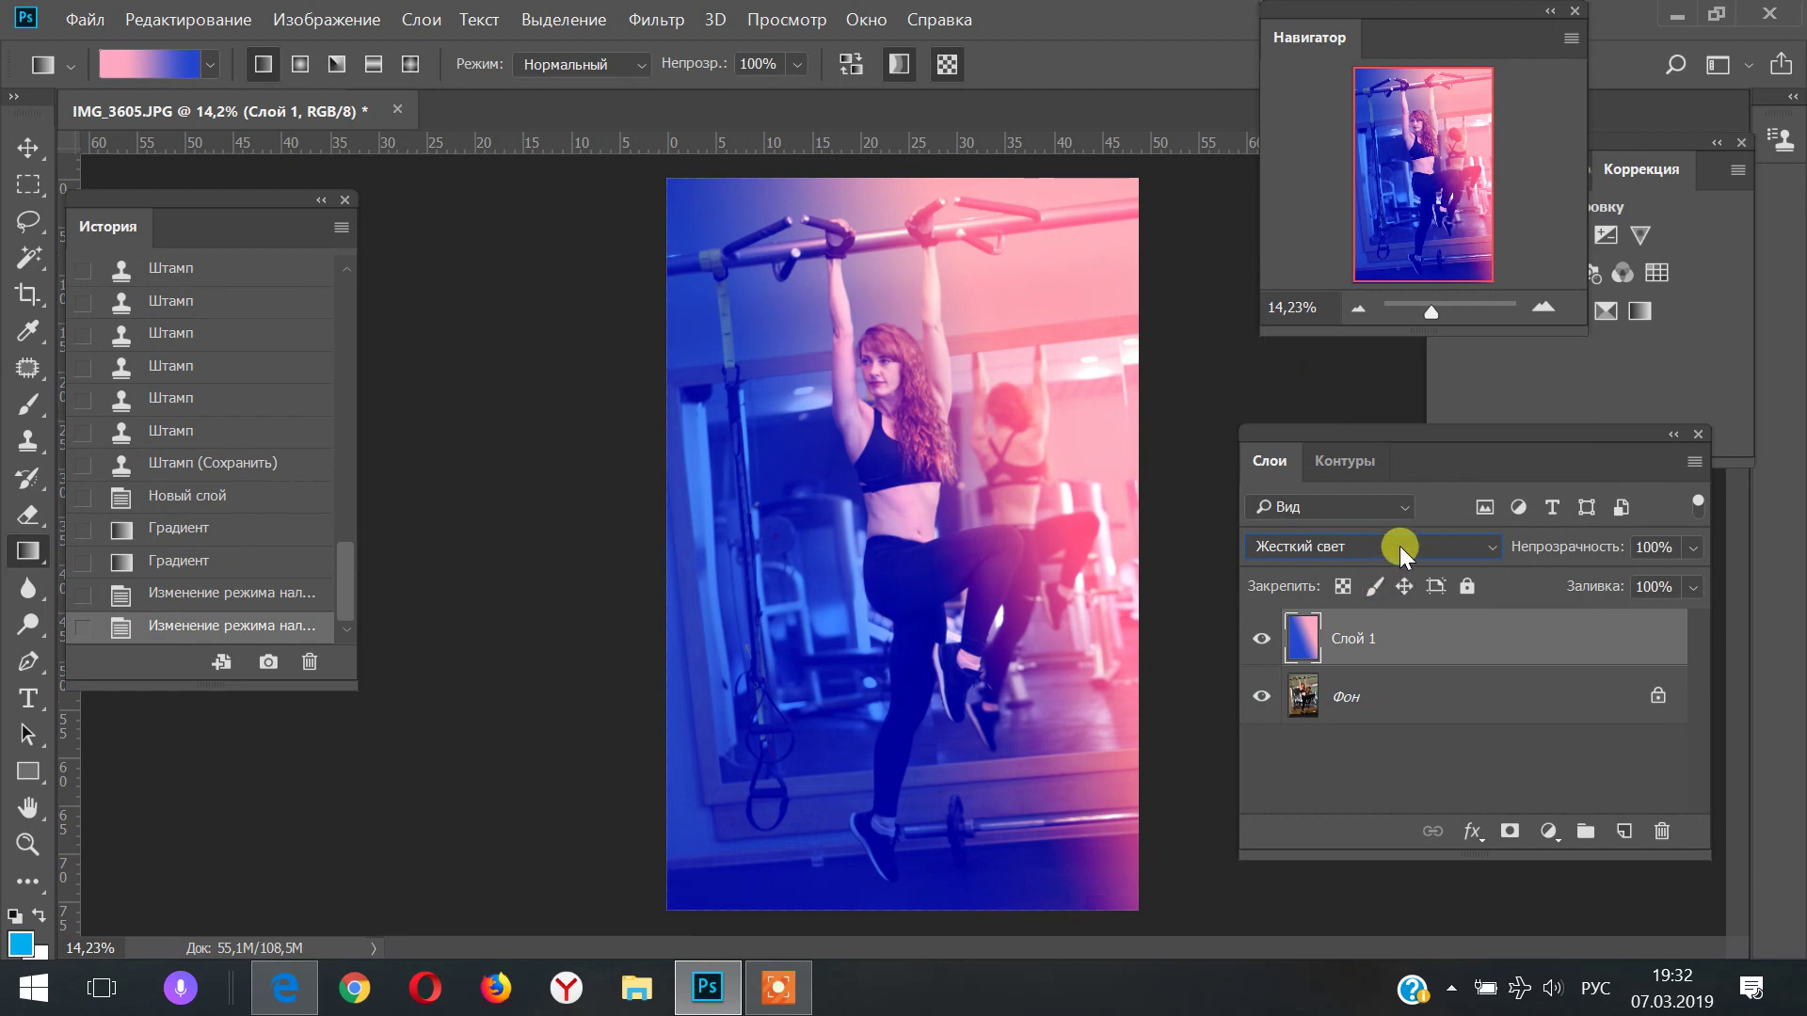
pyautogui.click(1398, 546)
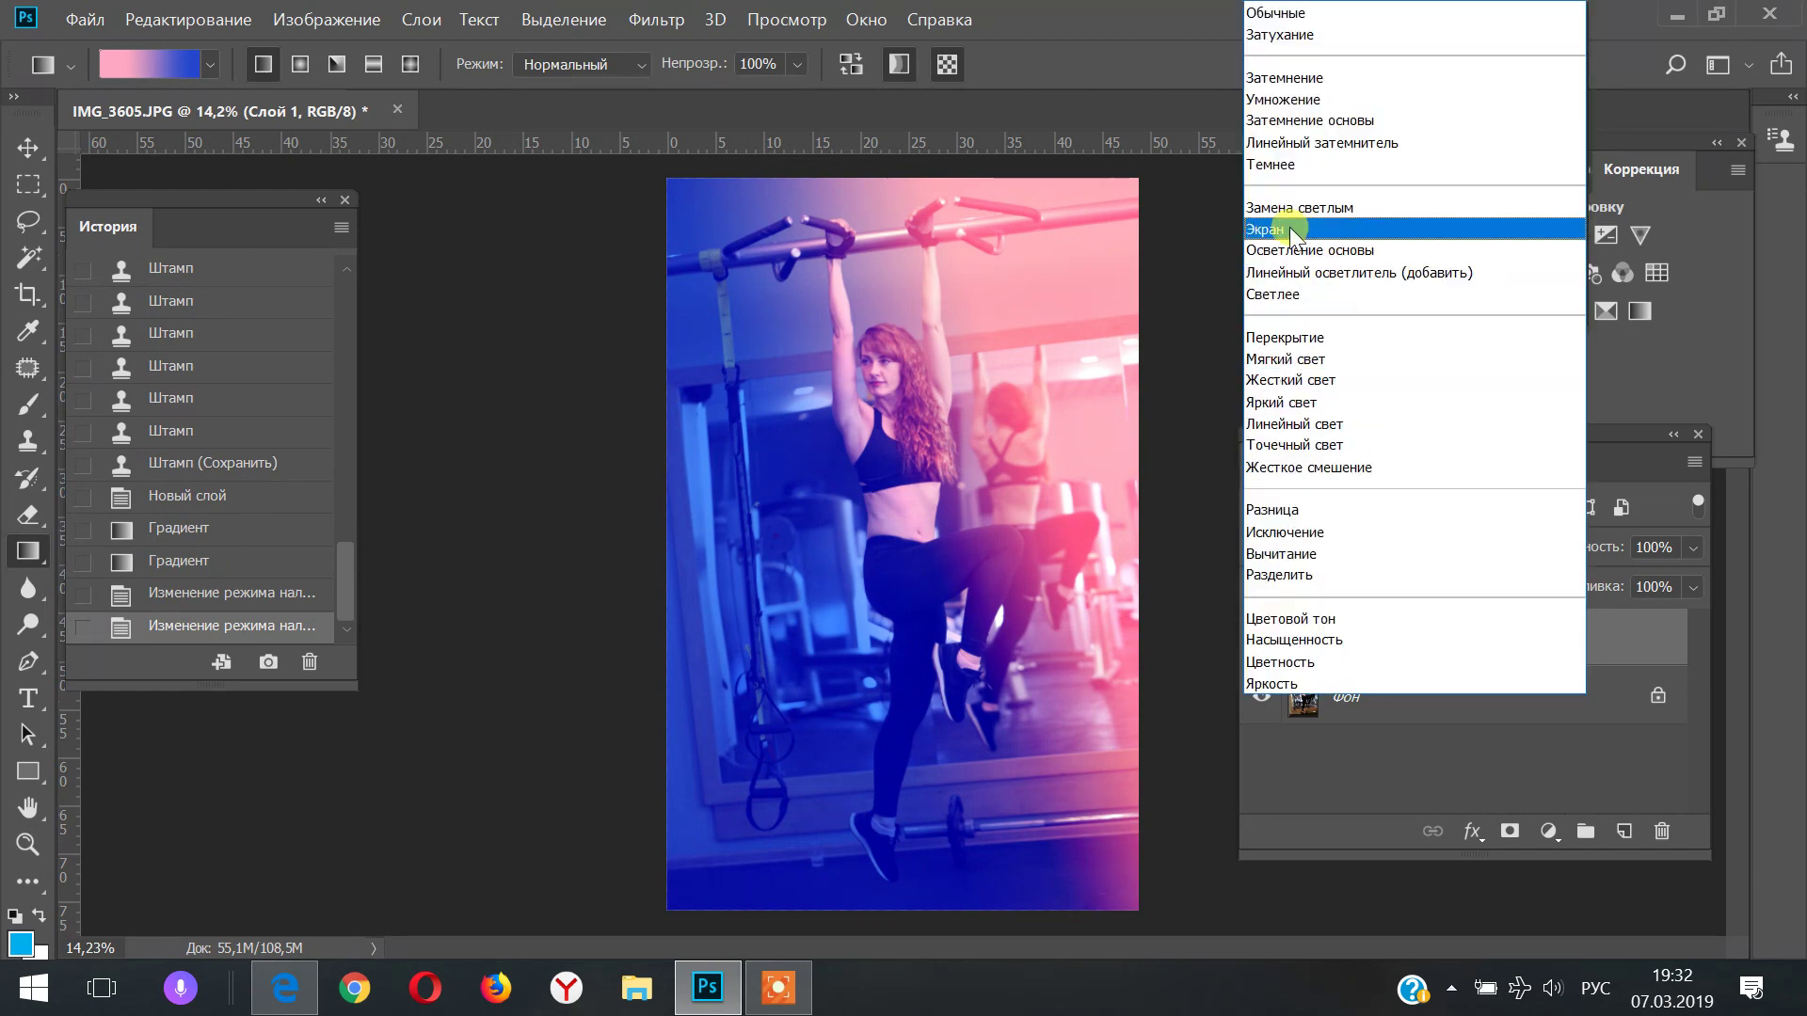
pyautogui.click(1292, 230)
pyautogui.click(1425, 549)
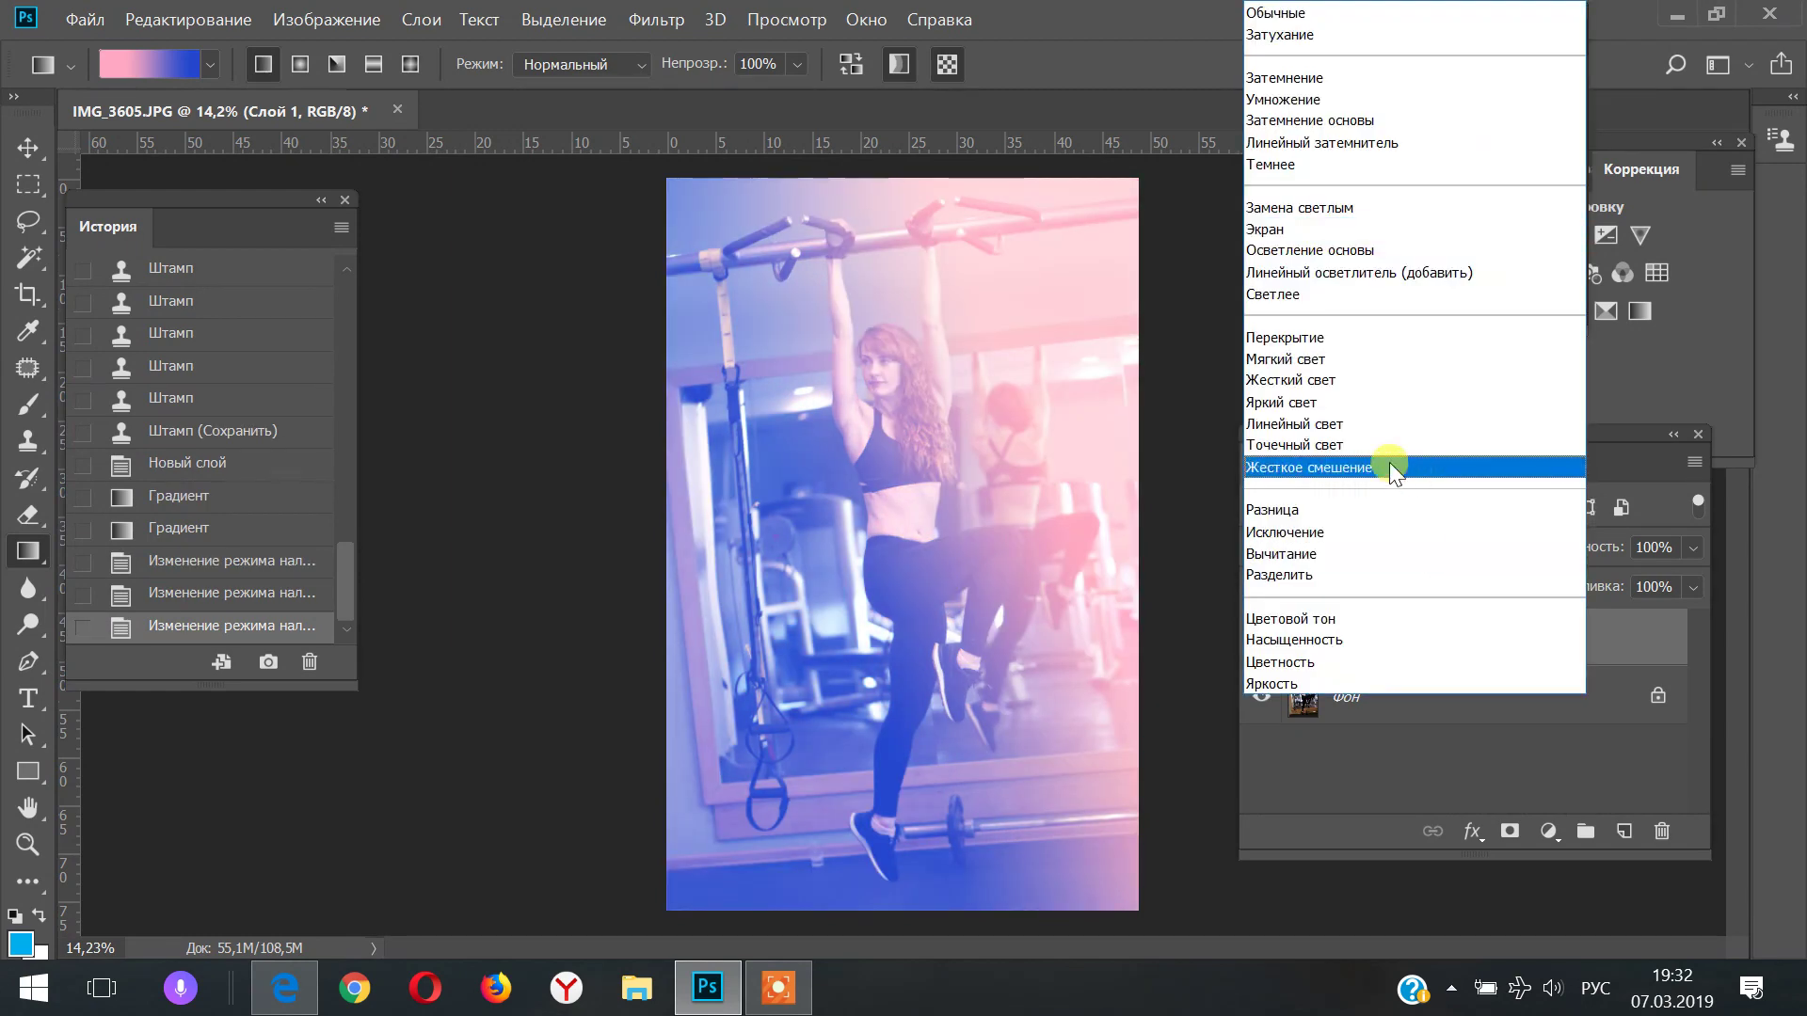
pyautogui.click(1331, 379)
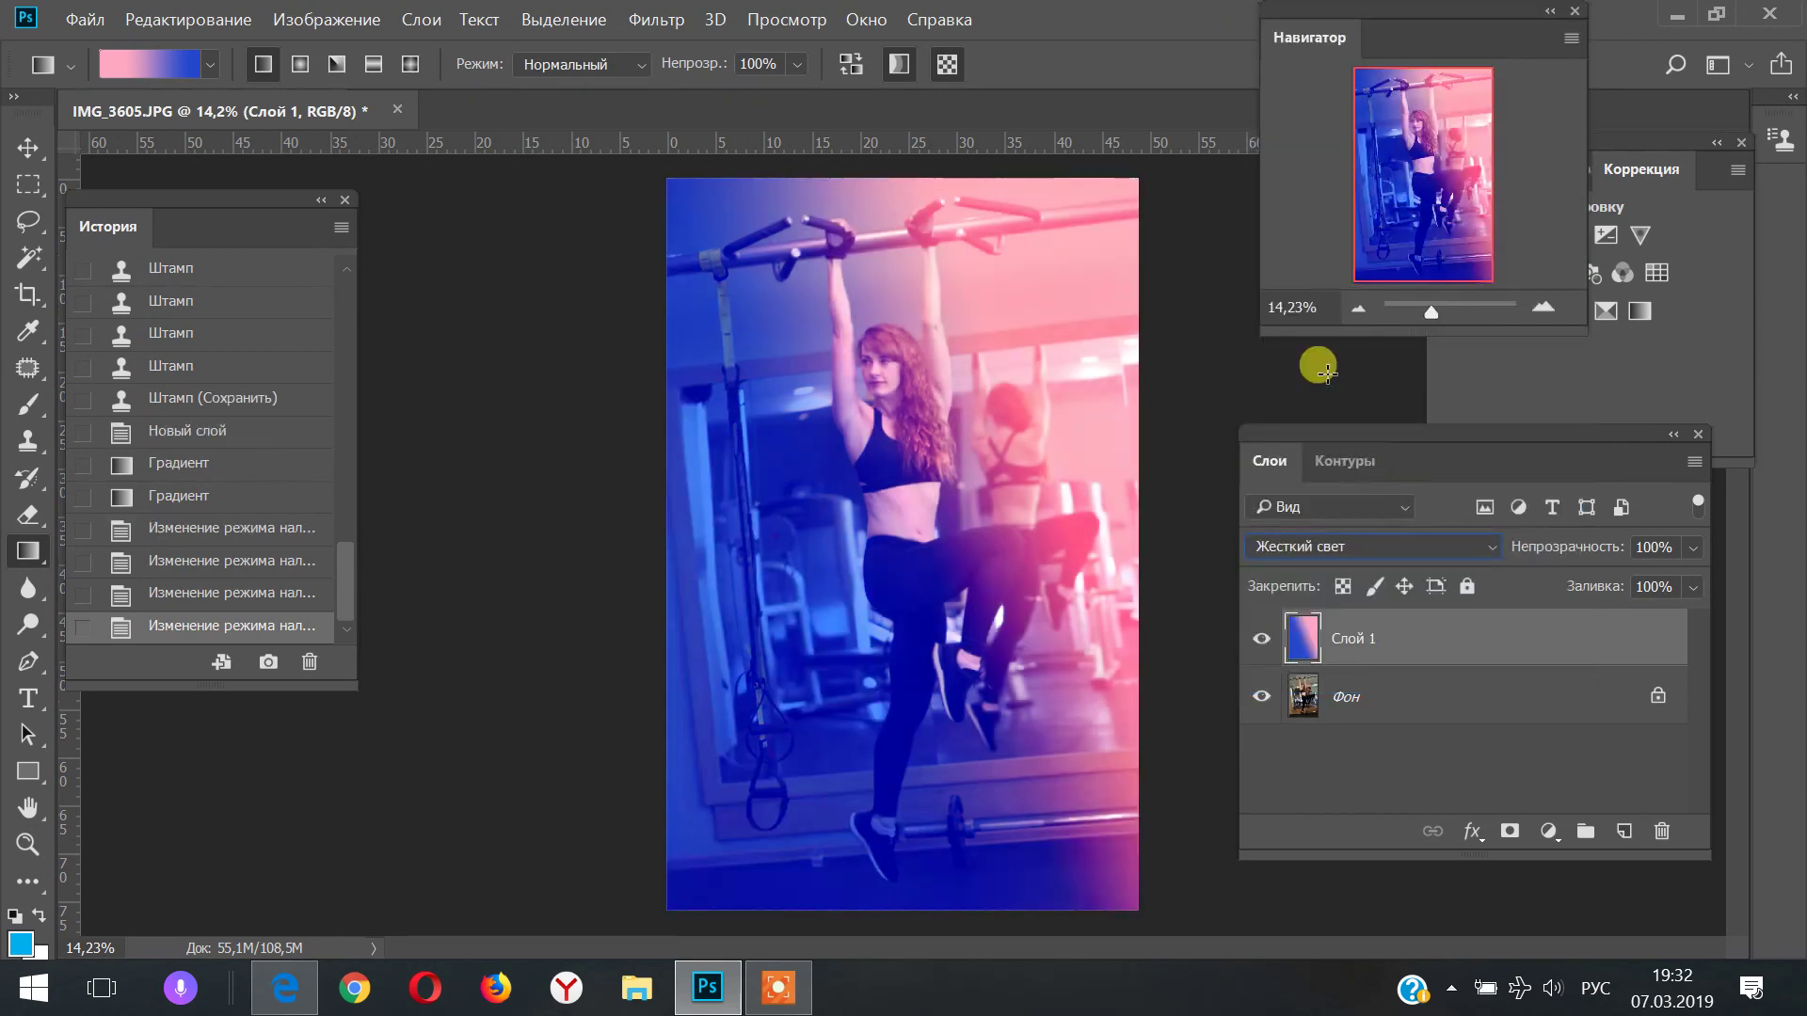
pyautogui.click(1404, 544)
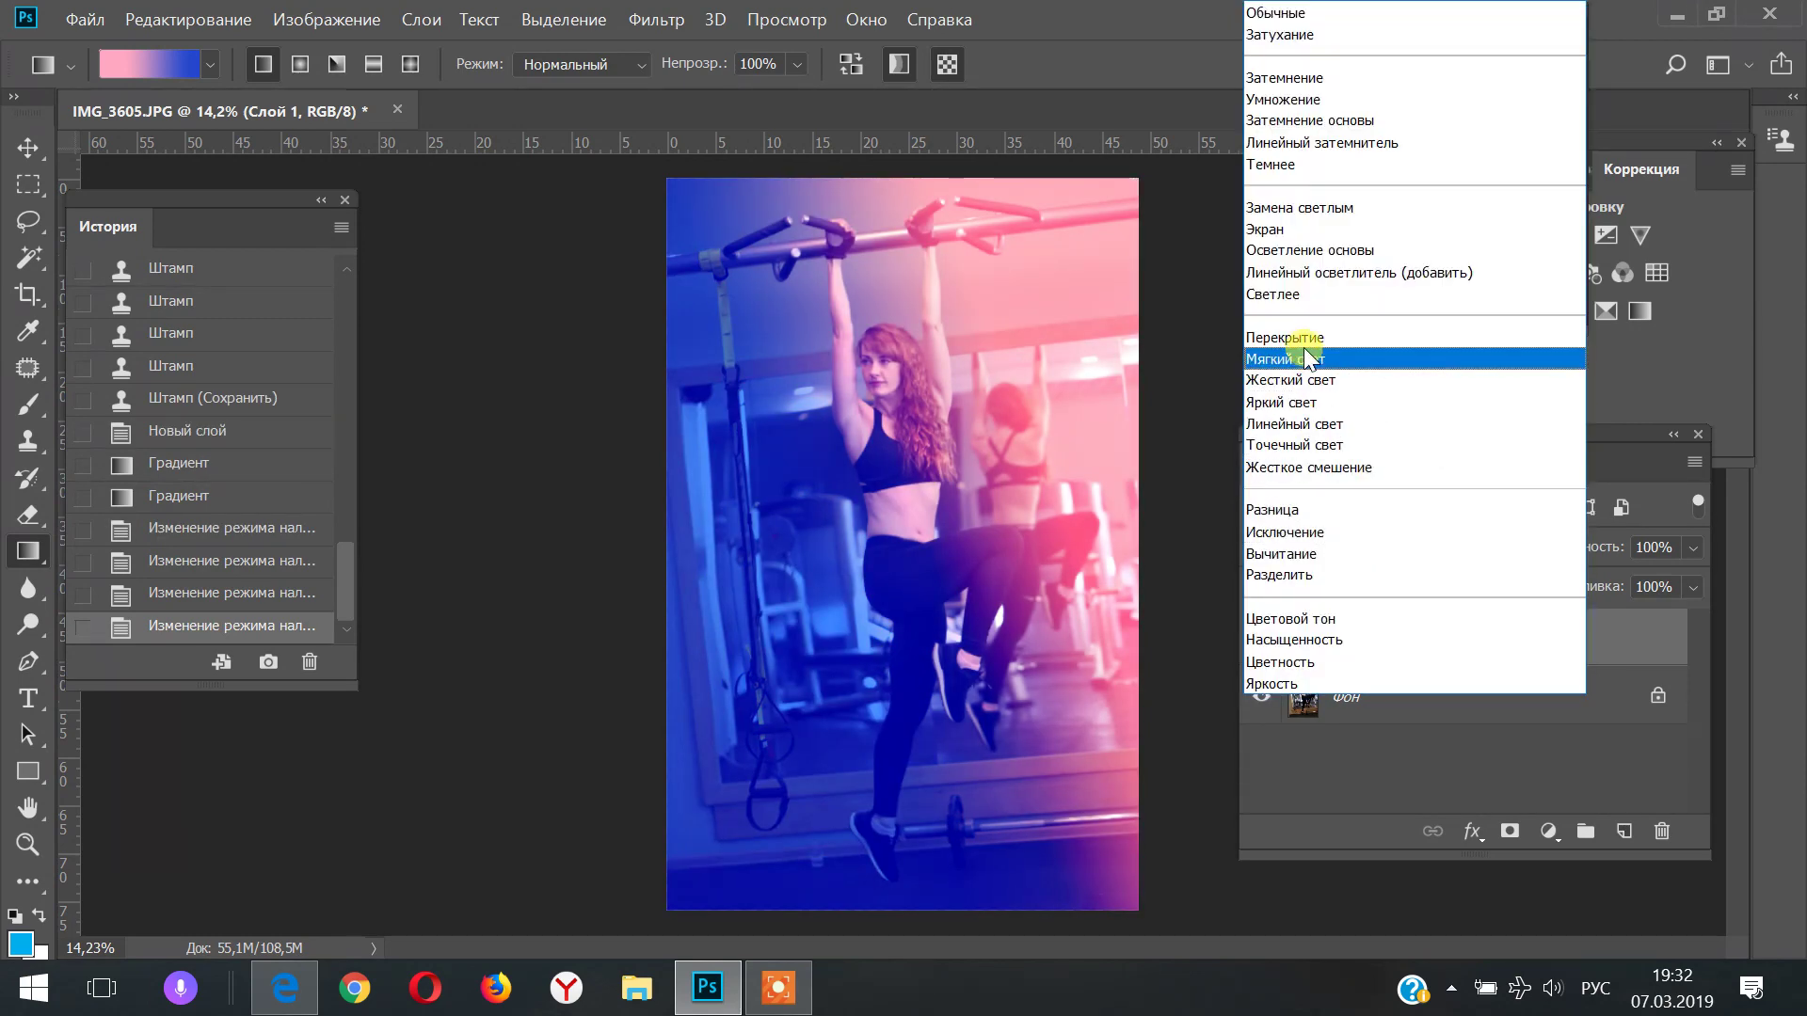
pyautogui.click(1412, 355)
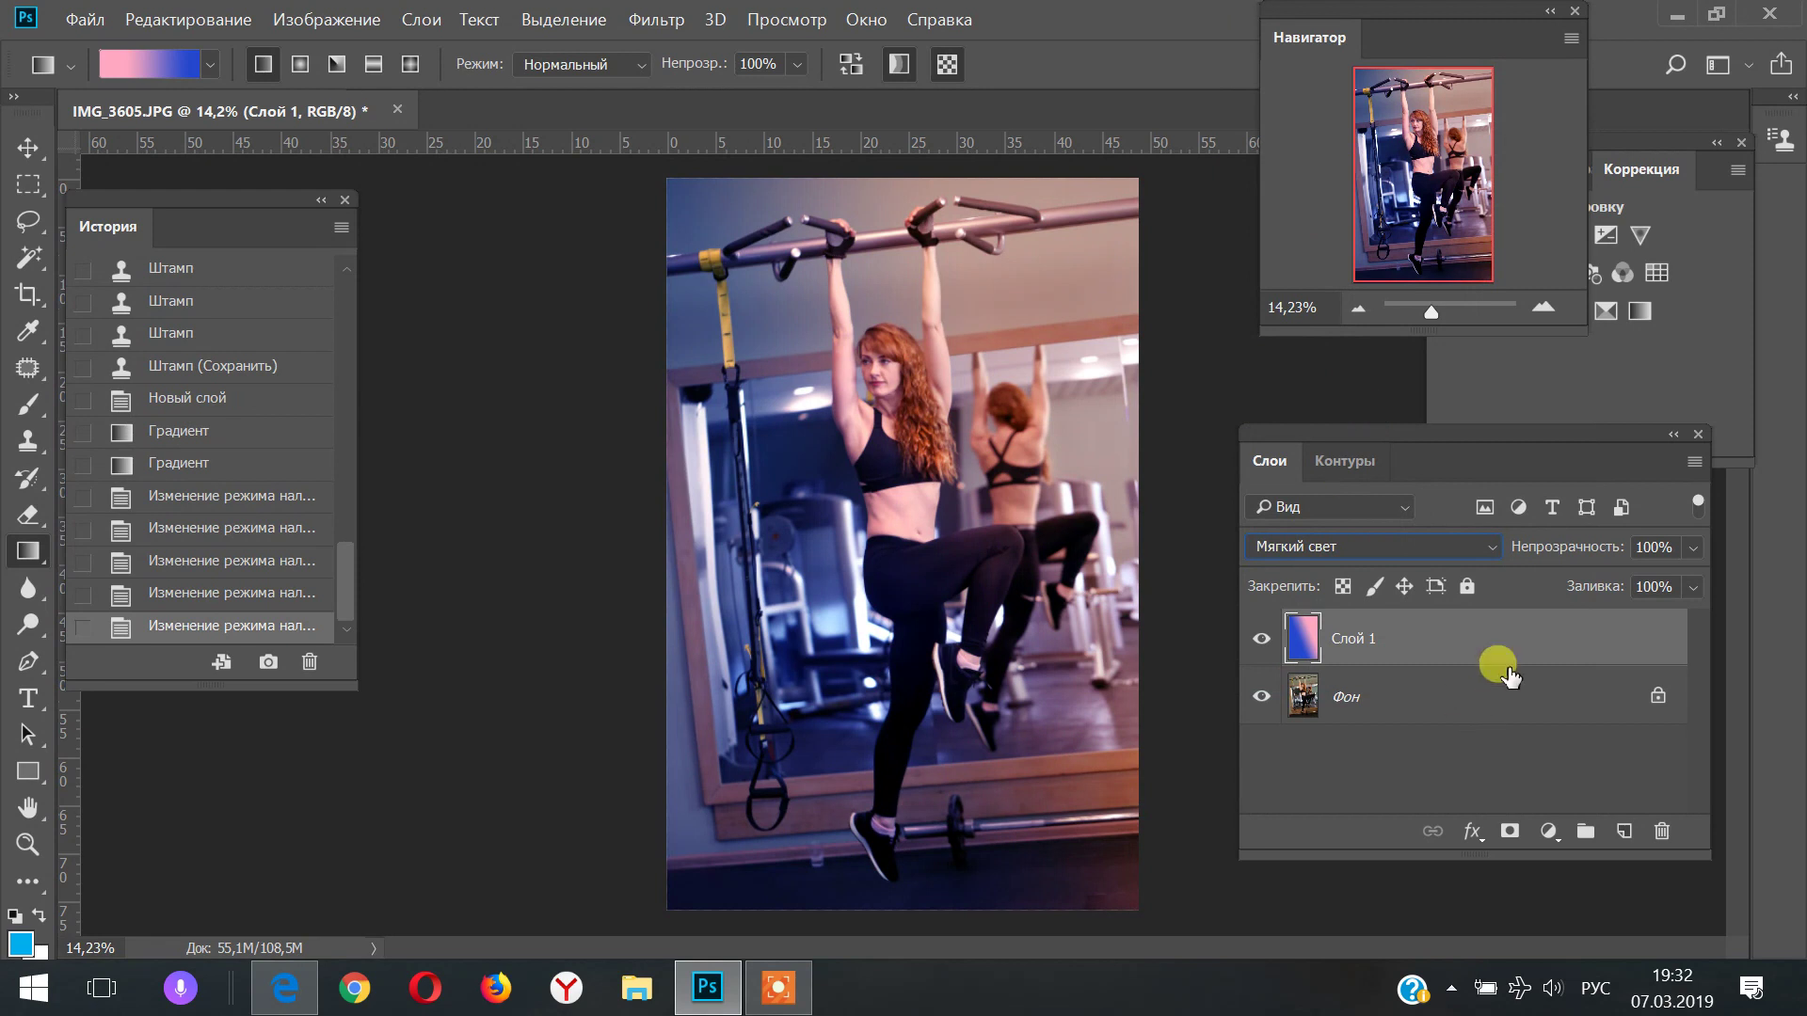
# Duplicate the gradient layer and flatten the image into one layer
pyautogui.moveTo(1606, 687); pyautogui.dragTo(1607, 835)
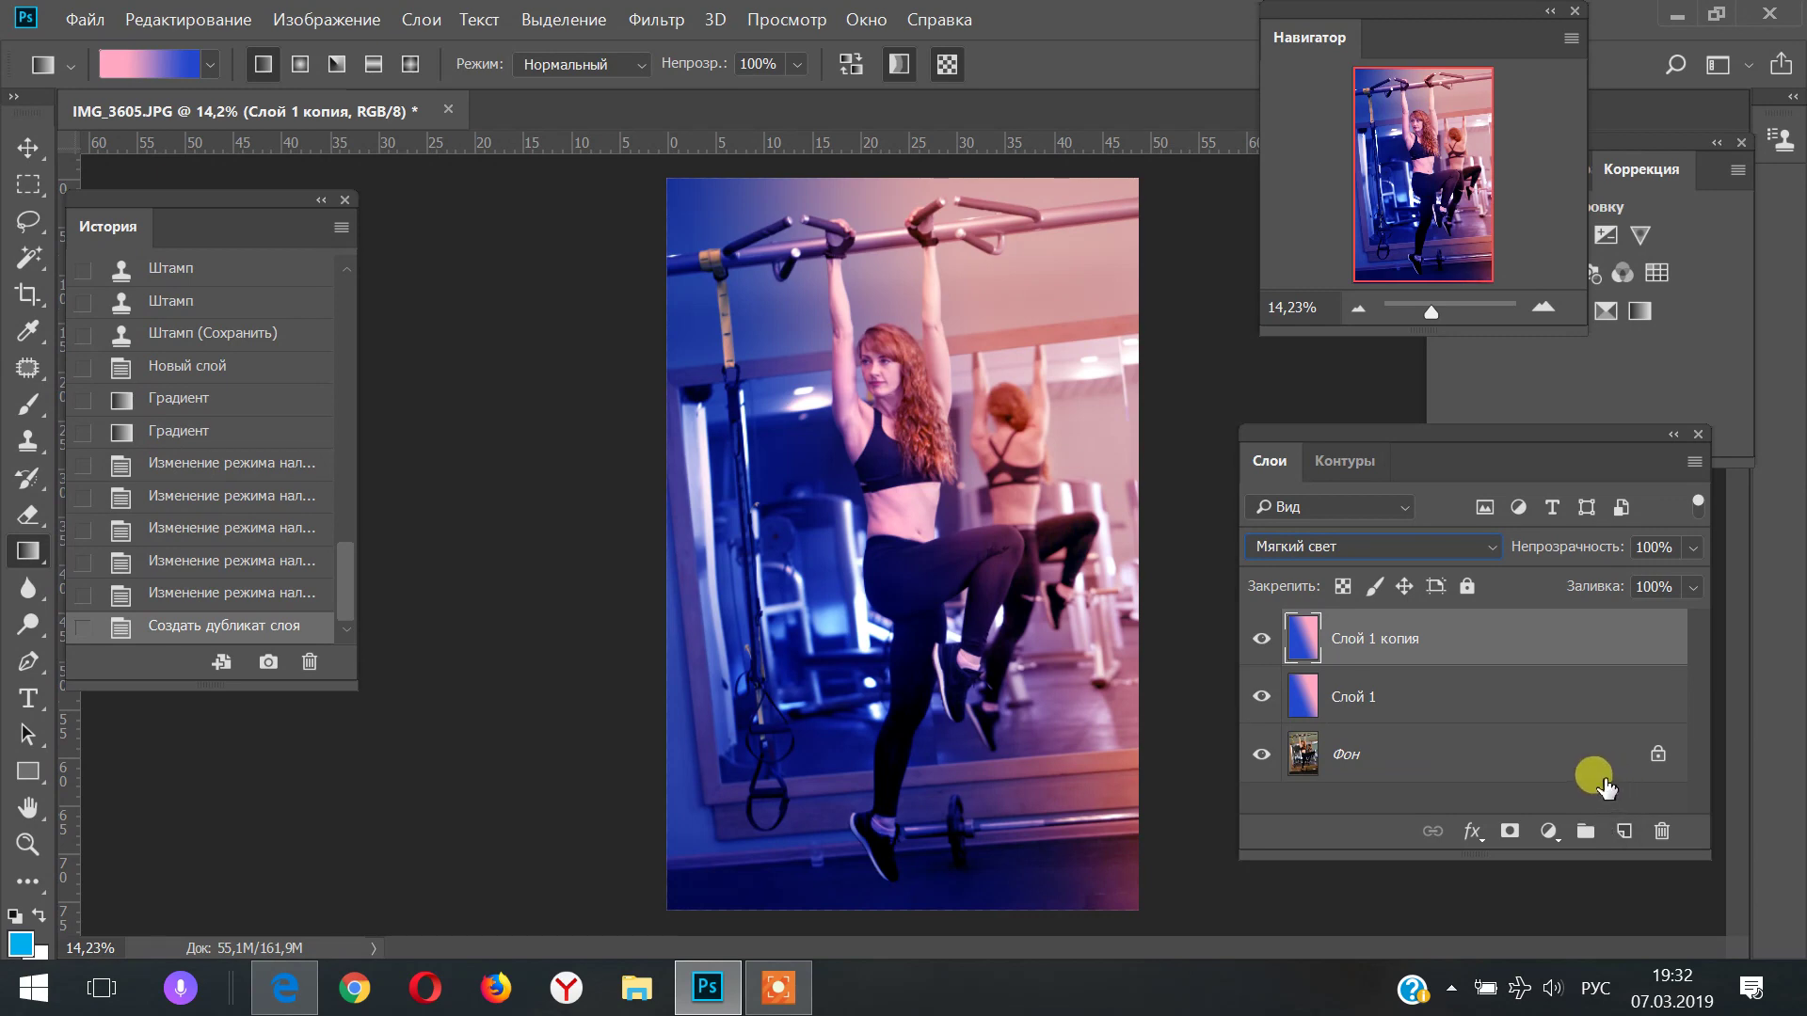
pyautogui.click(288, 28)
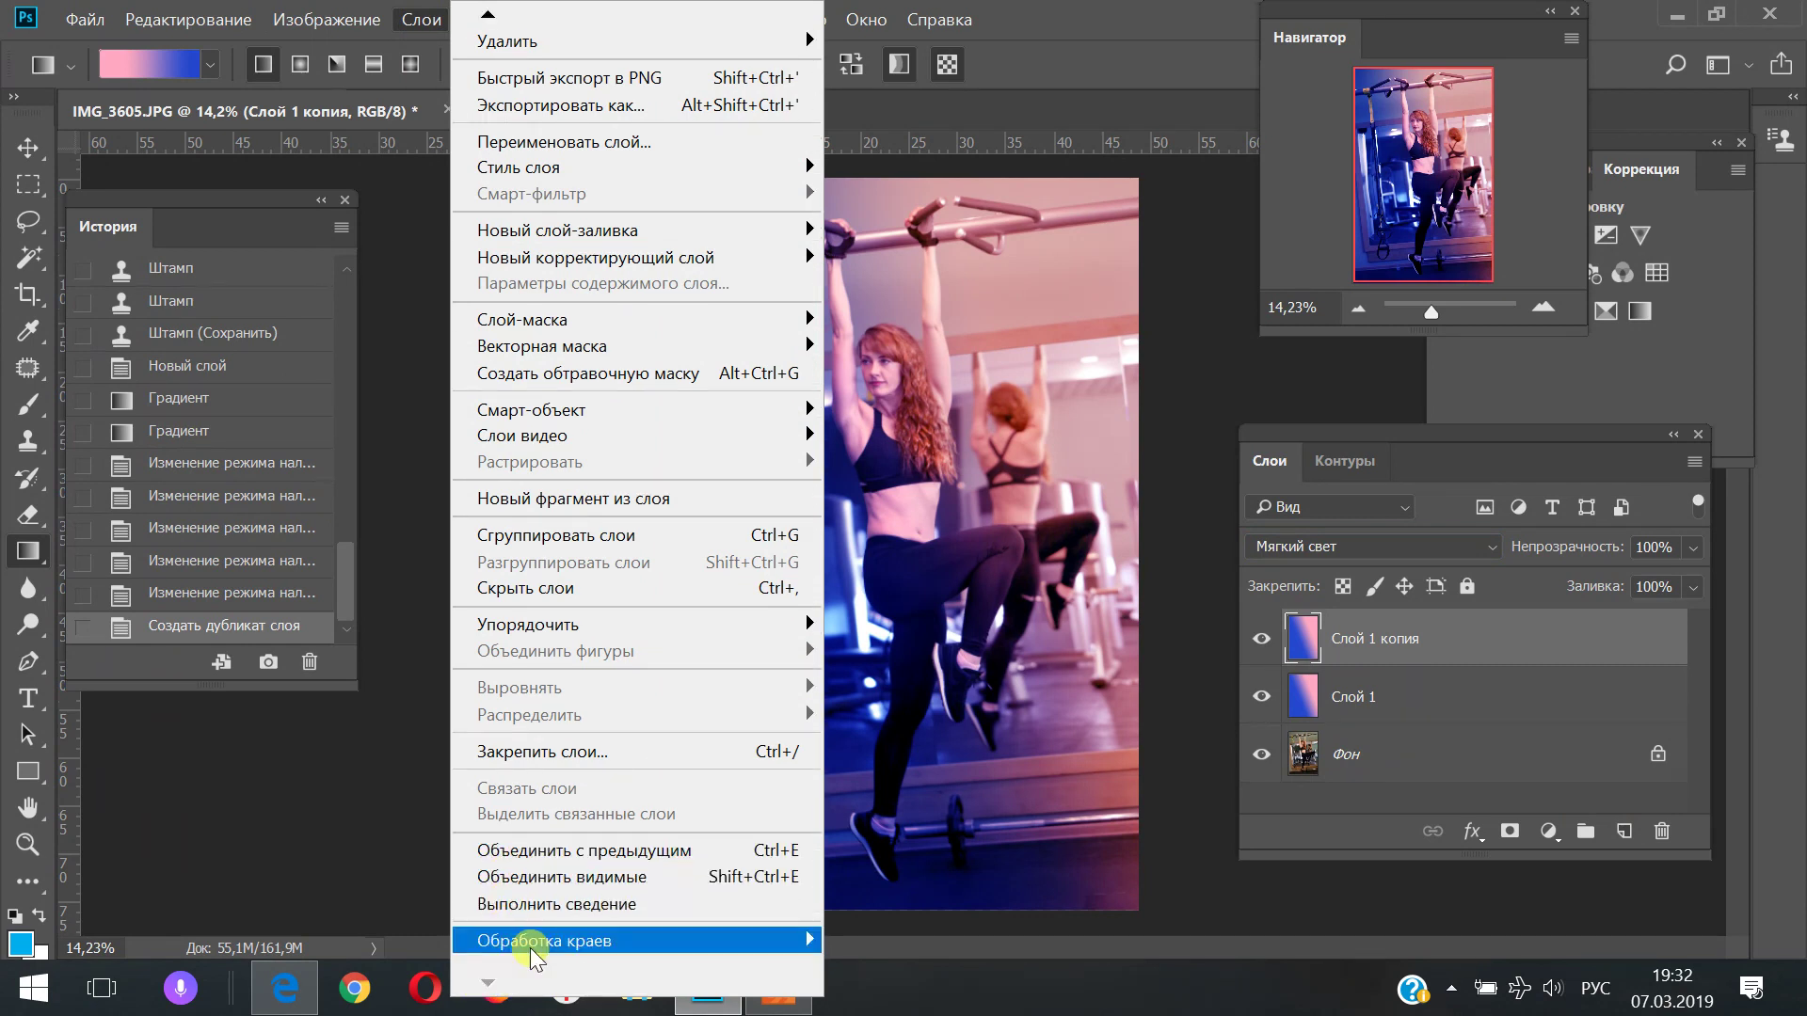
pyautogui.click(566, 875)
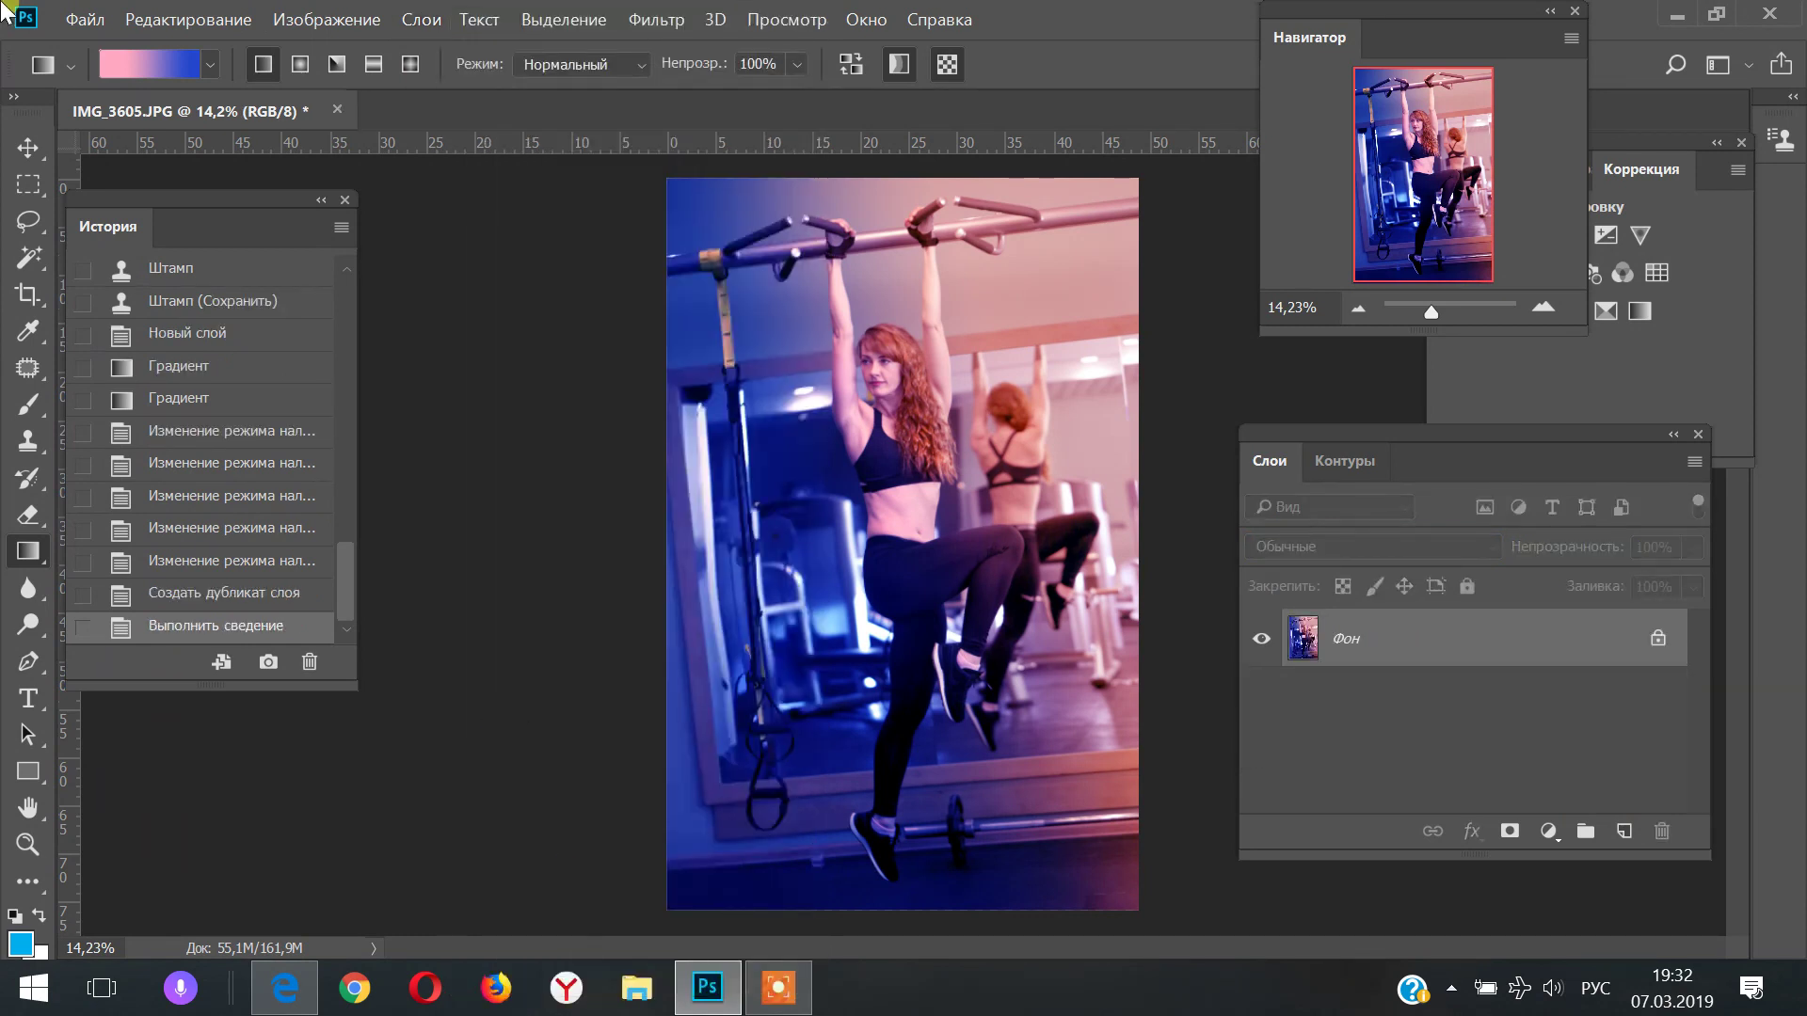
# Set up the History Brush at 291 px with the gradient step as source
pyautogui.click(27, 480)
pyautogui.click(75, 399)
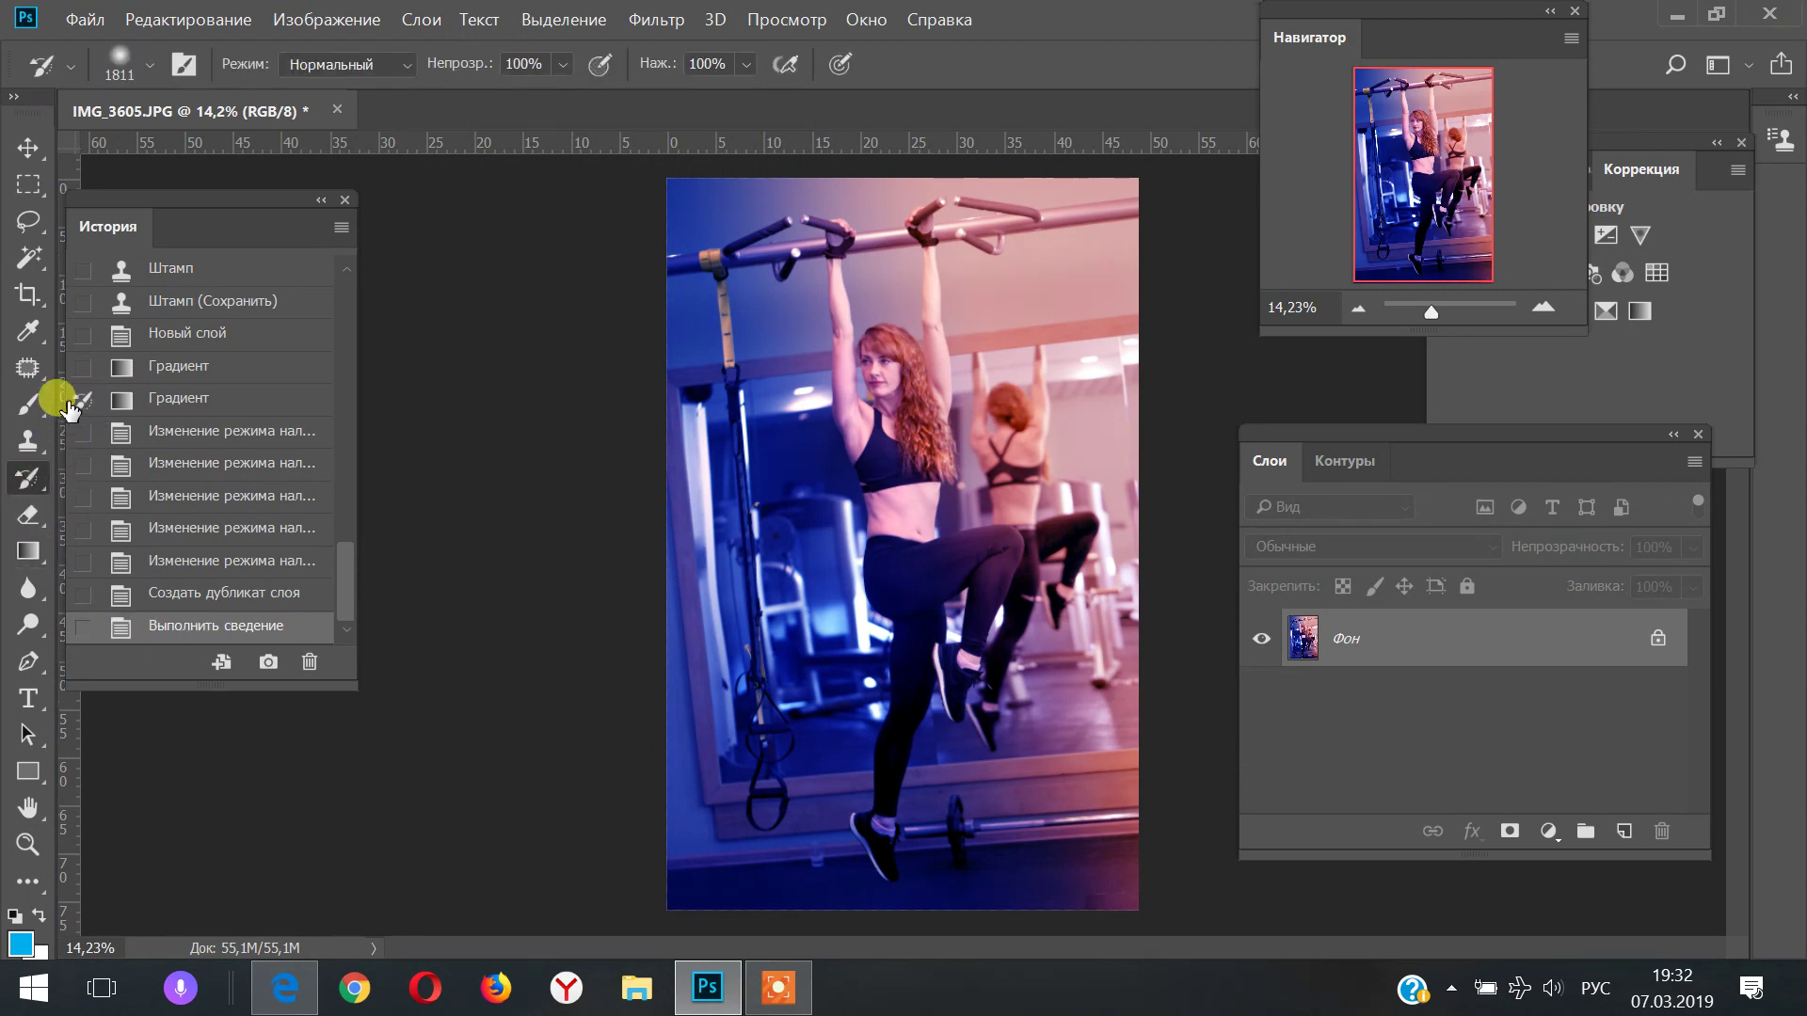
pyautogui.click(121, 63)
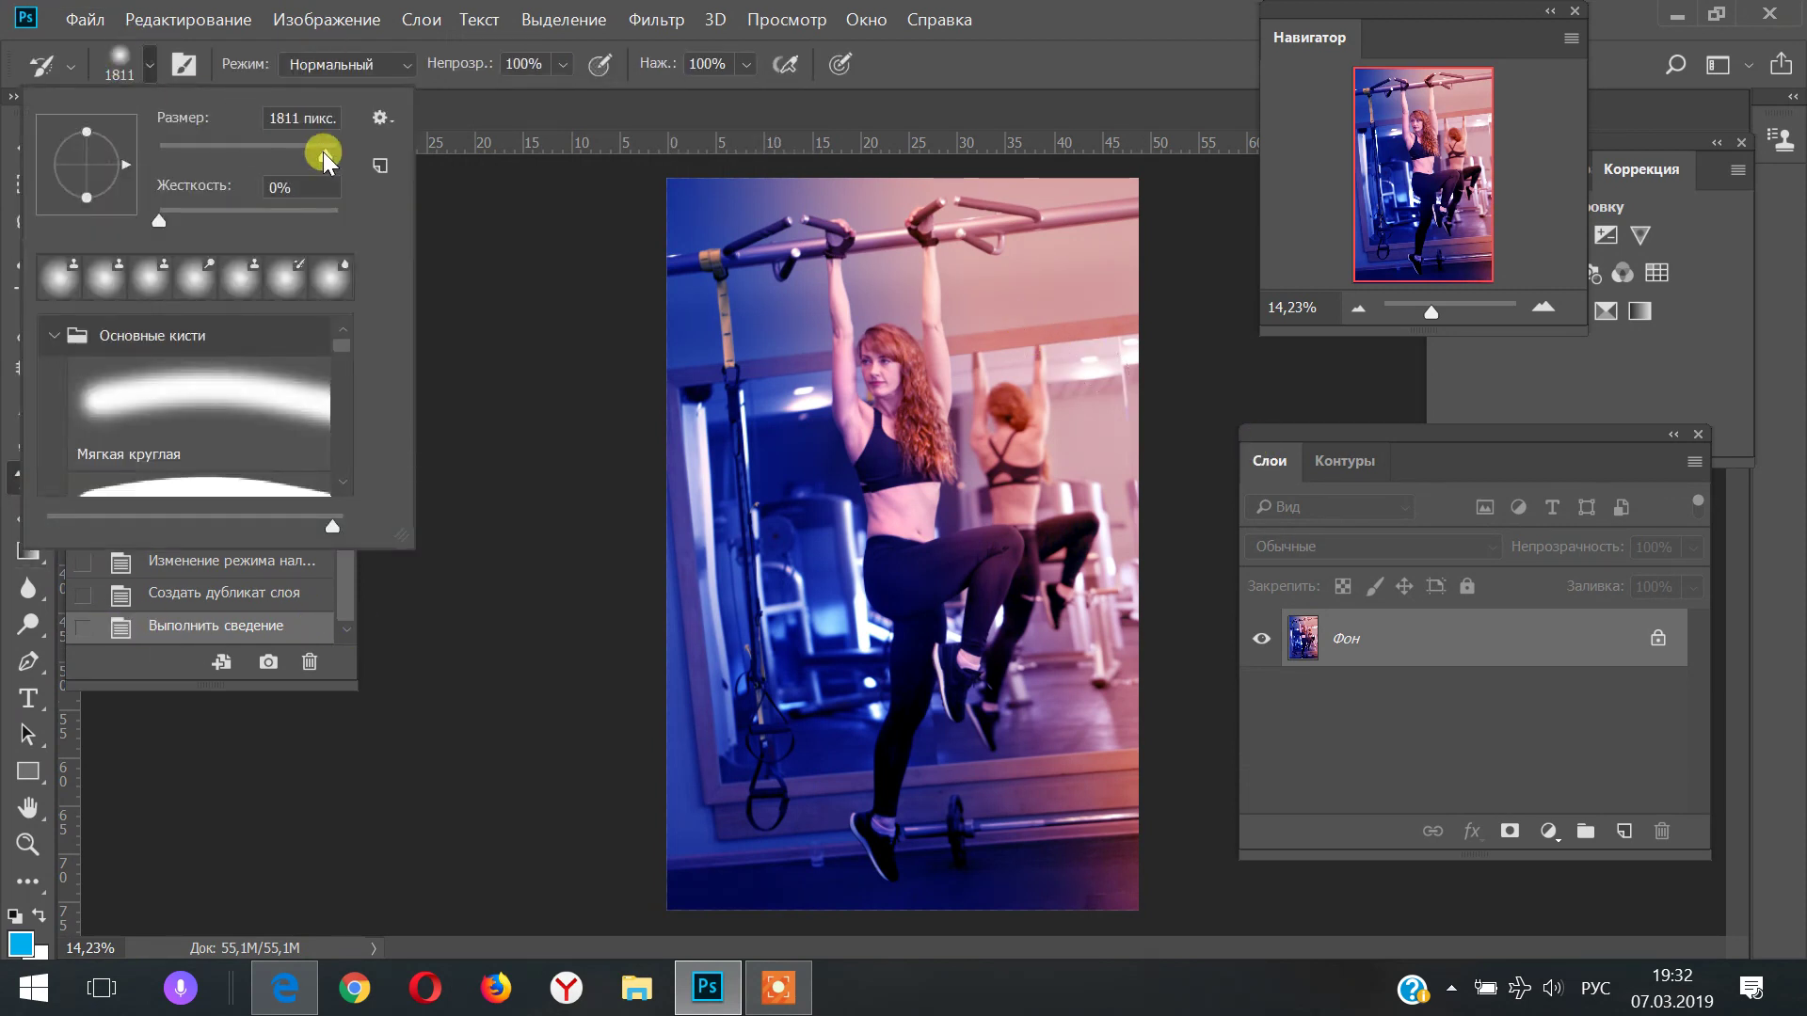
pyautogui.moveTo(324, 150); pyautogui.dragTo(203, 151)
pyautogui.click(880, 344)
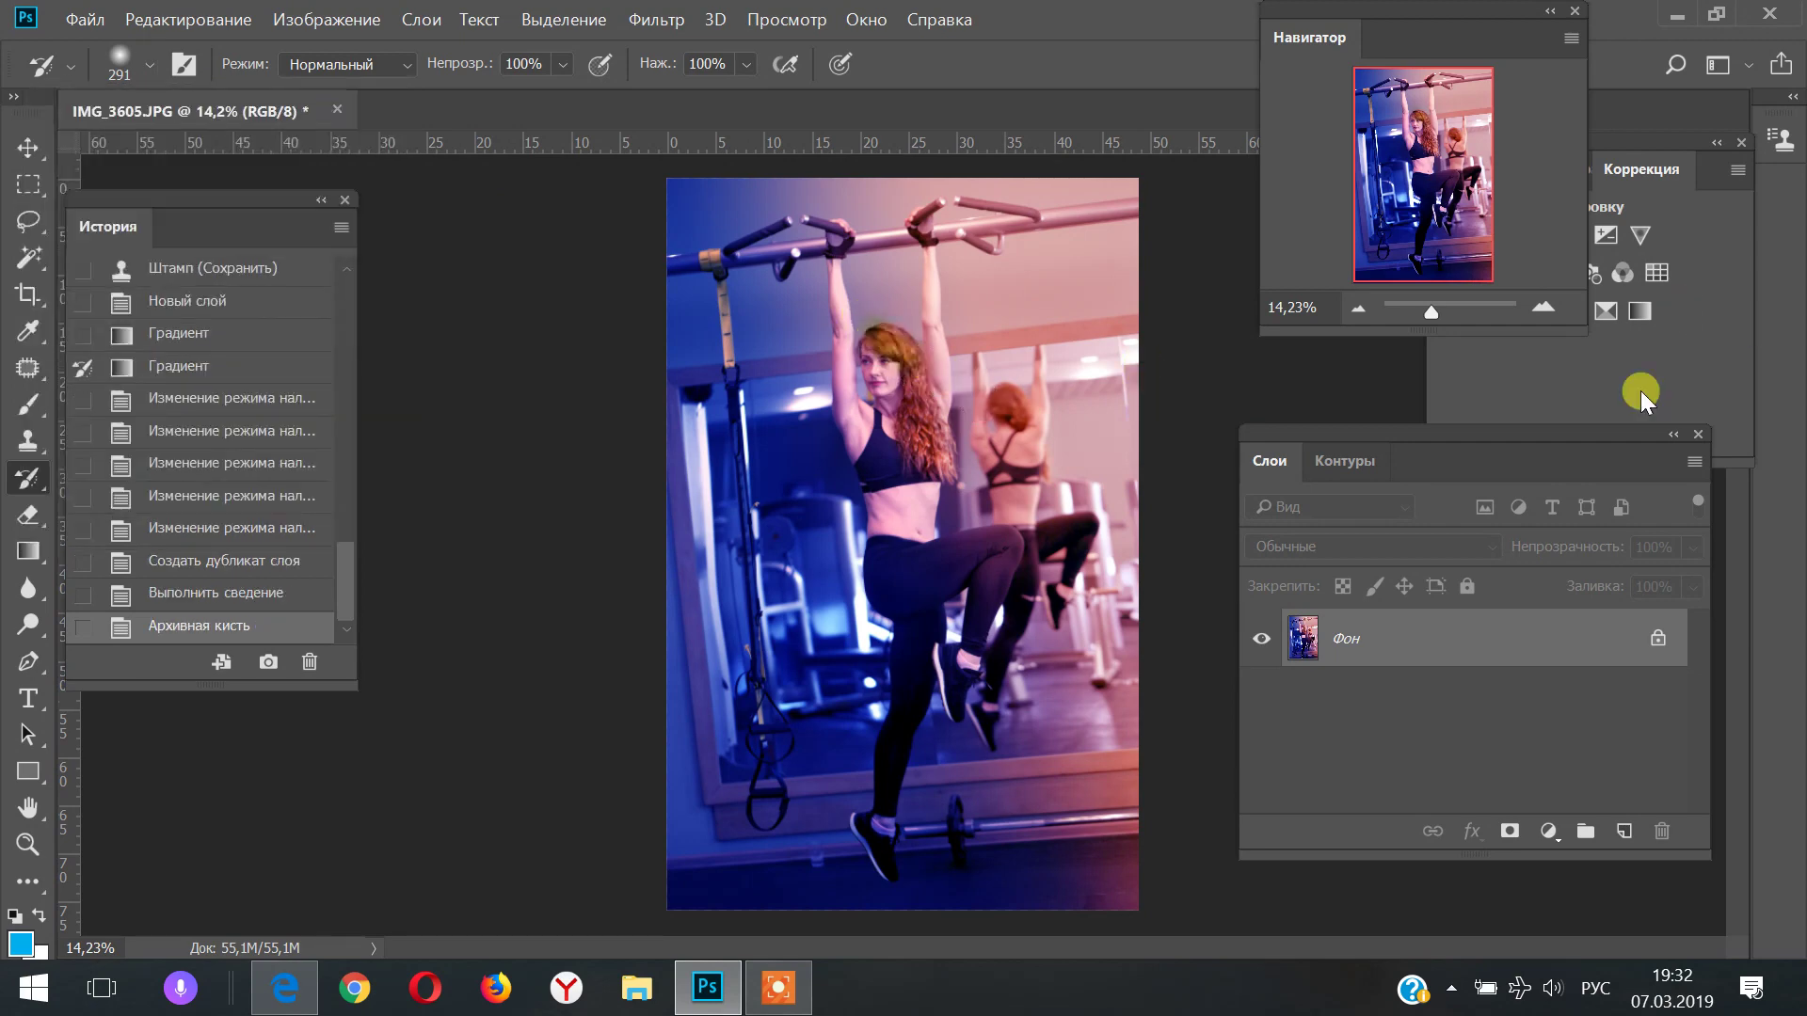
pyautogui.click(188, 19)
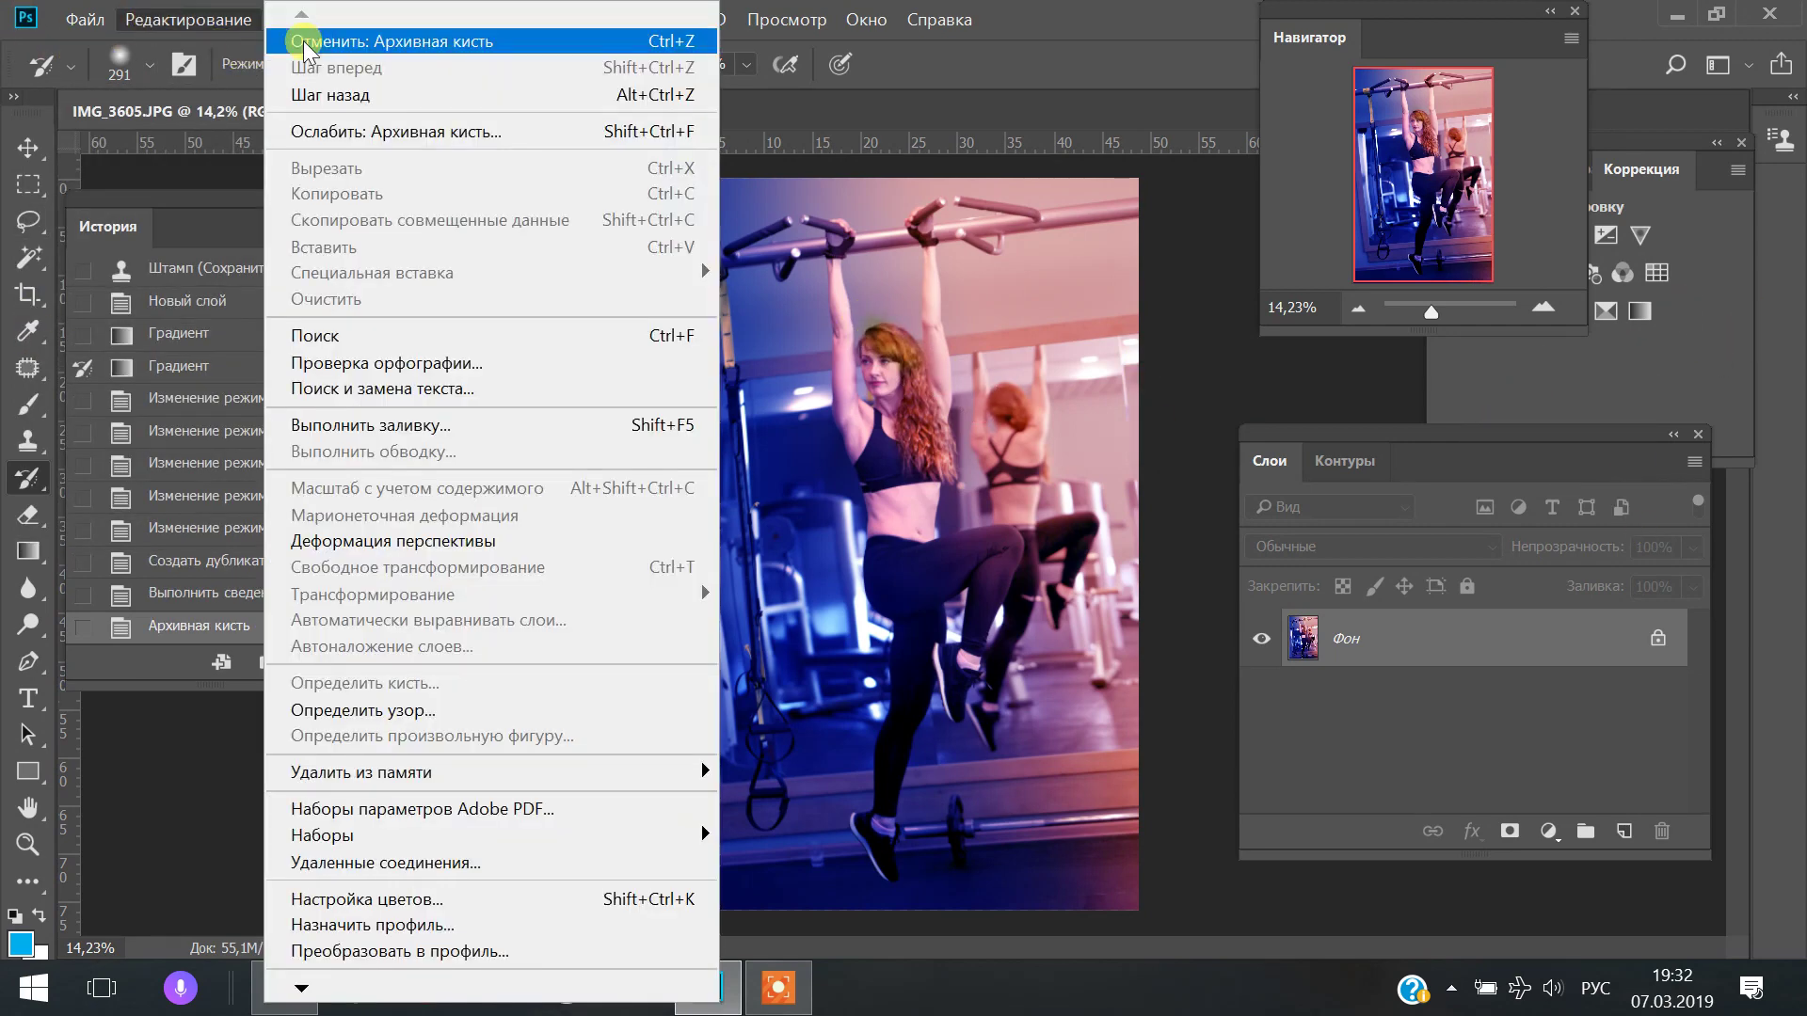
pyautogui.click(303, 41)
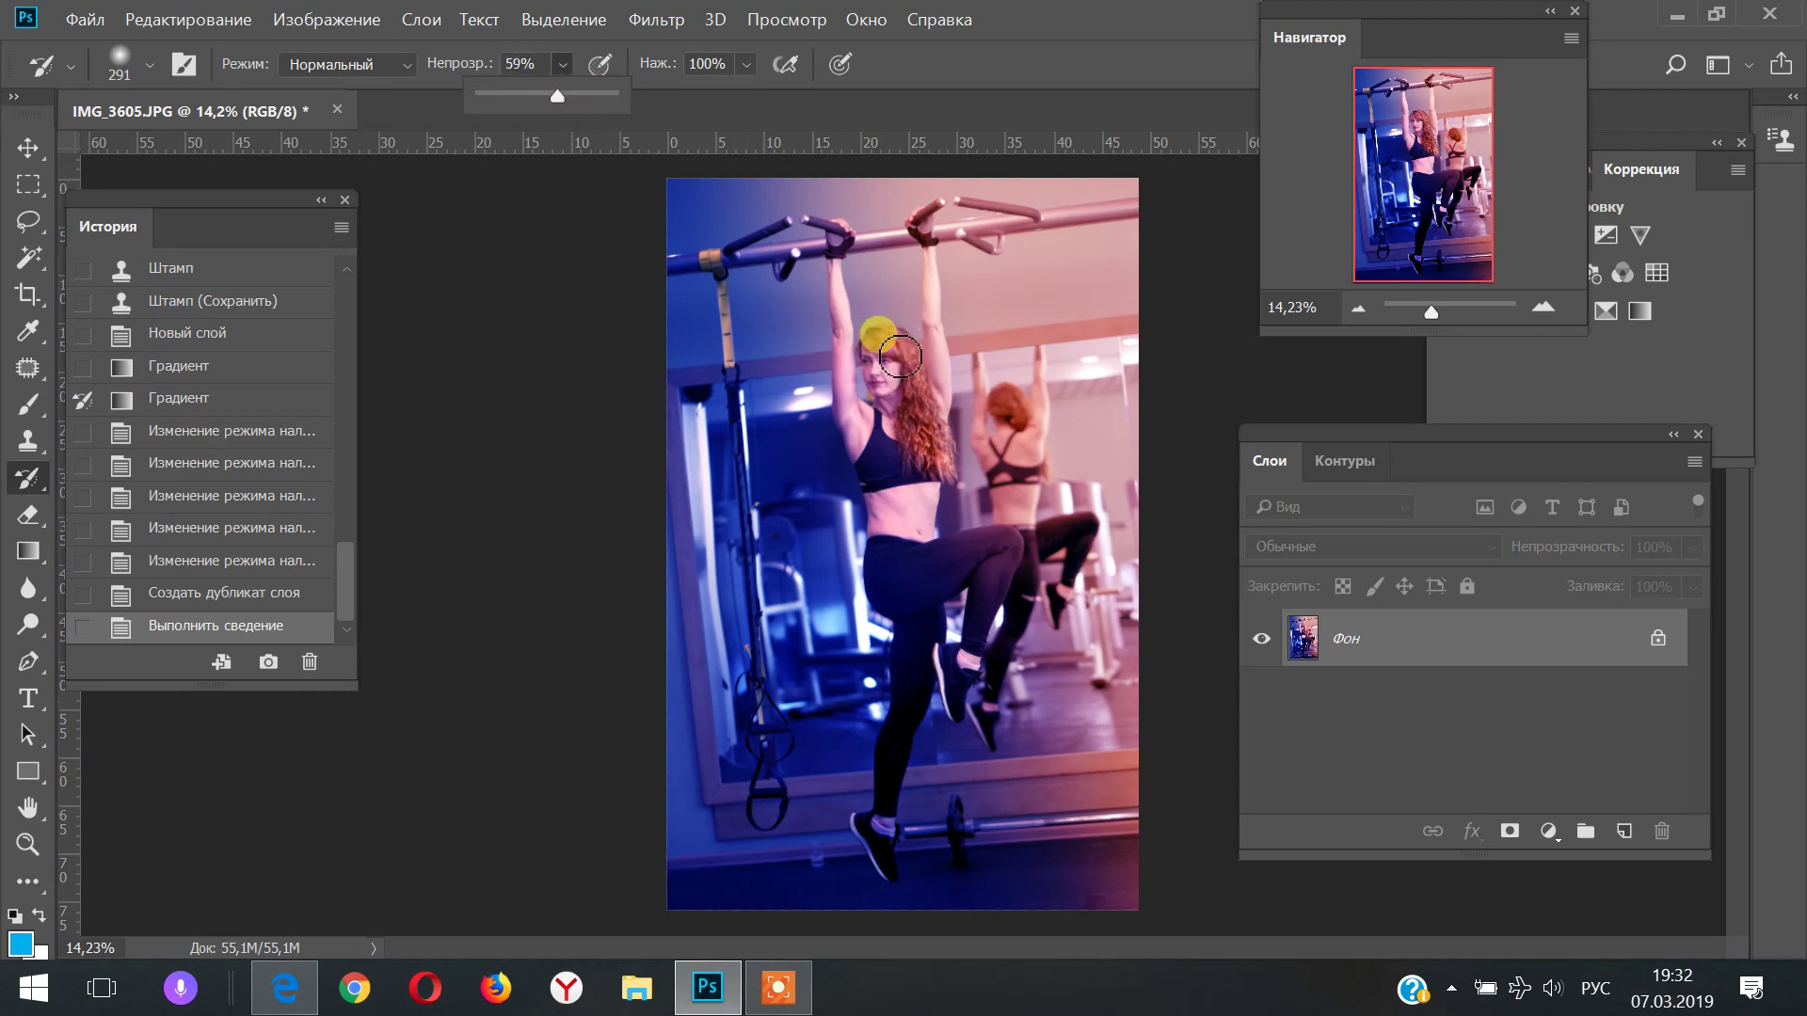
# Paint restoring strokes over the face, hair and torso, then revert to Flatten Image
pyautogui.moveTo(867, 320)
pyautogui.mouseDown()
pyautogui.moveTo(936, 455)
pyautogui.moveTo(917, 433)
pyautogui.mouseUp()
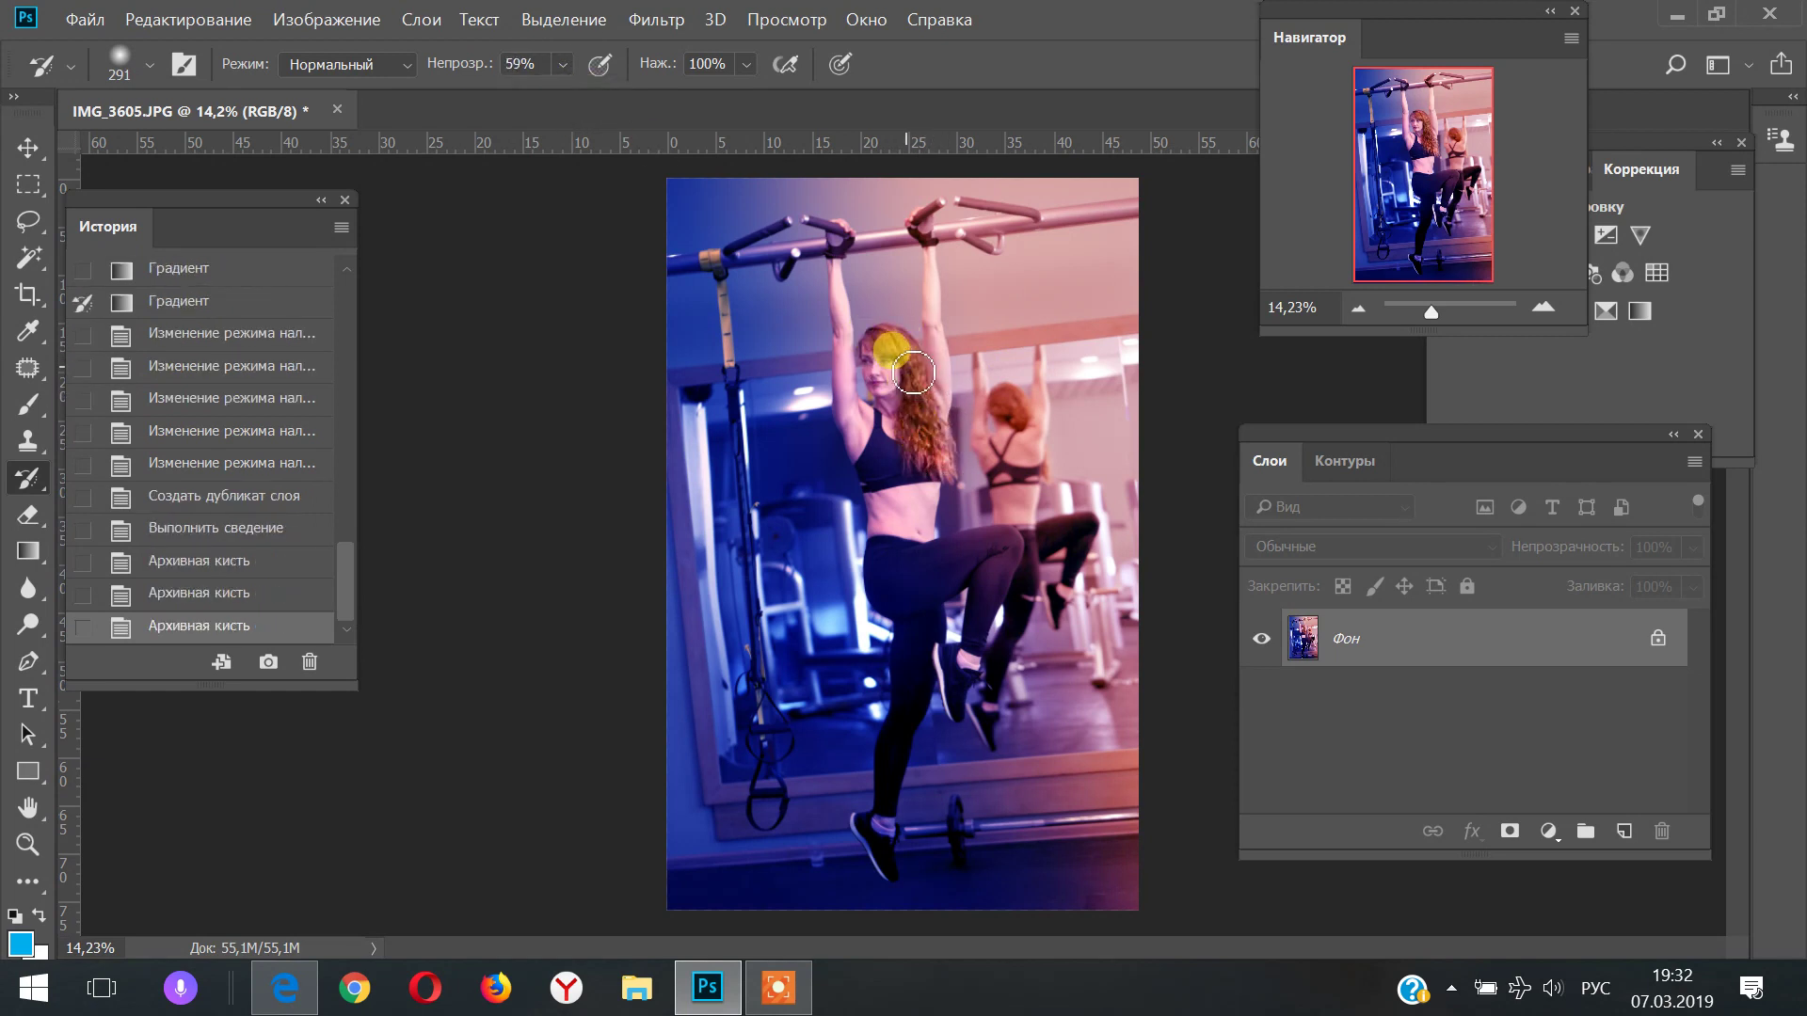
pyautogui.moveTo(889, 329); pyautogui.dragTo(955, 485)
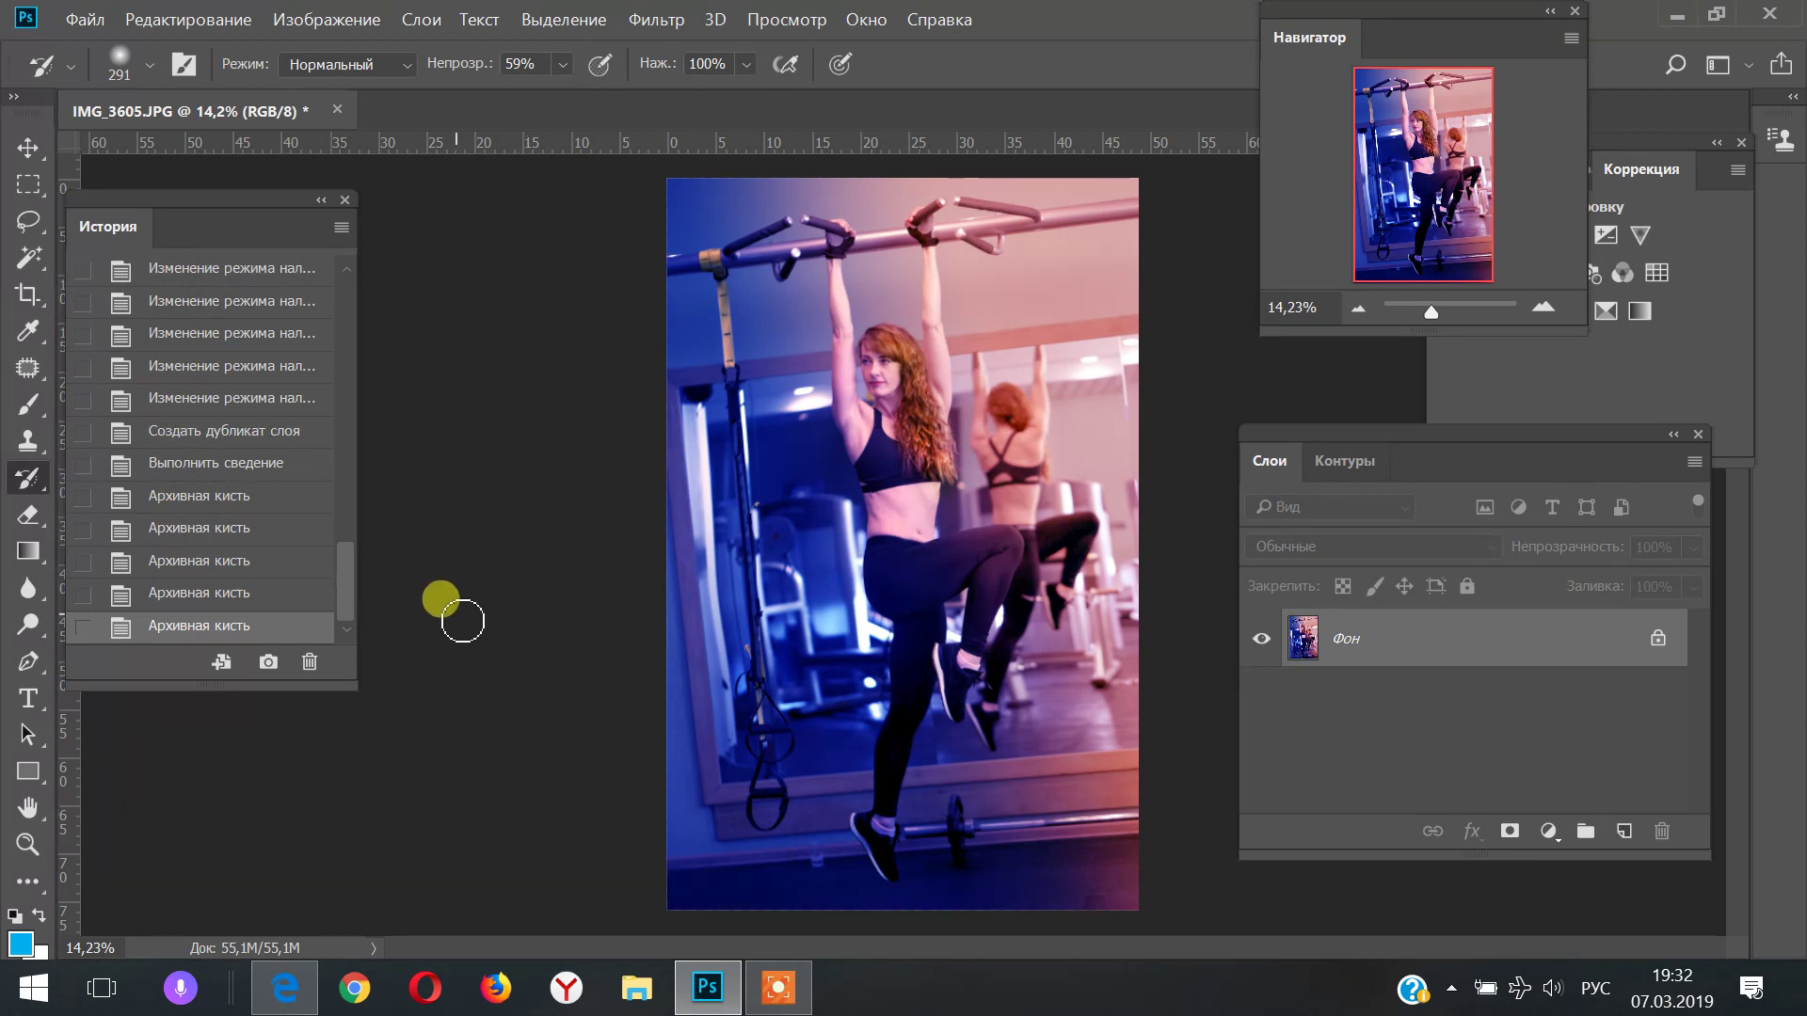
pyautogui.moveTo(859, 383)
pyautogui.mouseDown()
pyautogui.moveTo(878, 358)
pyautogui.moveTo(861, 353)
pyautogui.mouseUp()
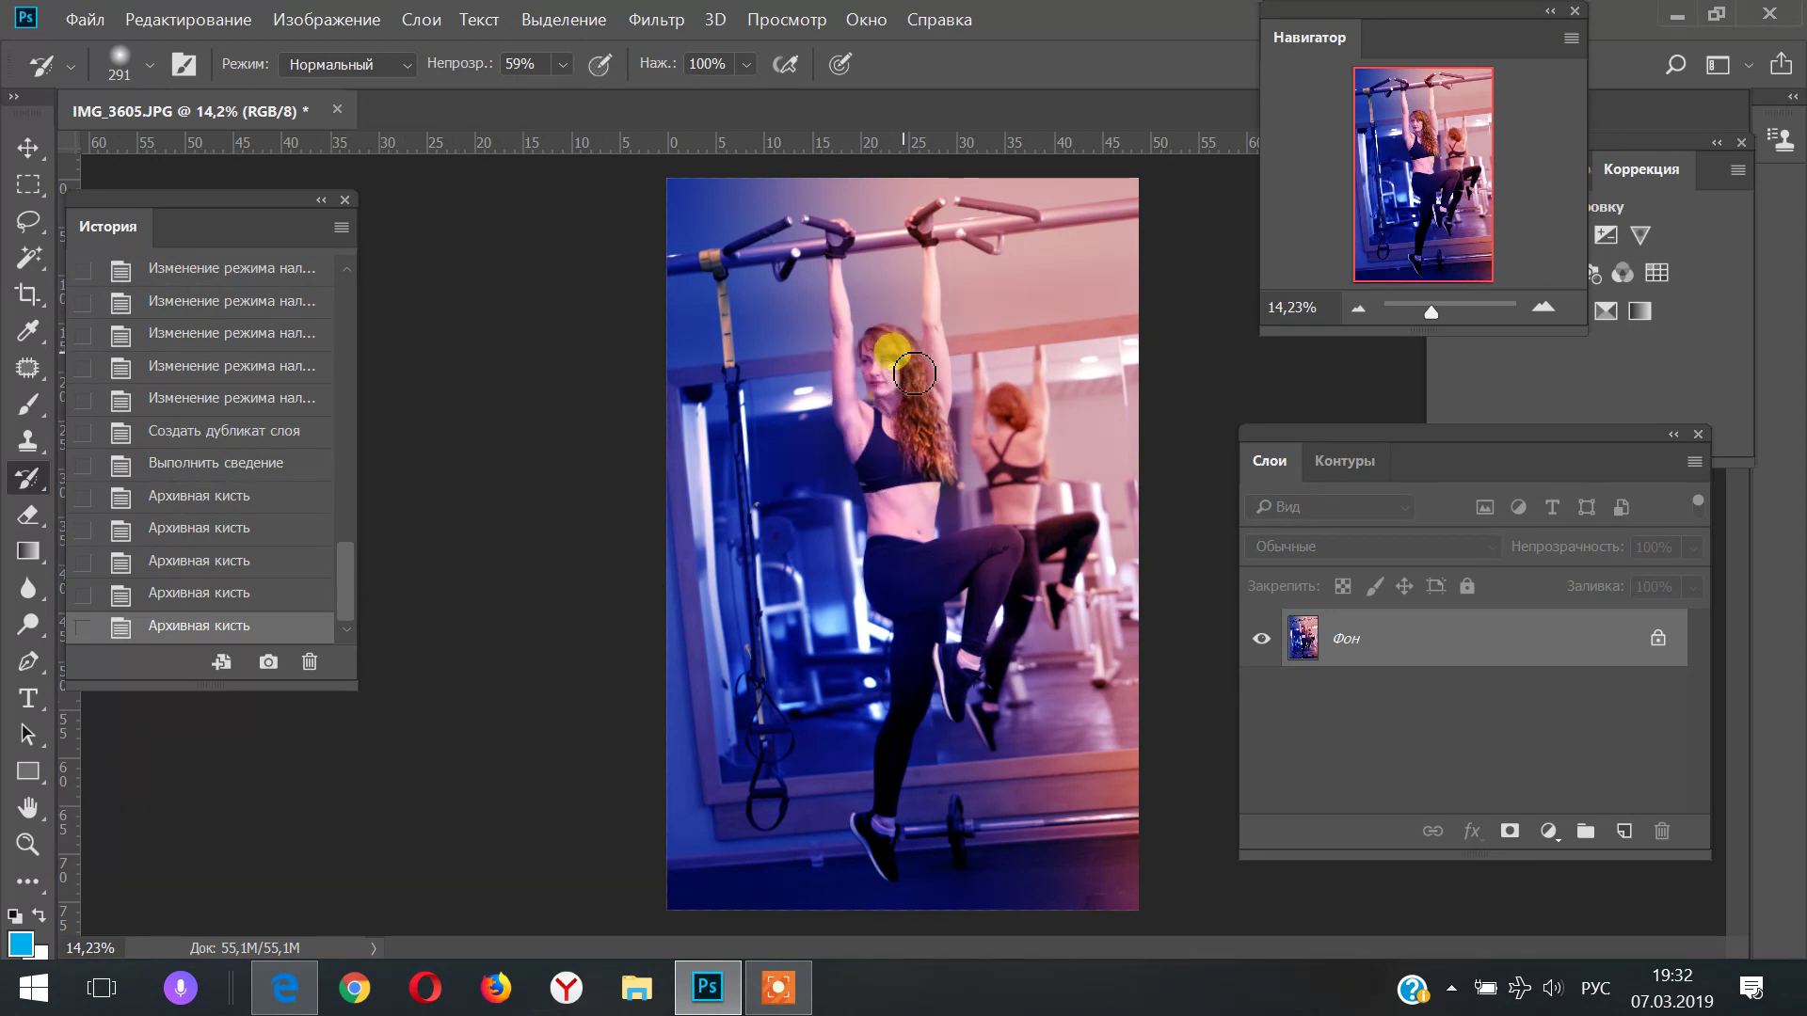
pyautogui.moveTo(983, 612)
pyautogui.mouseDown()
pyautogui.moveTo(941, 452)
pyautogui.moveTo(895, 556)
pyautogui.mouseUp()
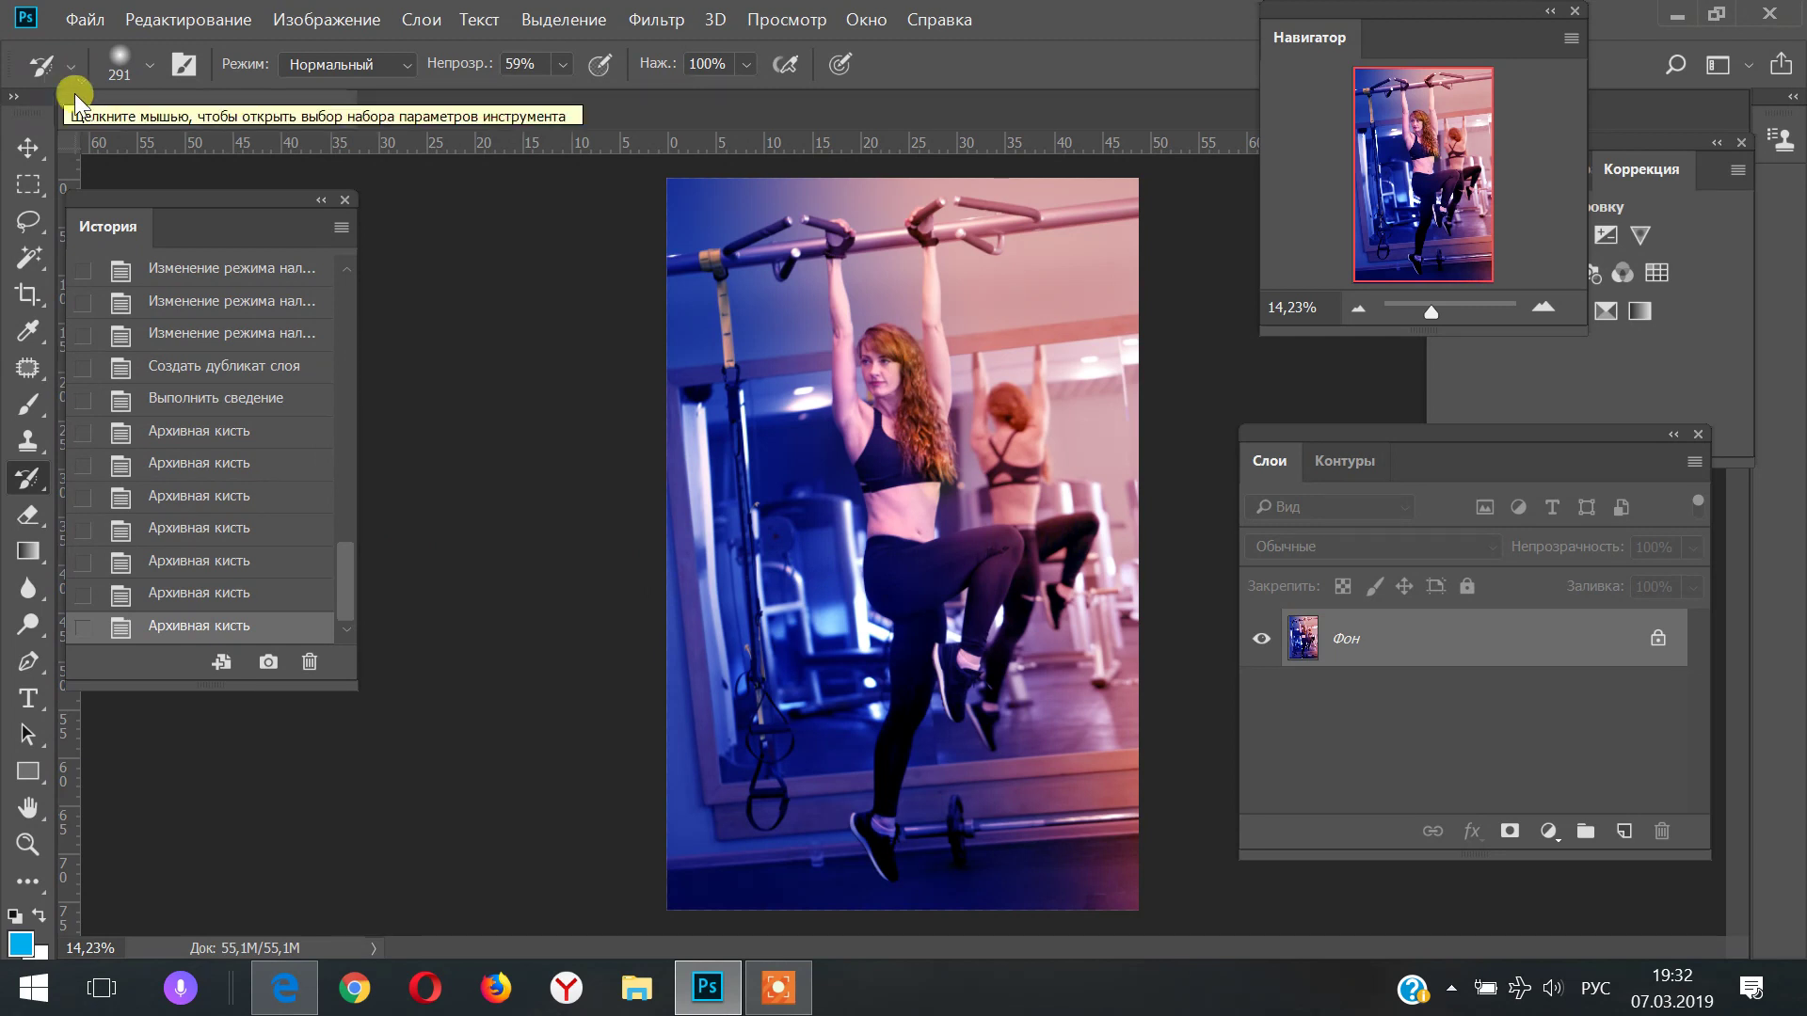
pyautogui.click(268, 406)
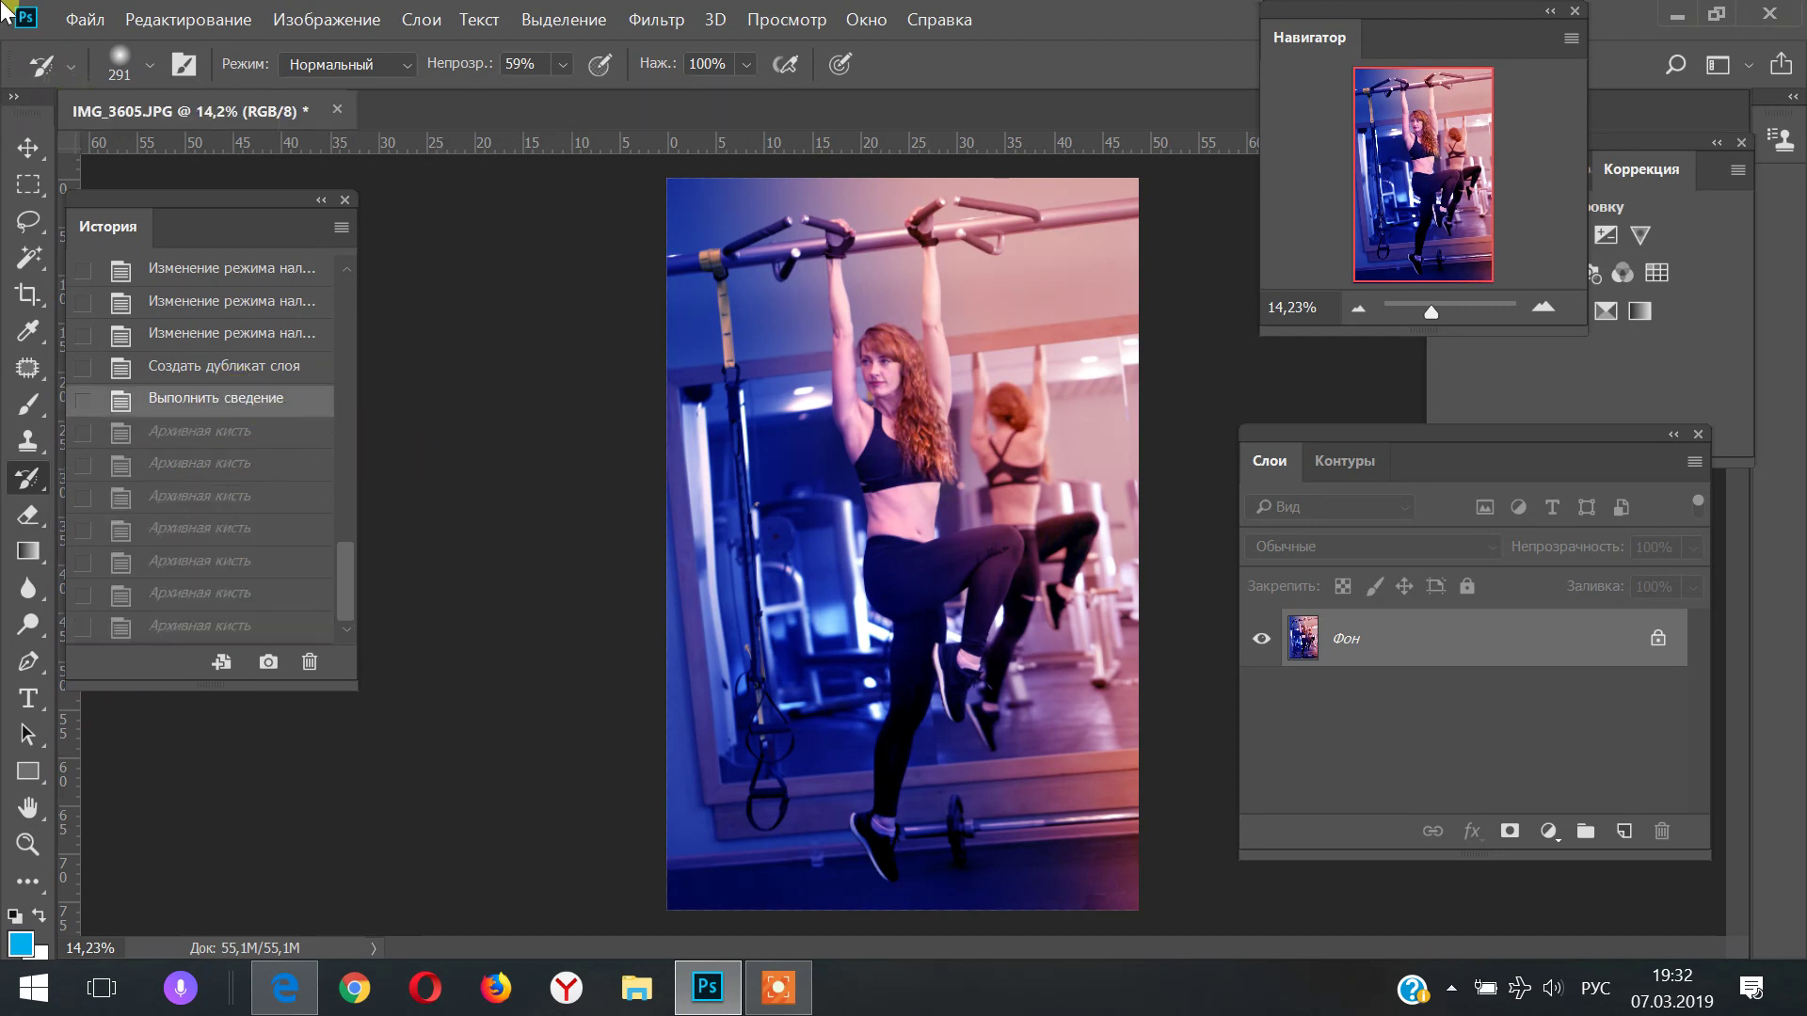
pyautogui.click(326, 20)
pyautogui.moveTo(335, 83)
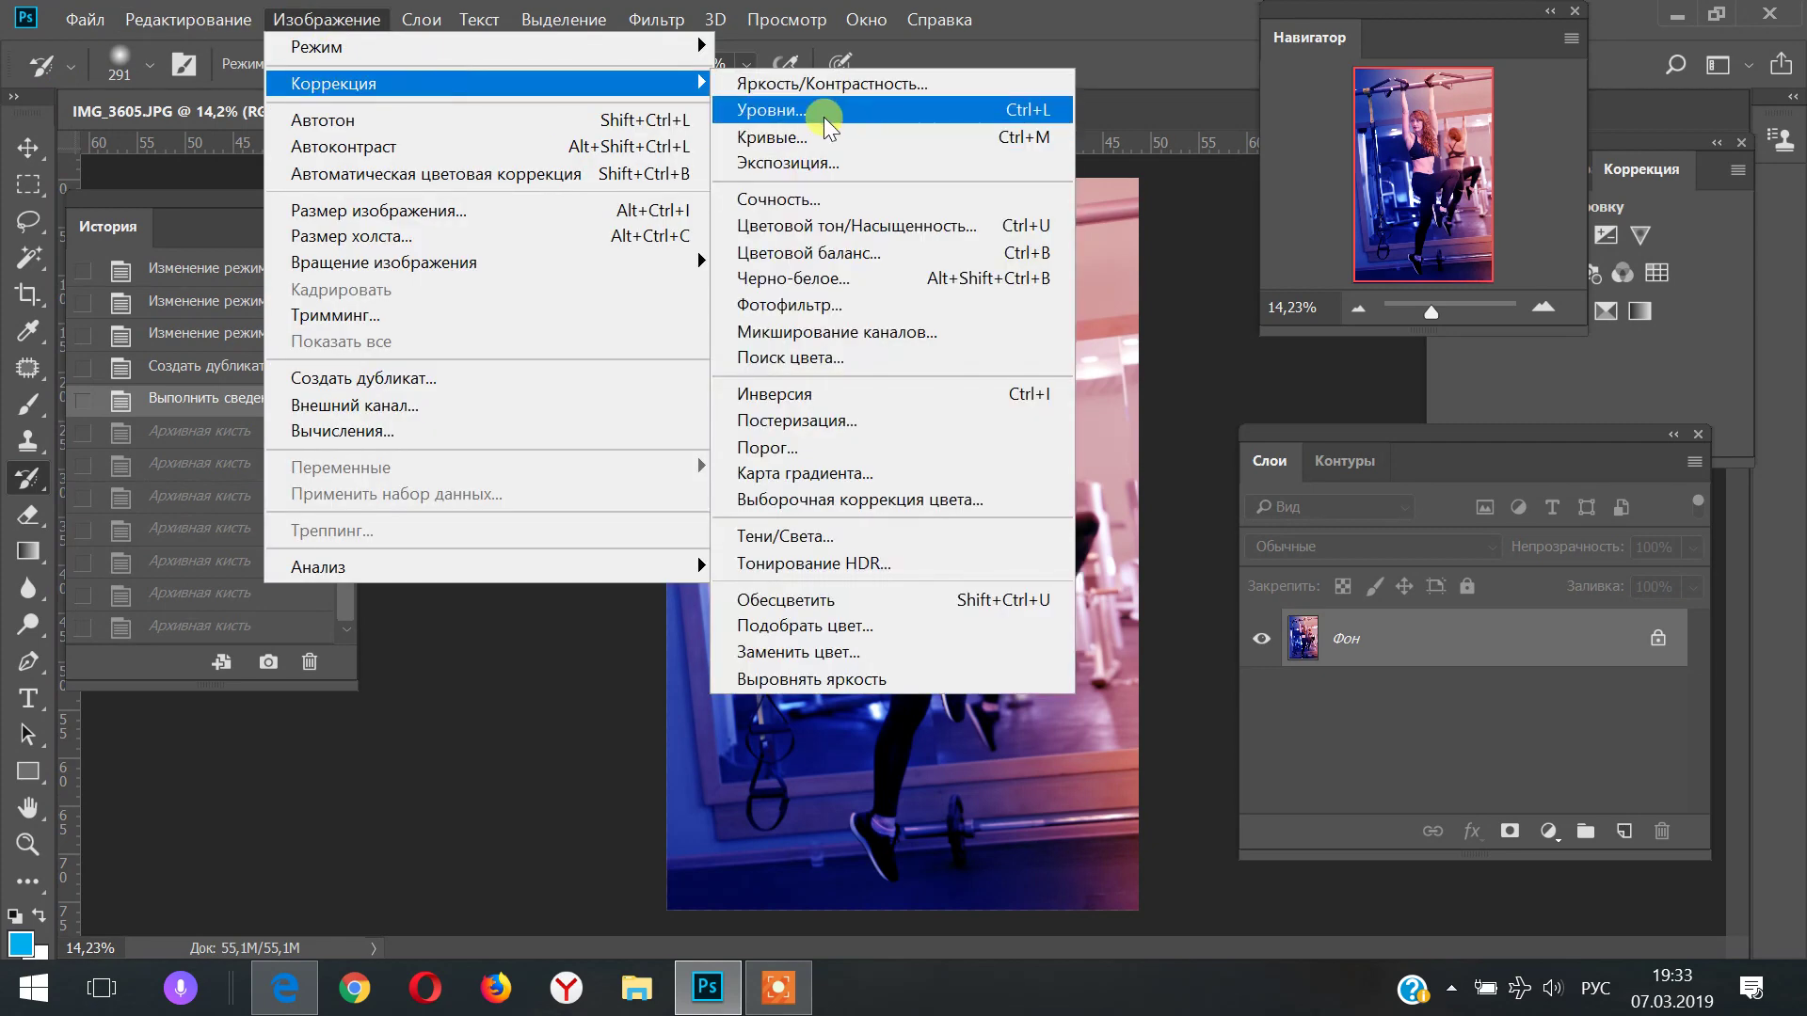
# Apply Levels with black input 9, and cancel Color Balance unchanged
pyautogui.click(829, 114)
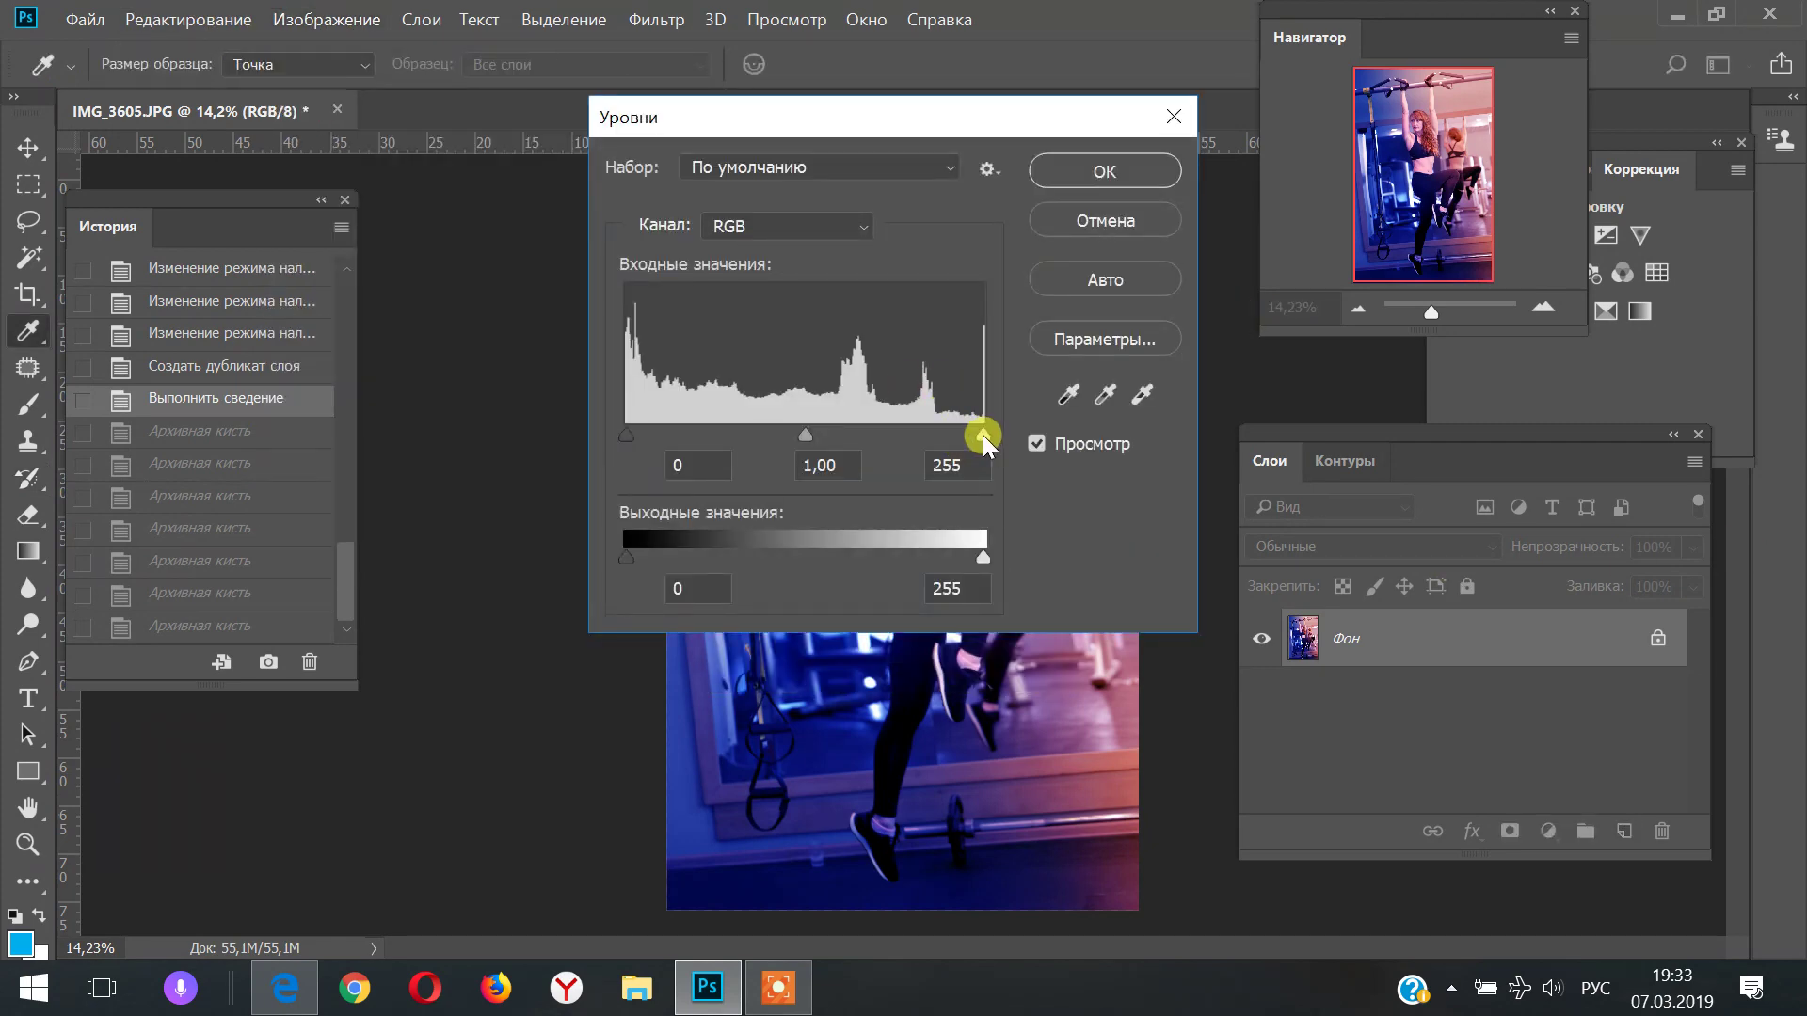
pyautogui.click(1172, 171)
pyautogui.click(326, 20)
pyautogui.moveTo(334, 83)
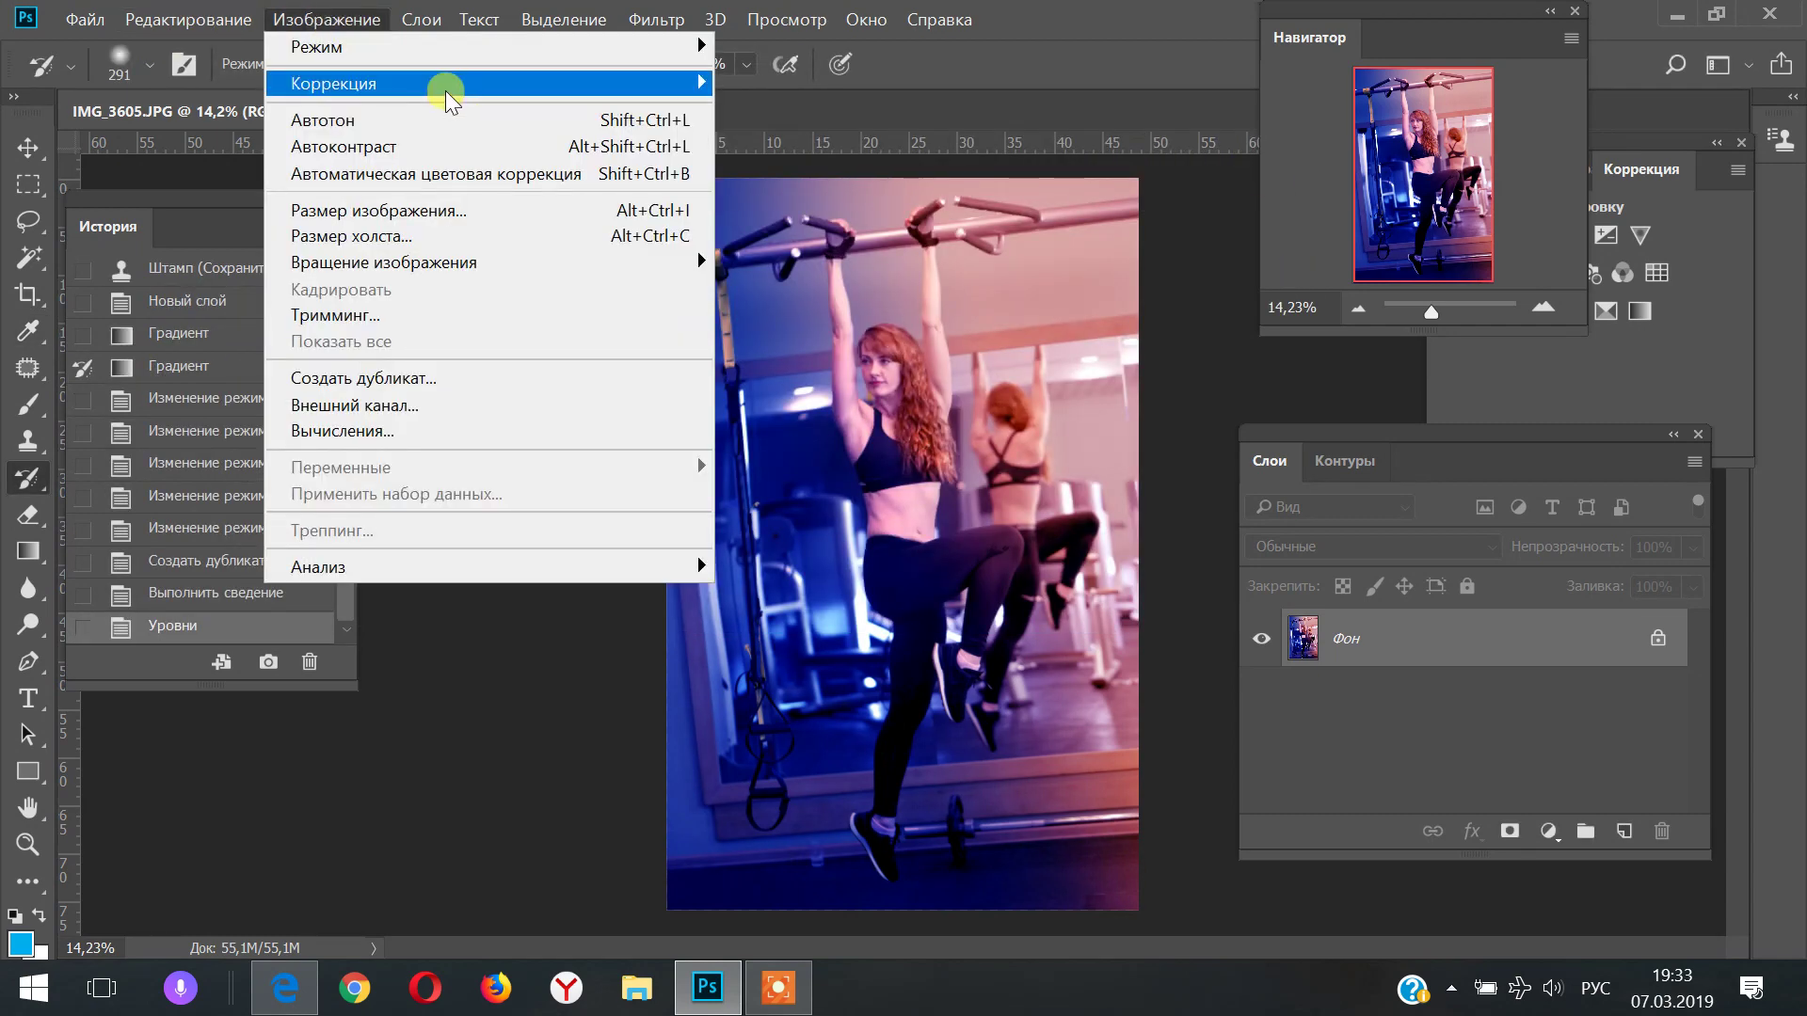
pyautogui.click(937, 252)
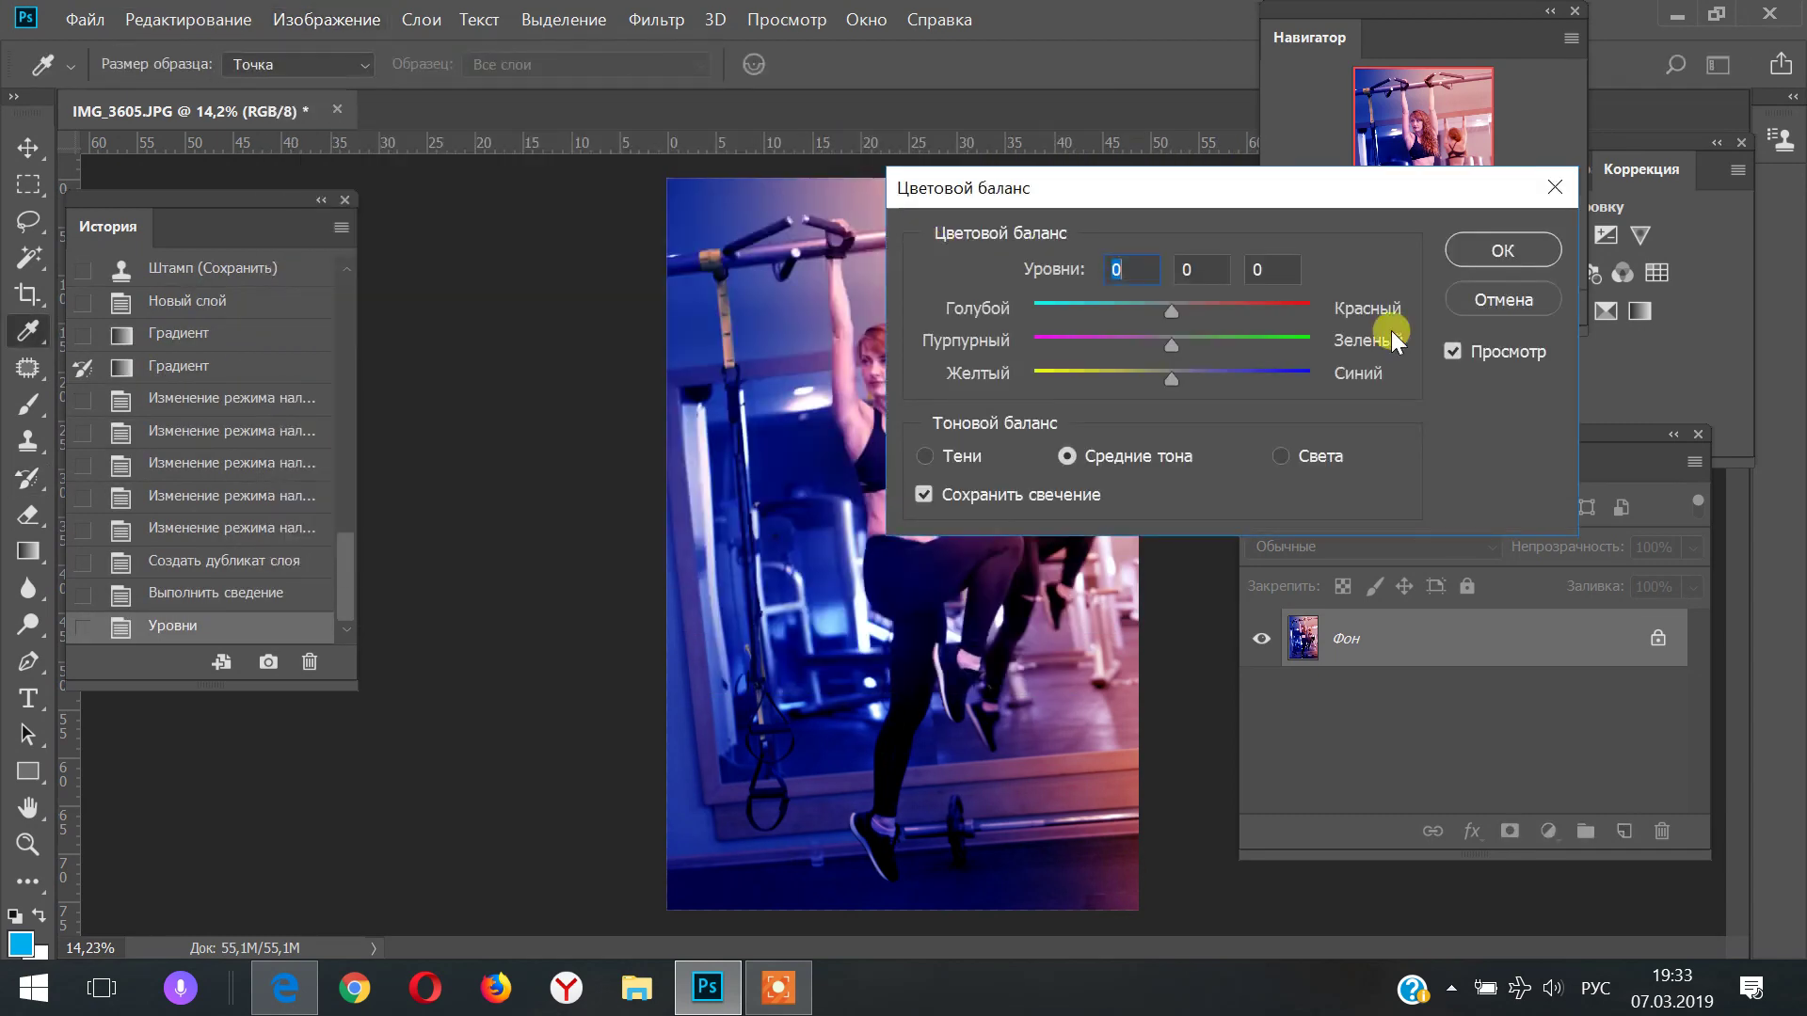
pyautogui.click(1539, 307)
# Apply Hue/Saturation with Saturation +16 and Hue about -5
pyautogui.click(303, 22)
pyautogui.moveTo(333, 83)
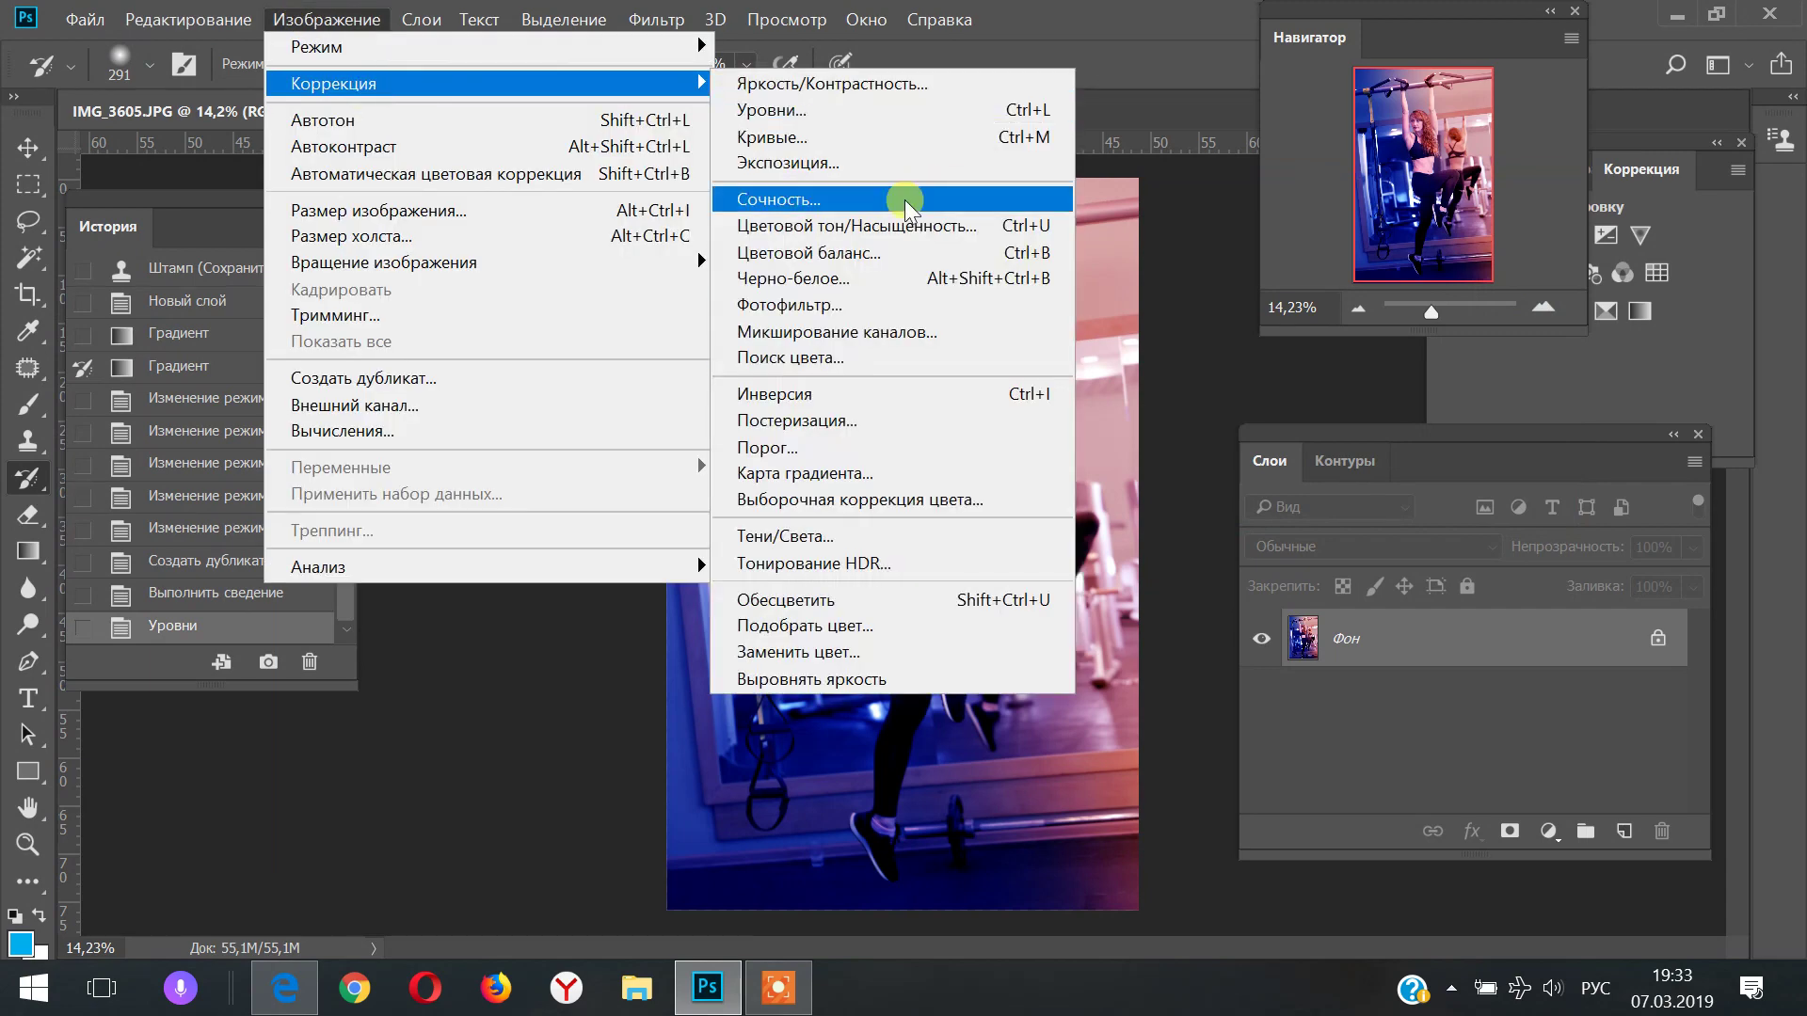
pyautogui.click(922, 226)
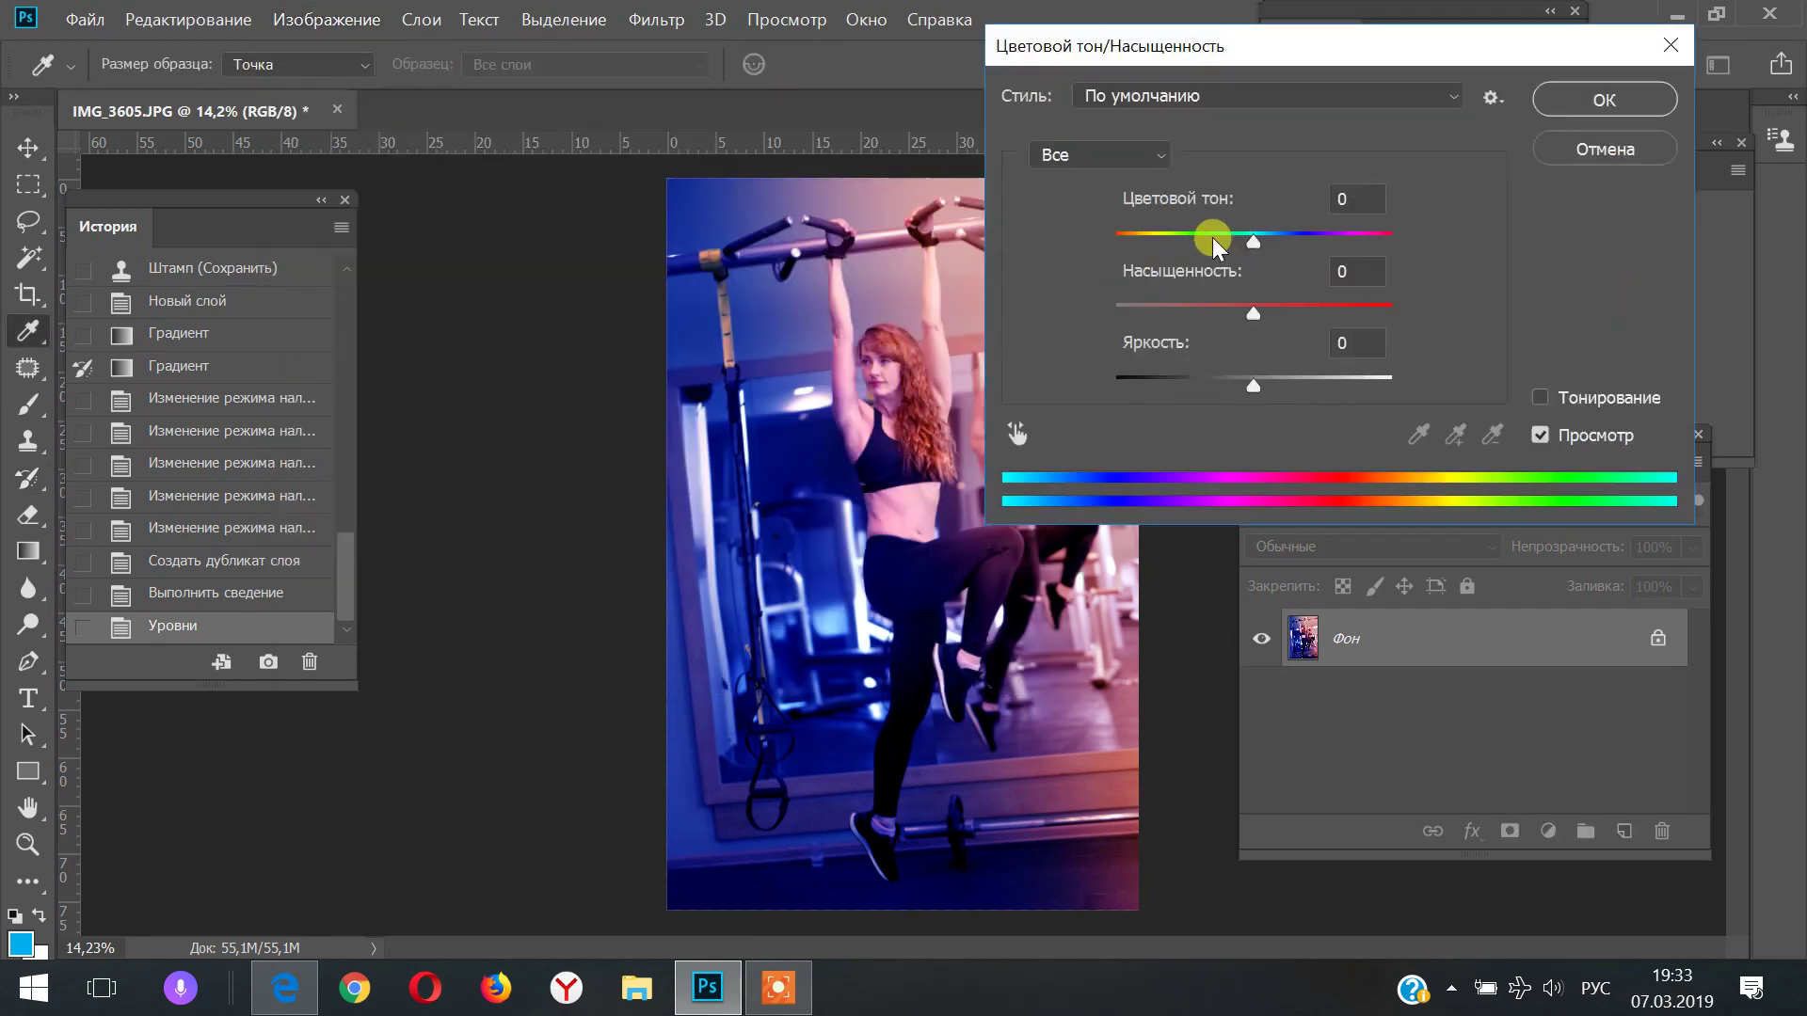
pyautogui.moveTo(1258, 328); pyautogui.dragTo(1280, 333)
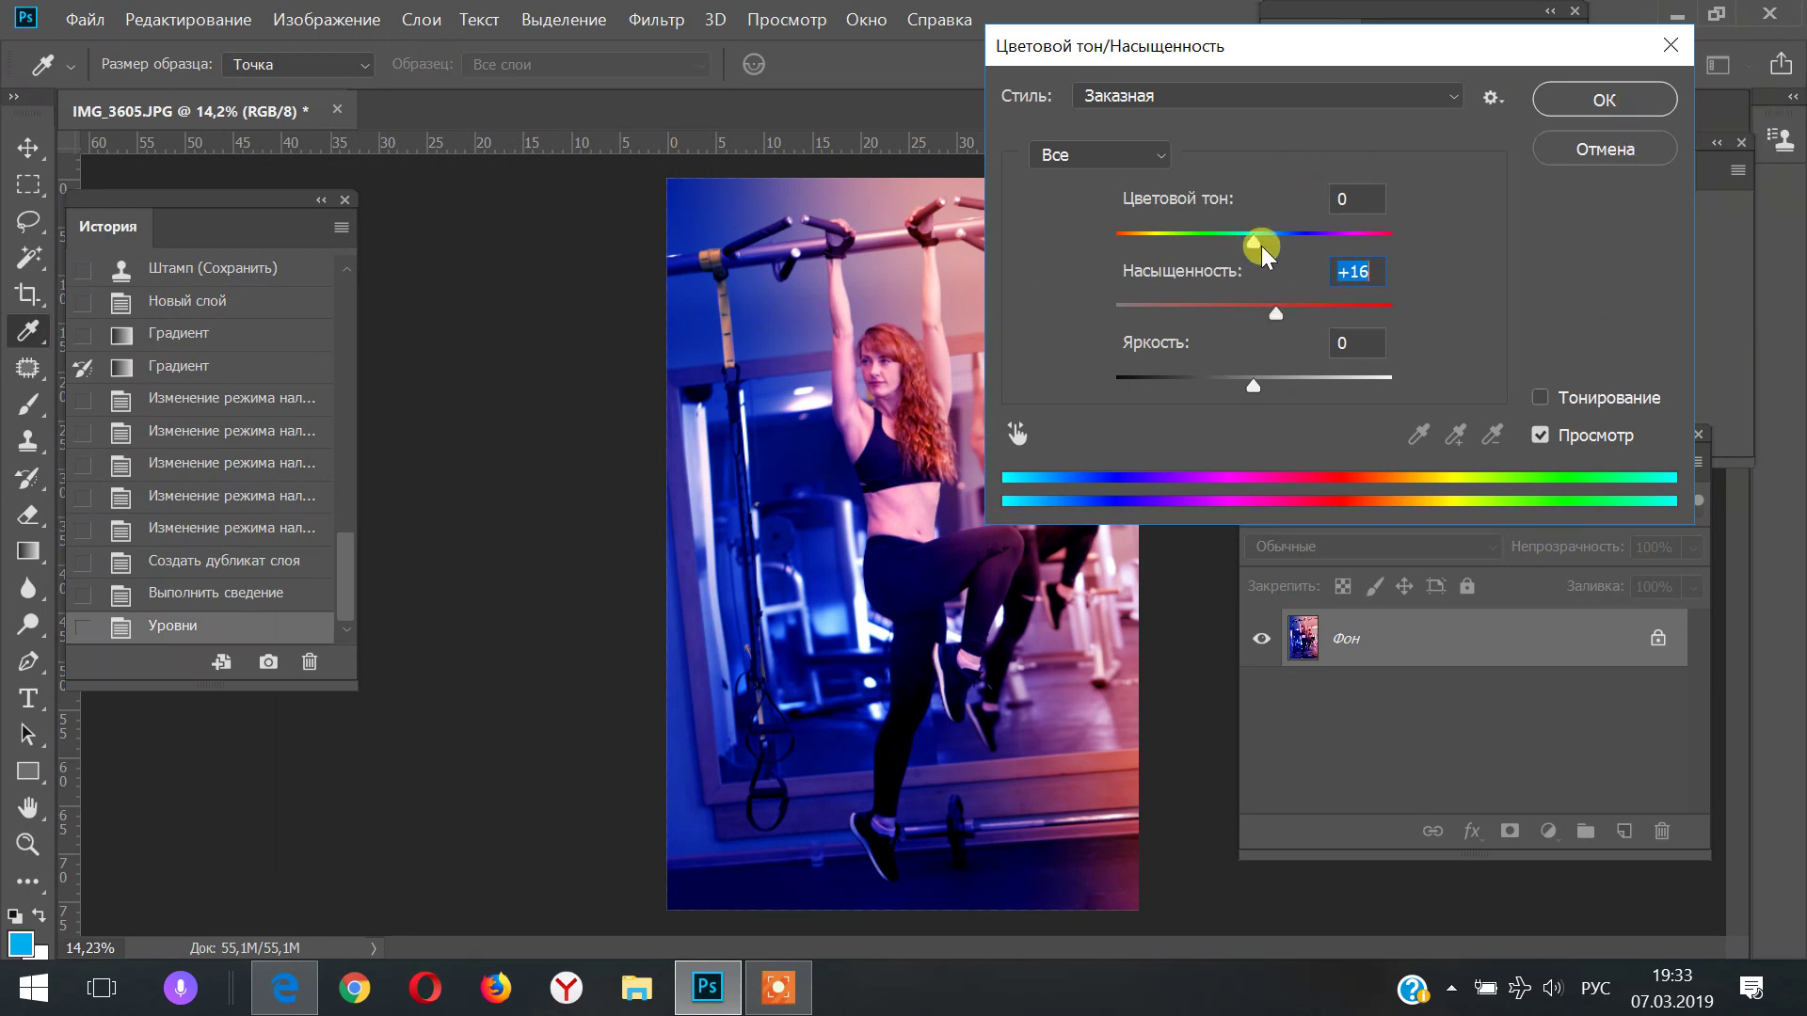
pyautogui.moveTo(1254, 242)
pyautogui.mouseDown()
pyautogui.moveTo(1073, 285)
pyautogui.moveTo(1129, 291)
pyautogui.moveTo(1203, 251)
pyautogui.moveTo(1263, 275)
pyautogui.moveTo(1440, 283)
pyautogui.moveTo(1240, 288)
pyautogui.mouseUp()
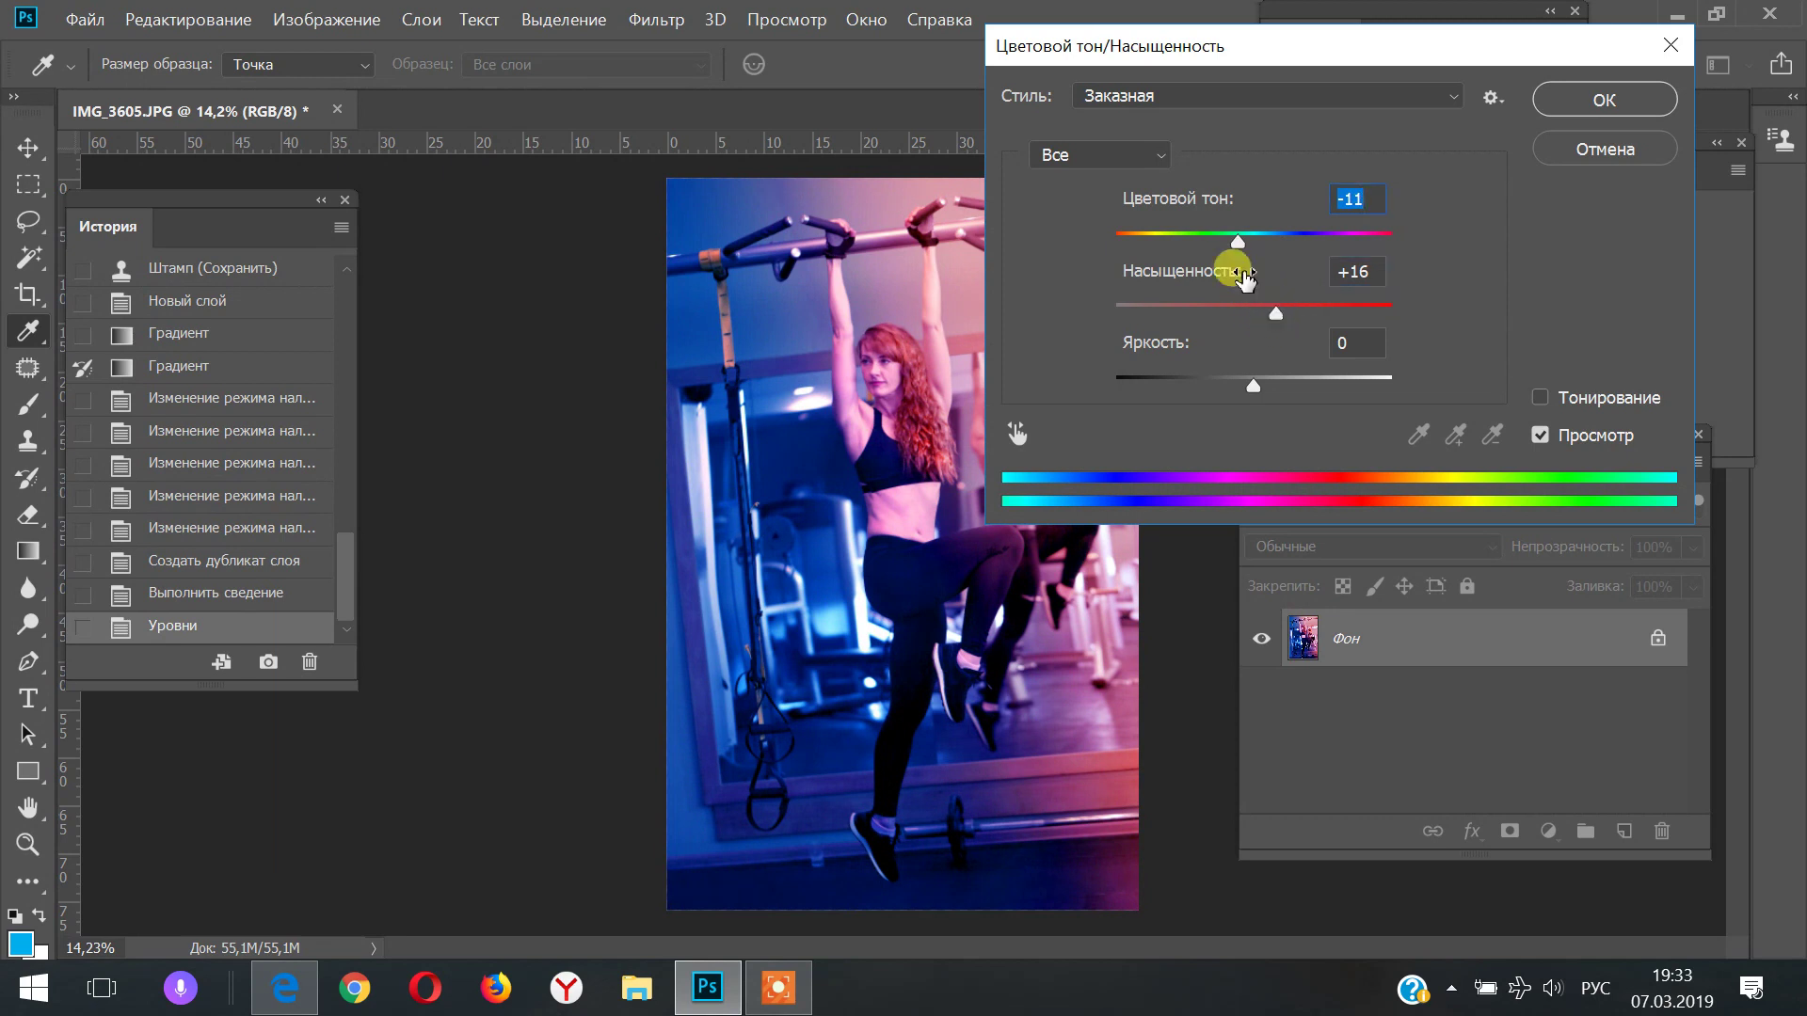
pyautogui.moveTo(1237, 242); pyautogui.dragTo(1246, 245)
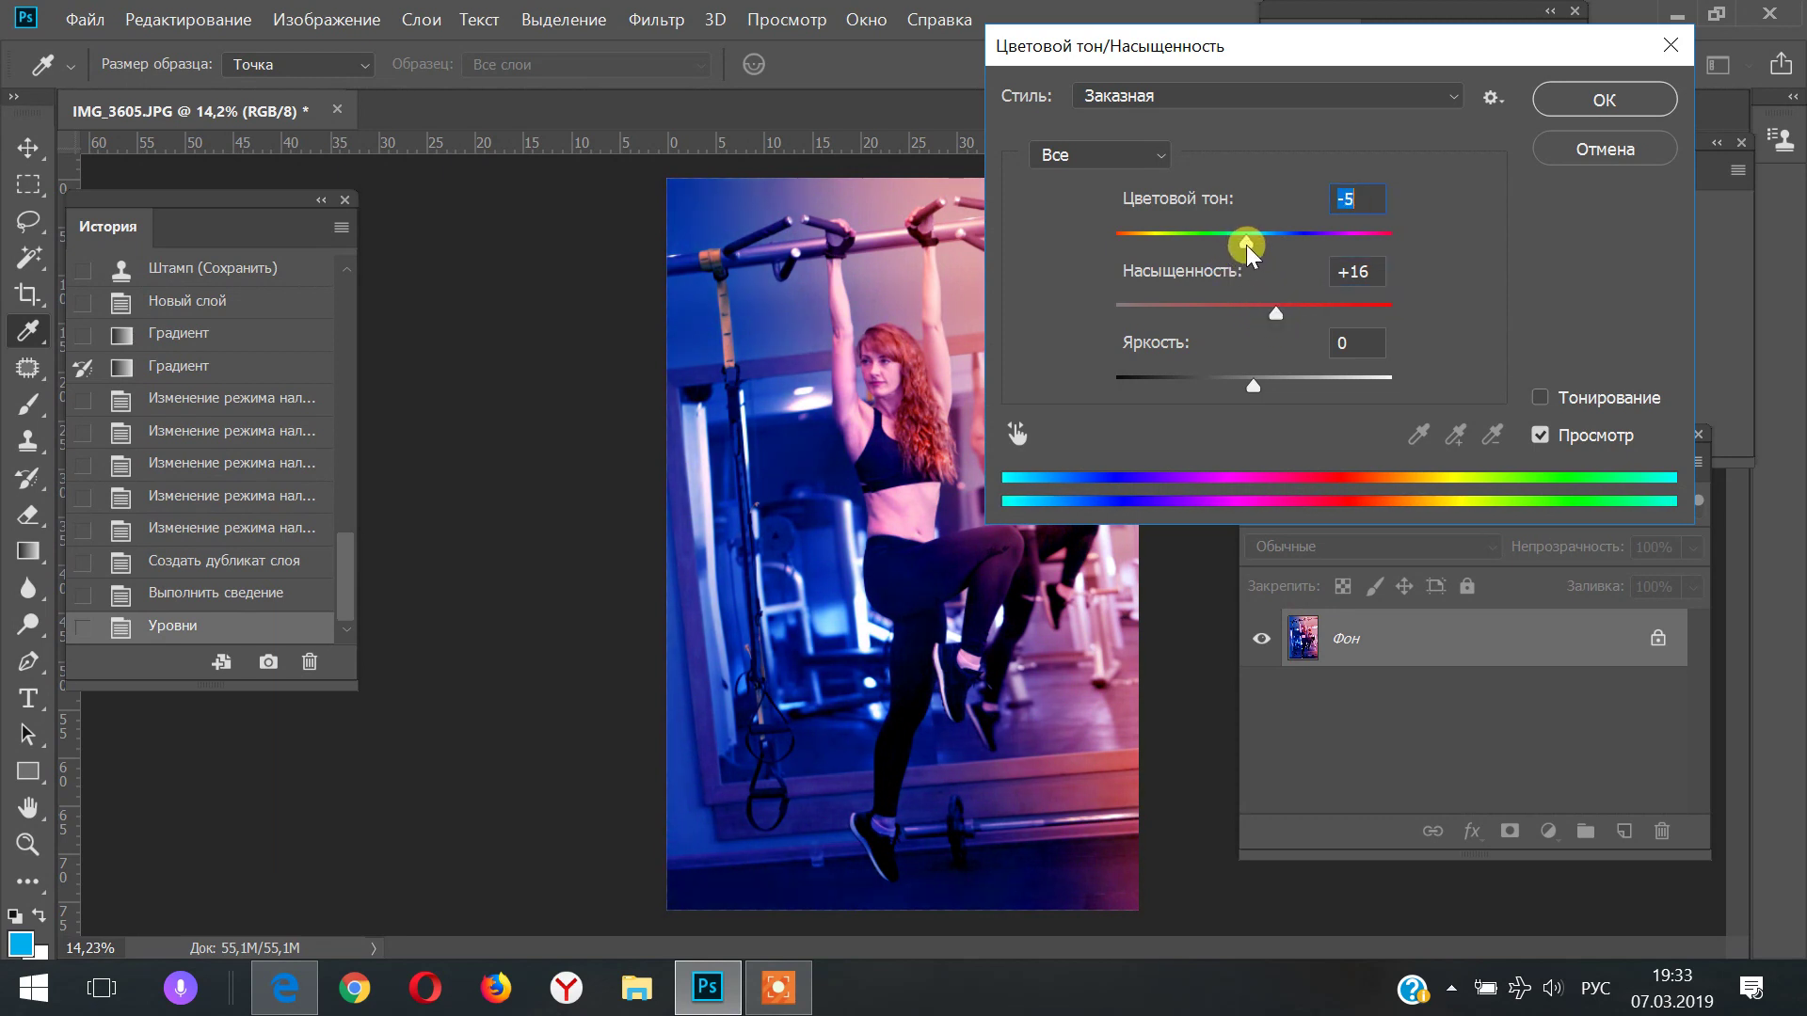
pyautogui.click(1617, 94)
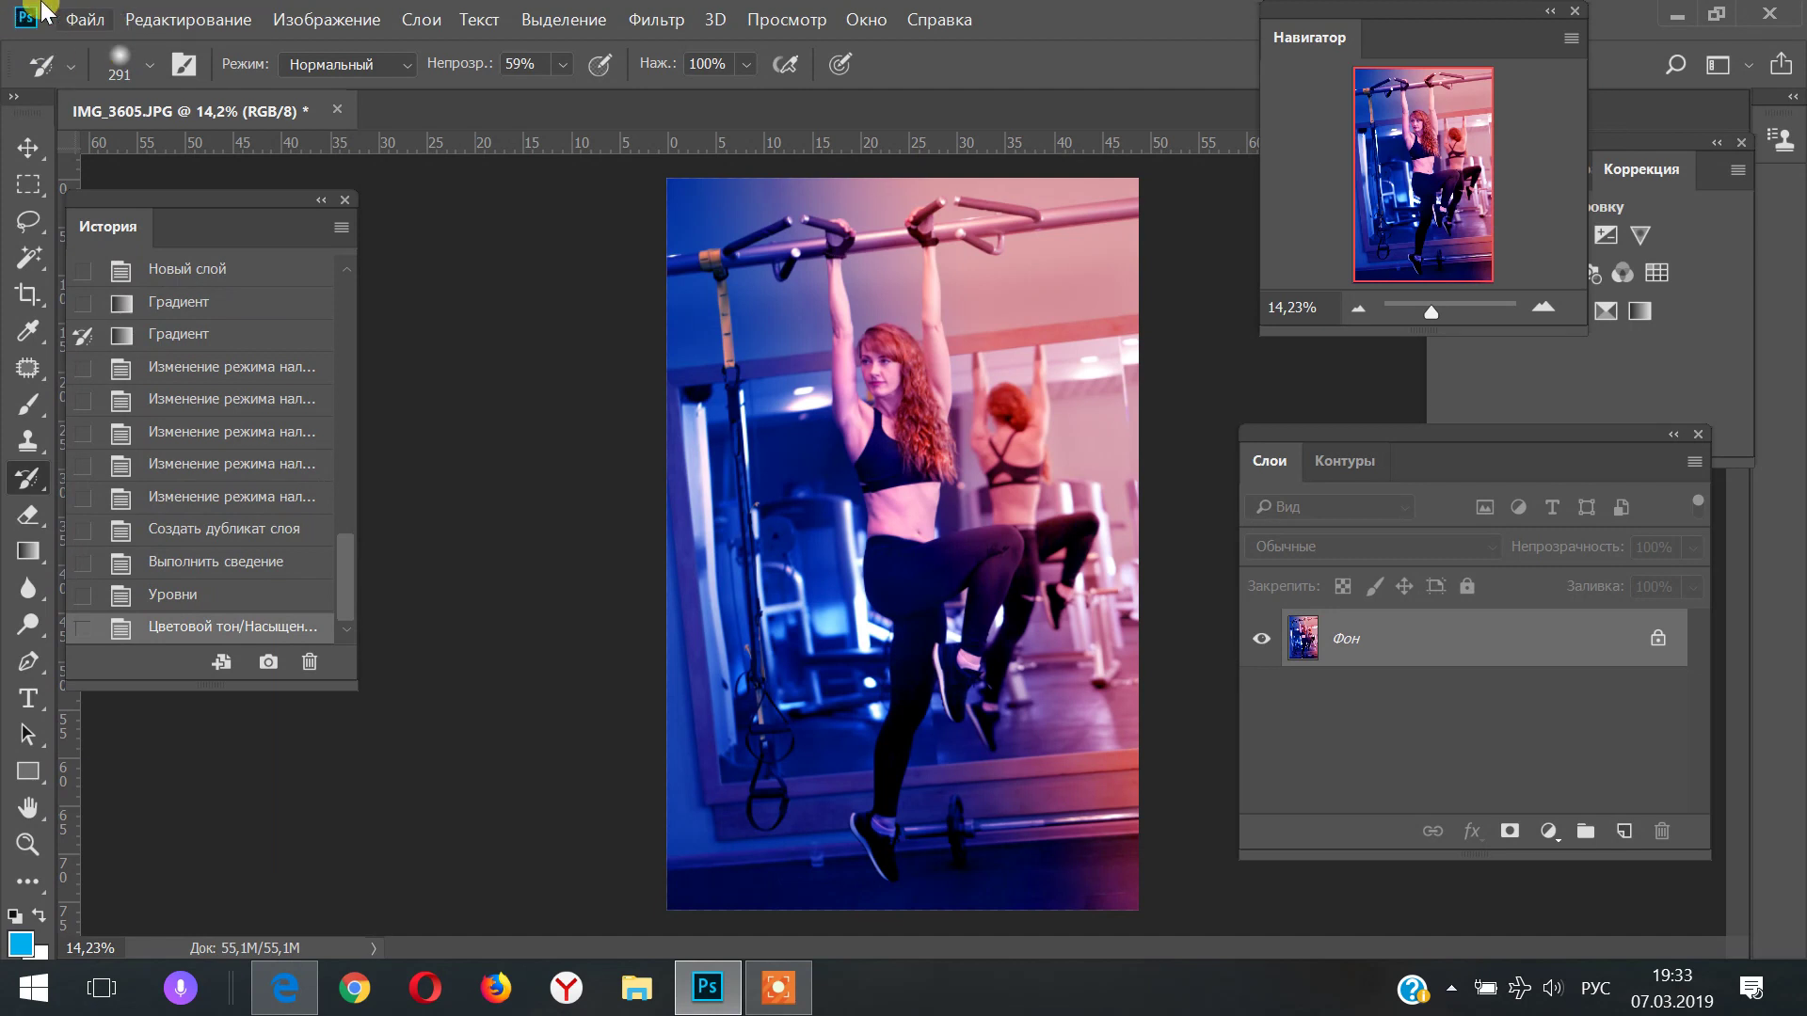
# Apply Filter > Sharpen > Sharpen Edges to the toned photo
pyautogui.click(656, 19)
pyautogui.moveTo(719, 500)
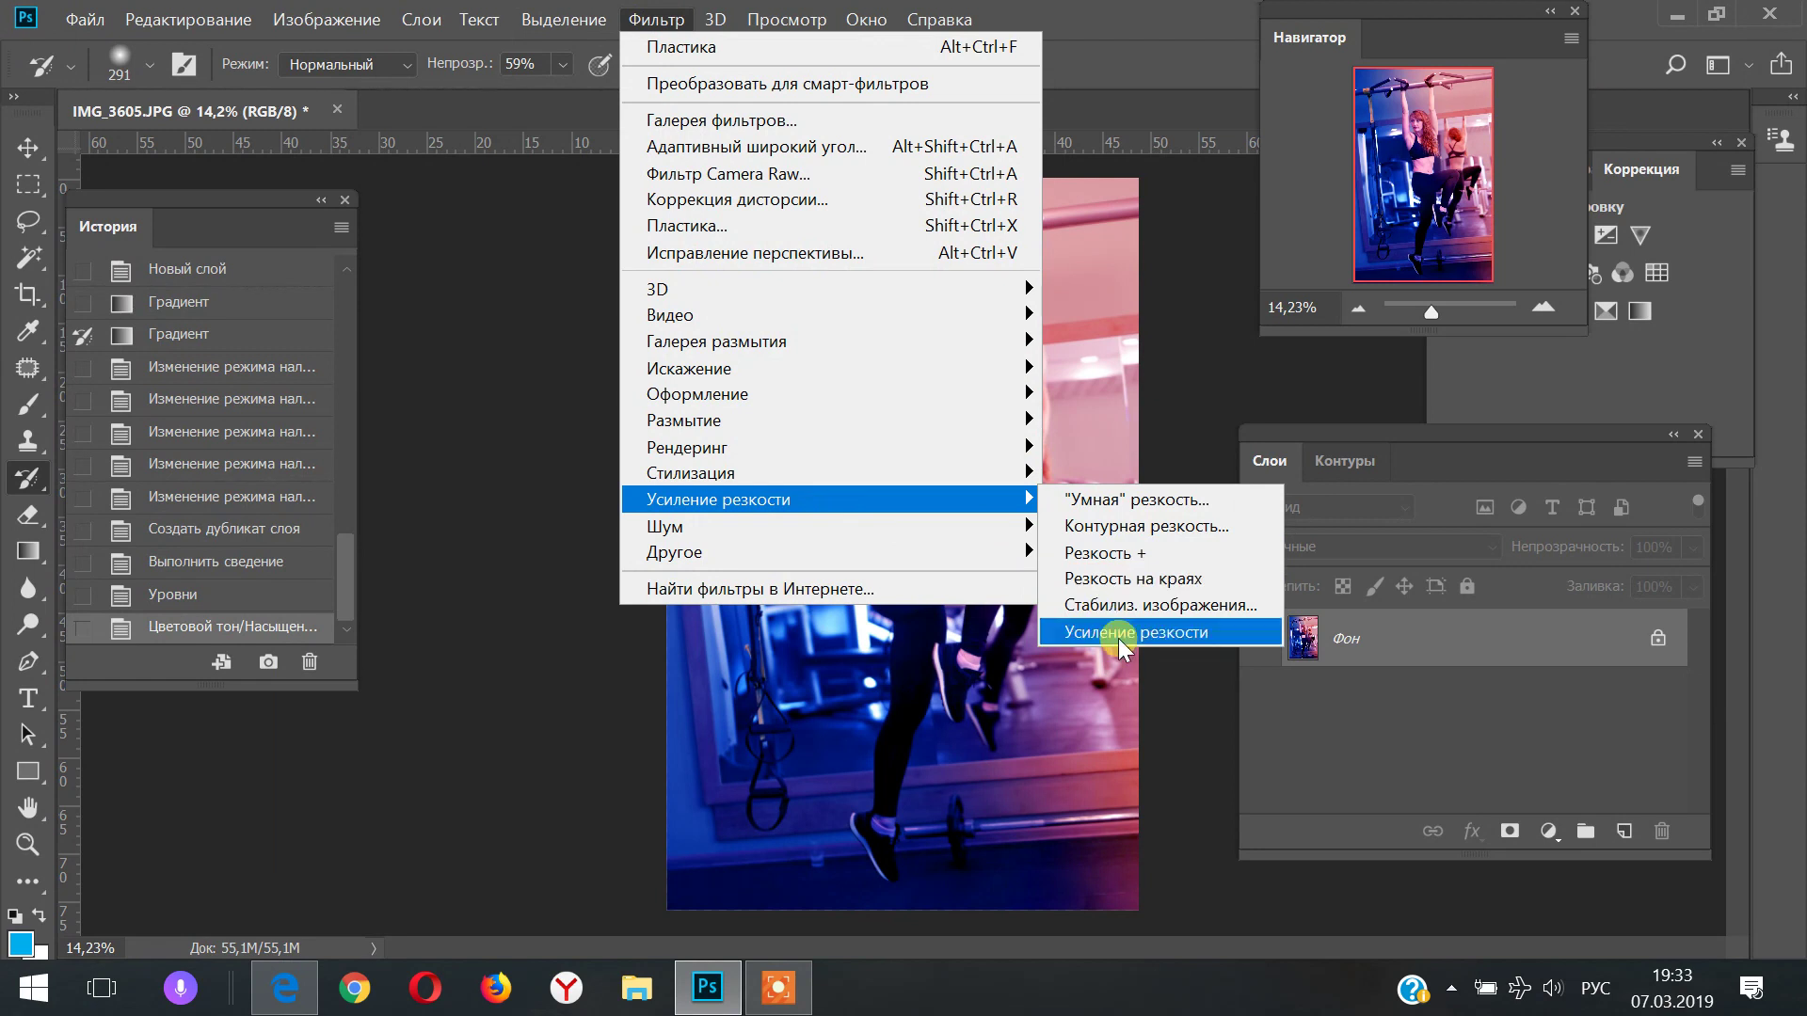
pyautogui.click(1133, 583)
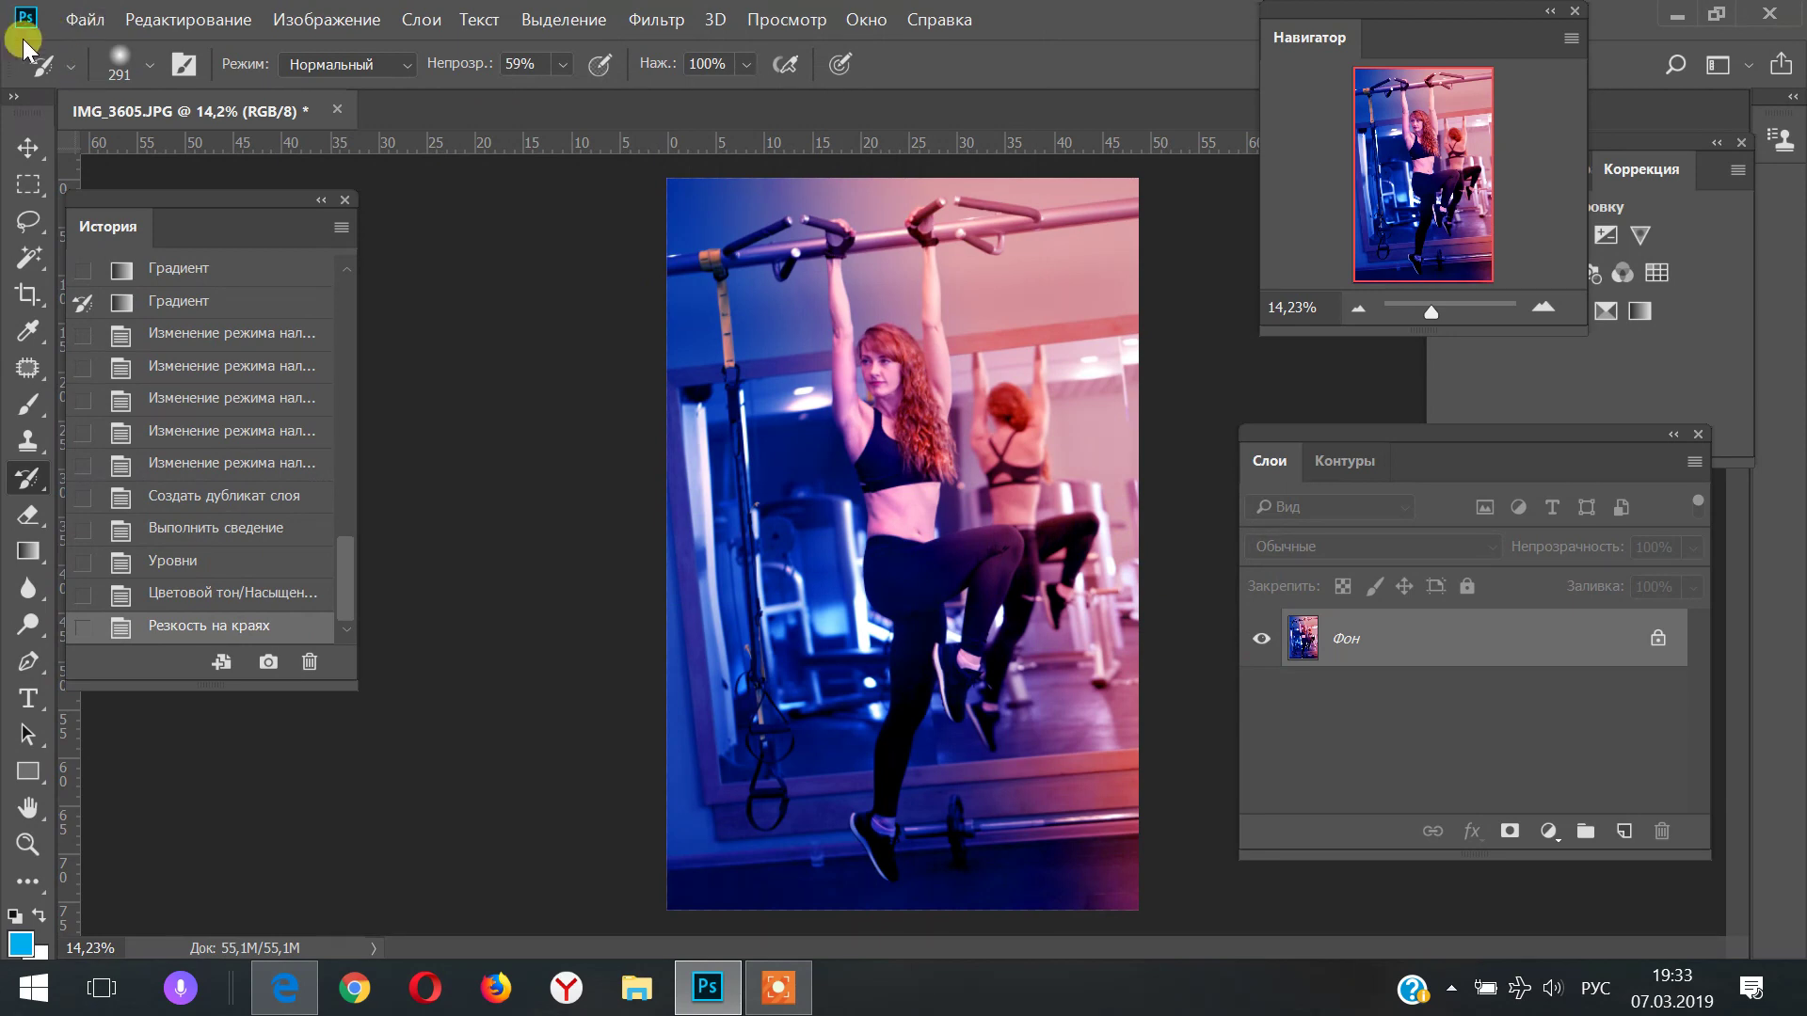
pyautogui.click(77, 23)
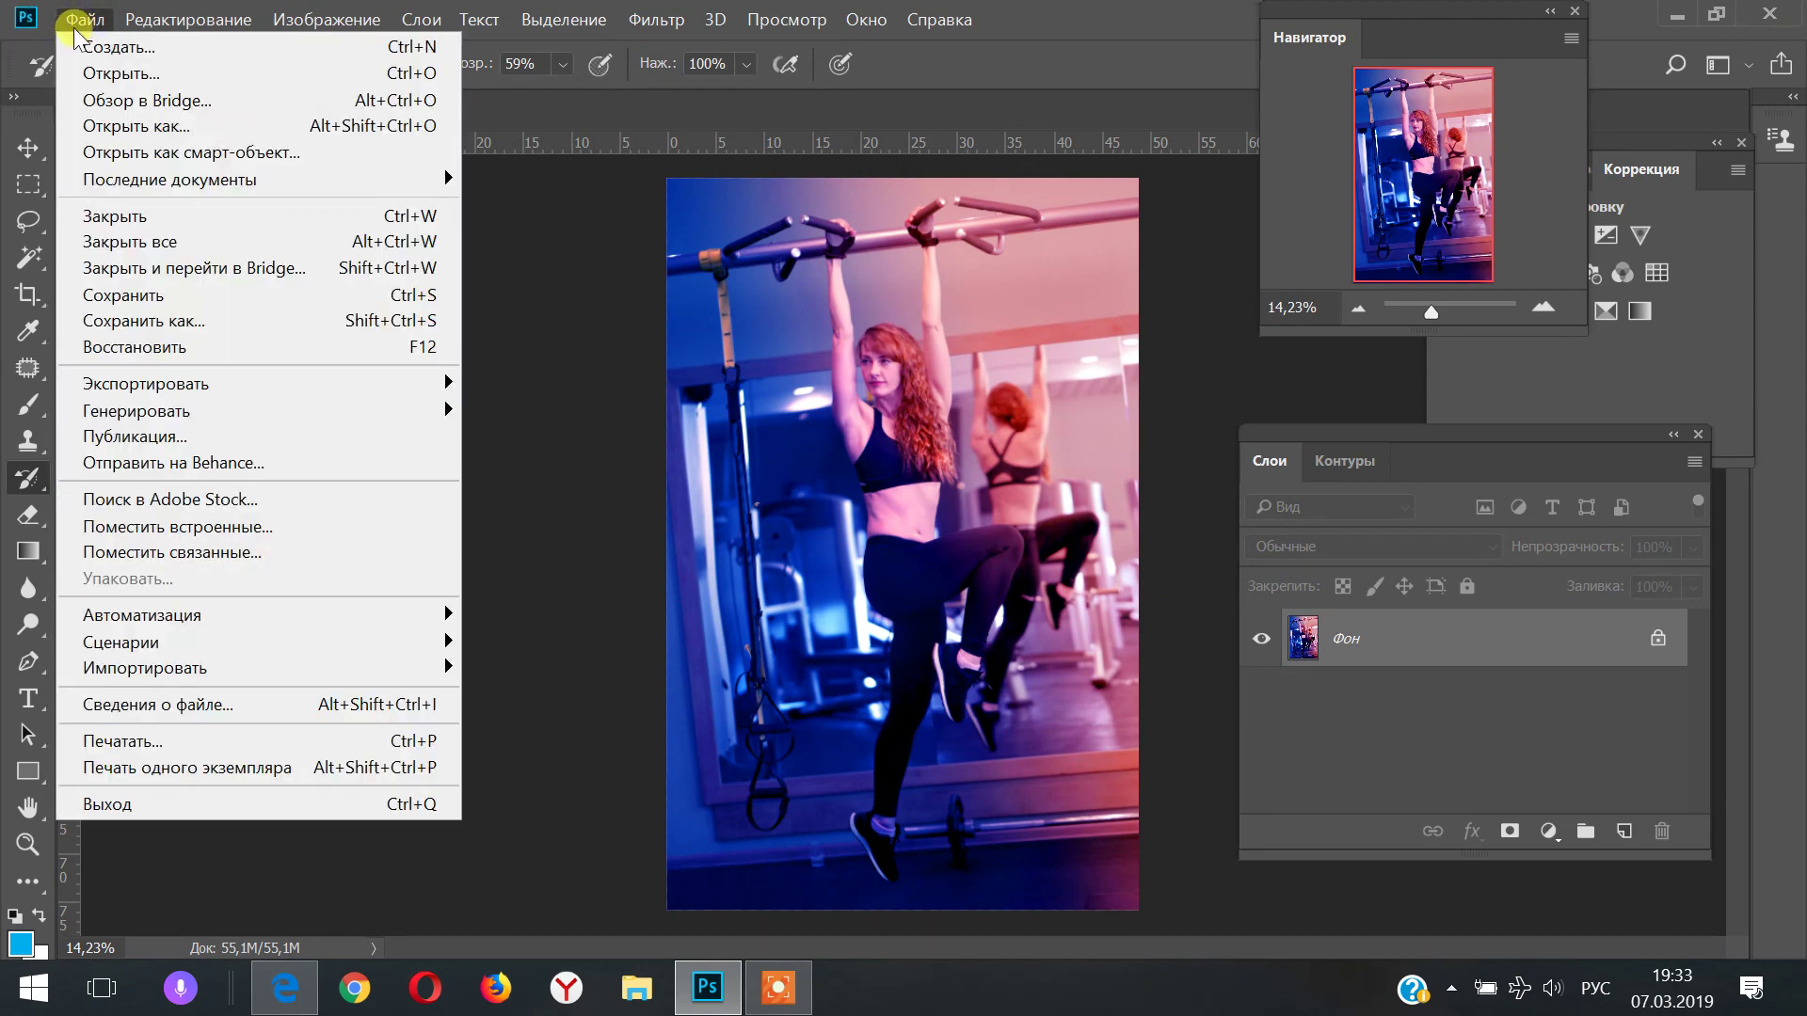
# Save, compare against the original History snapshot, return to the latest state, and save again
pyautogui.click(179, 300)
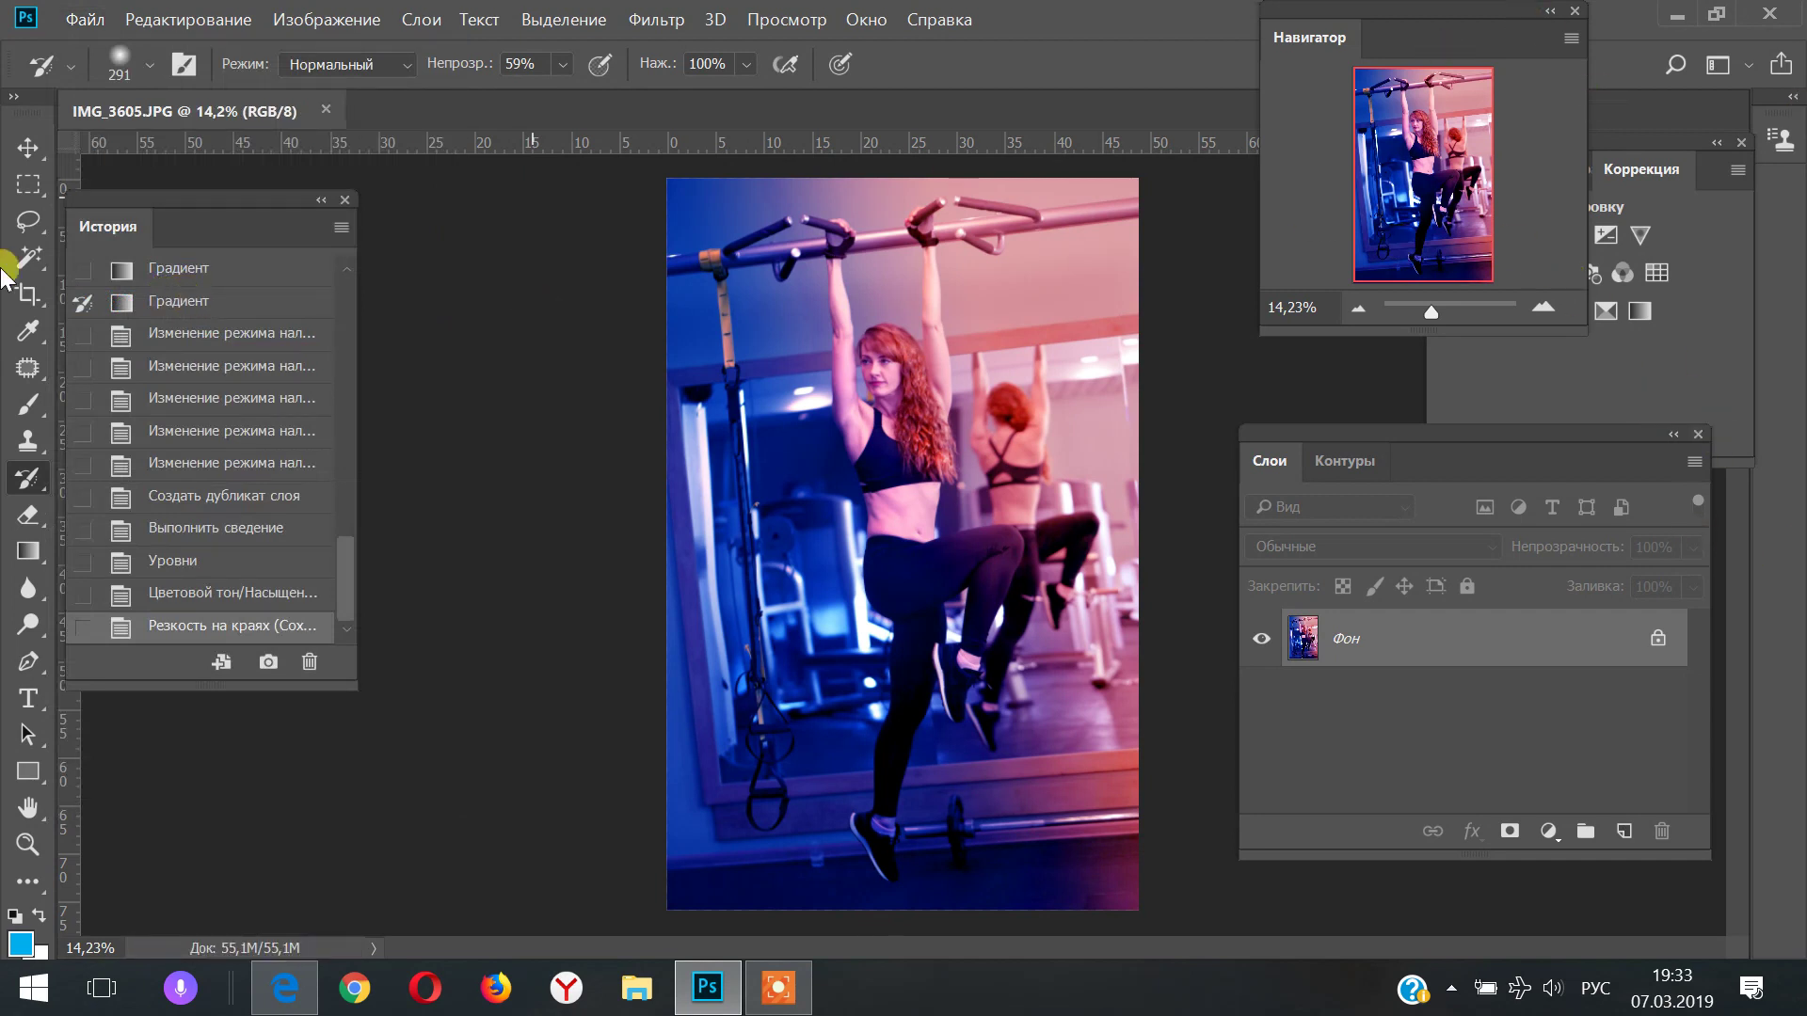
pyautogui.moveTo(348, 578); pyautogui.dragTo(301, 367)
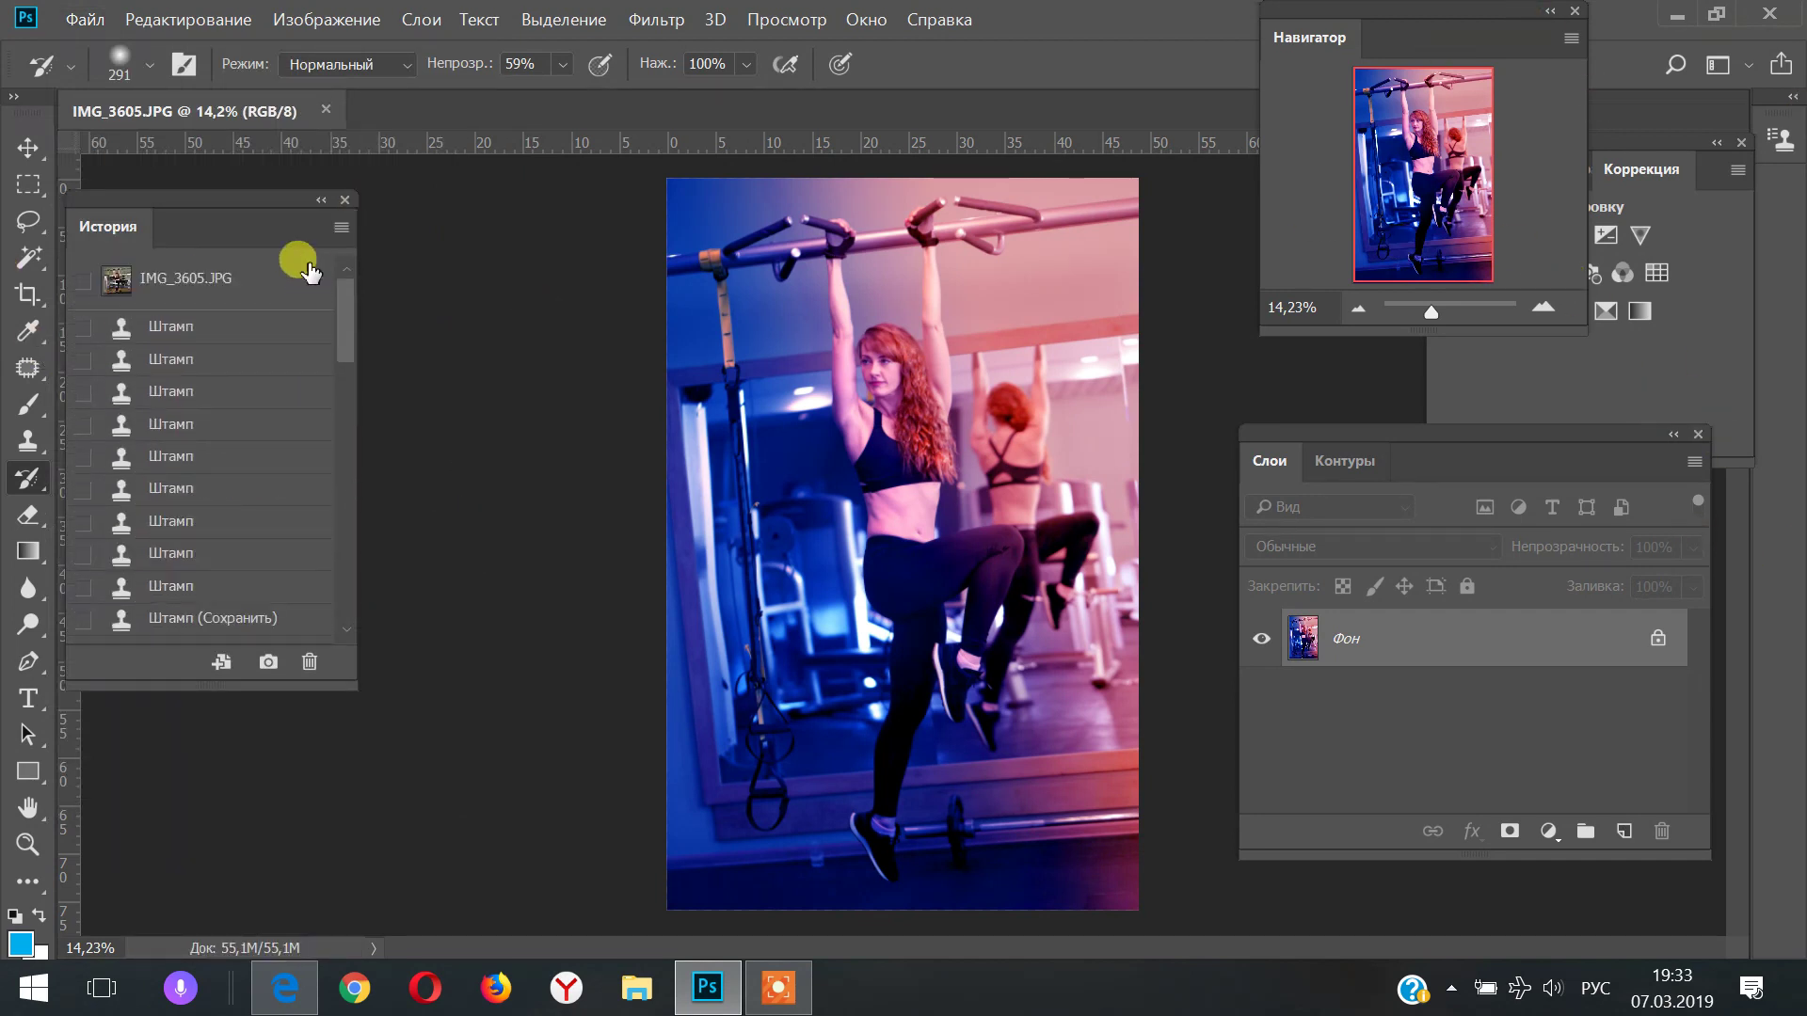
pyautogui.click(201, 281)
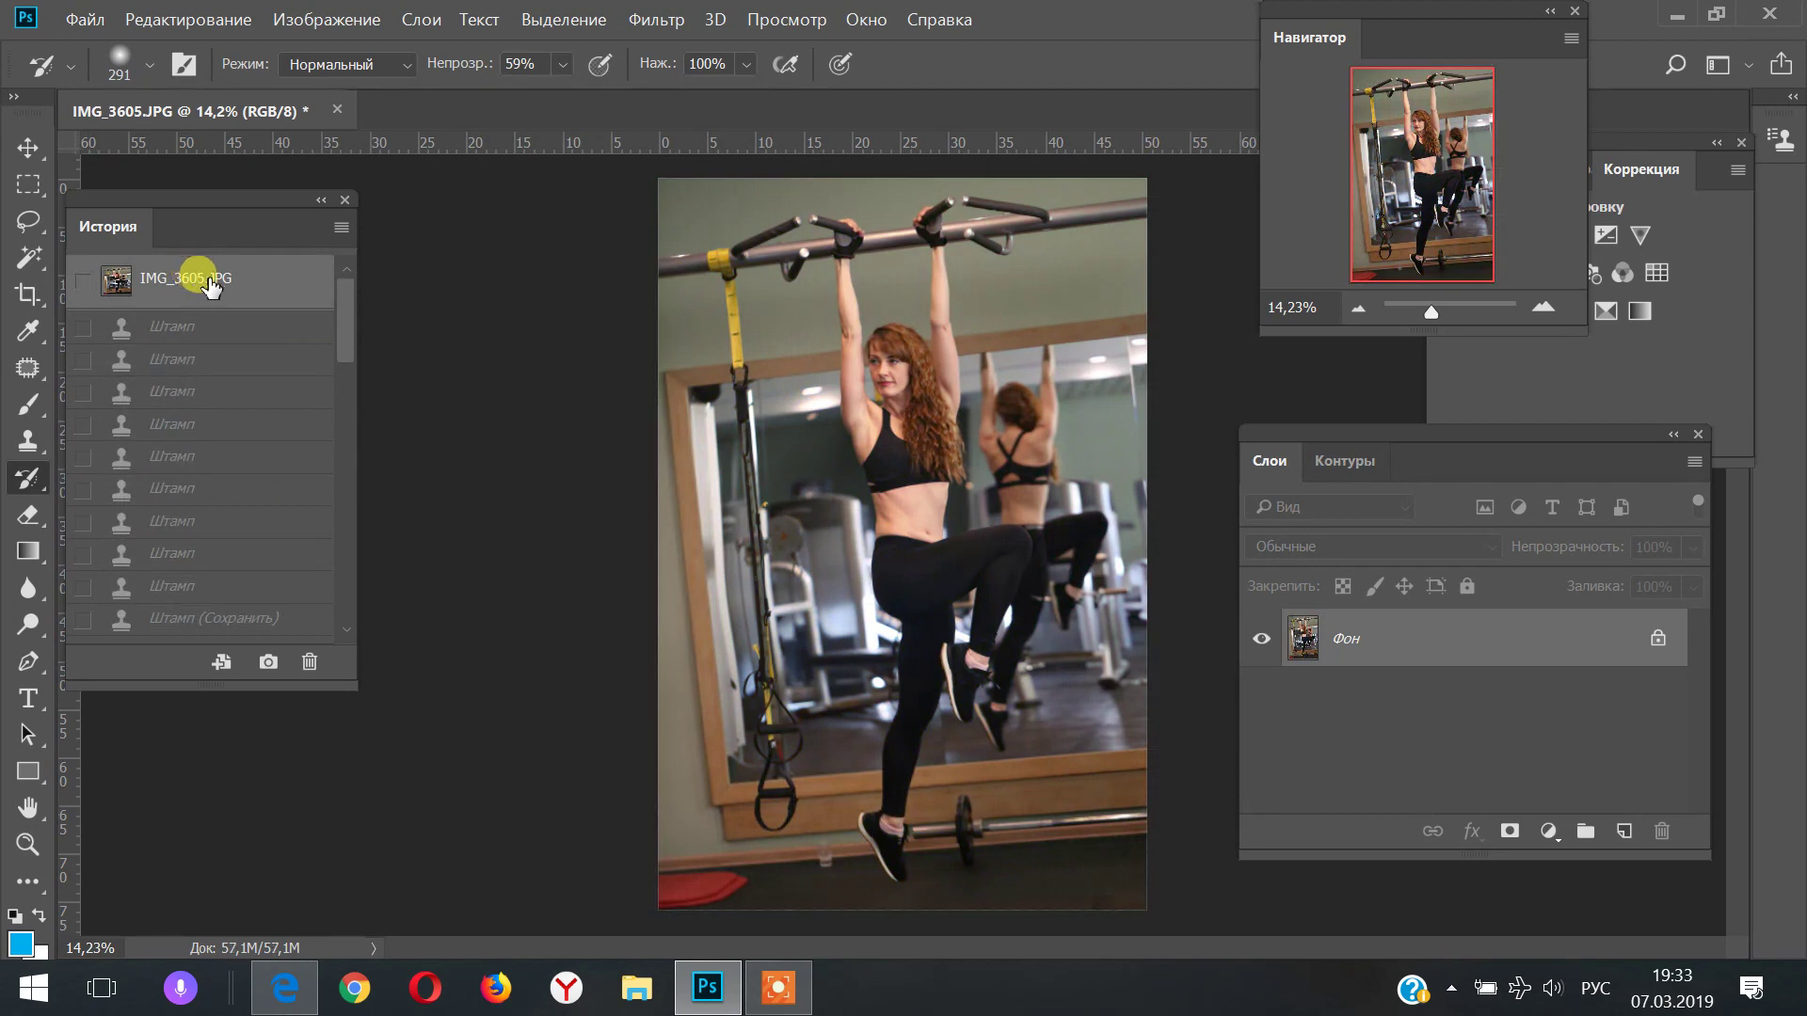
pyautogui.moveTo(346, 320); pyautogui.dragTo(373, 652)
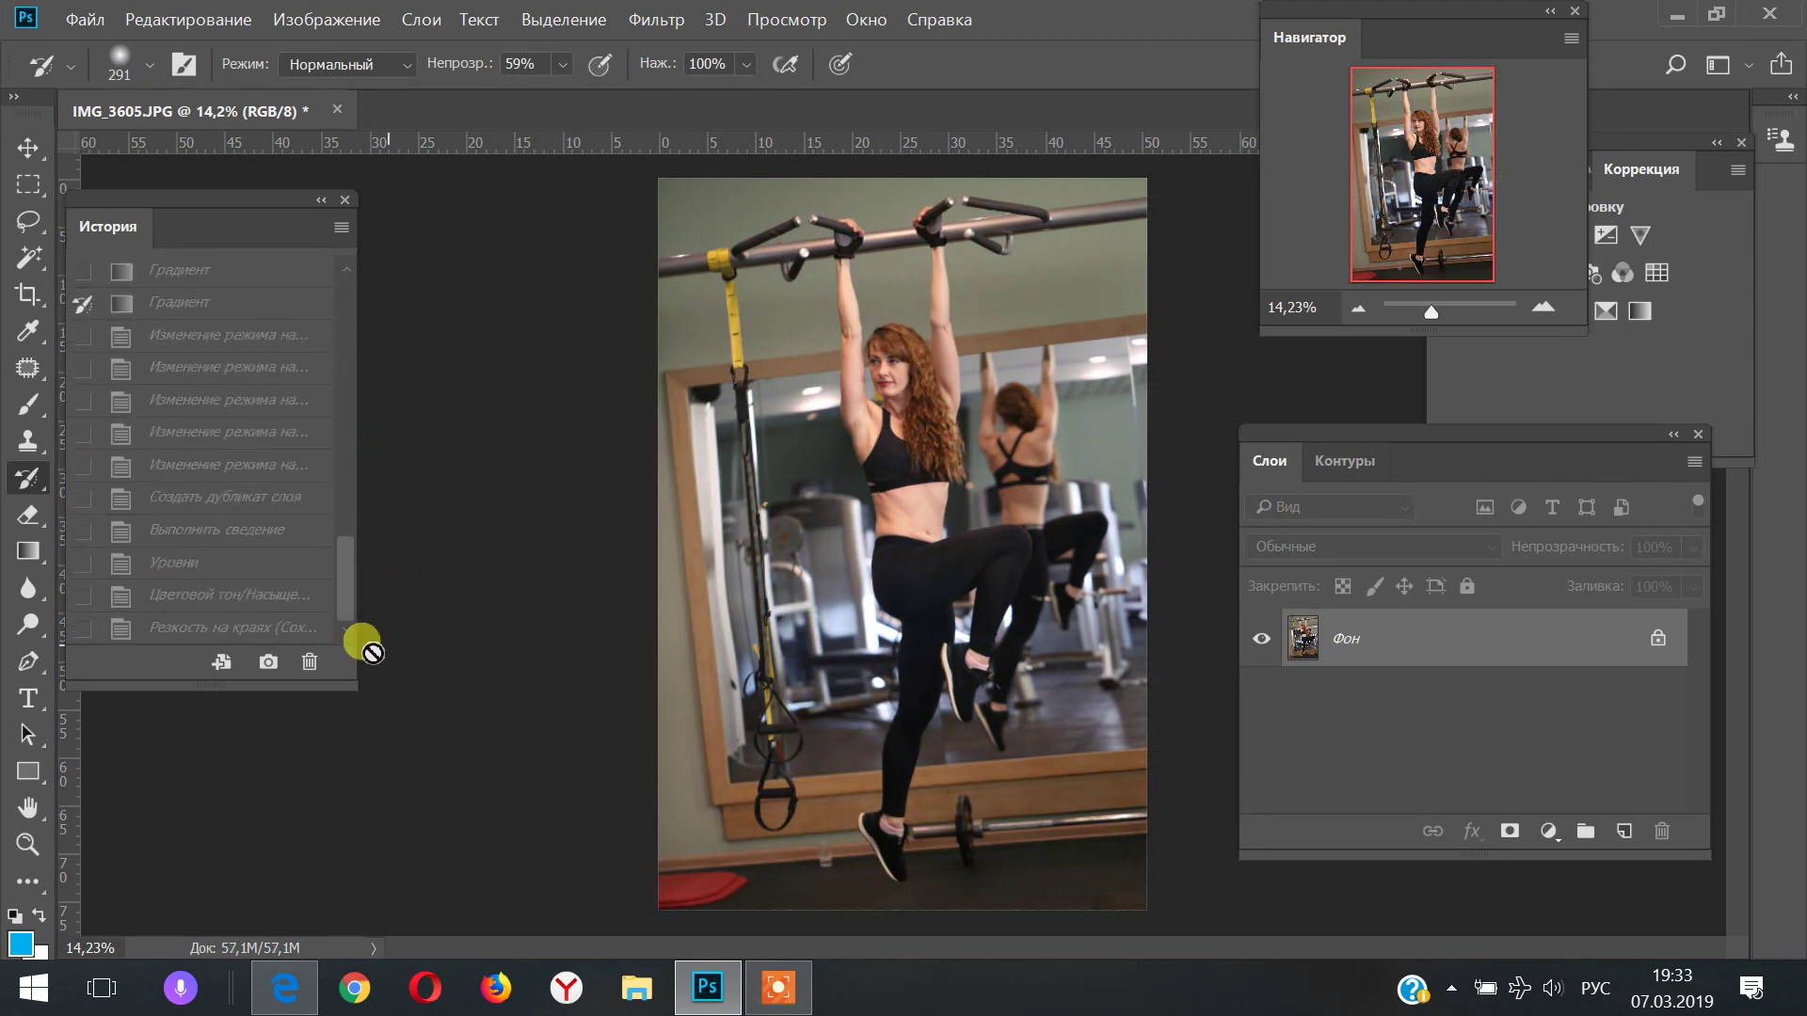
pyautogui.click(179, 627)
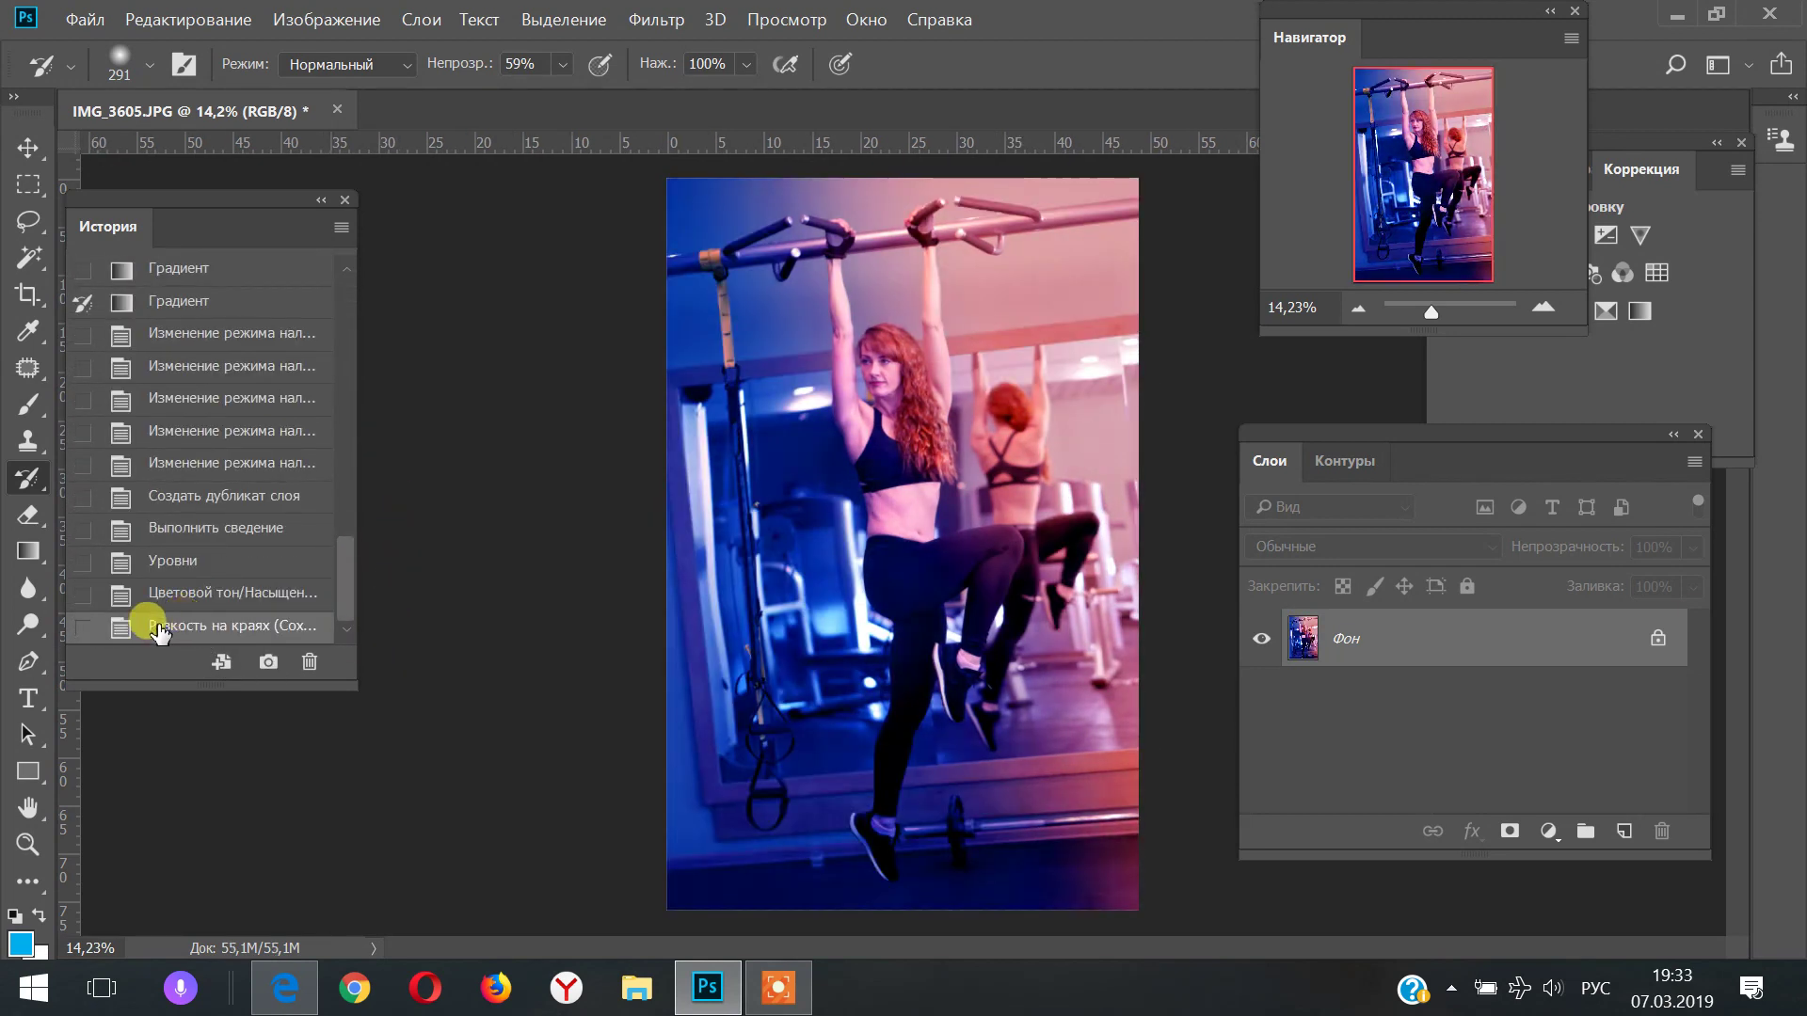
pyautogui.click(85, 19)
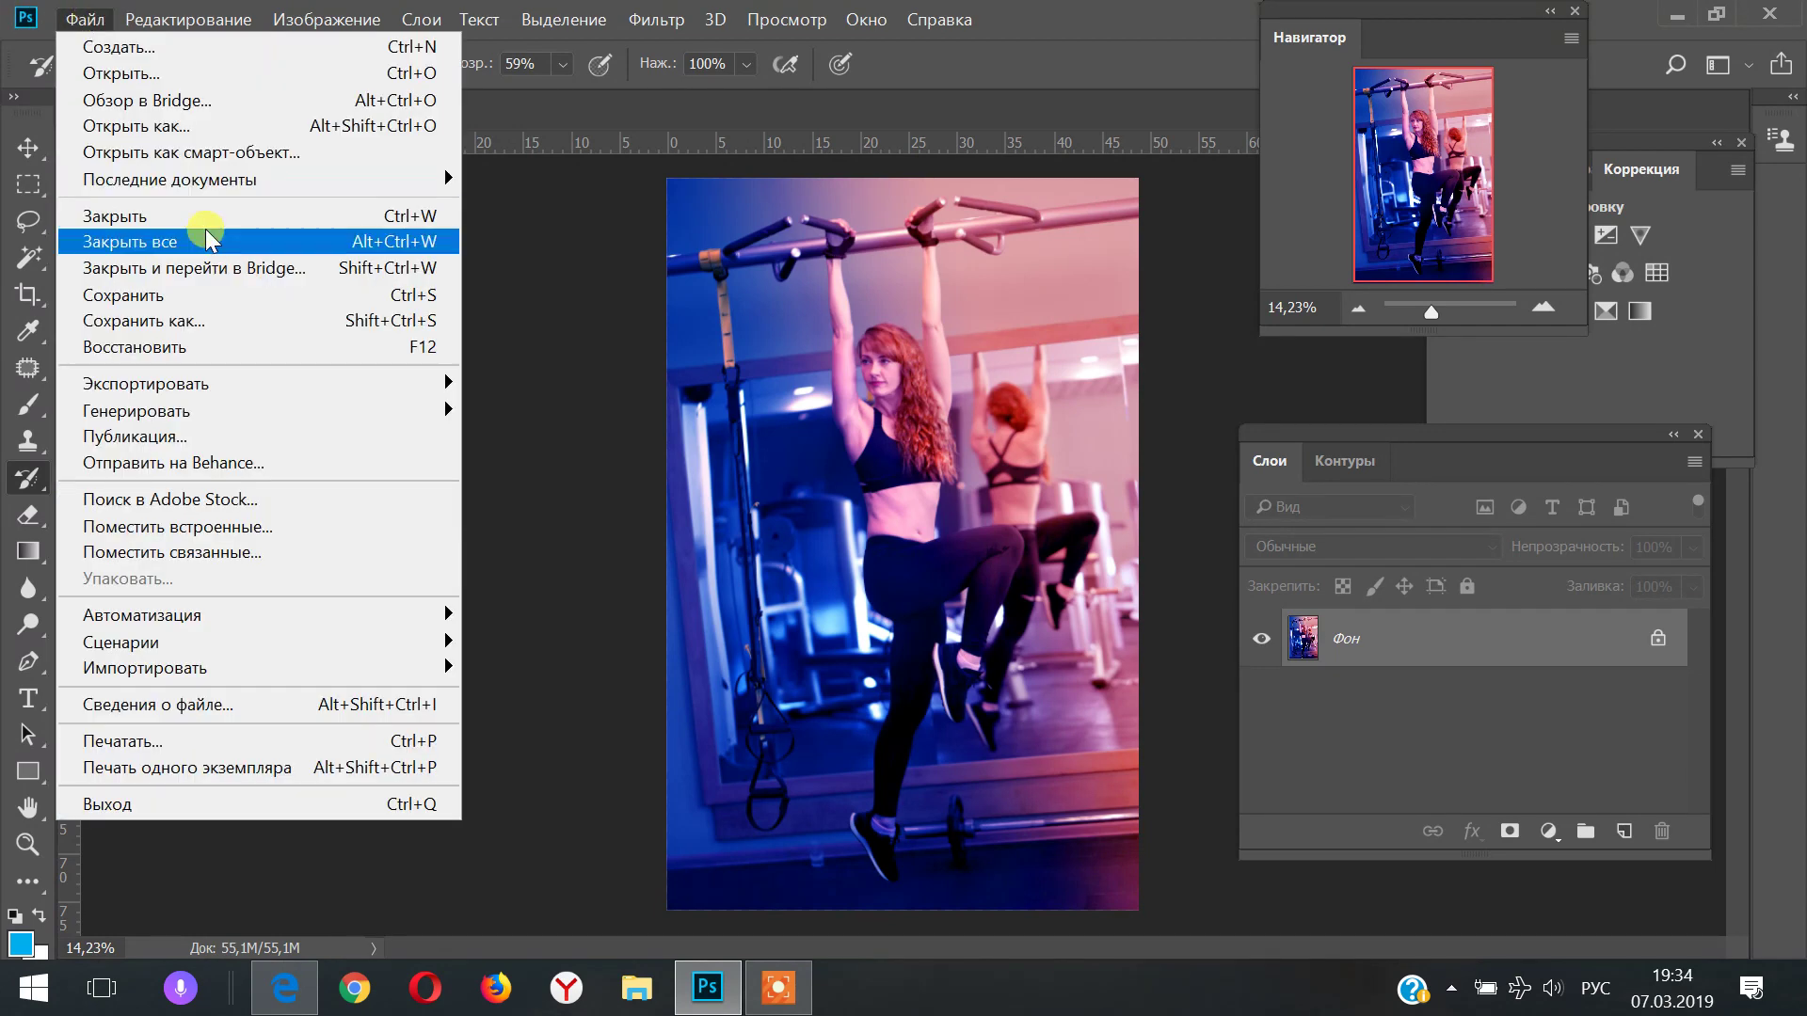
pyautogui.click(169, 299)
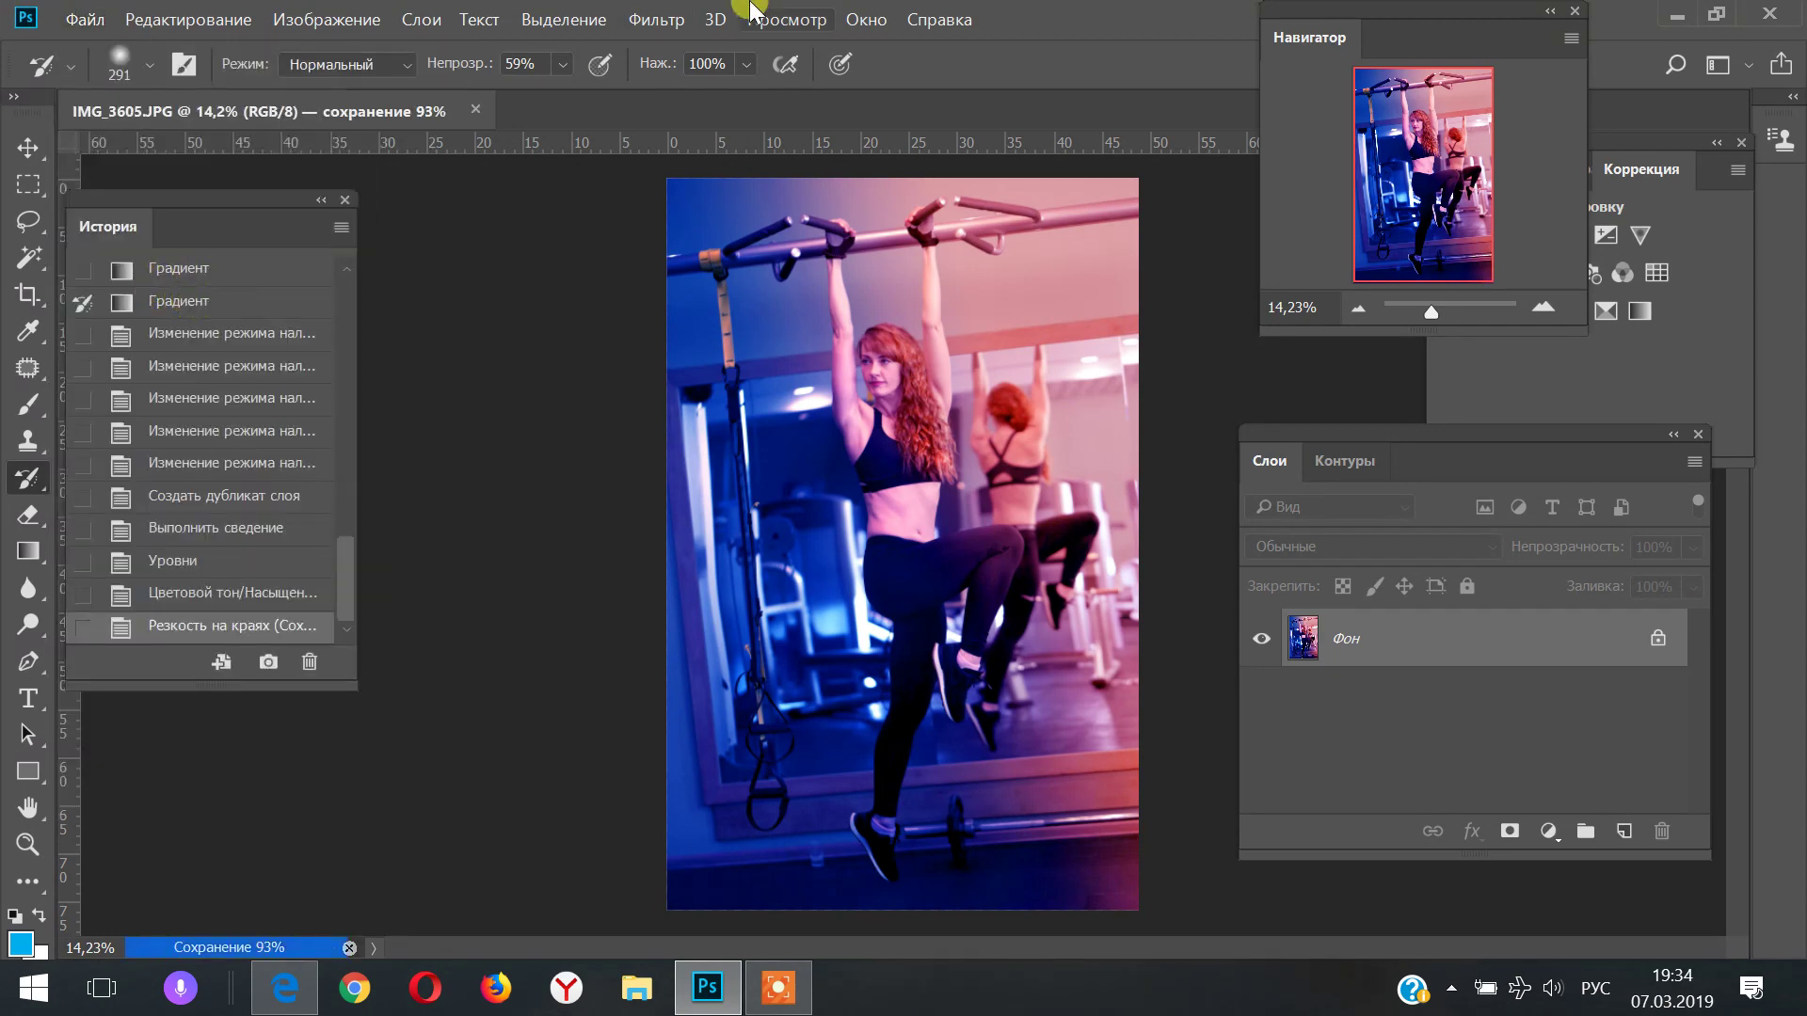
# Close the finished photo and open IMG_3845, the man's gym photo
pyautogui.click(330, 110)
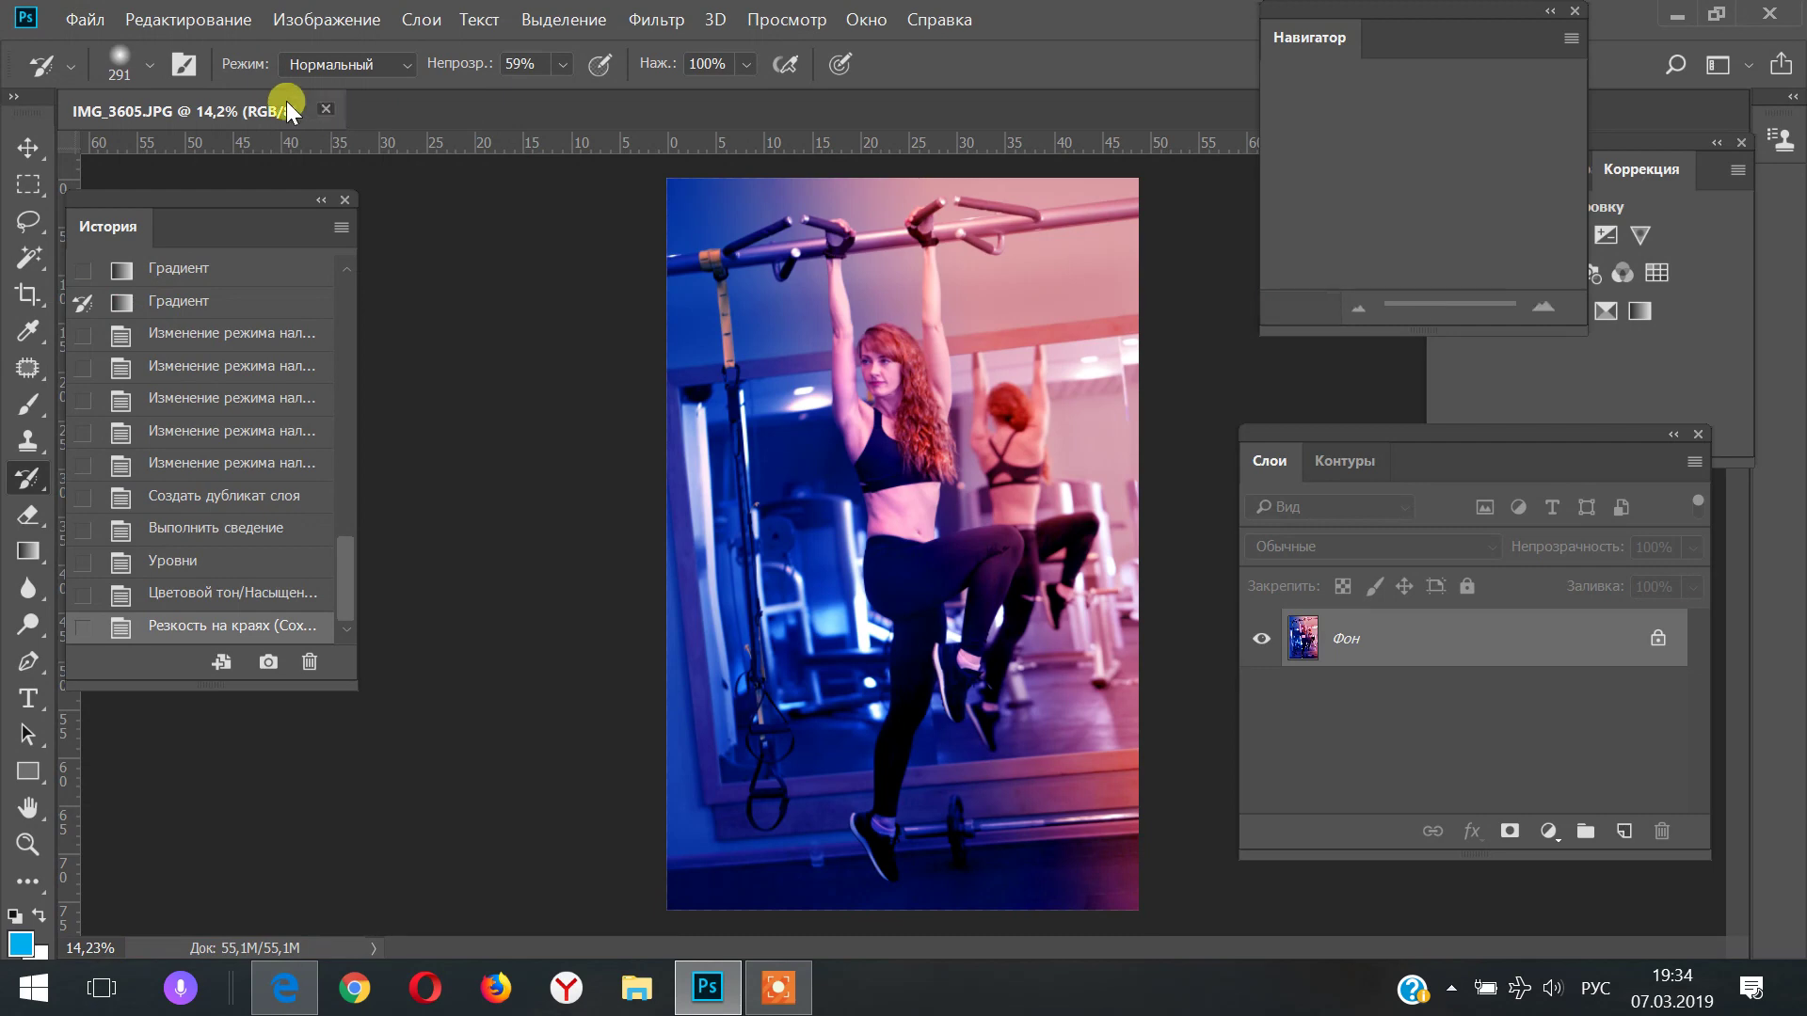
pyautogui.click(82, 18)
pyautogui.click(118, 73)
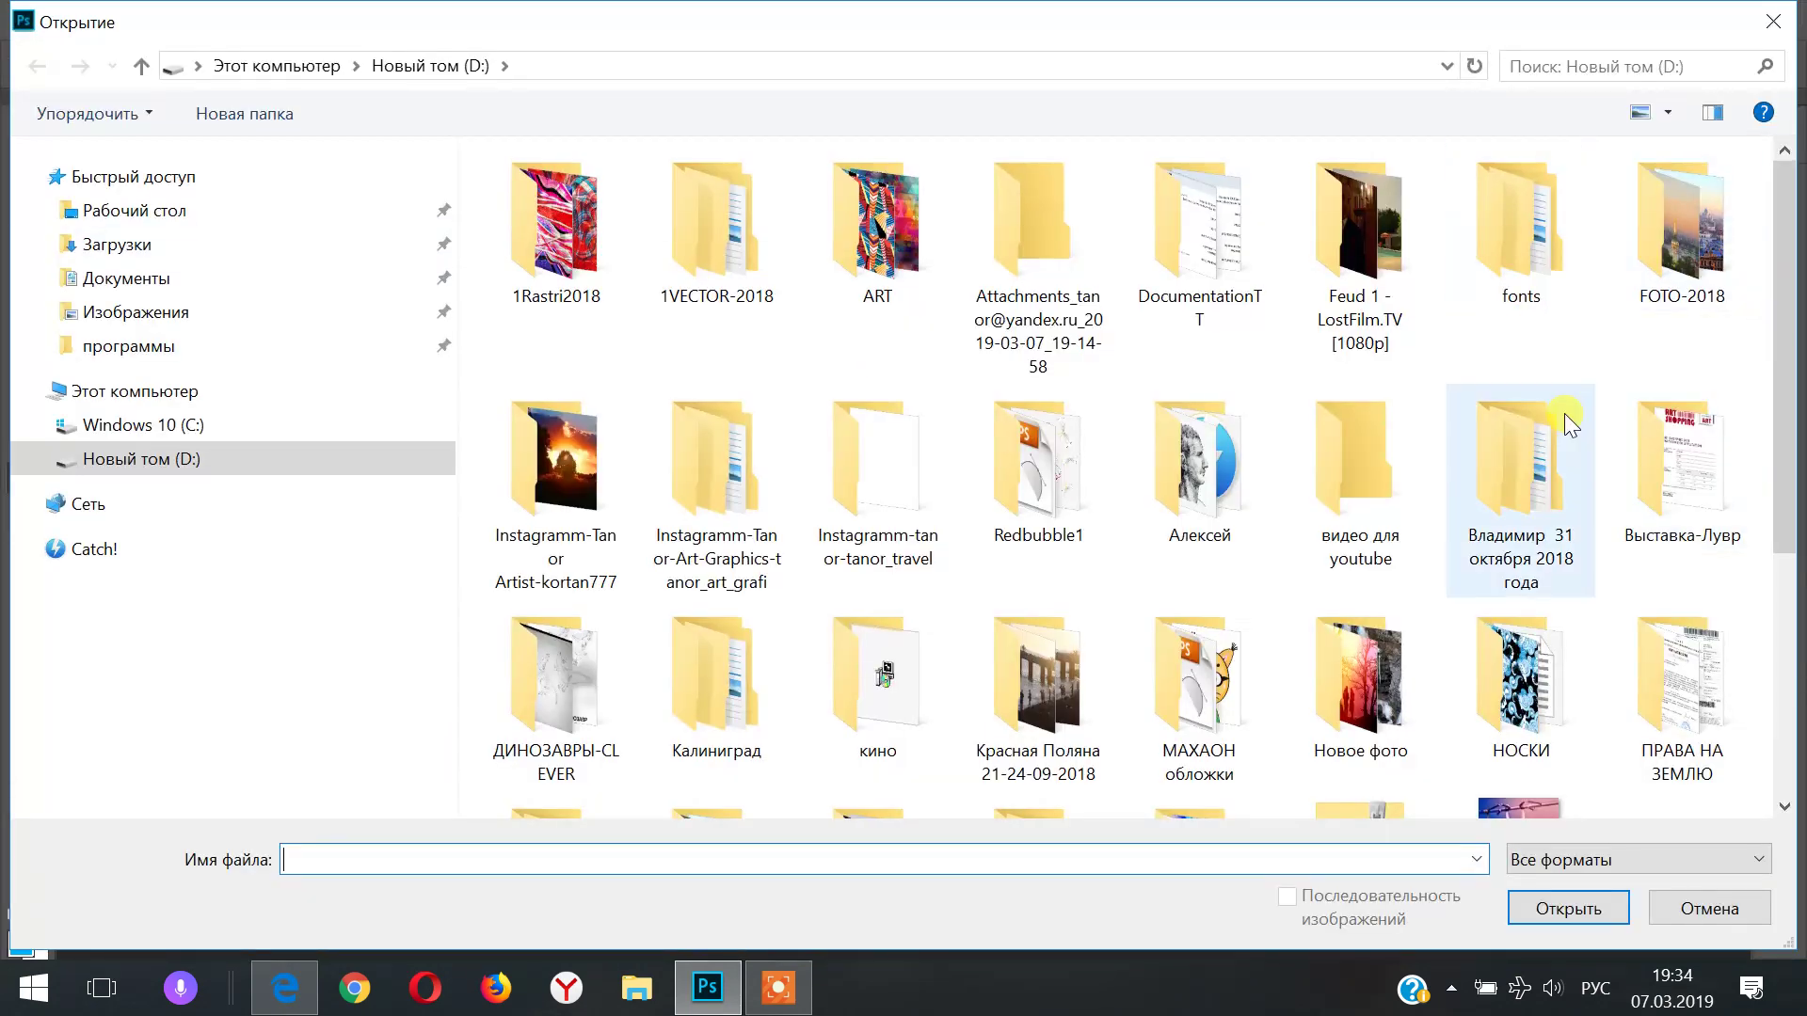
pyautogui.scroll(-2, 1770, 367)
pyautogui.doubleClick(1664, 582)
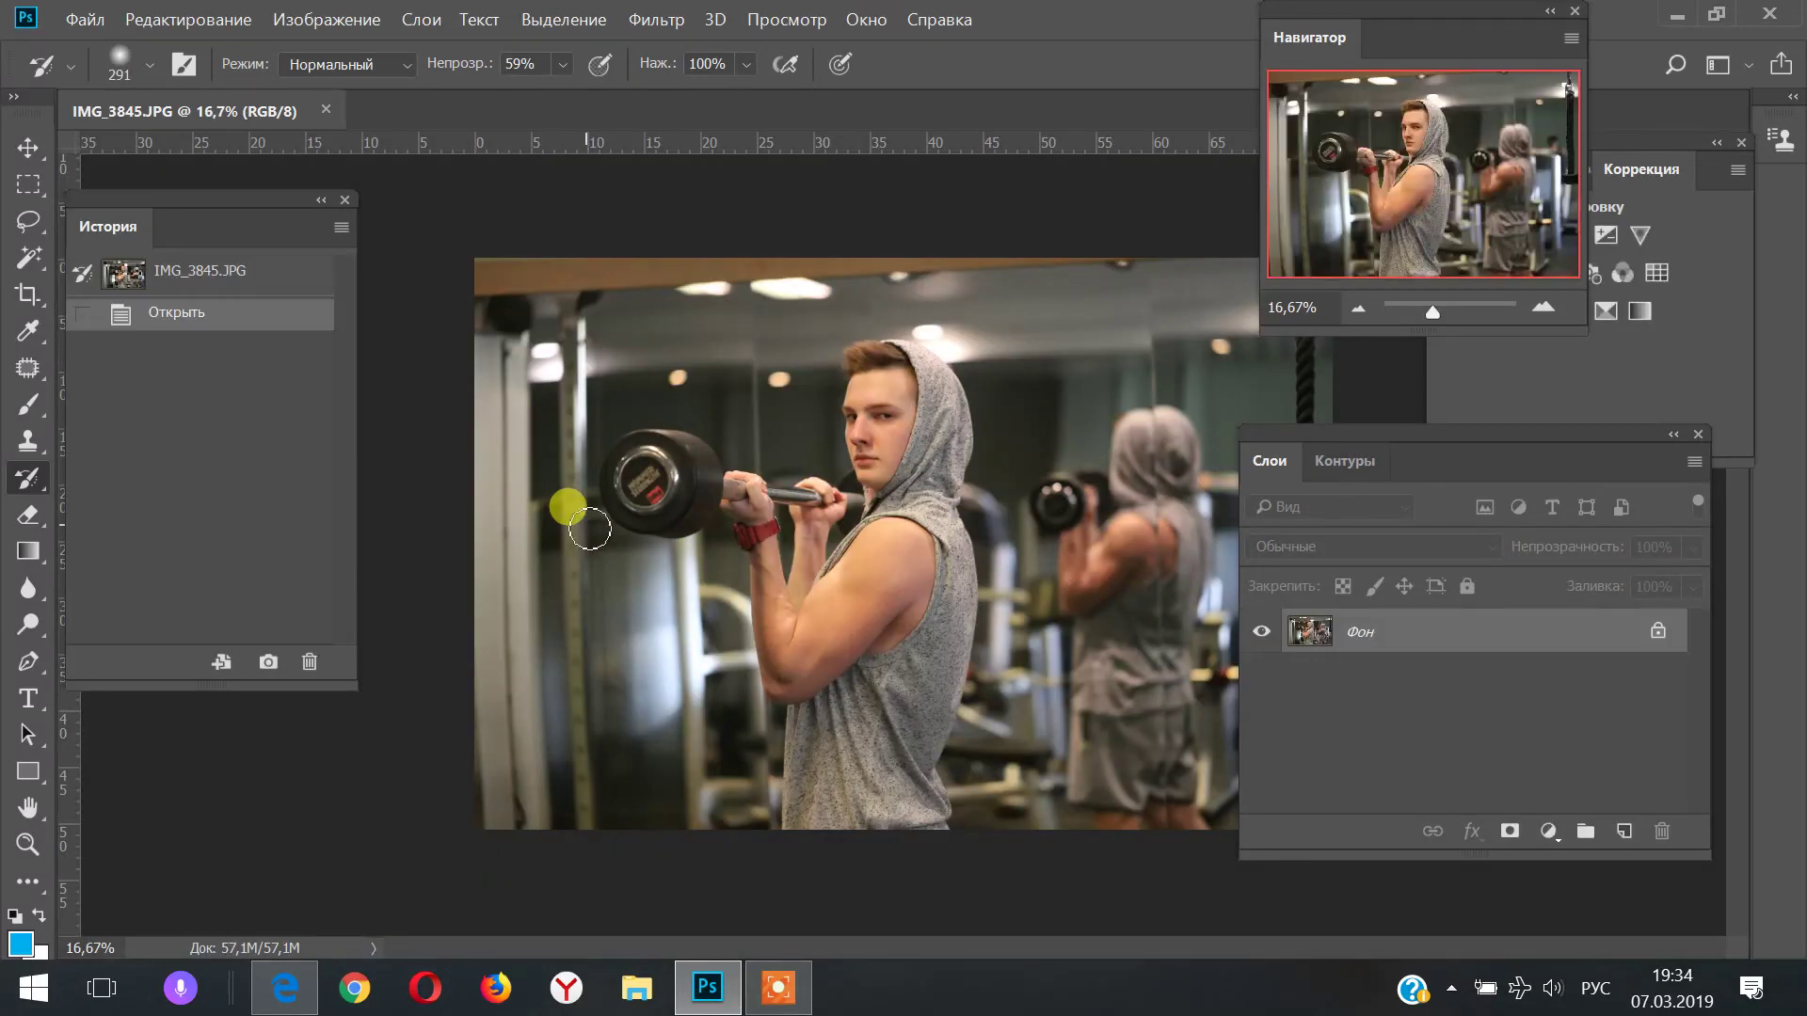
# Crop a thin strip off the photo's edge with the Crop tool
pyautogui.click(28, 298)
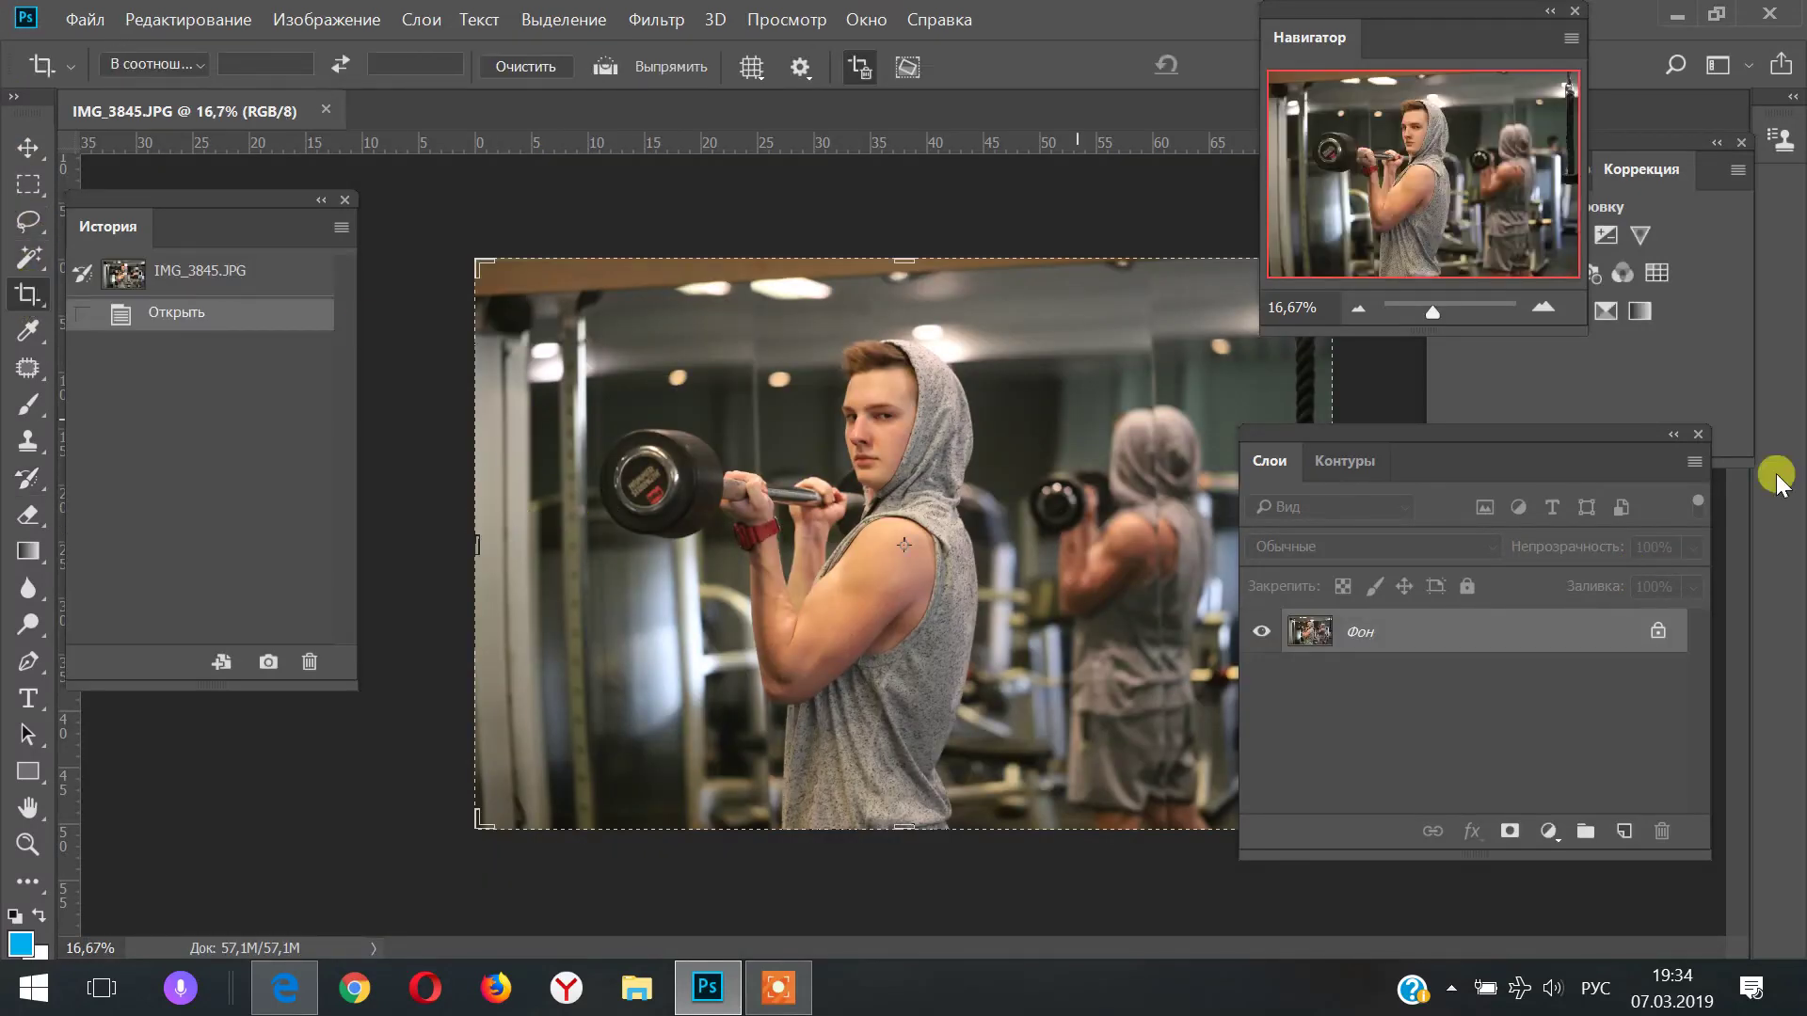
pyautogui.moveTo(1315, 391); pyautogui.dragTo(1303, 400)
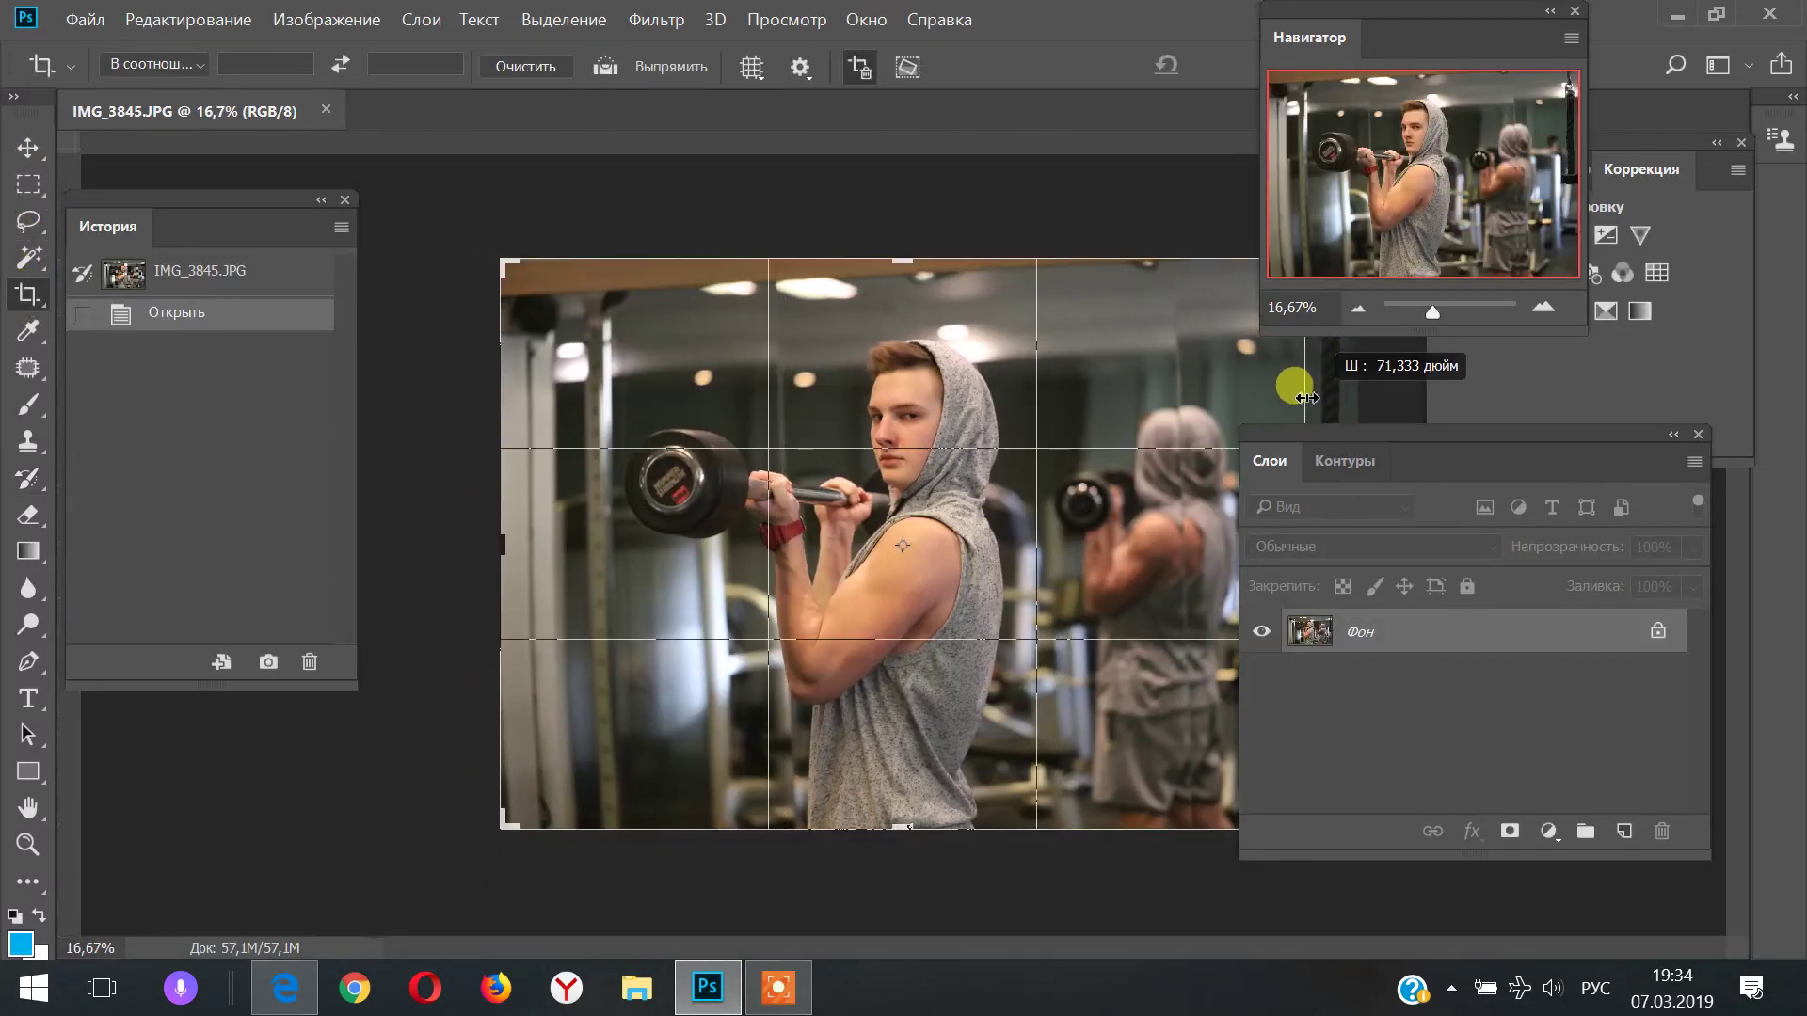
pyautogui.press('Return')
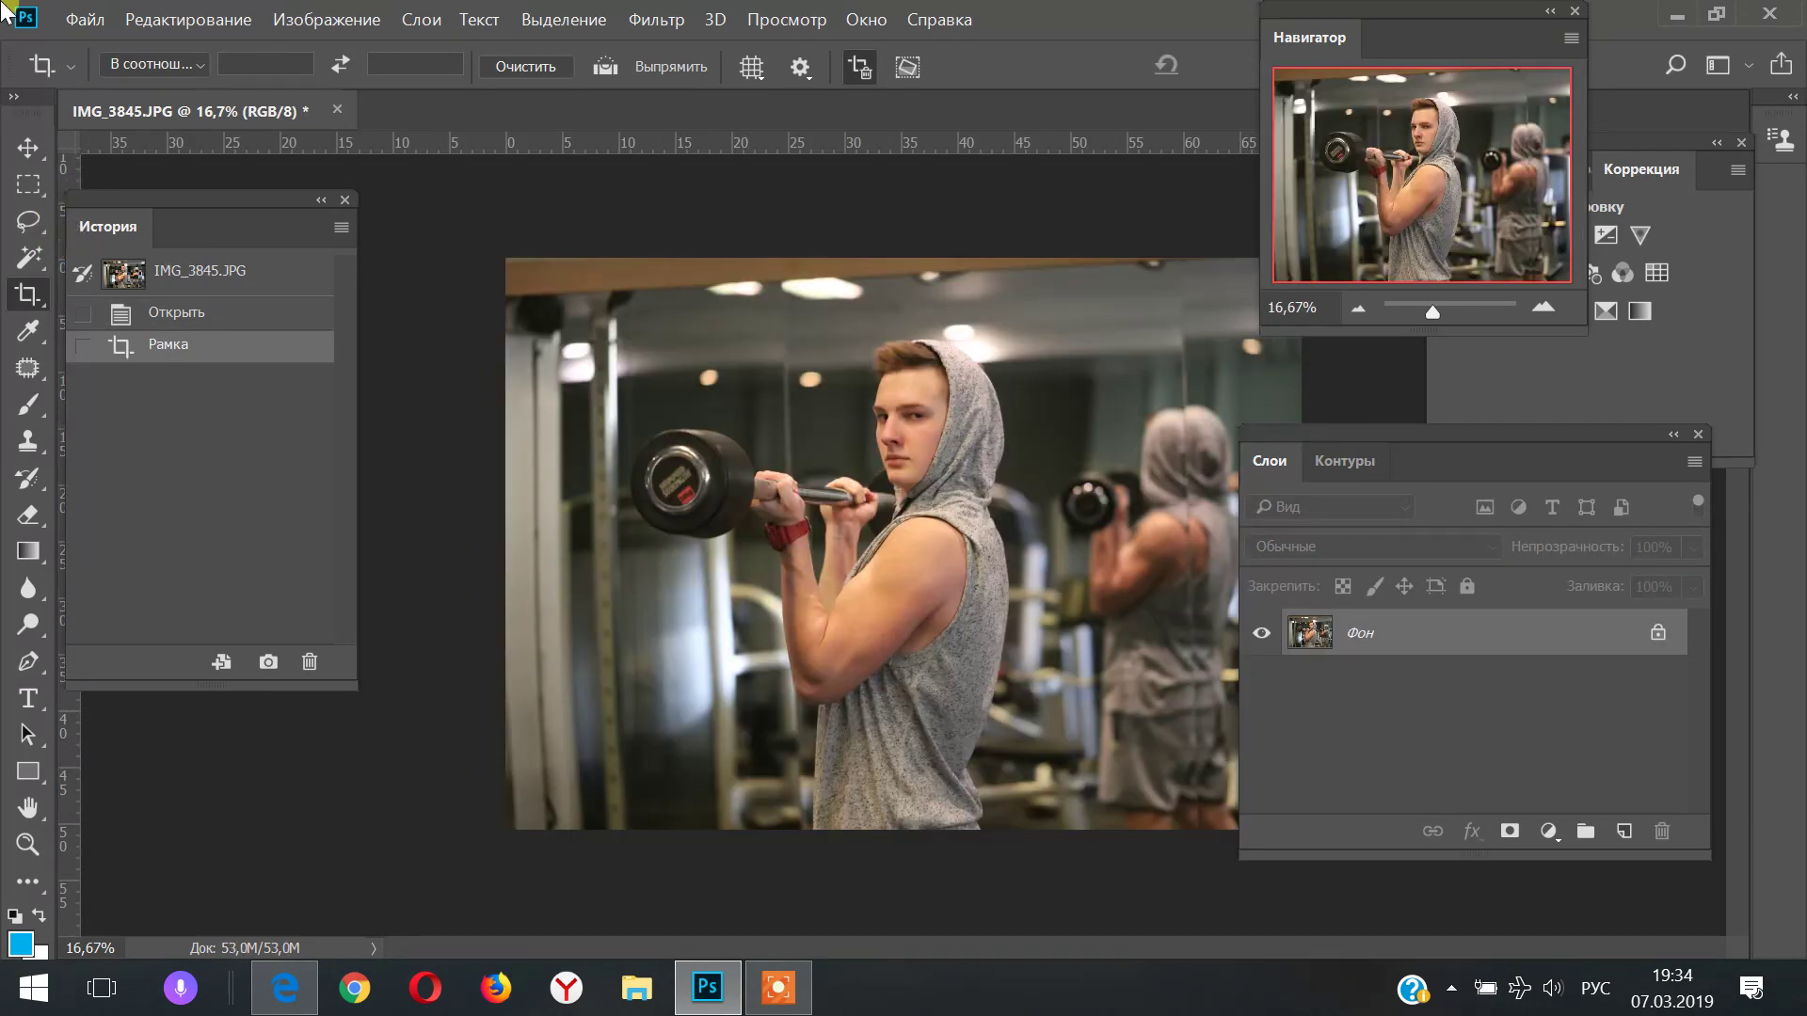
# Apply a Levels correction with input black 24 and white 238
pyautogui.click(367, 19)
pyautogui.moveTo(333, 83)
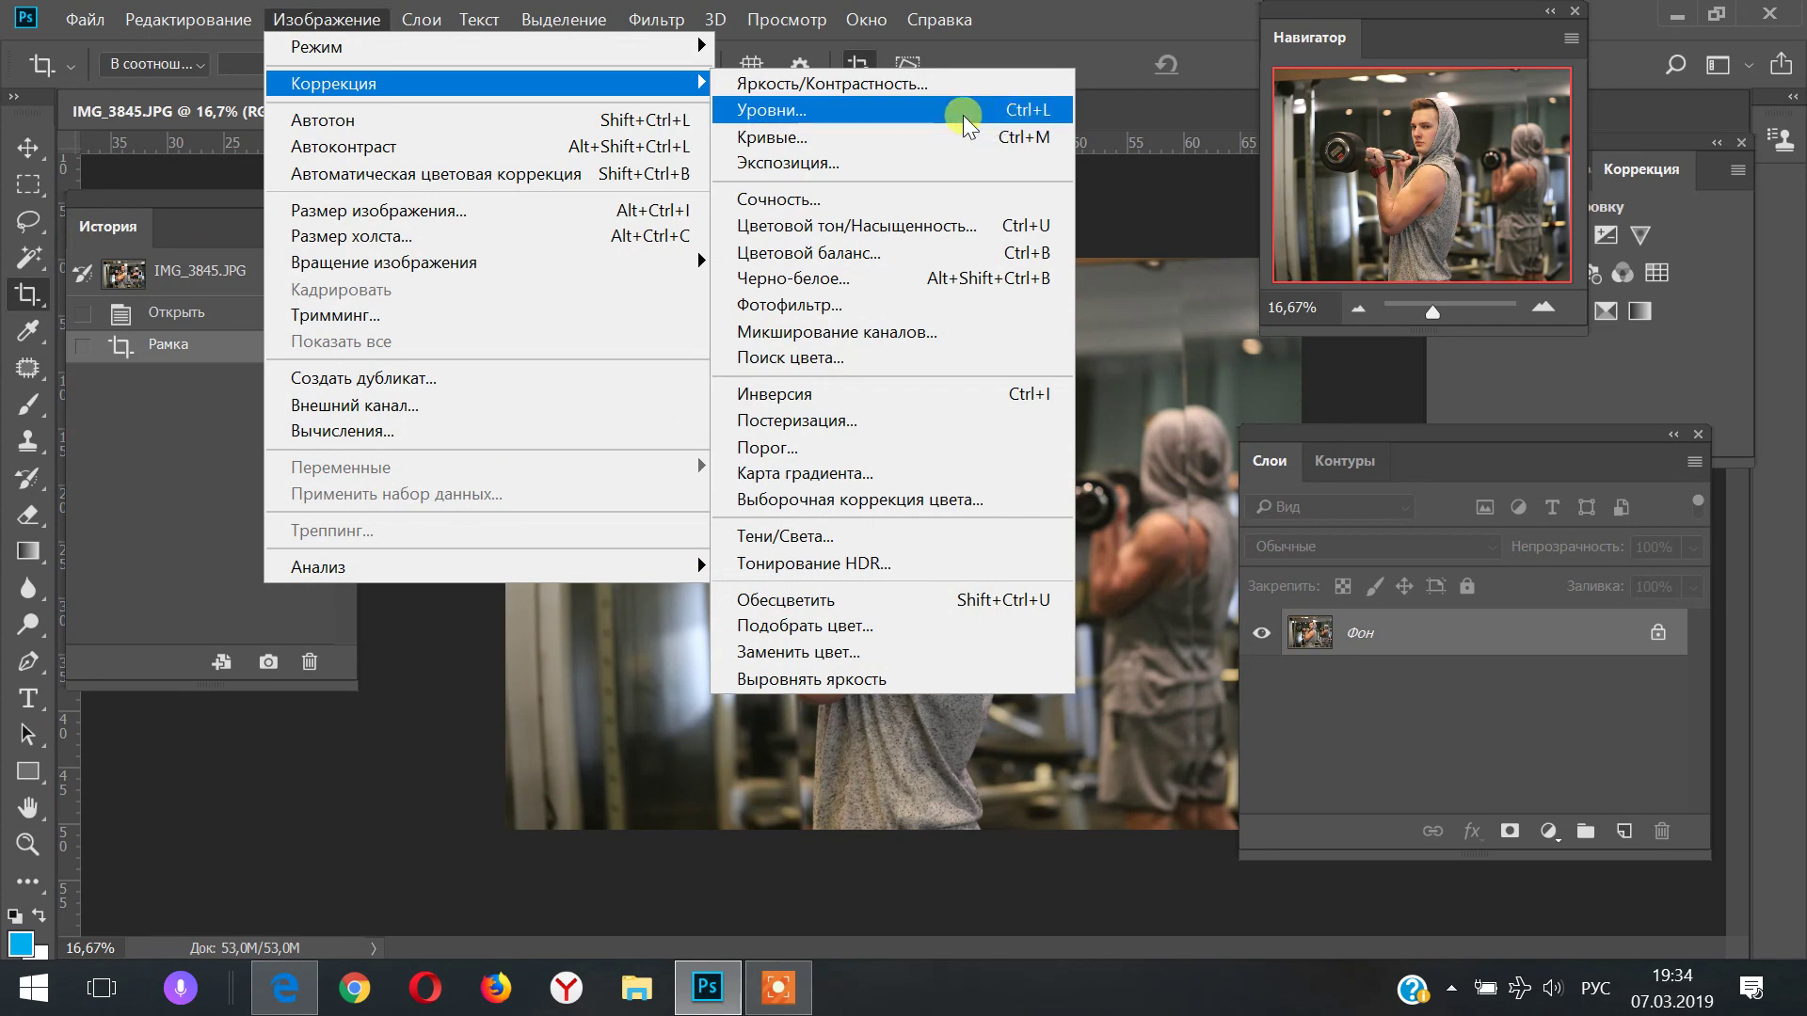
pyautogui.click(963, 111)
pyautogui.moveTo(980, 431); pyautogui.dragTo(960, 431)
pyautogui.moveTo(634, 438); pyautogui.dragTo(659, 443)
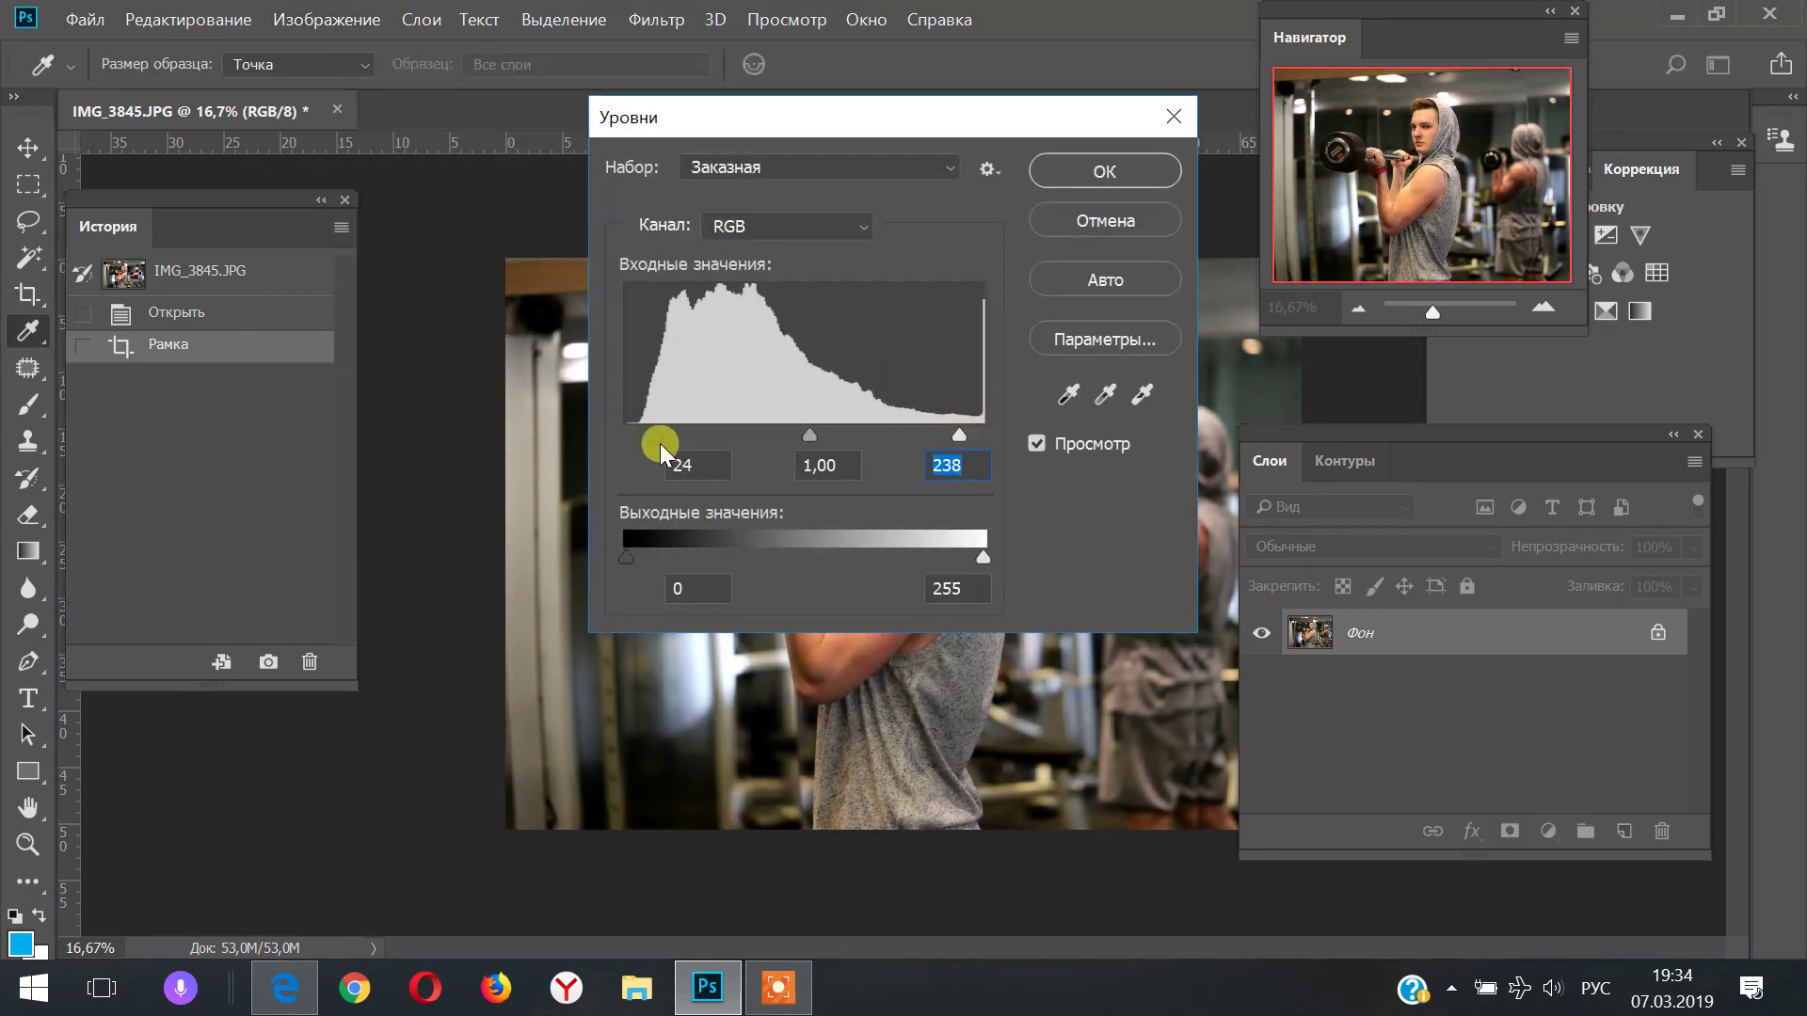
pyautogui.click(1124, 179)
# Save the corrected photo, accepting the JPEG Options quality settings
pyautogui.click(76, 26)
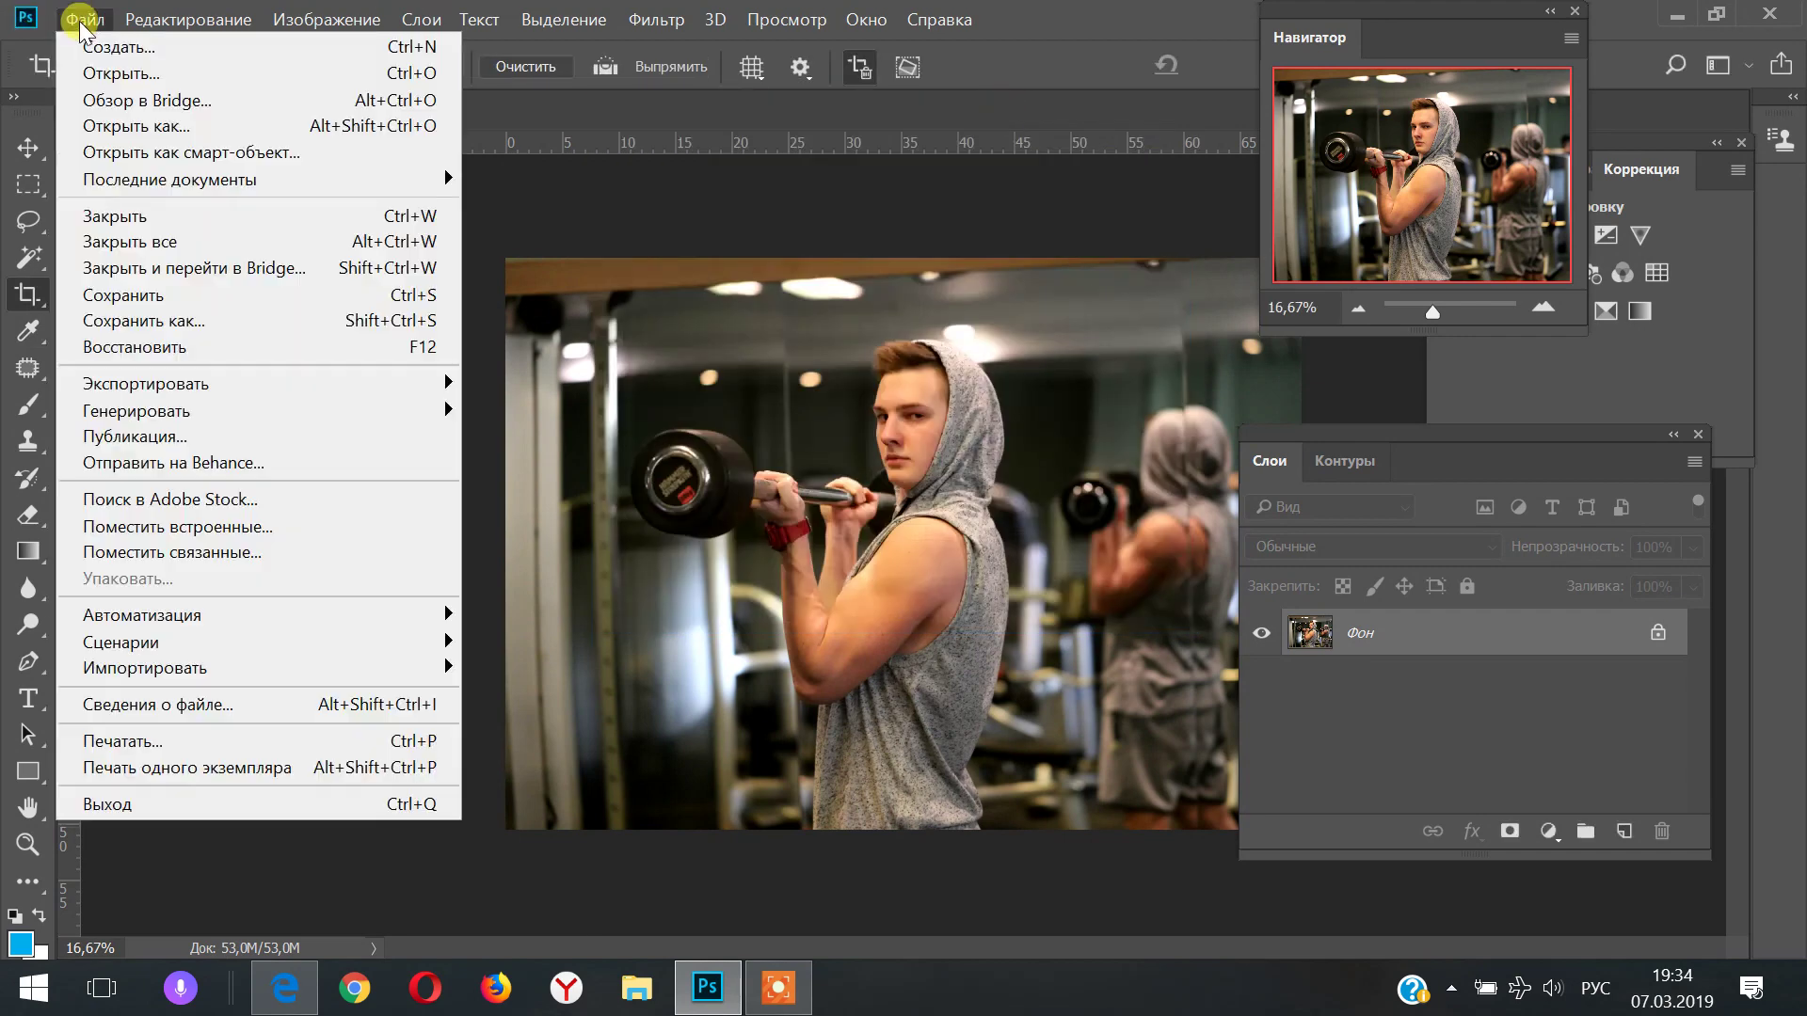
pyautogui.click(150, 290)
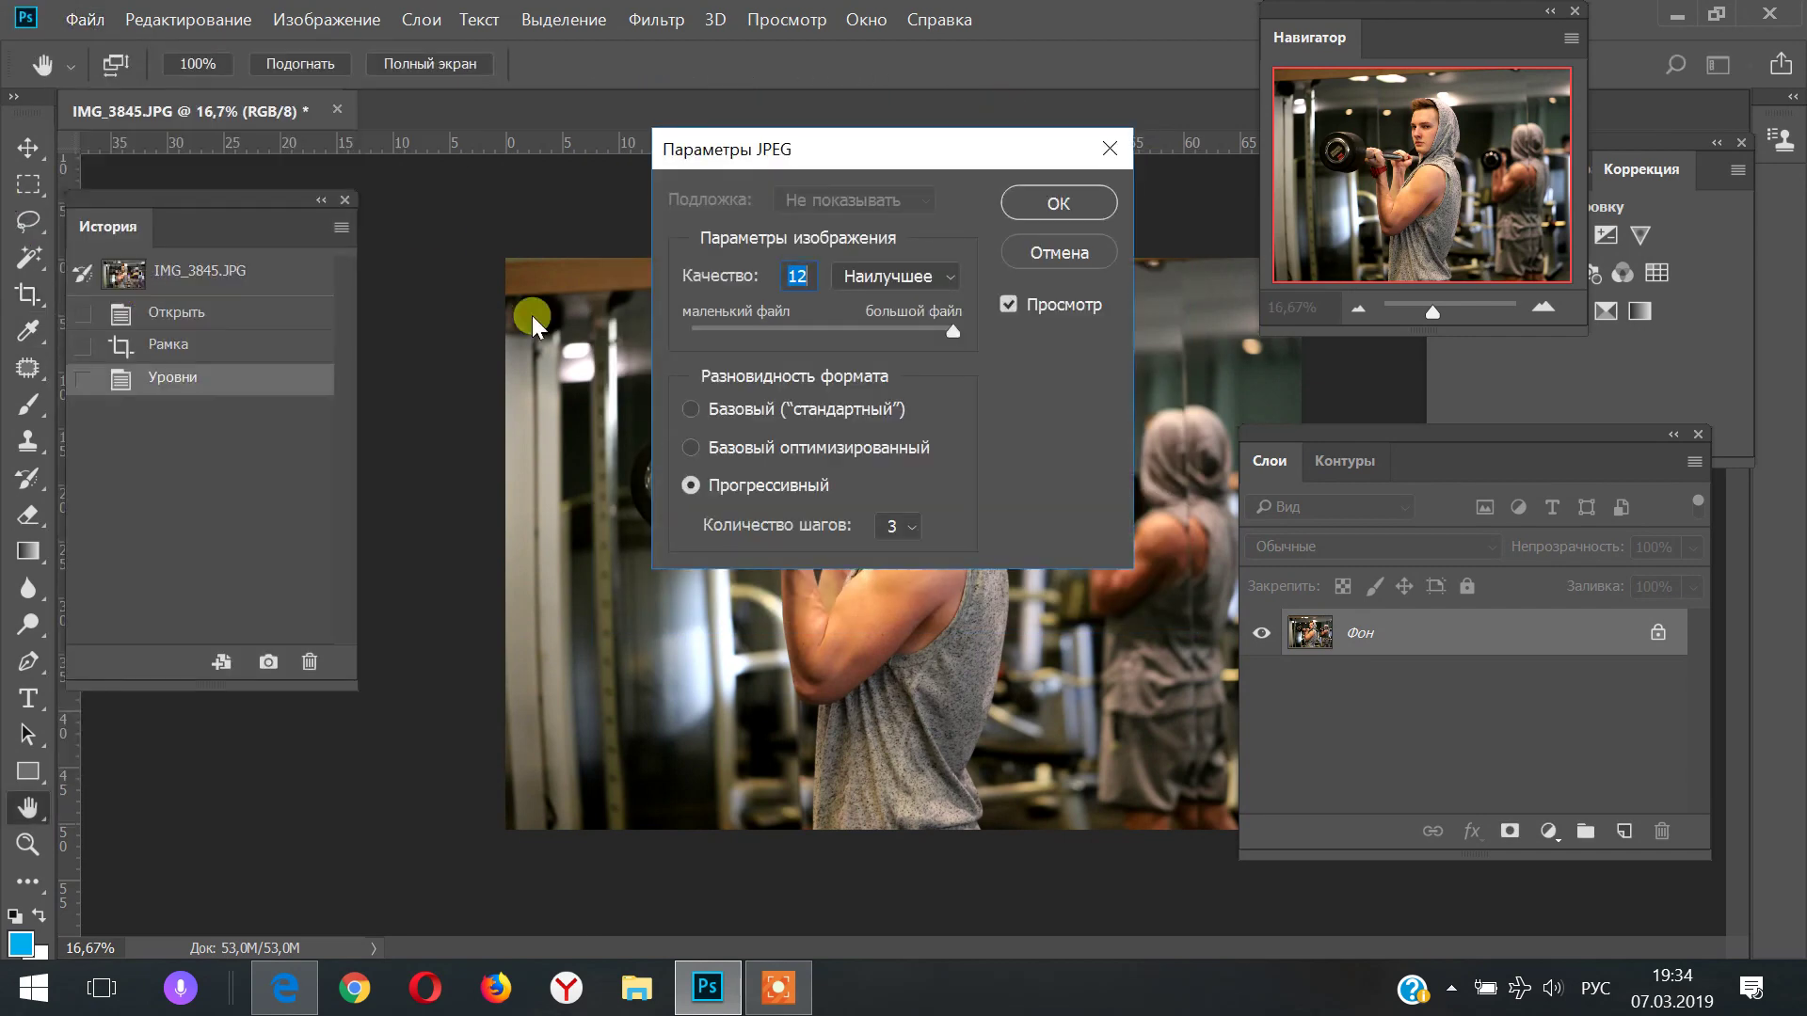
pyautogui.click(1052, 209)
pyautogui.press('c')
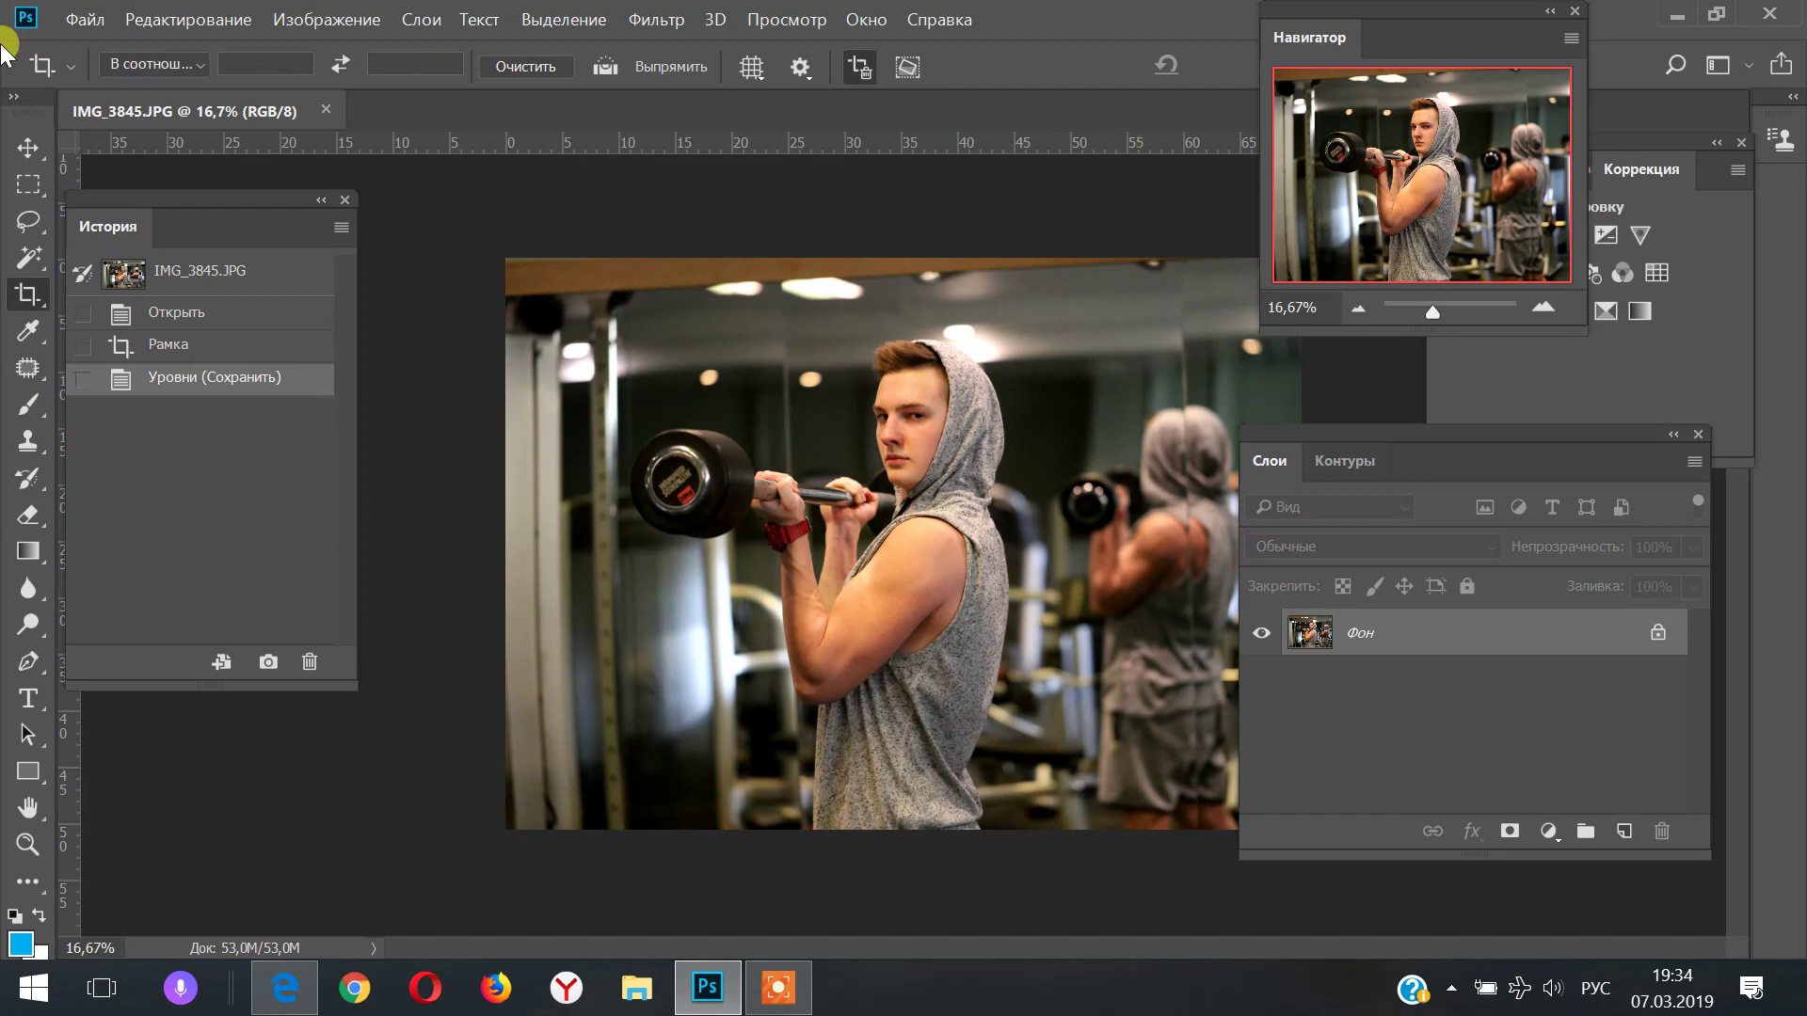
pyautogui.click(285, 17)
pyautogui.moveTo(335, 83)
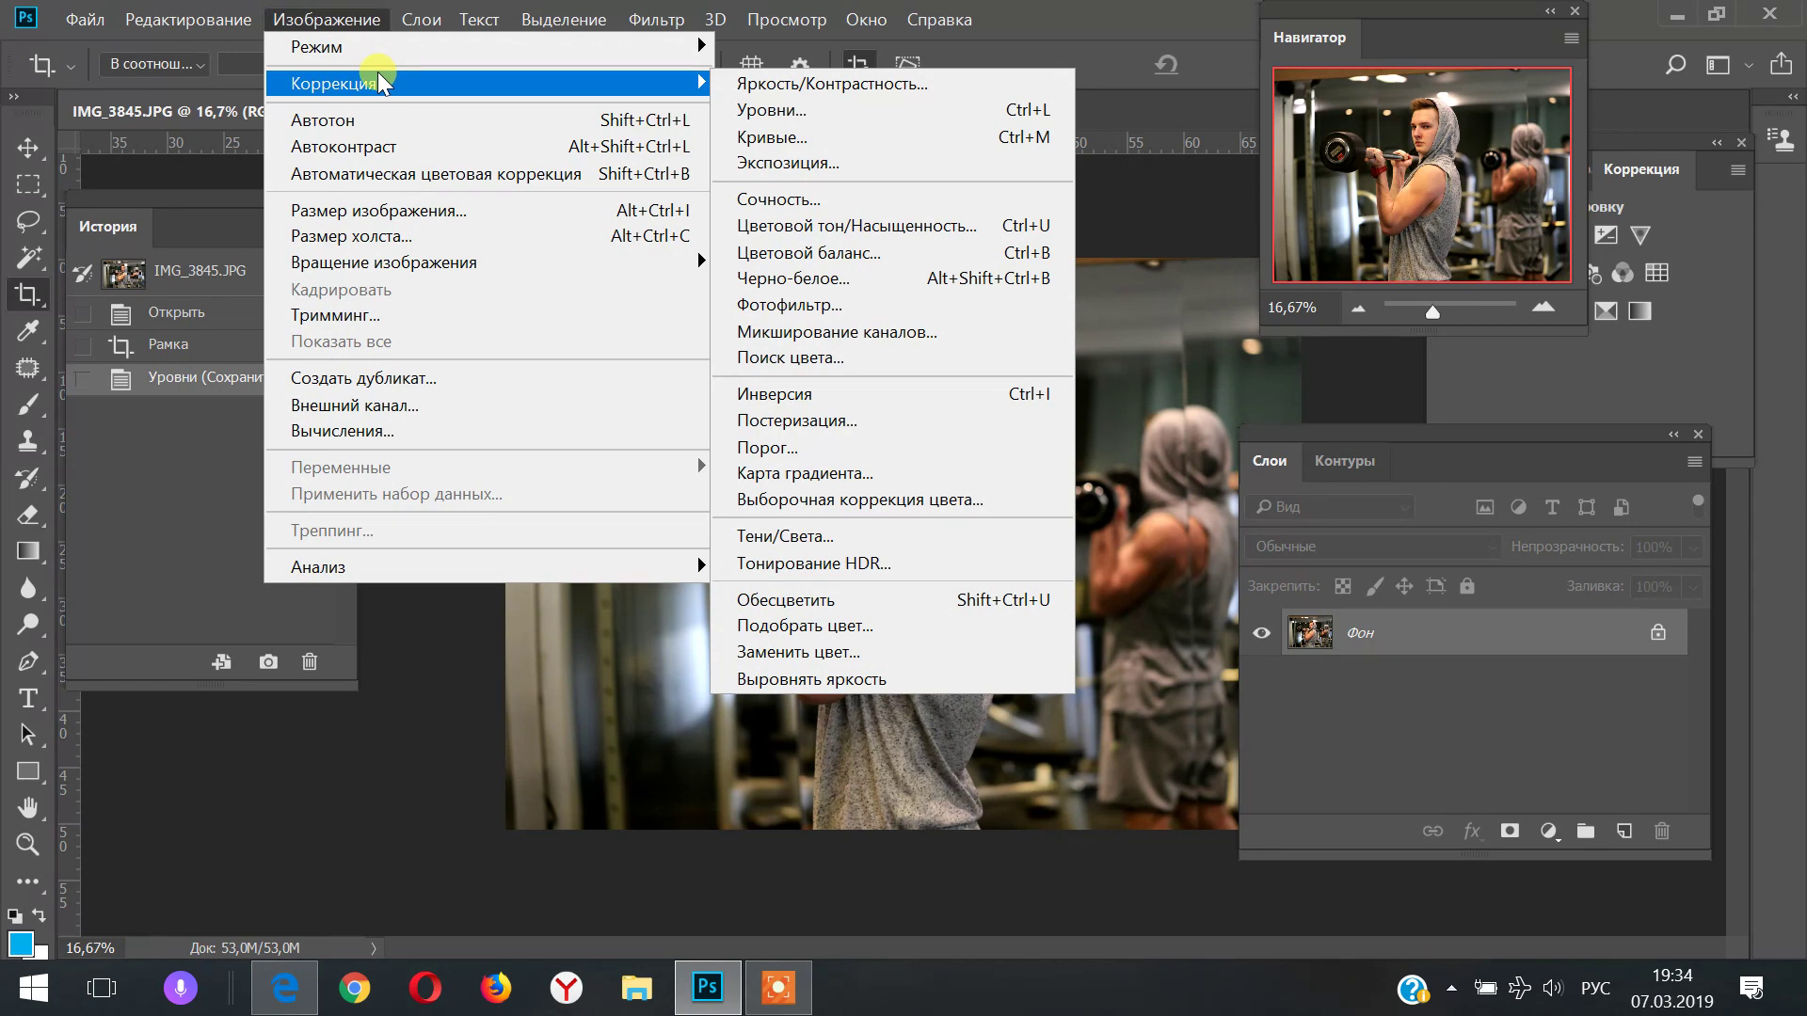
# Desaturate the photo to black and white and zoom in on the man's arm
pyautogui.click(862, 602)
pyautogui.click(3, 211)
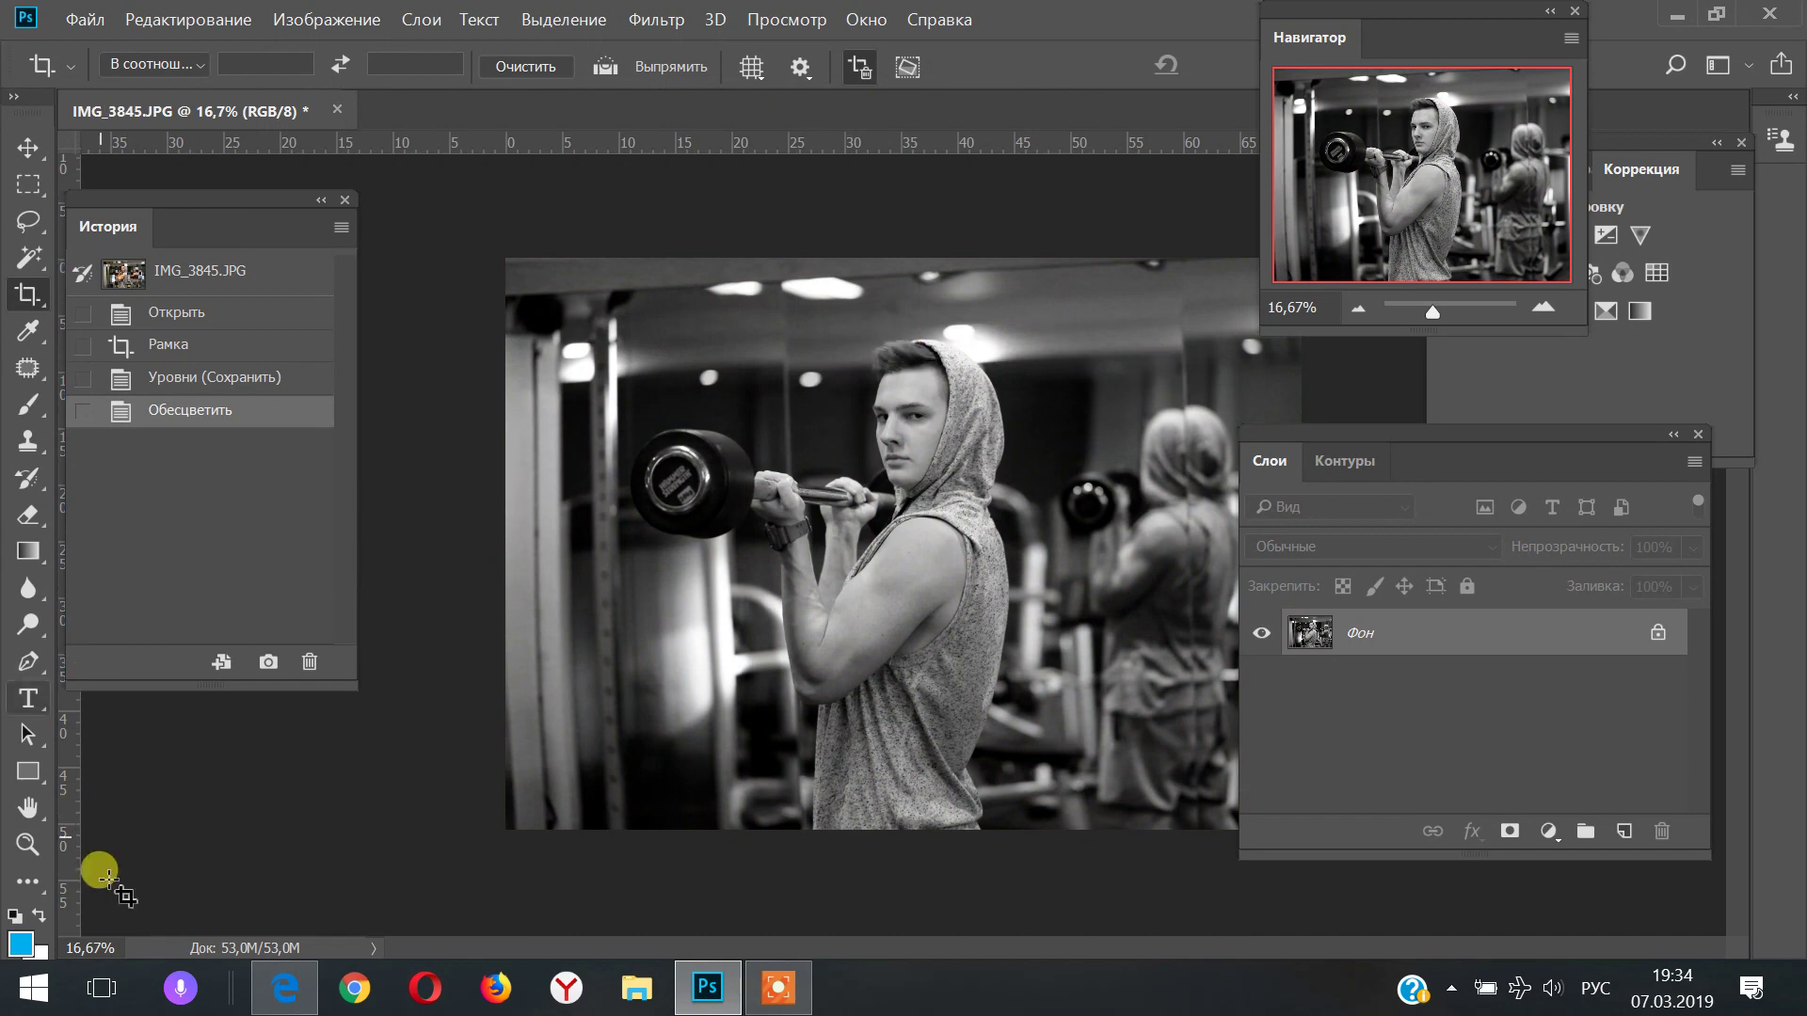
pyautogui.click(29, 842)
pyautogui.click(974, 521)
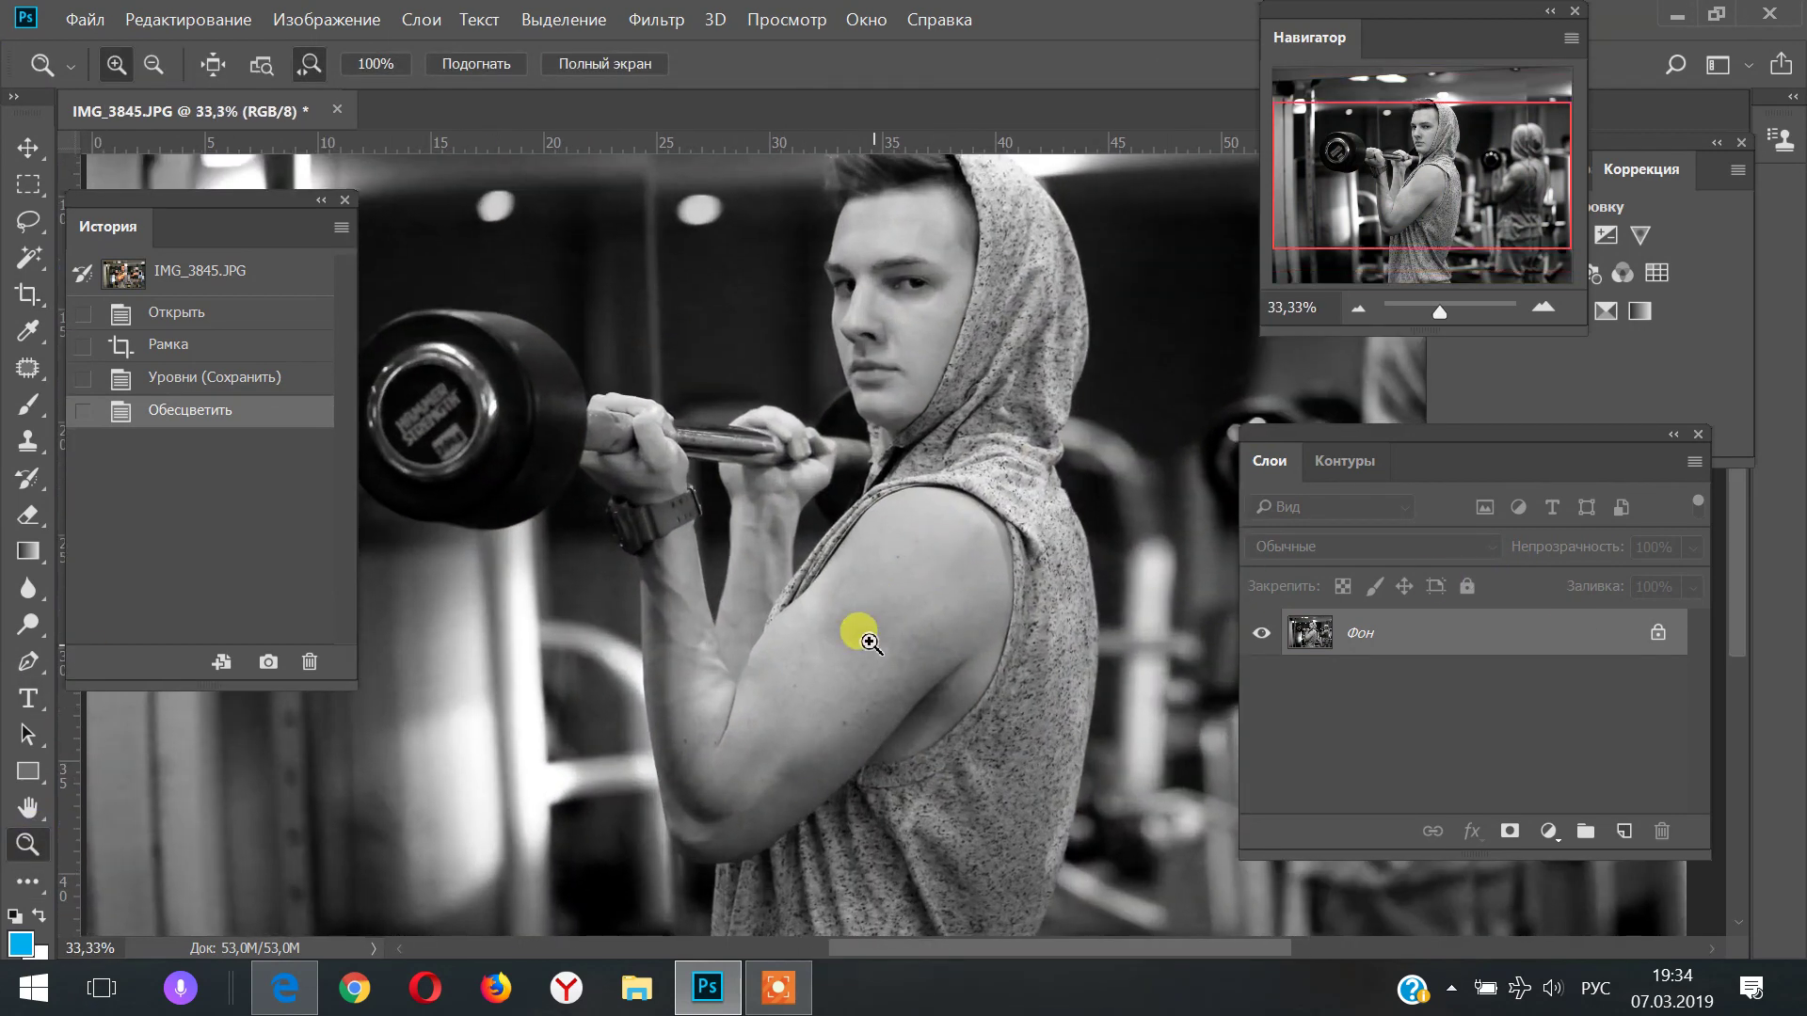
pyautogui.click(867, 640)
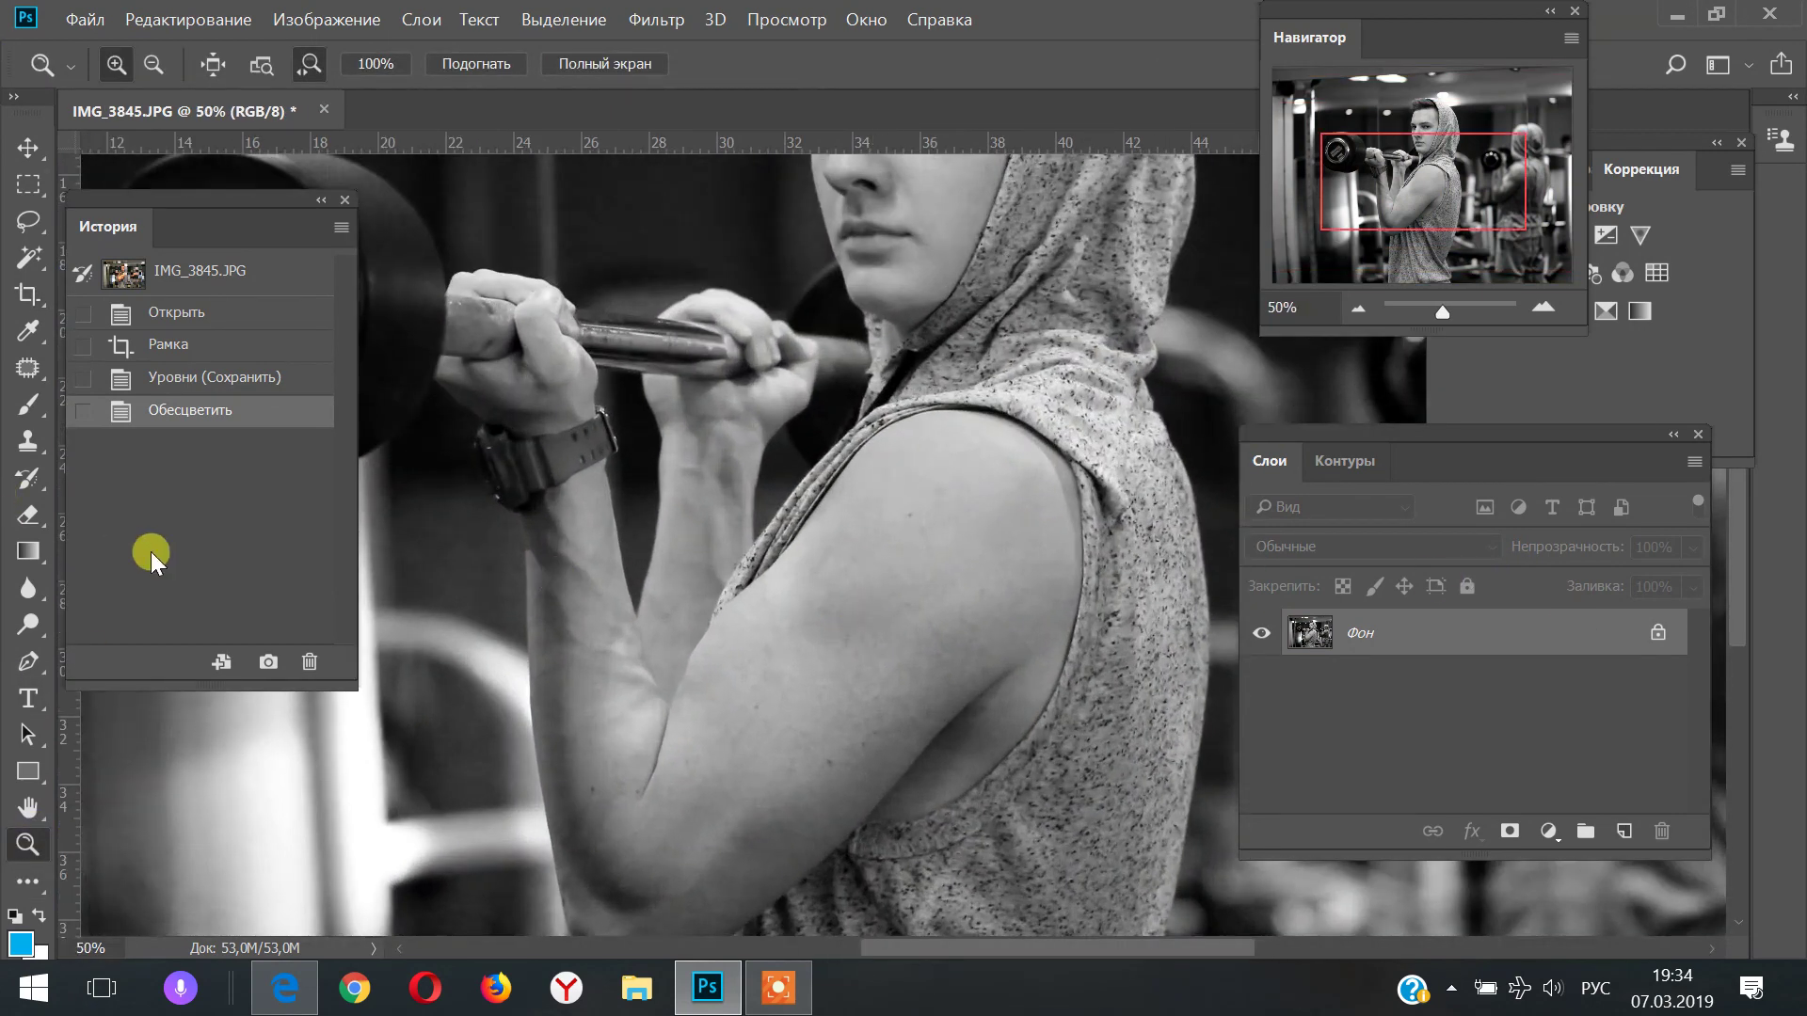
# Set the Clone Stamp opacity to 52%, undoing the trial retouches on the arm
pyautogui.click(28, 441)
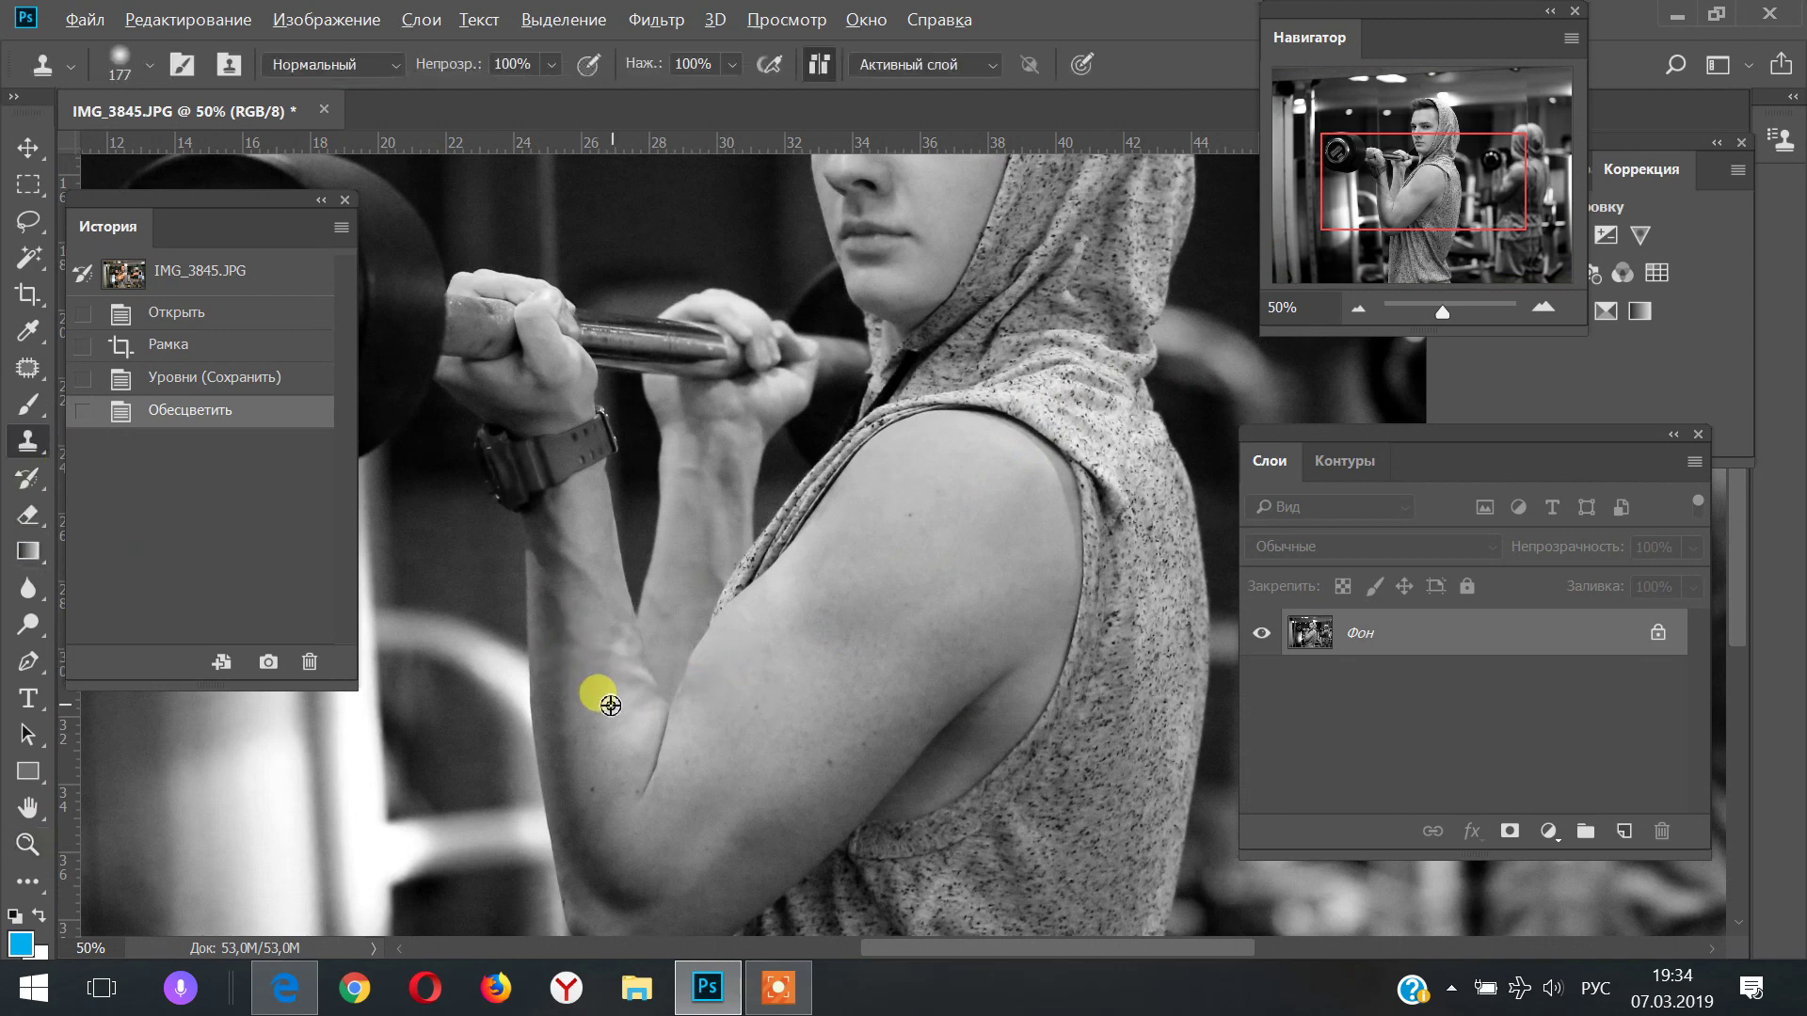
pyautogui.click(591, 664)
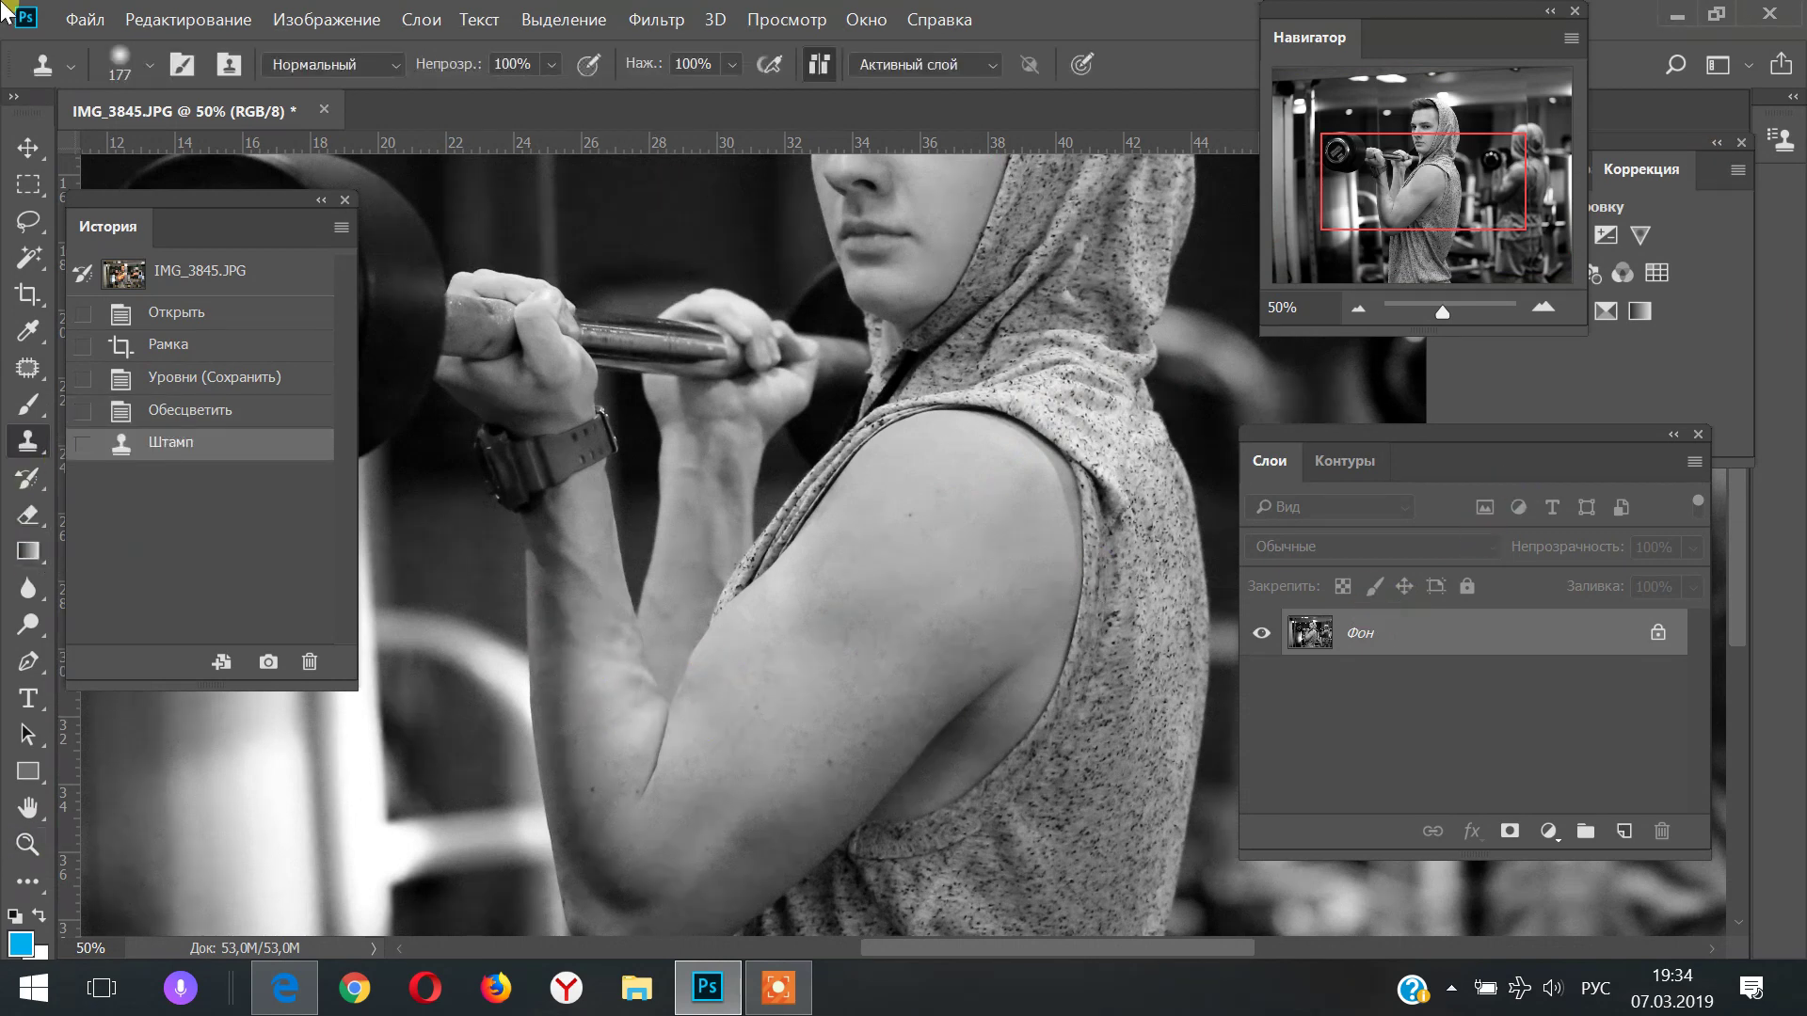
pyautogui.click(151, 19)
pyautogui.click(370, 41)
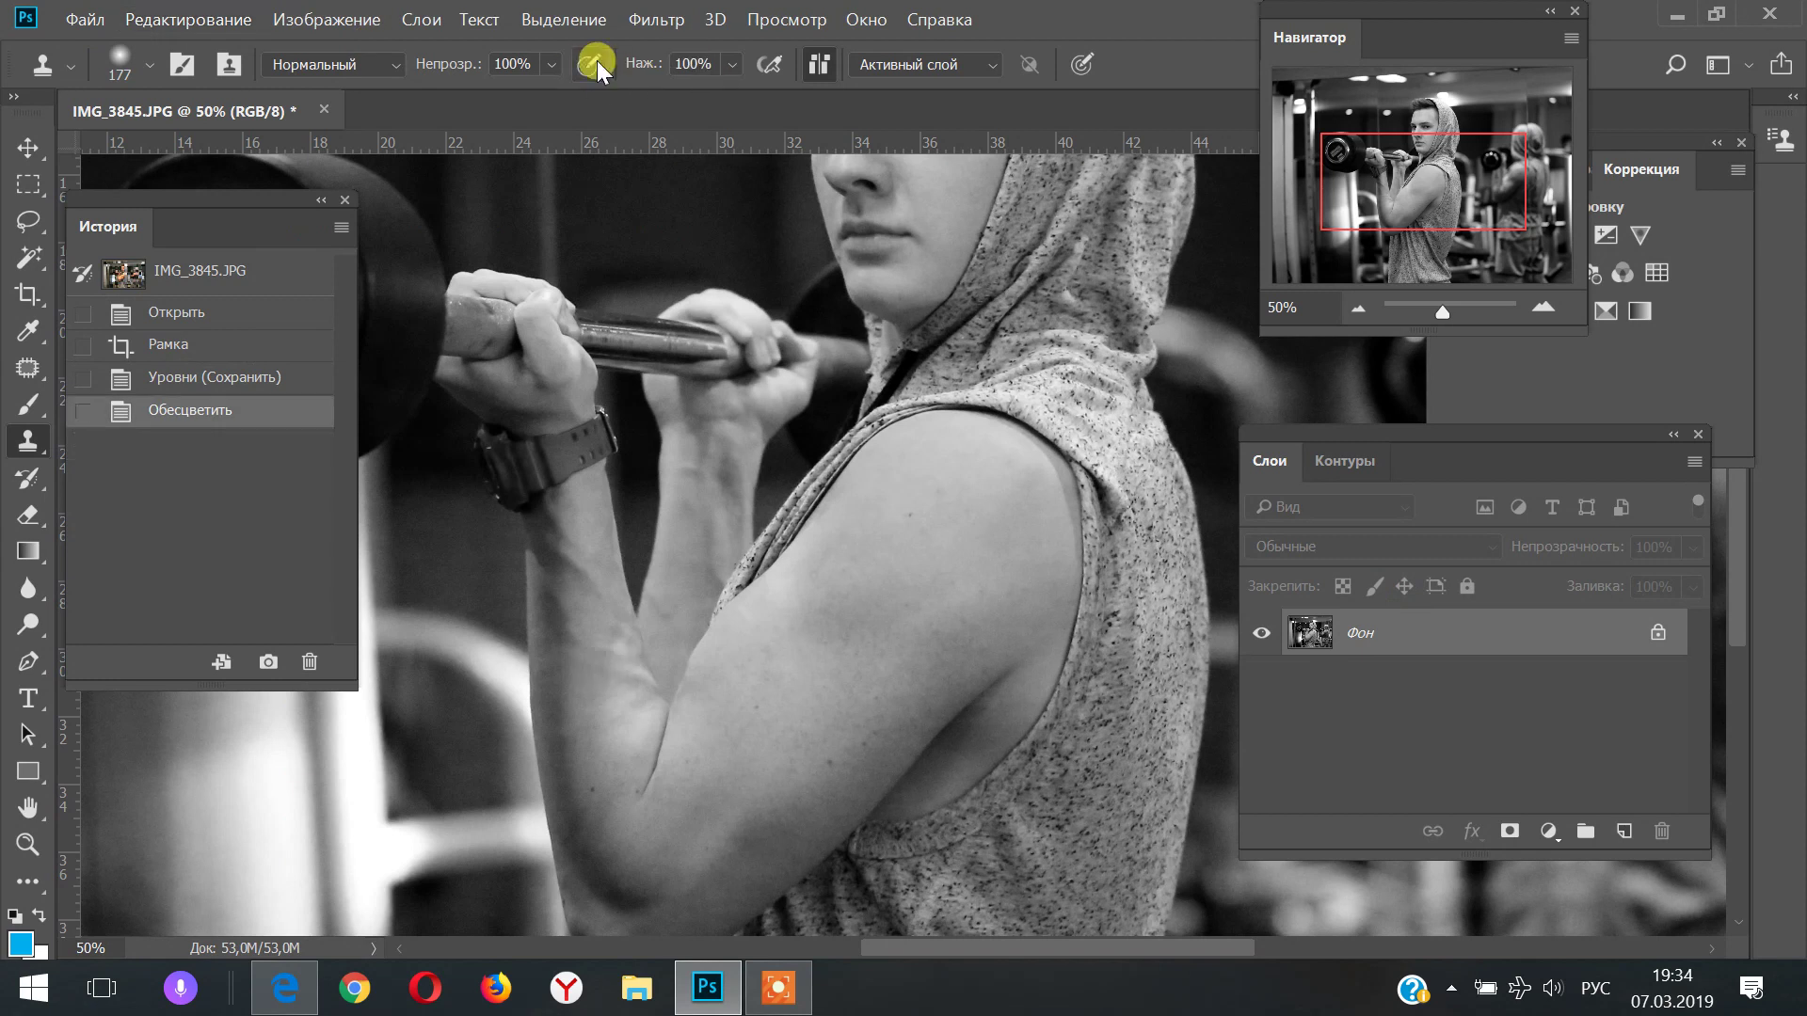
pyautogui.click(554, 66)
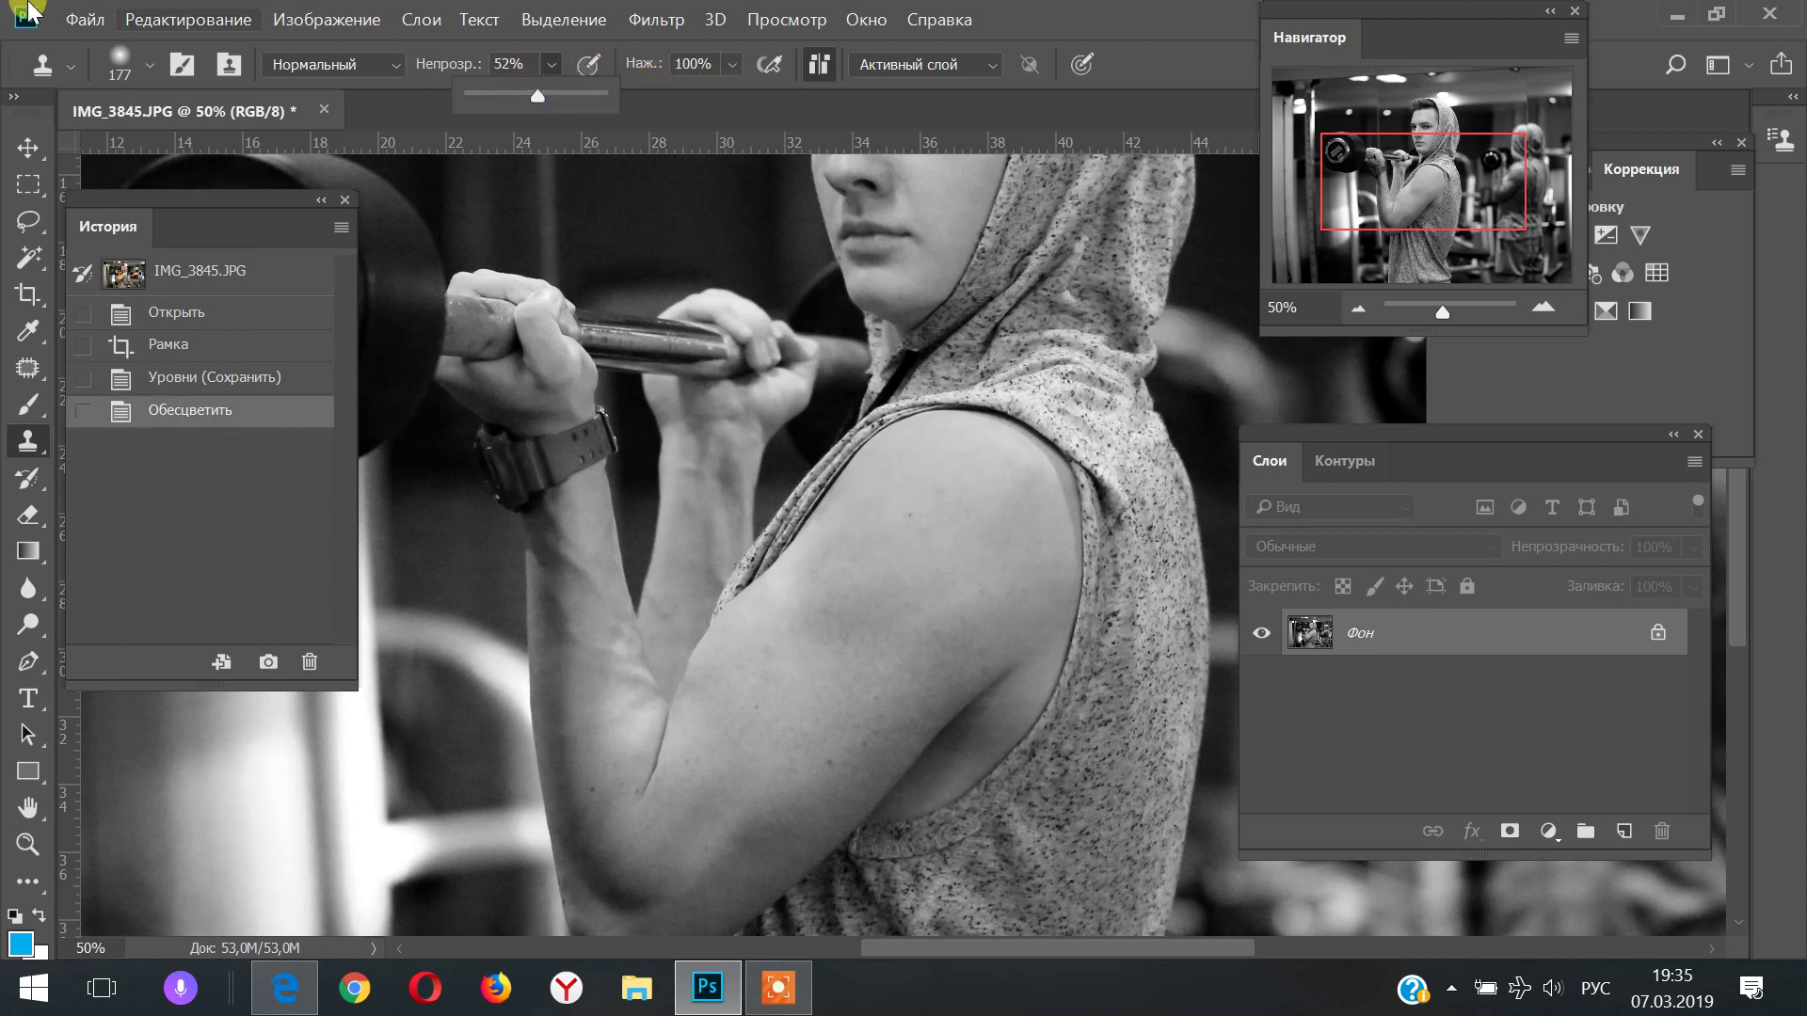
pyautogui.moveTo(554, 738)
pyautogui.mouseDown()
pyautogui.moveTo(574, 761)
pyautogui.moveTo(591, 647)
pyautogui.mouseUp()
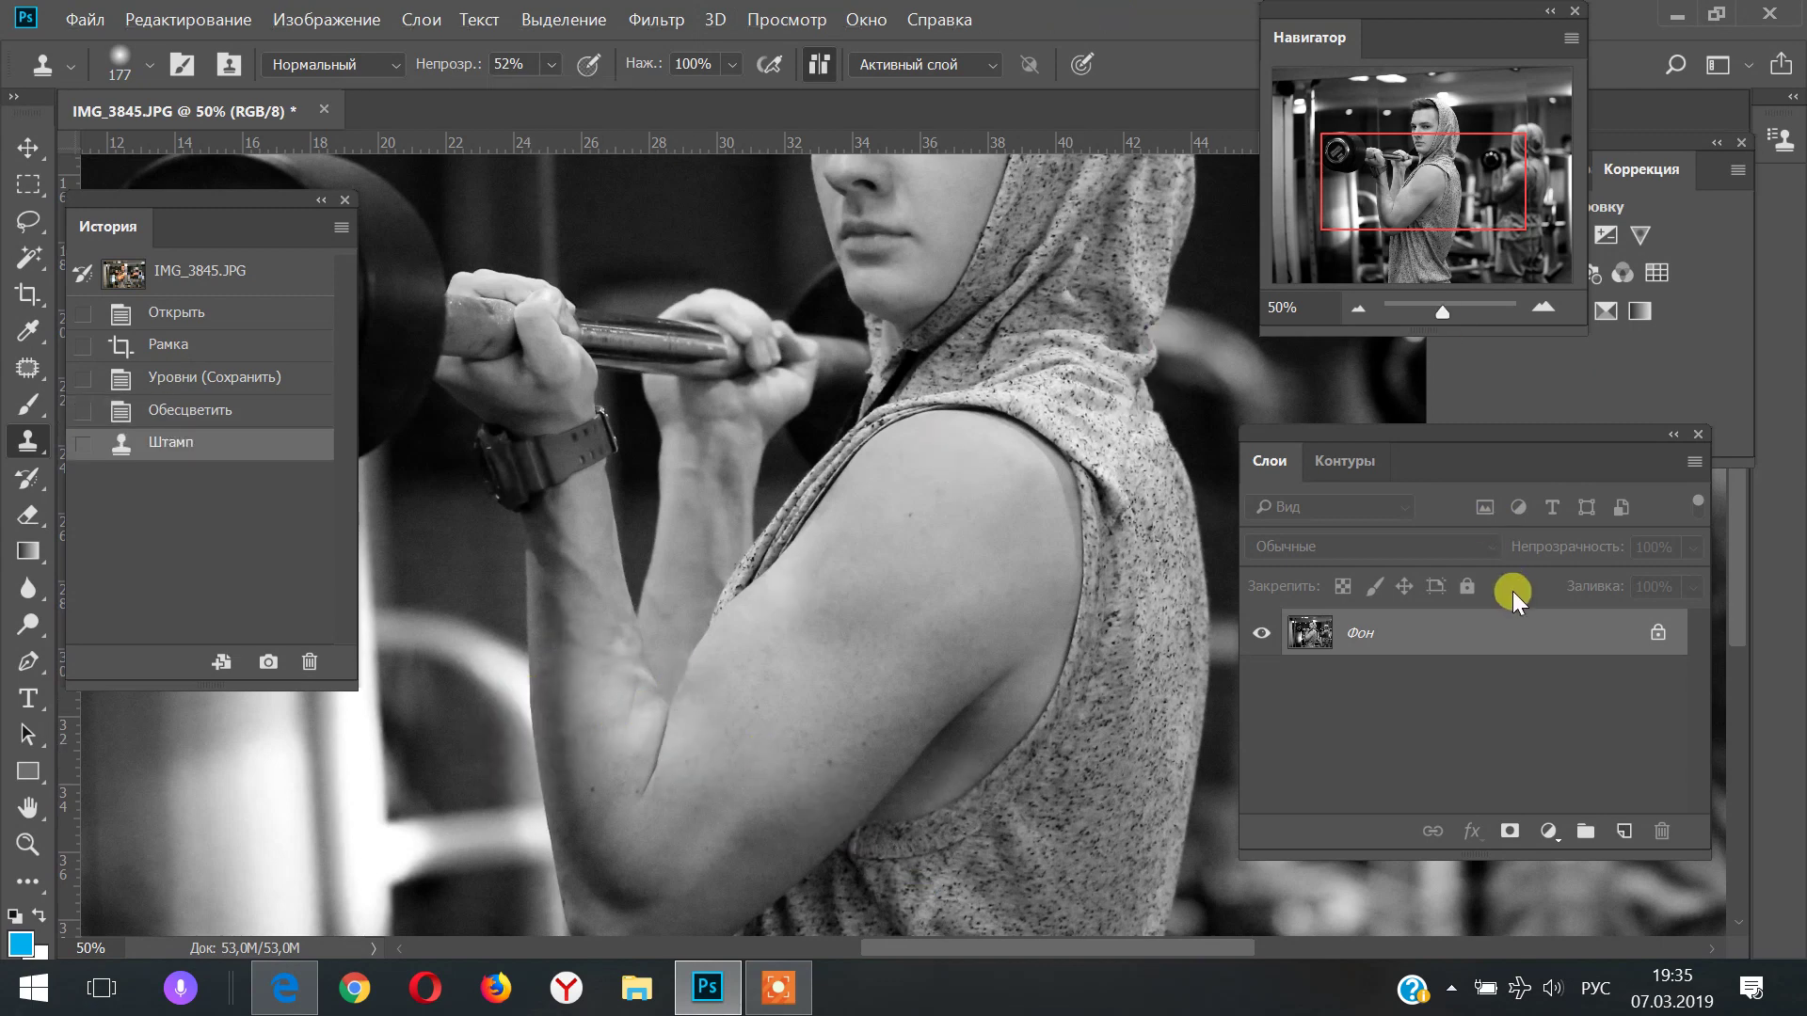
pyautogui.click(188, 19)
pyautogui.click(320, 42)
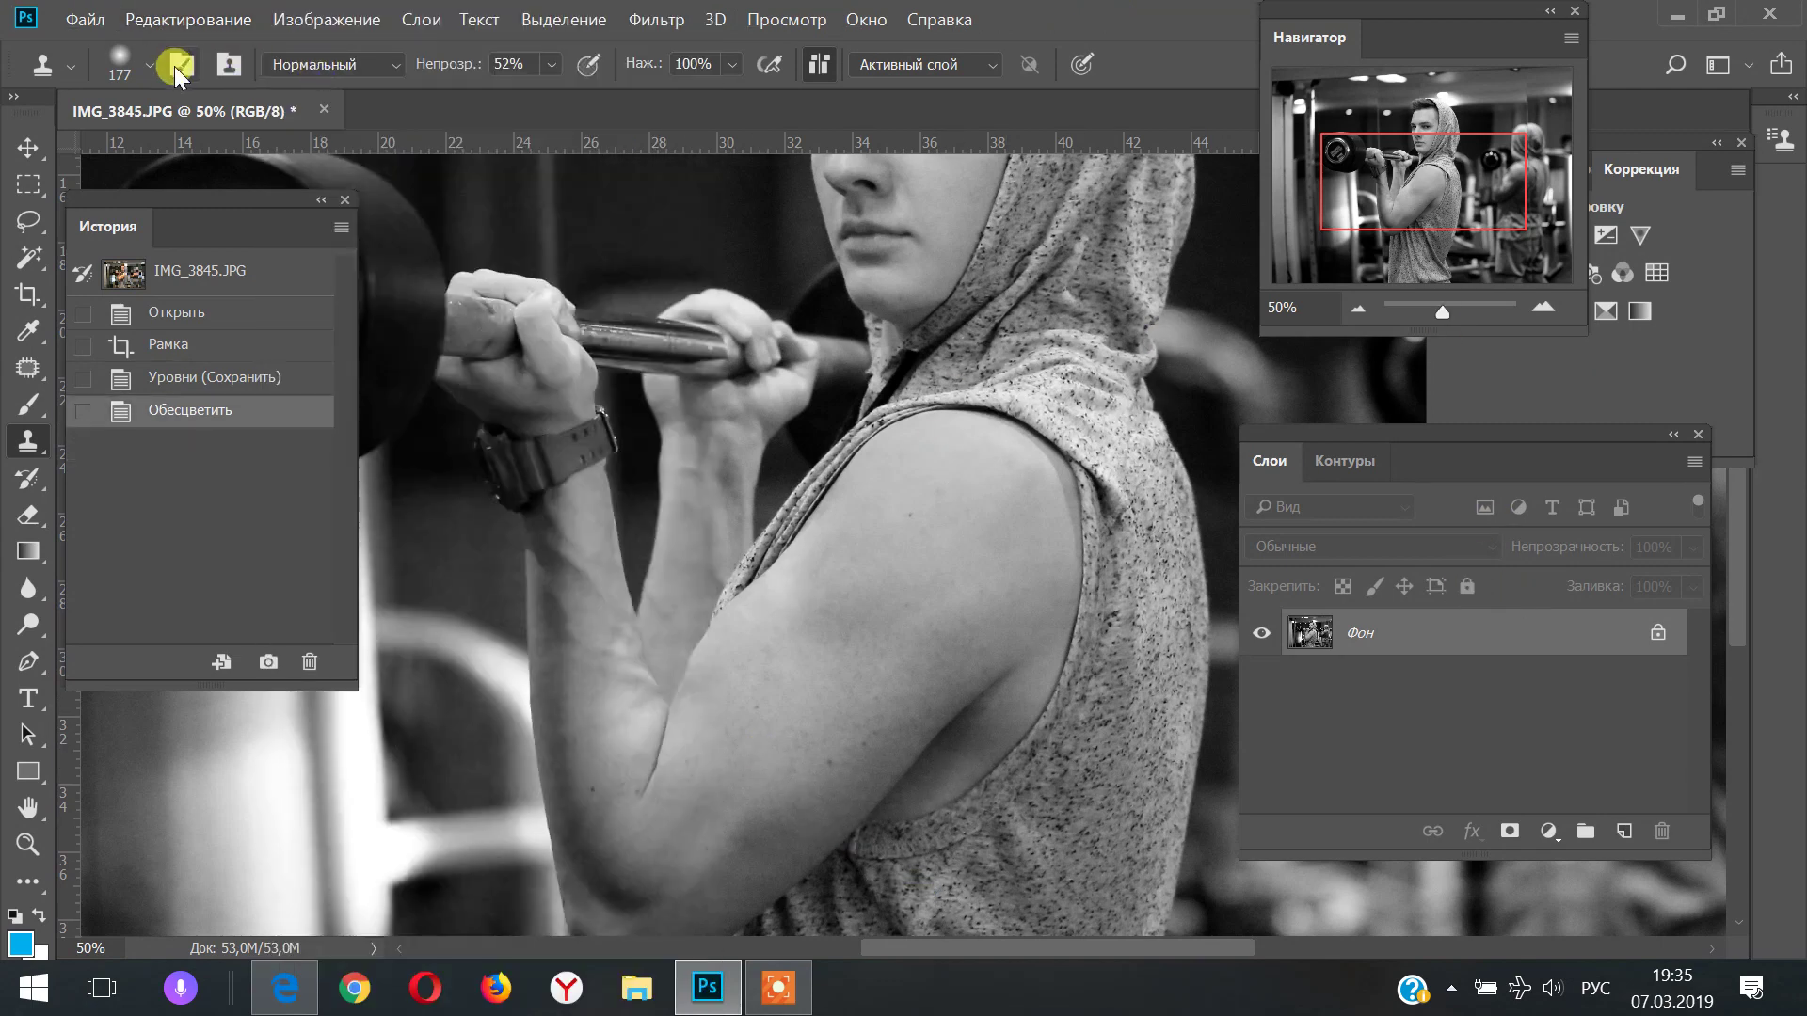
# With brush size 130, clone-stamp four retouches over the arm's skin, then zoom out
pyautogui.click(122, 64)
pyautogui.moveTo(283, 155); pyautogui.dragTo(266, 155)
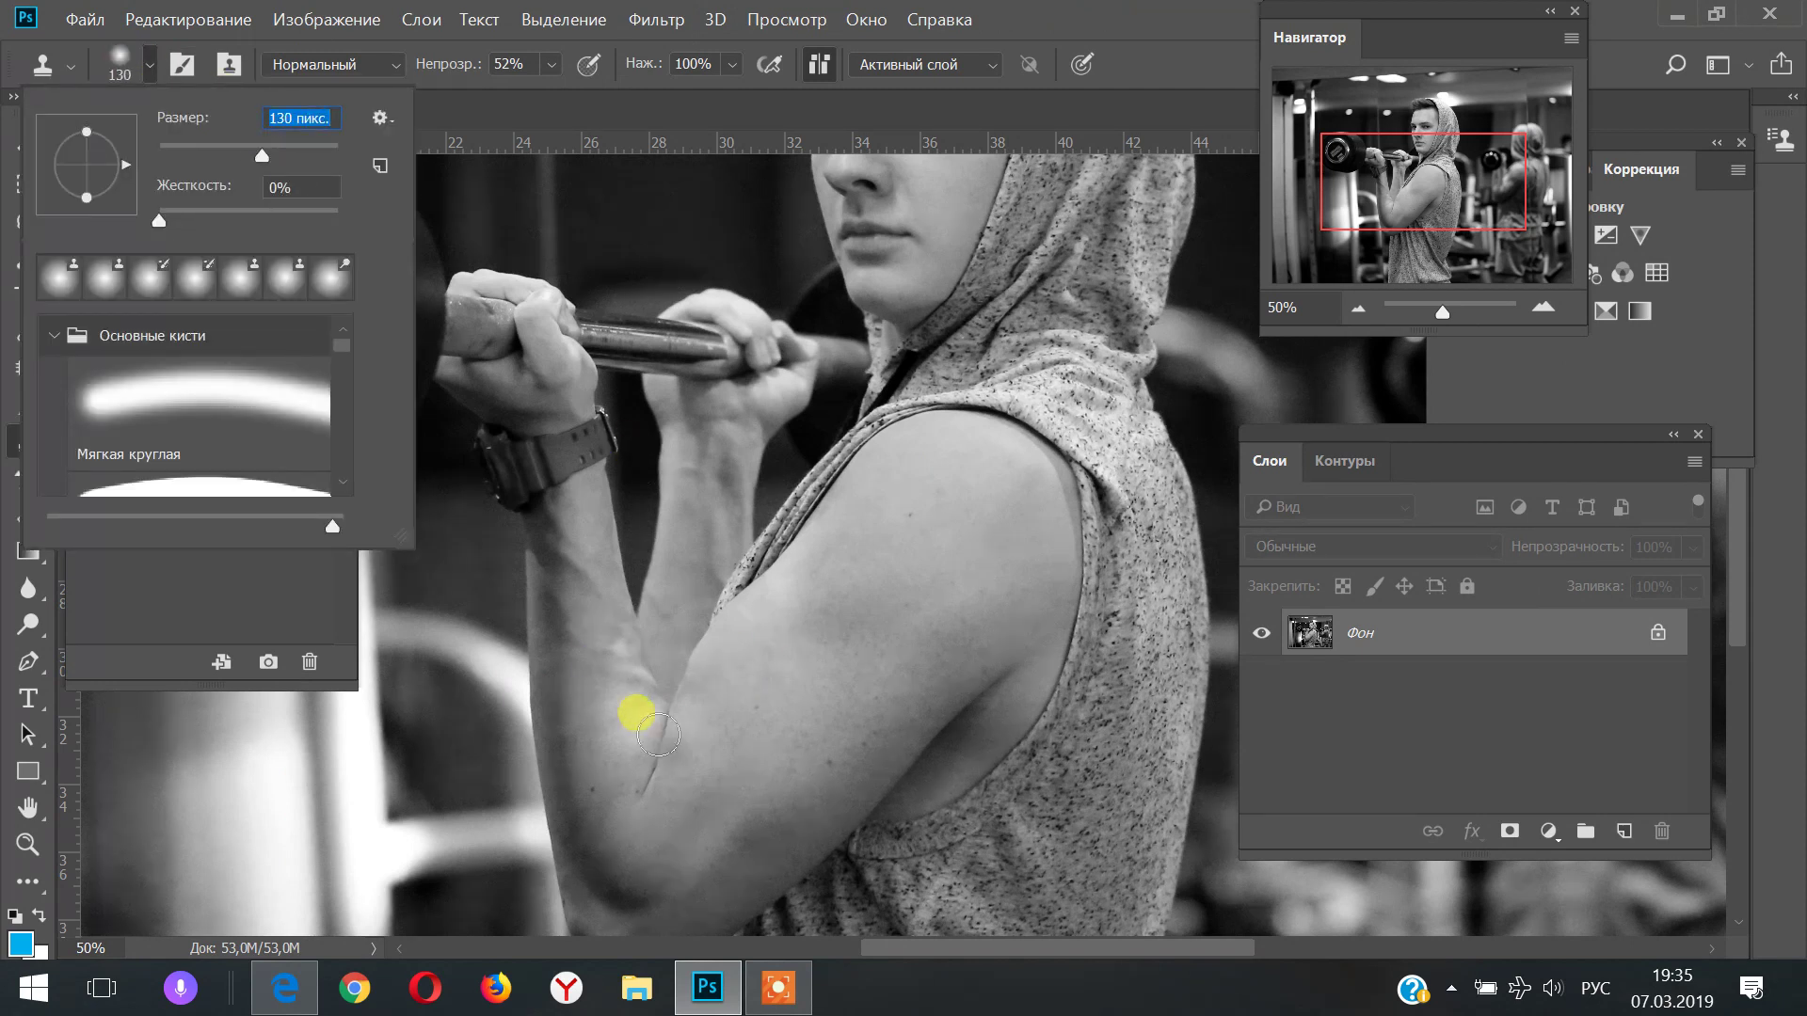
pyautogui.click(617, 718)
pyautogui.moveTo(617, 718); pyautogui.dragTo(600, 657)
pyautogui.click(607, 640)
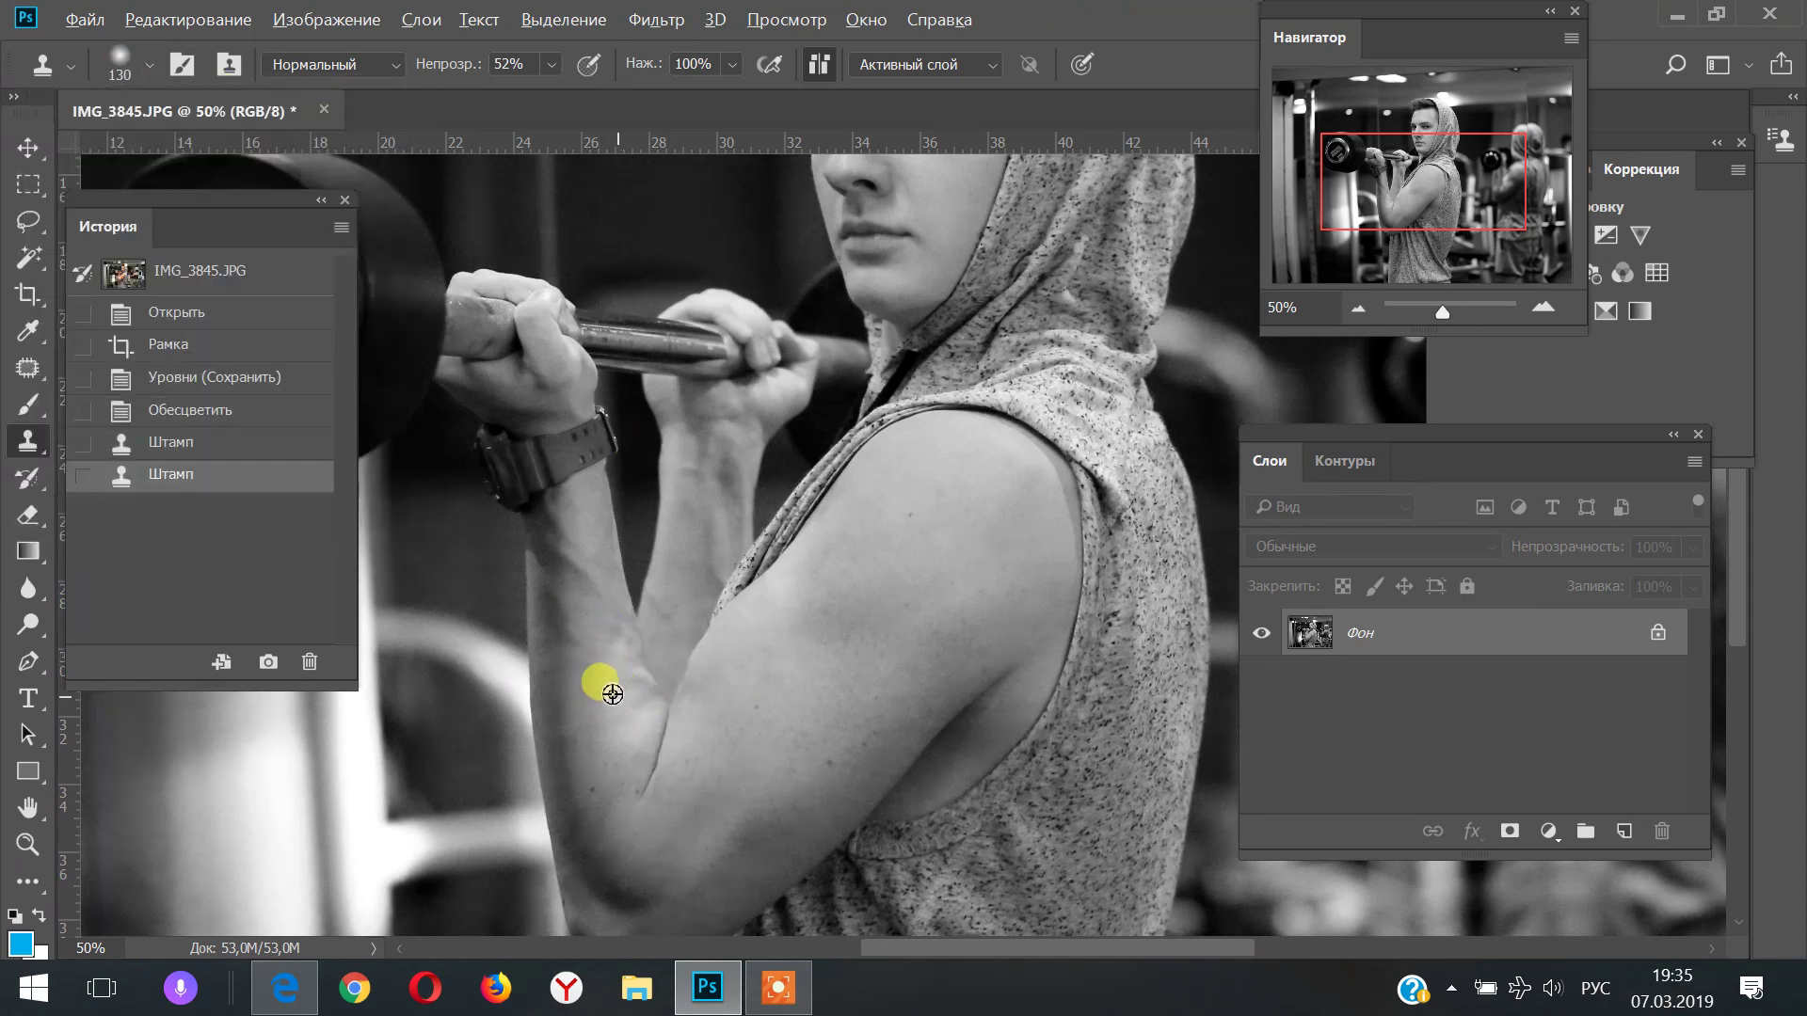
pyautogui.click(608, 646)
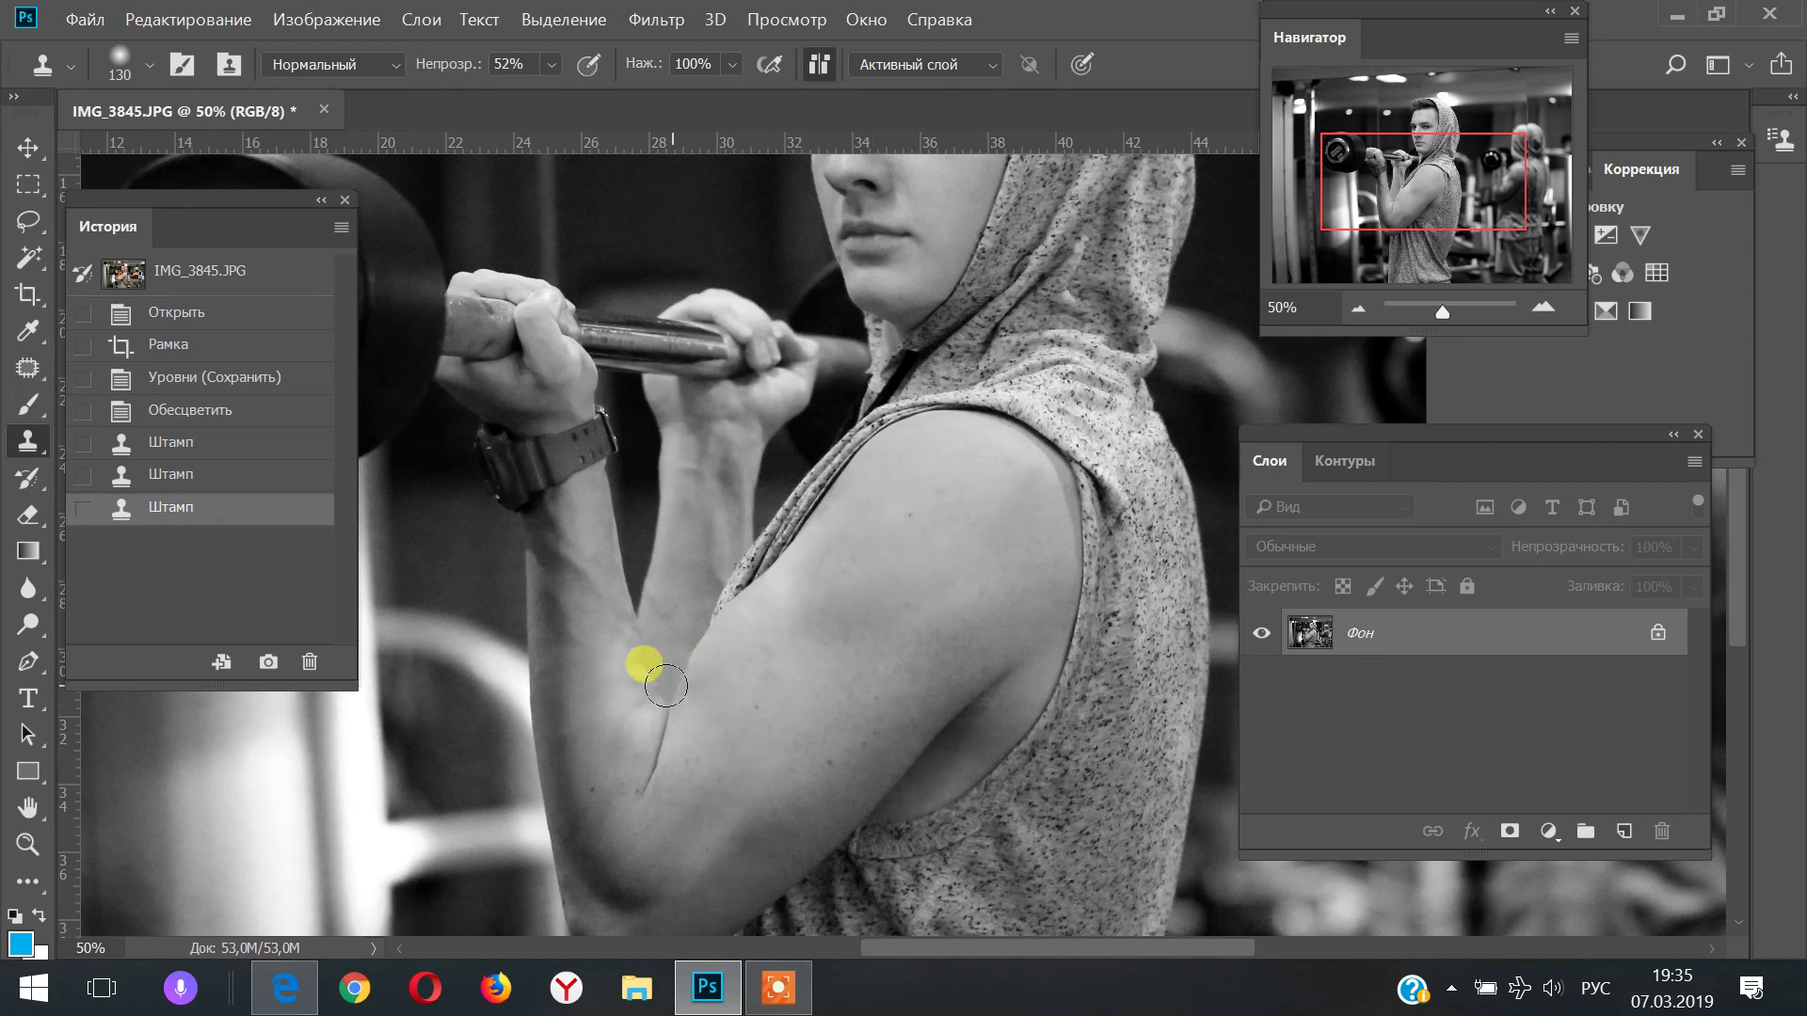
pyautogui.click(691, 481)
pyautogui.scroll(5, 952, 612)
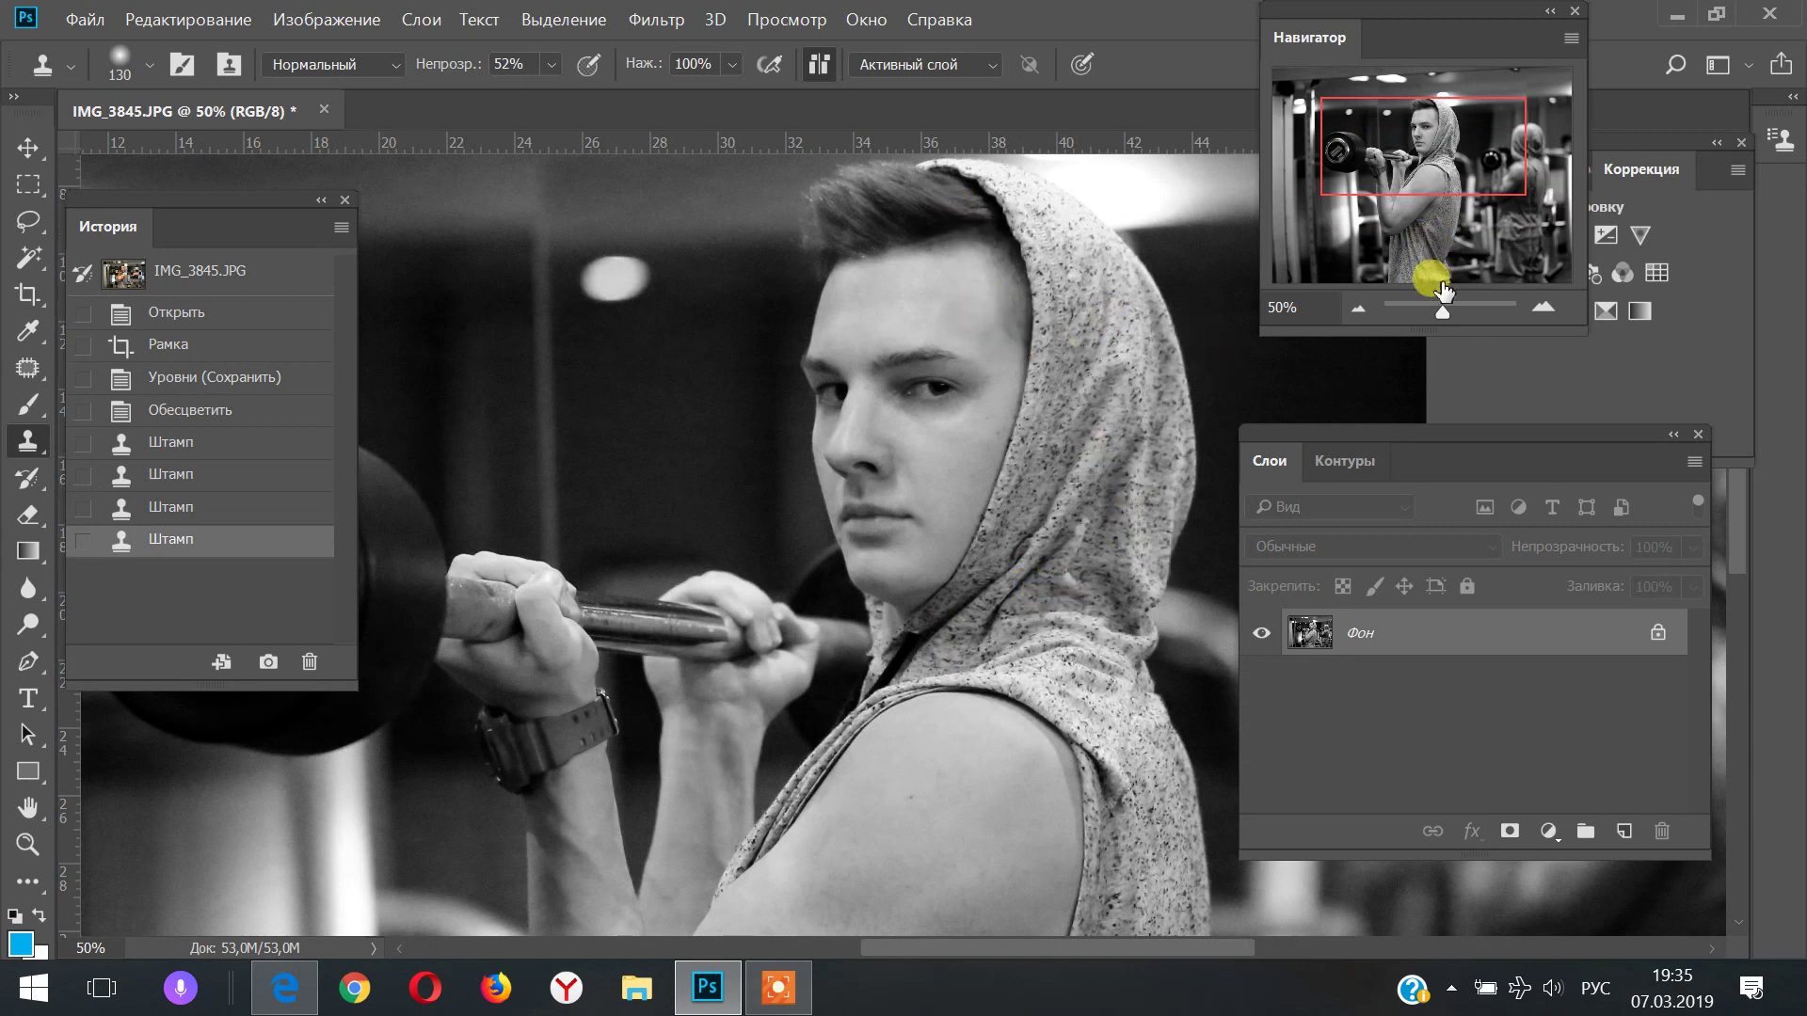
pyautogui.moveTo(1442, 306); pyautogui.dragTo(1435, 308)
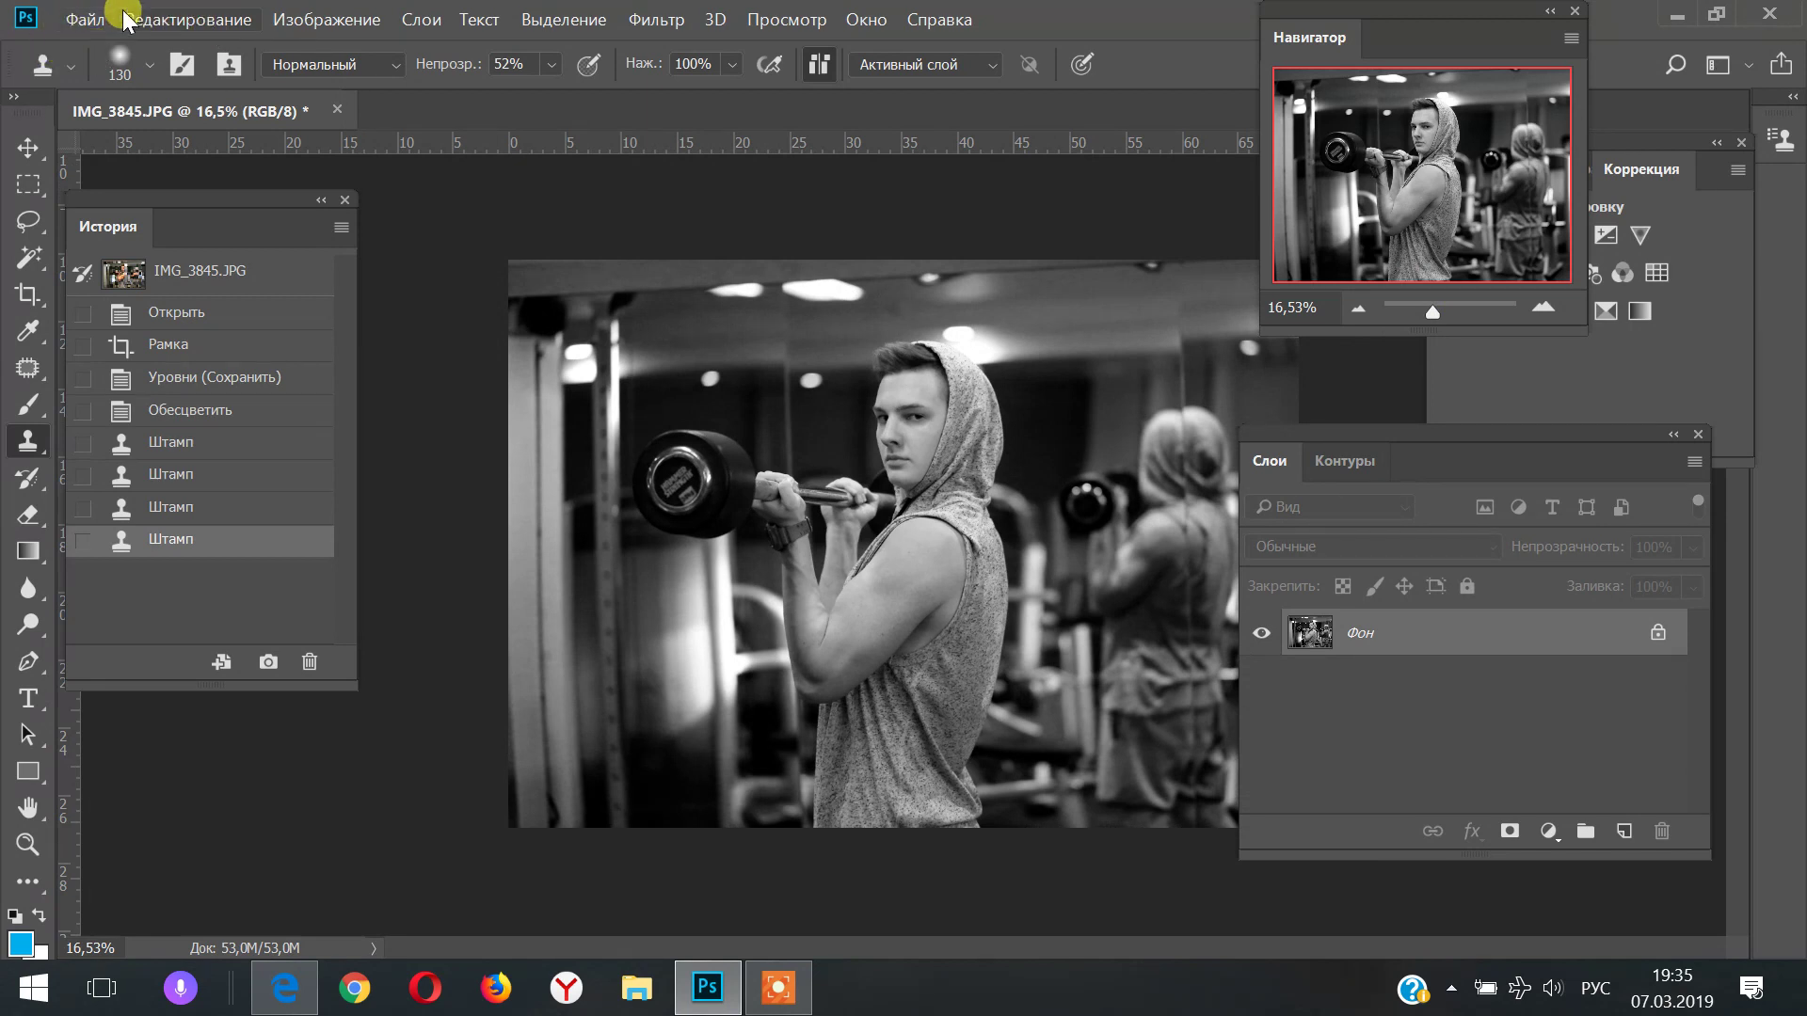
# Save the retouched photo, compare it with the original History snapshot, then save again
pyautogui.click(81, 22)
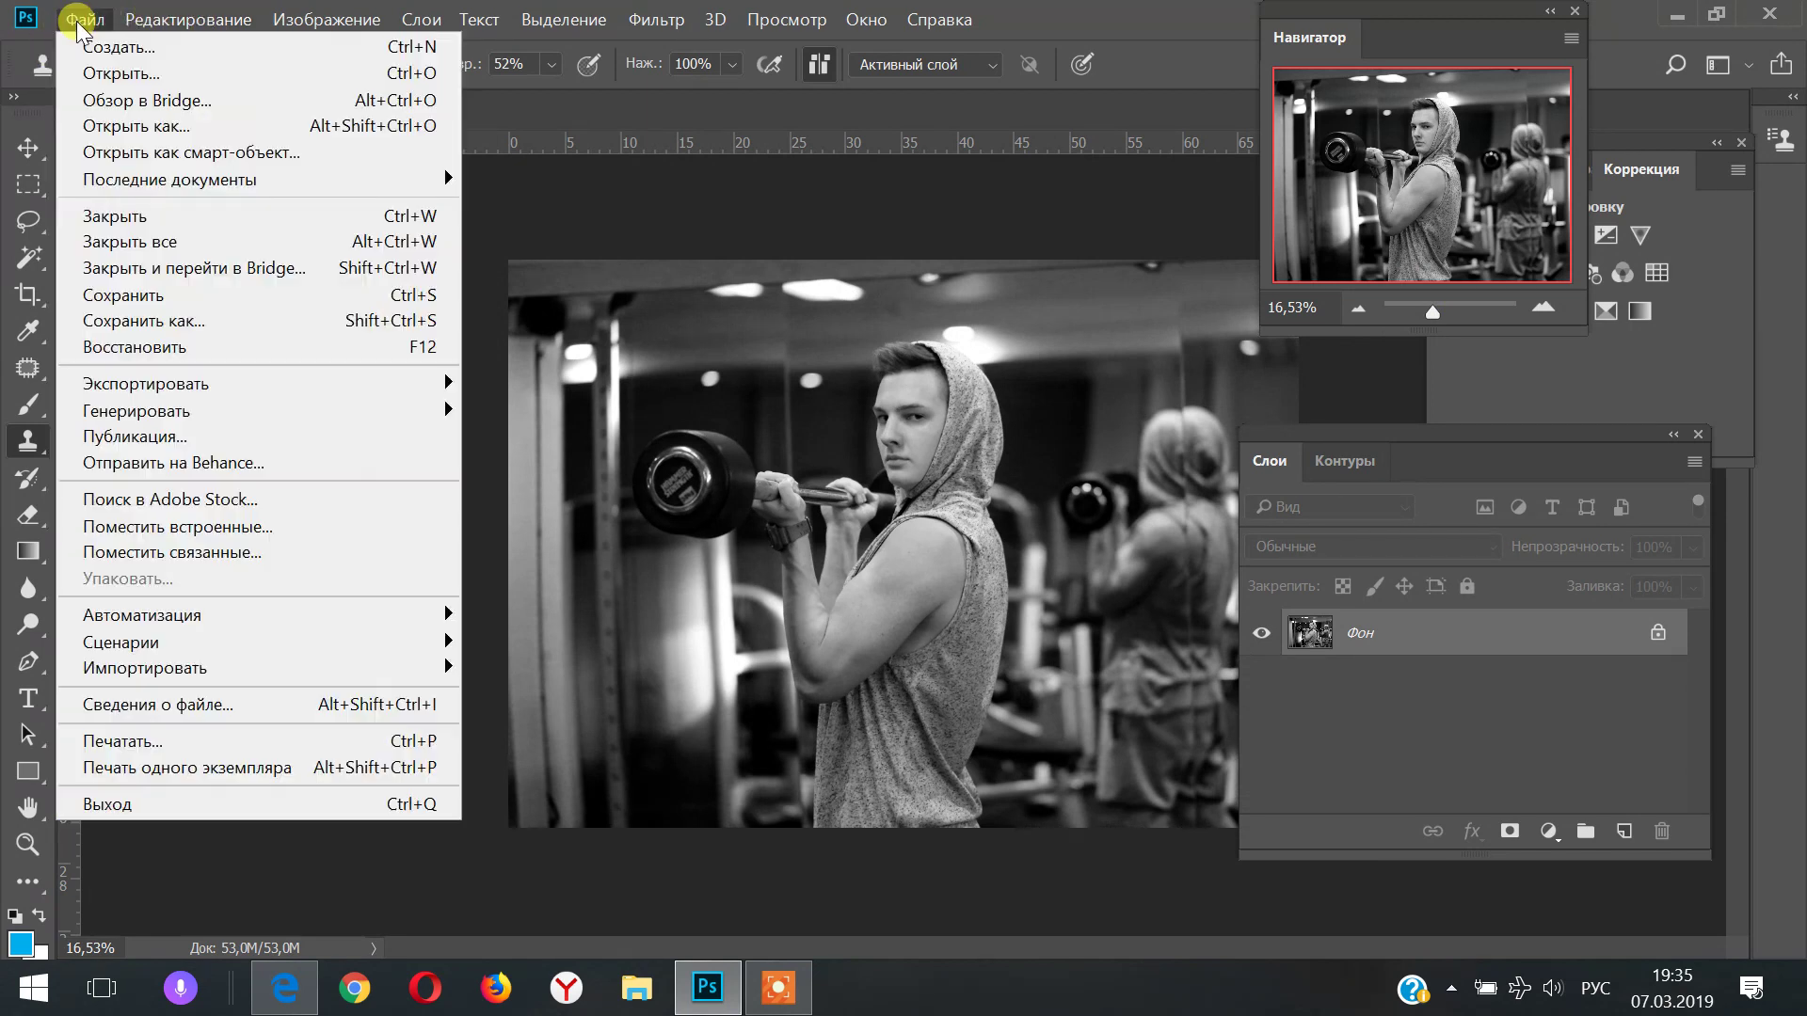
pyautogui.click(169, 296)
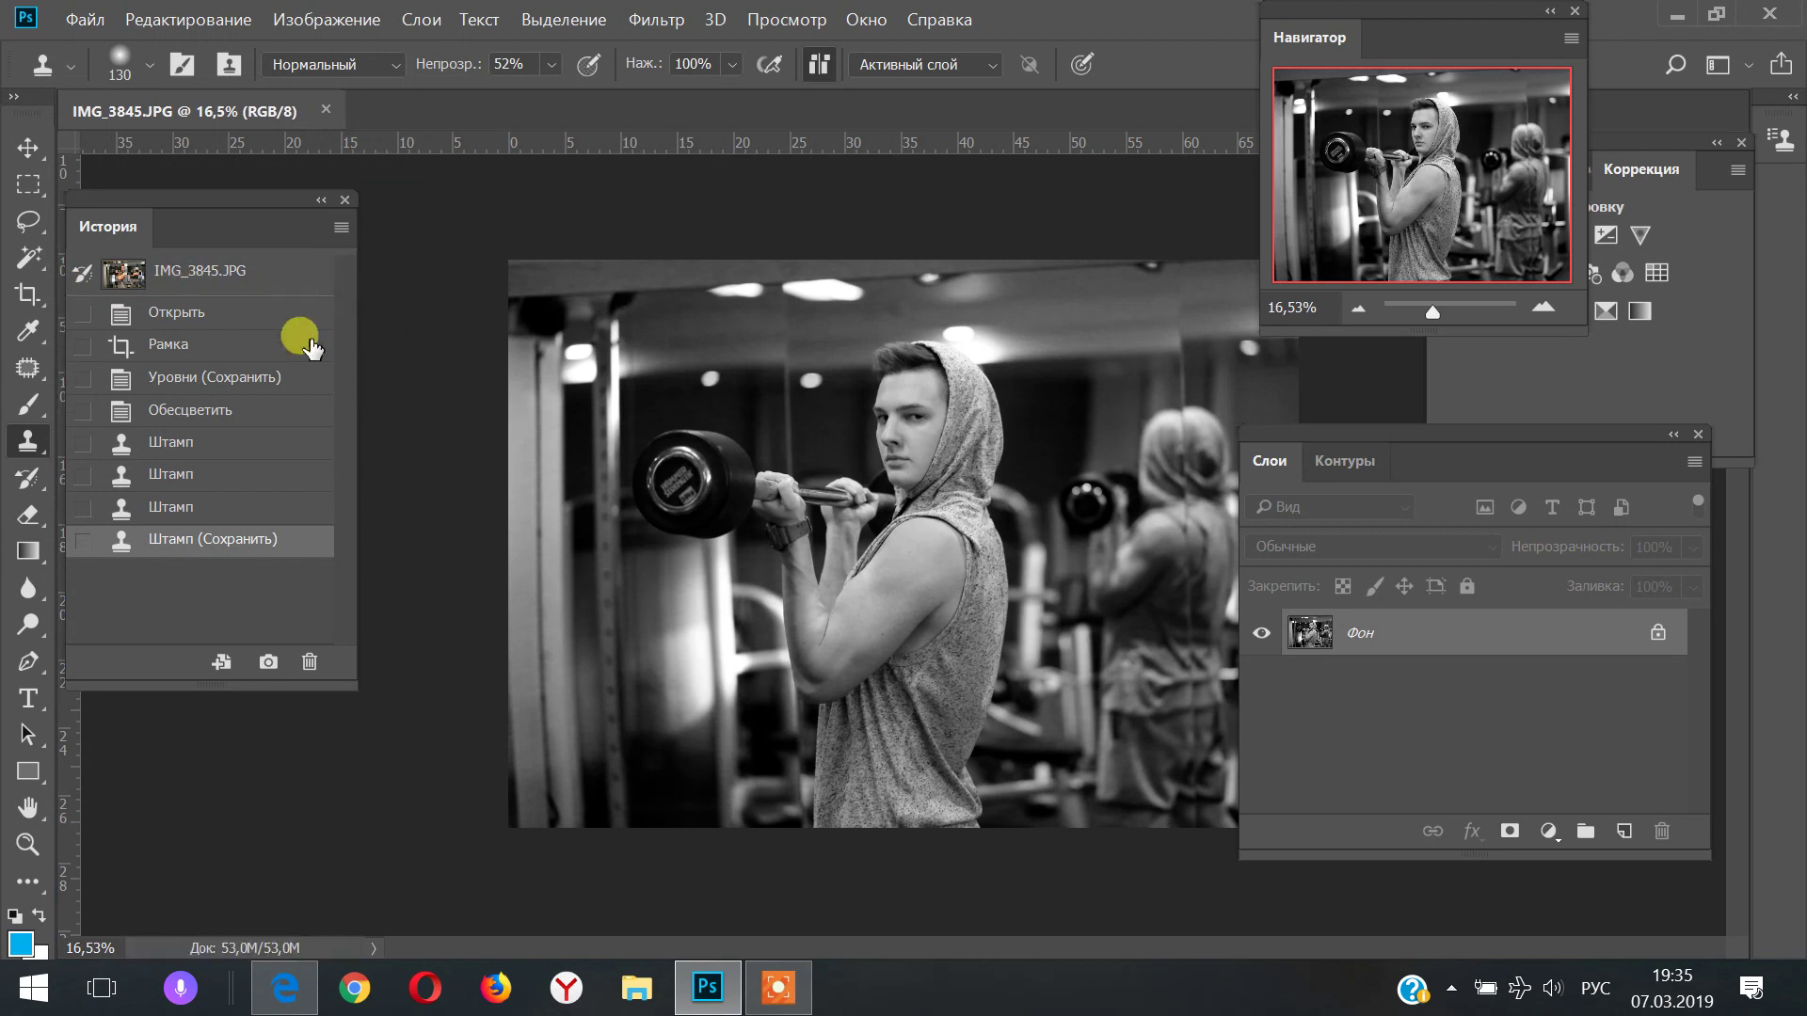
pyautogui.click(166, 273)
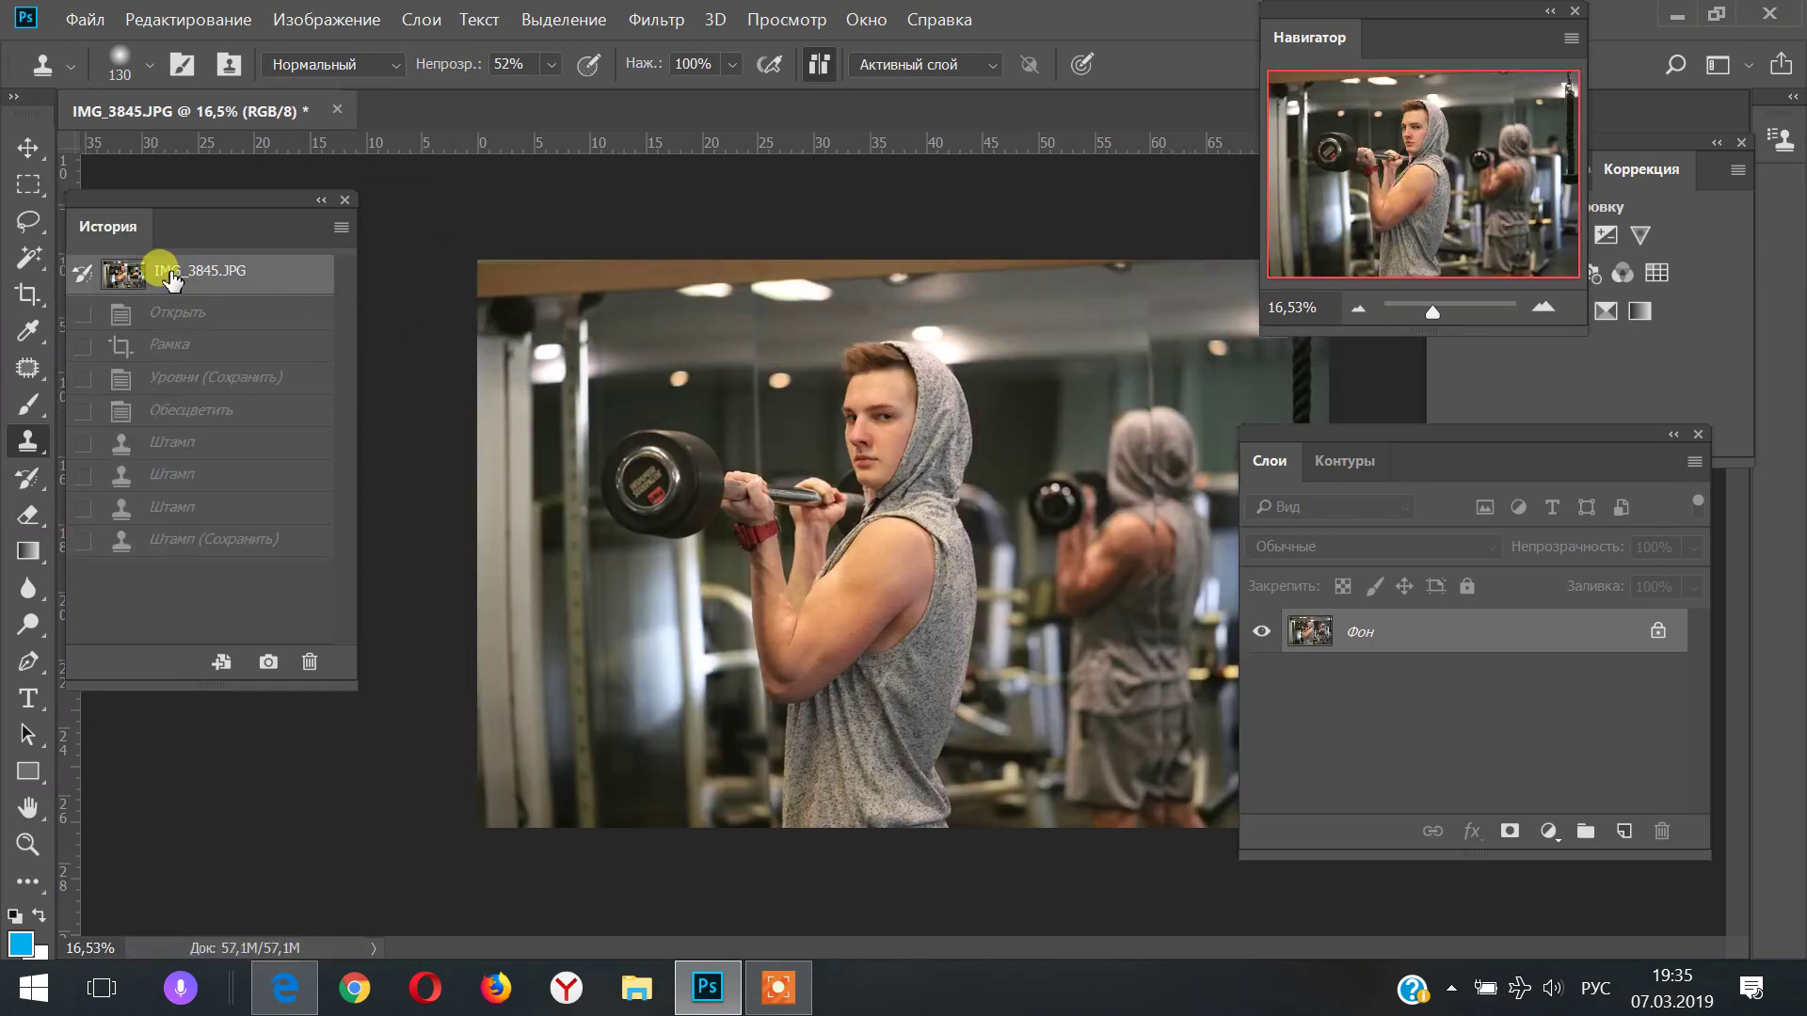
pyautogui.click(172, 540)
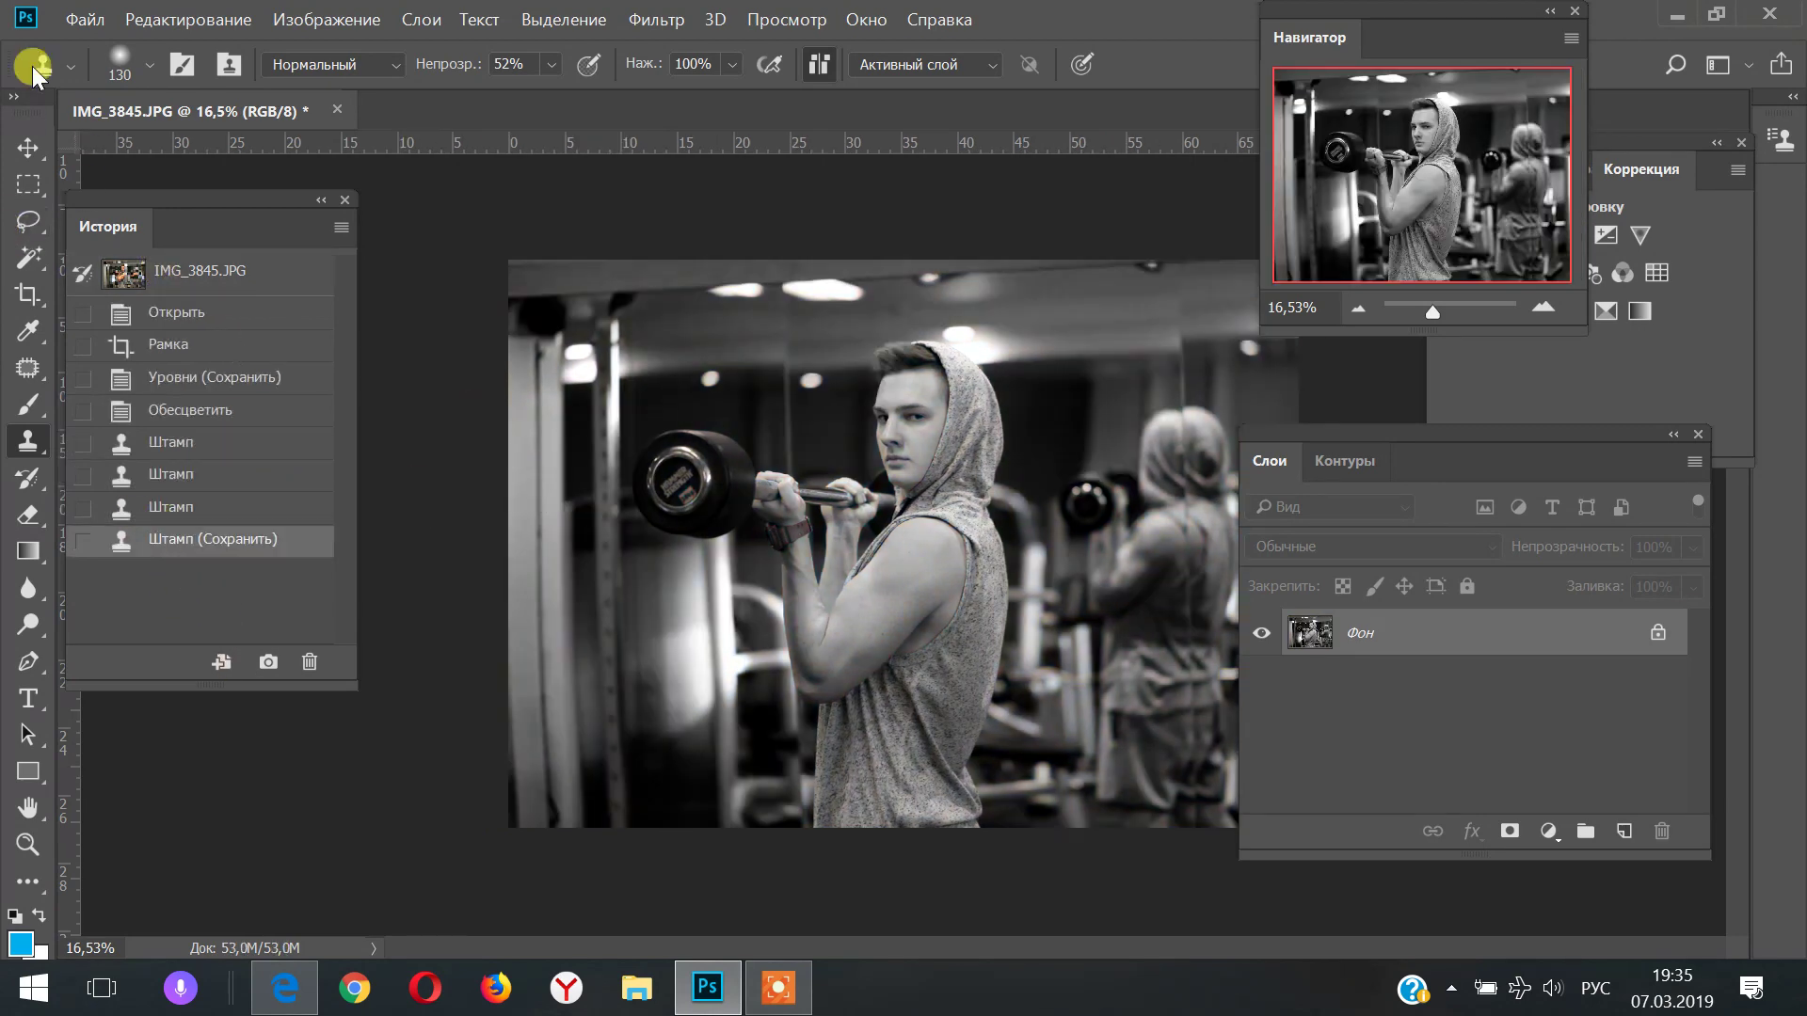
pyautogui.click(90, 19)
pyautogui.click(131, 294)
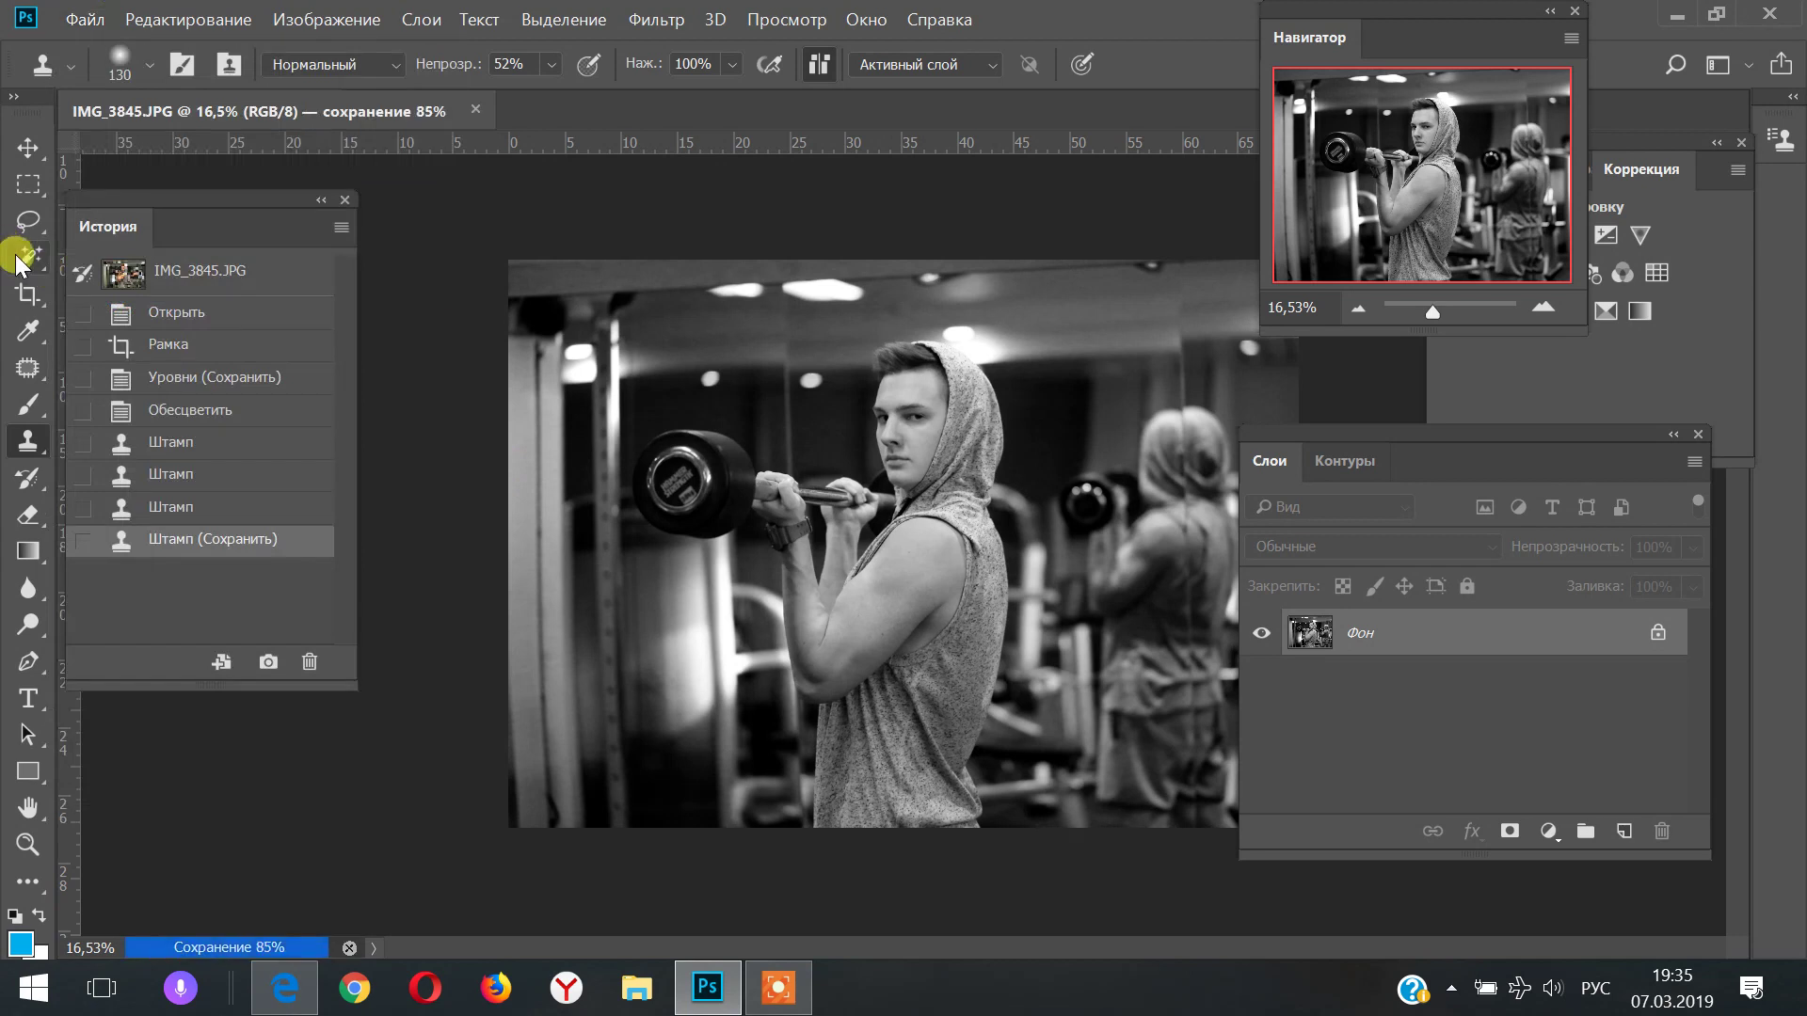